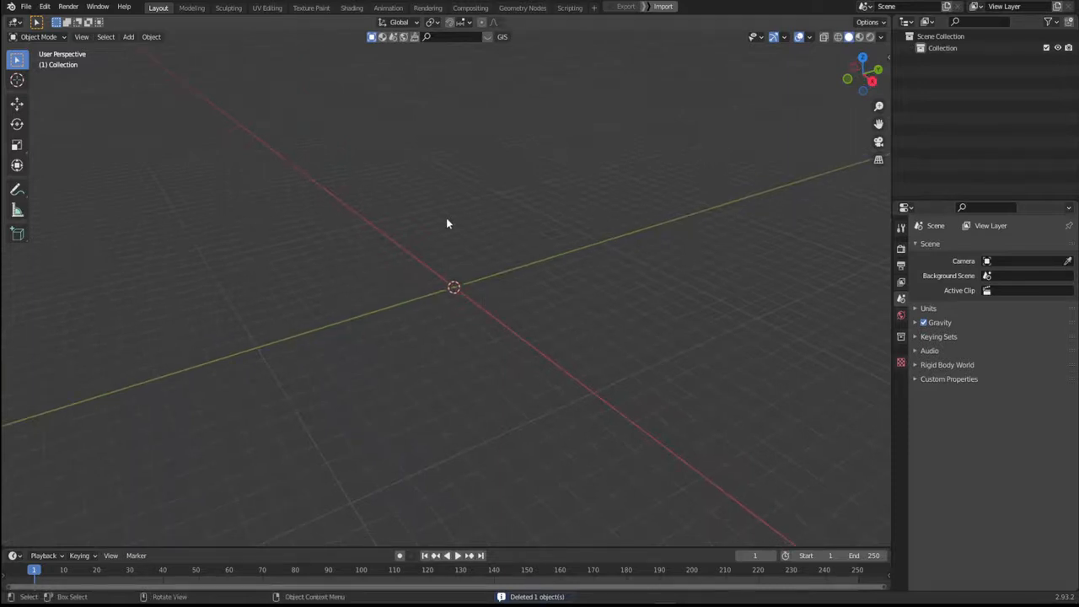
Create a new collection in the scene and rename it Redbull Can.
middle_click_drag(615, 307, 533, 292)
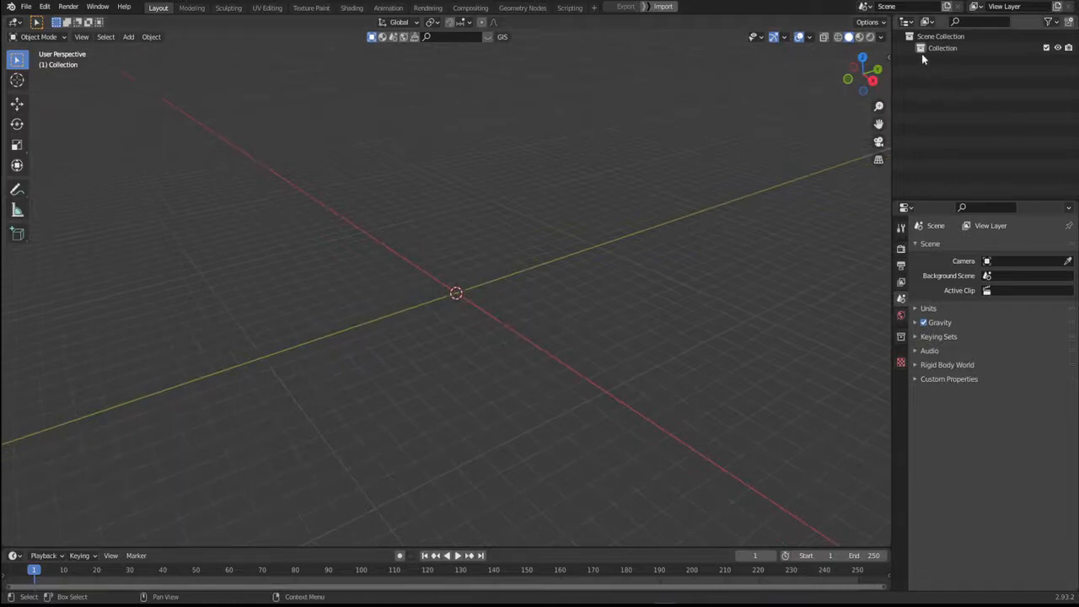
right_click(933, 106)
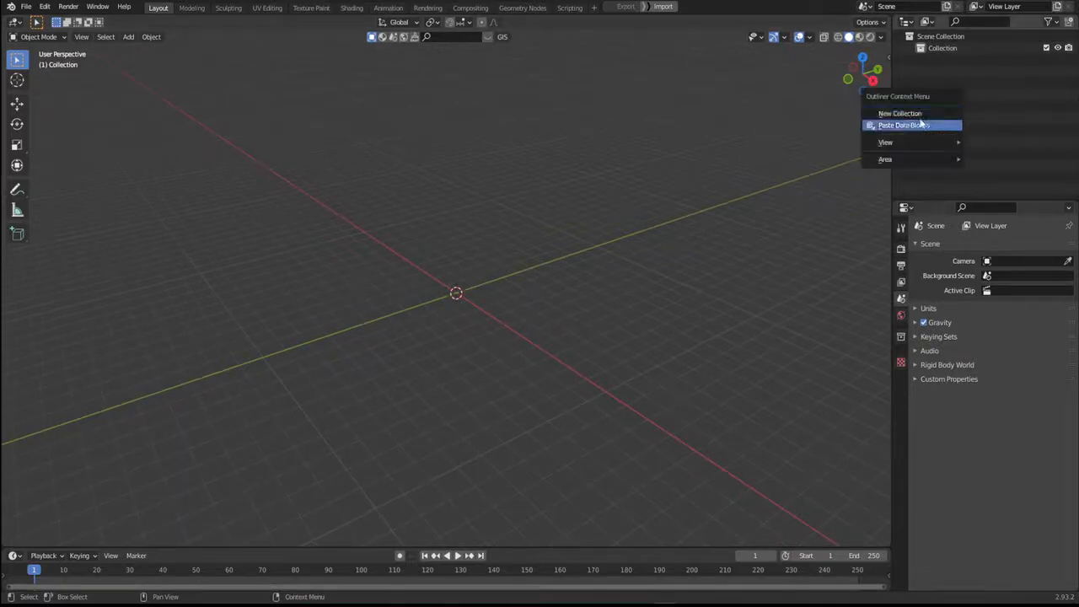
key("Escape")
right_click(929, 116)
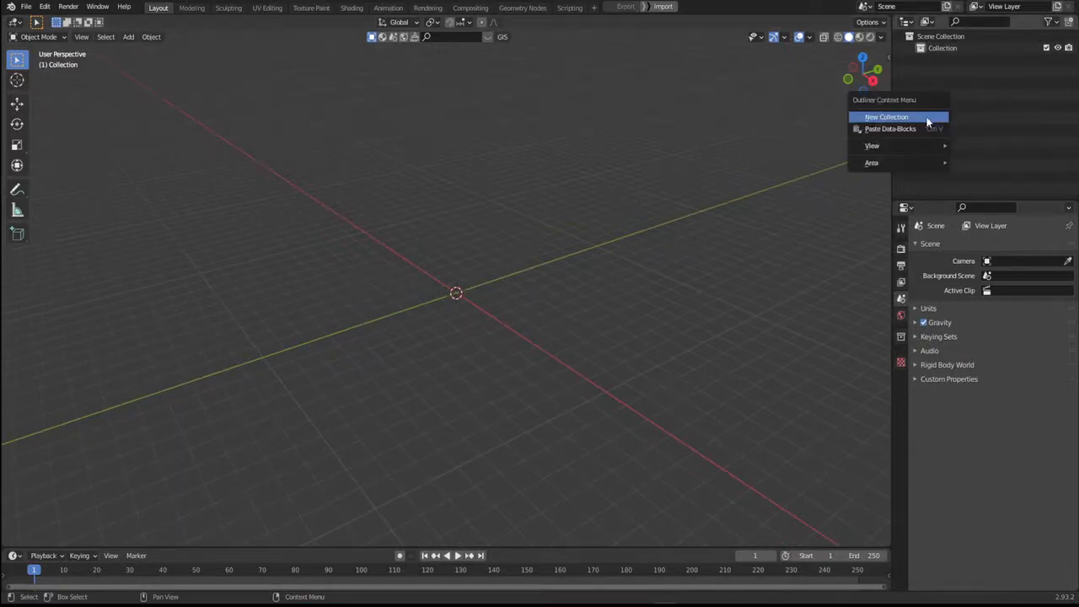
left_click(934, 112)
left_click(951, 60)
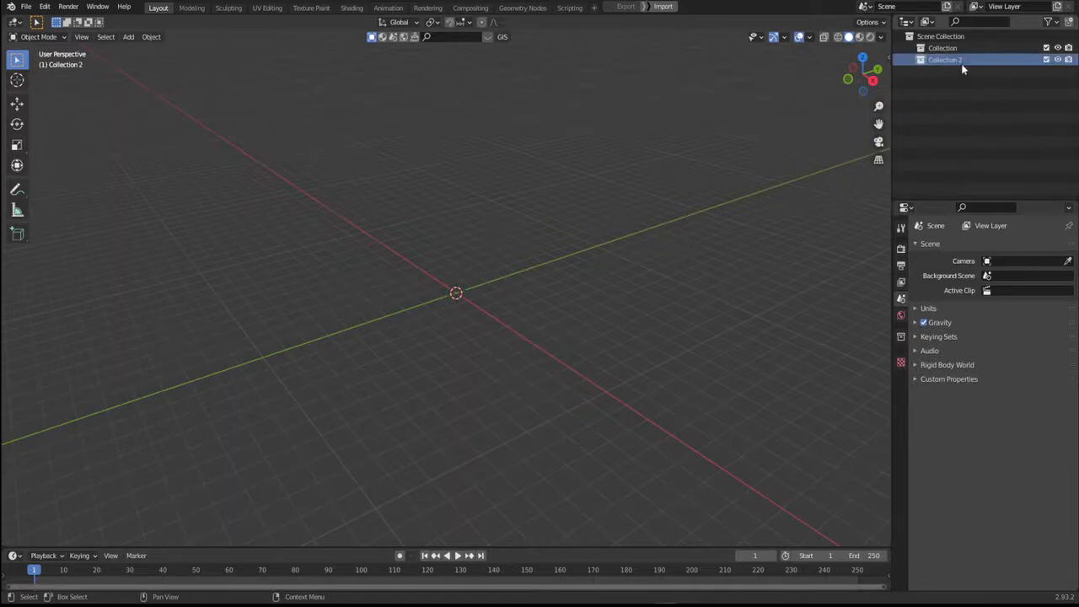
double_click(963, 60)
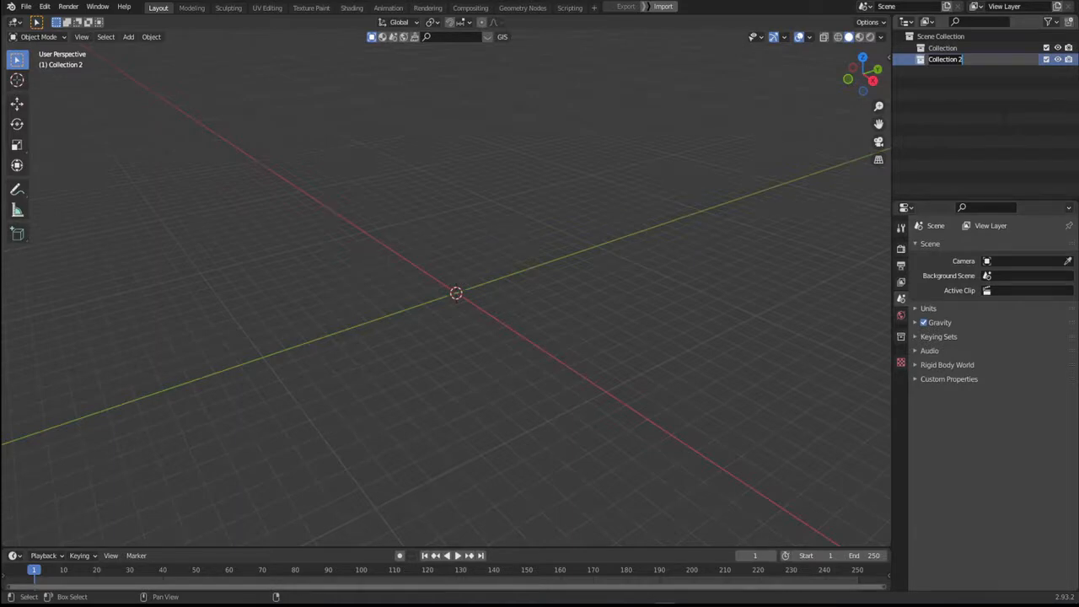
type("Redubull Can")
key("Return")
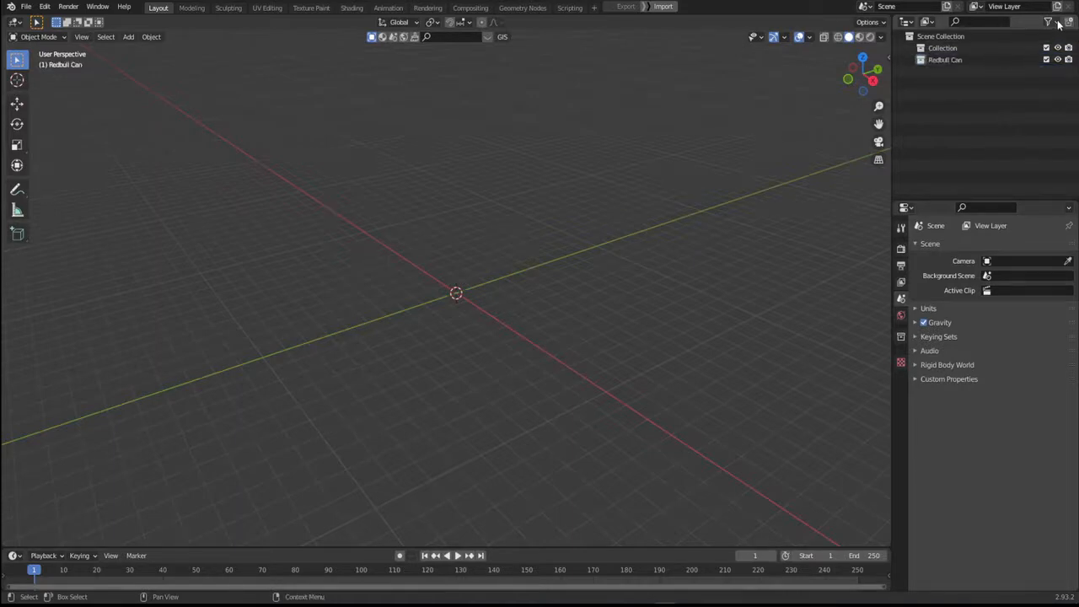
Show the selectable and disable-in-viewports restriction toggles for the items in the outliner.
left_click(1059, 23)
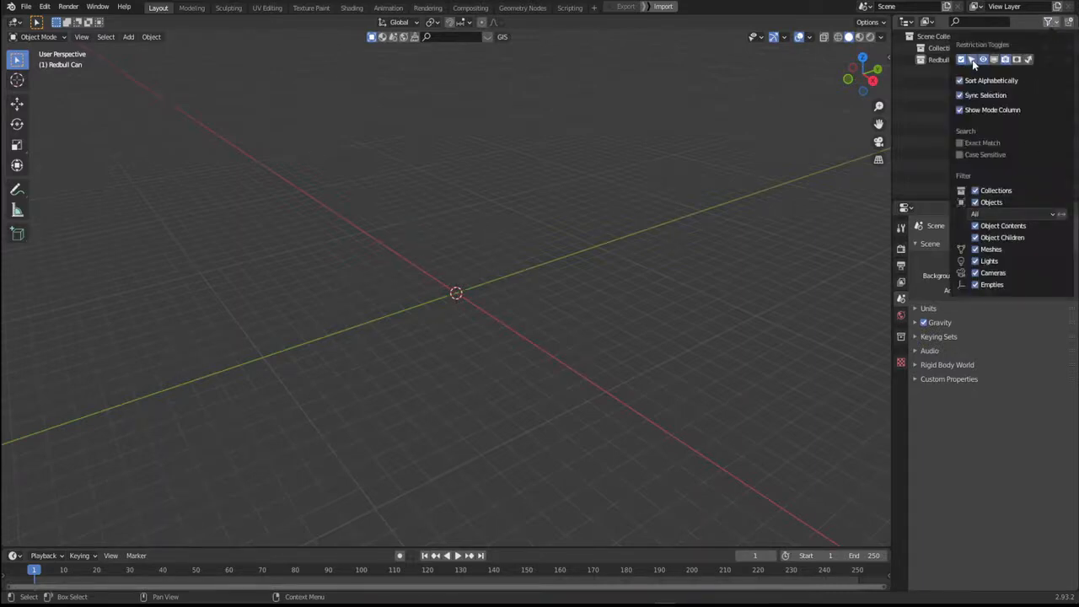
left_click(995, 60)
Try out the Redbull Can collection's viewport-disable and hide toggles, switching each off and back on.
left_click(1057, 59)
left_click(1057, 60)
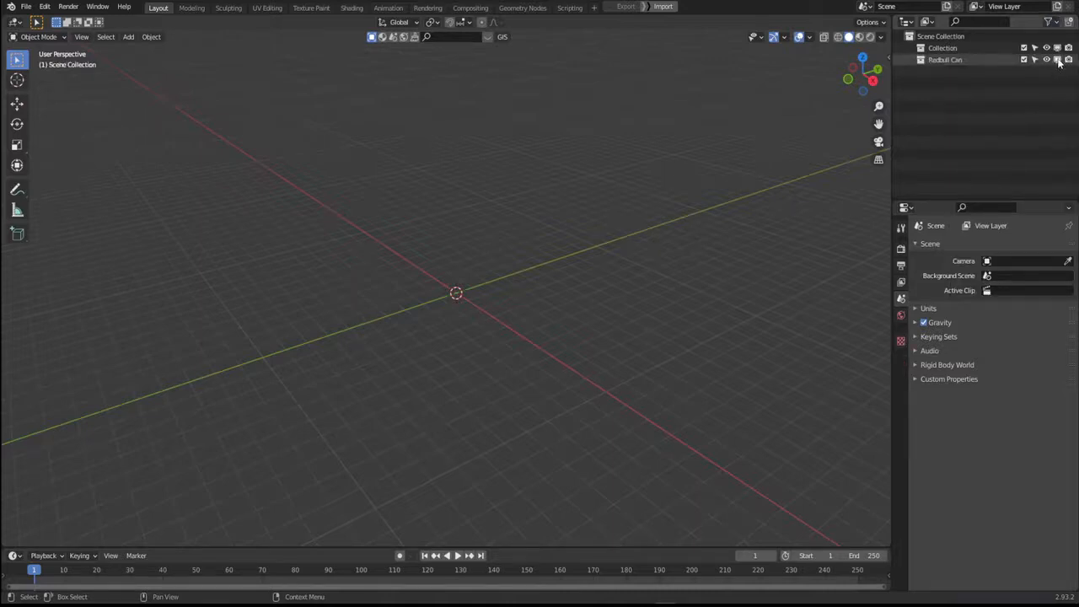
left_click(1058, 60)
left_click(1057, 59)
left_click(1047, 60)
left_click(1046, 60)
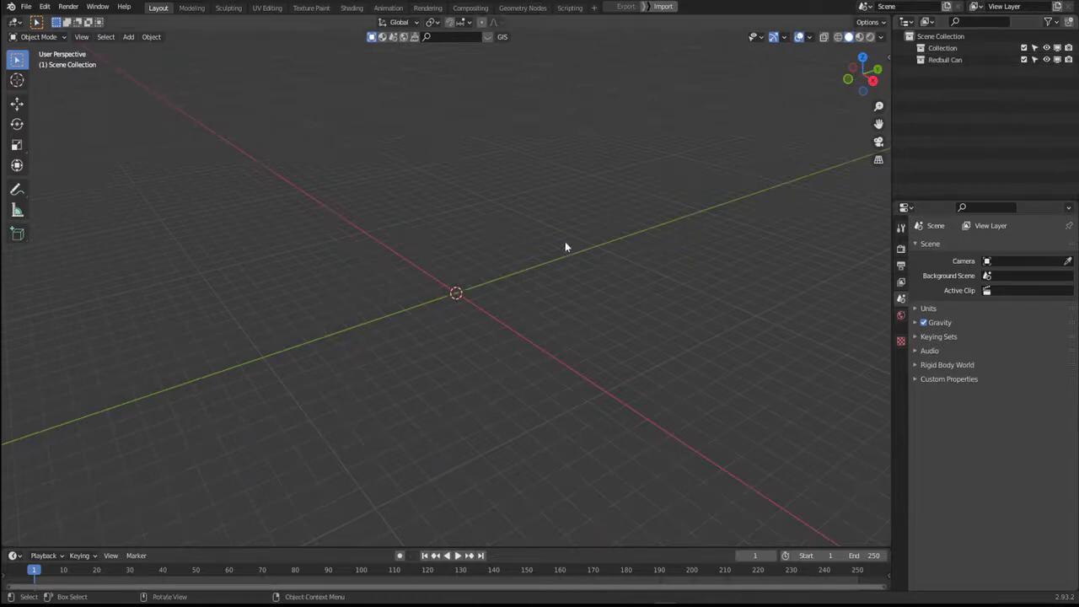
middle_click_drag(566, 244, 517, 299)
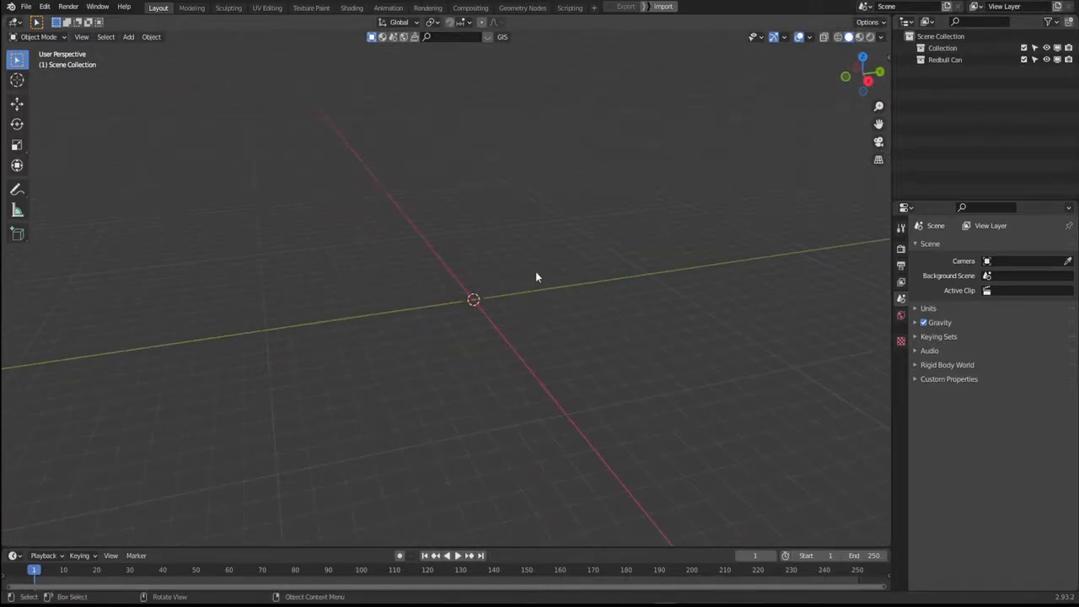
middle_click_drag(534, 278, 487, 286)
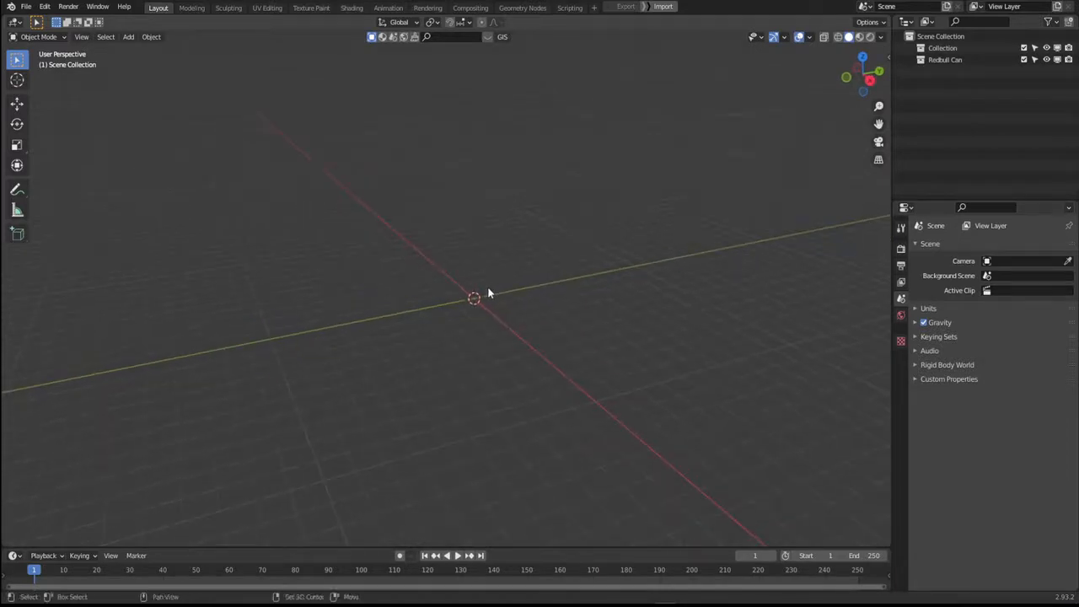
key("shift+a")
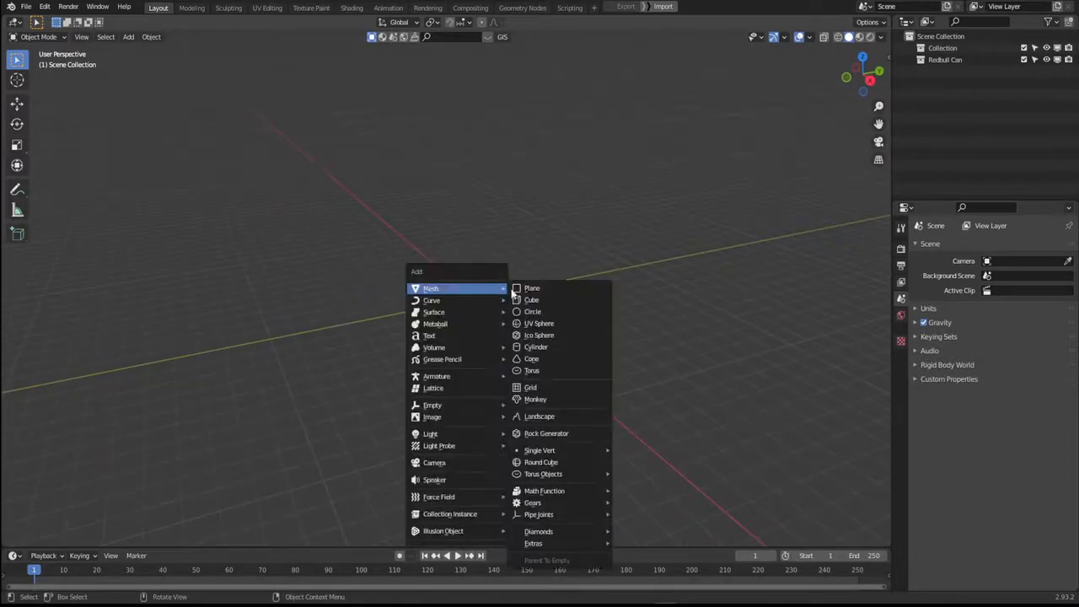
left_click(562, 347)
key("Delete")
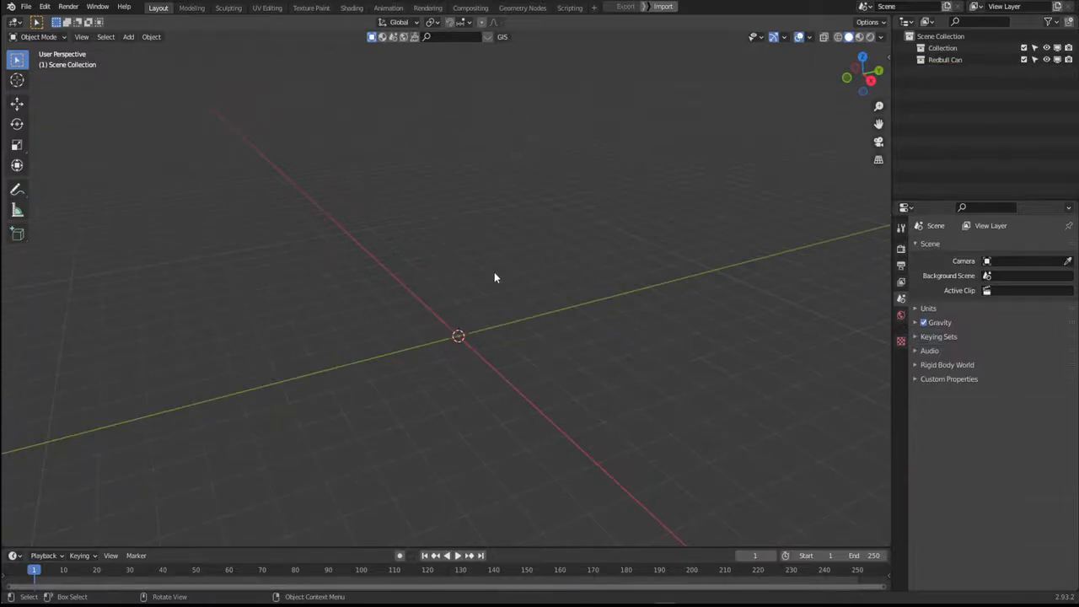
Load Redbull Can Side.png from the Assets folder as a reference image.
key("shift+a")
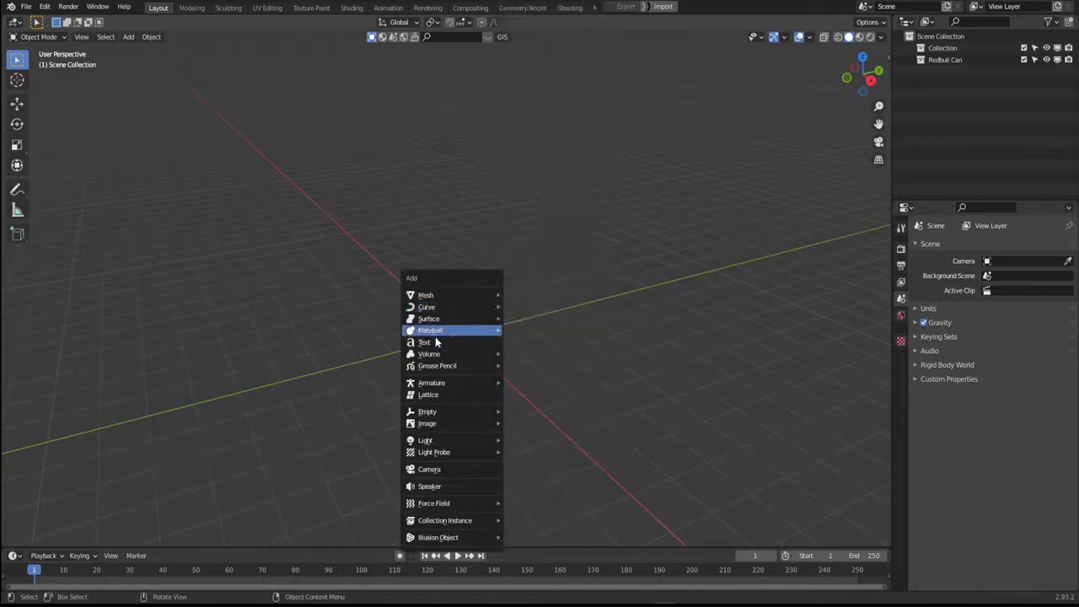
mouse_move(425, 429)
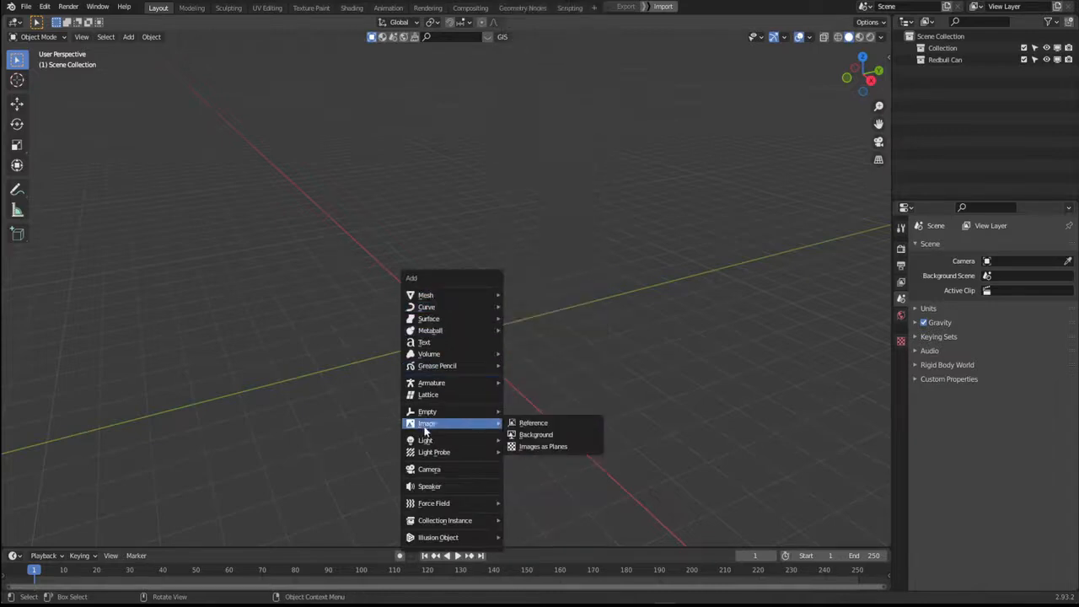
left_click(533, 423)
left_click(284, 323)
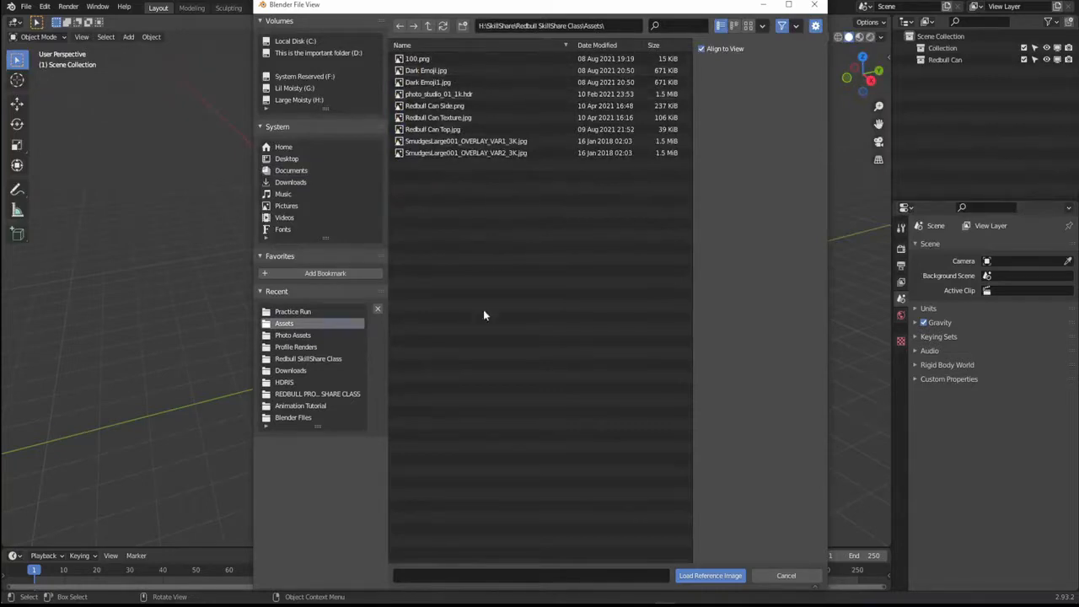
left_click(444, 130)
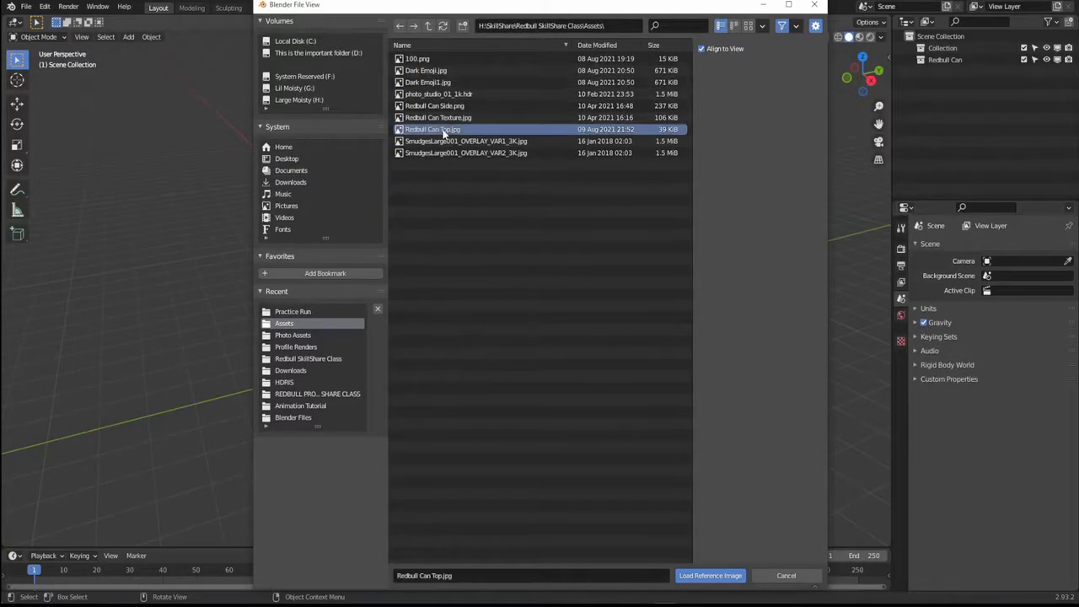
left_click(434, 106, "ctrl")
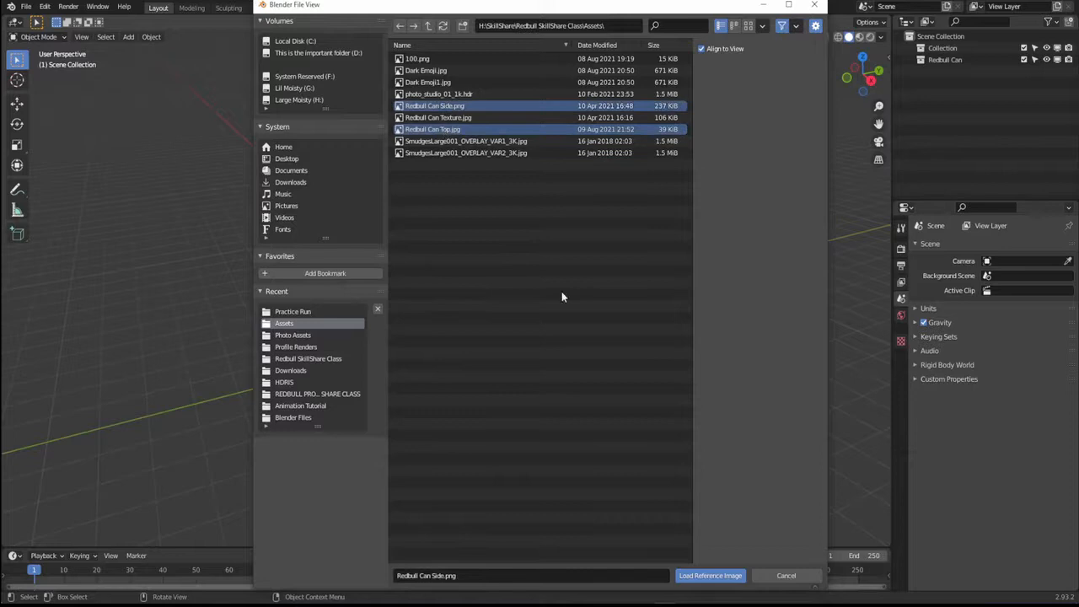
left_click(710, 575)
Clear the rotation of the can side reference image so it lies flat on the grid.
middle_click_drag(556, 345, 463, 193)
middle_click_drag(378, 363, 587, 233)
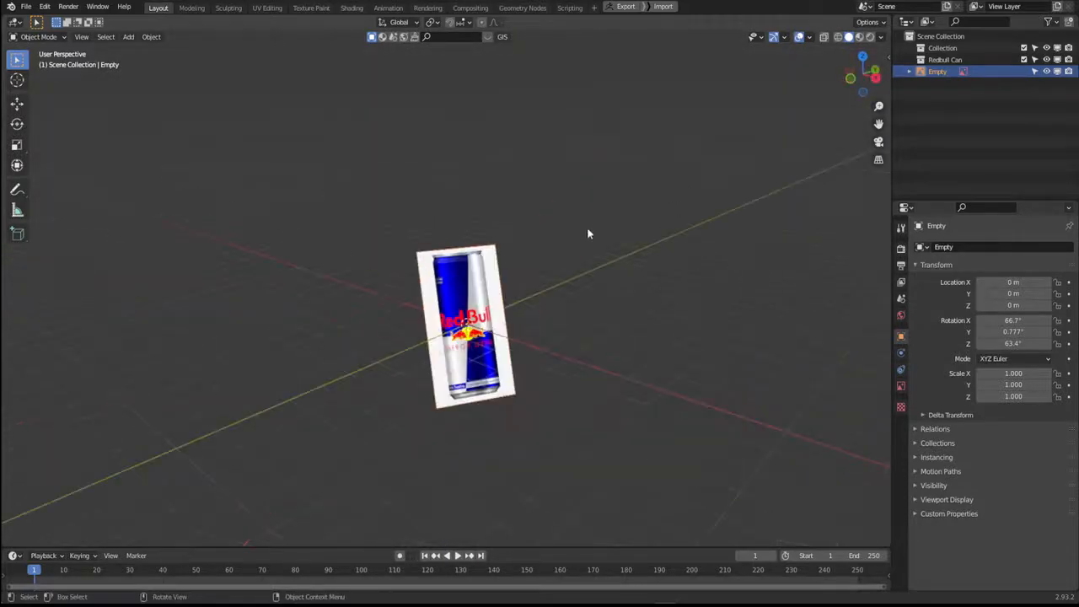
middle_click_drag(540, 261, 580, 290)
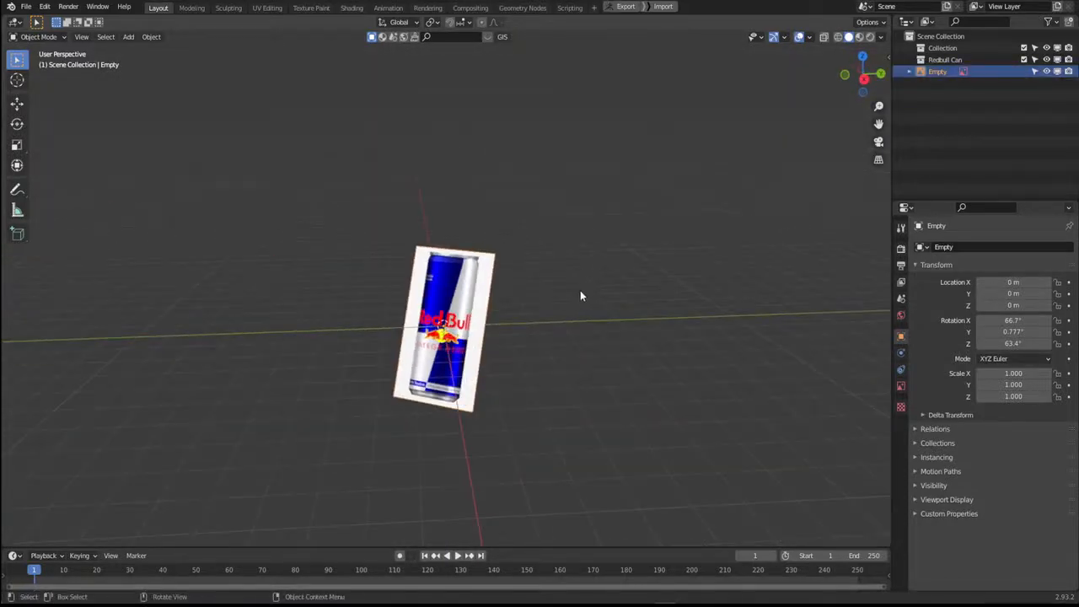
key("alt+r")
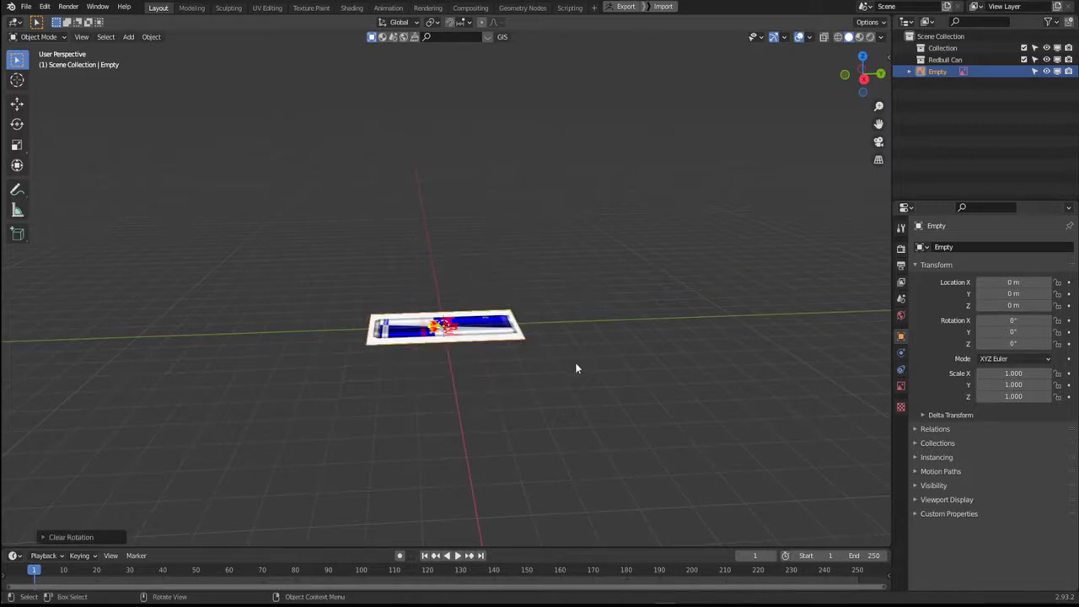
middle_click_drag(540, 390, 457, 288)
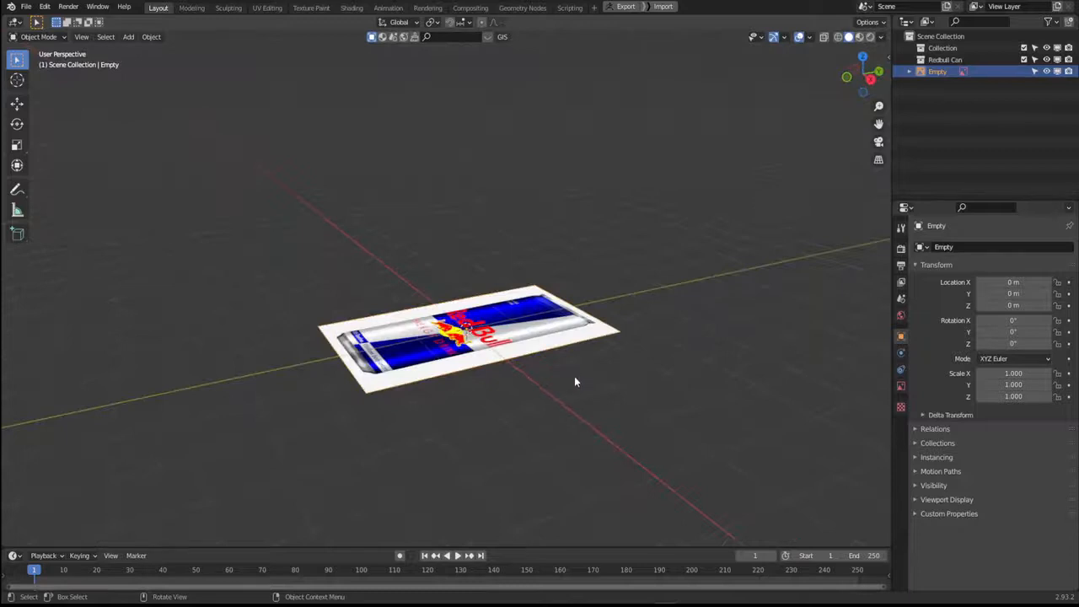
middle_click_drag(574, 381, 545, 333)
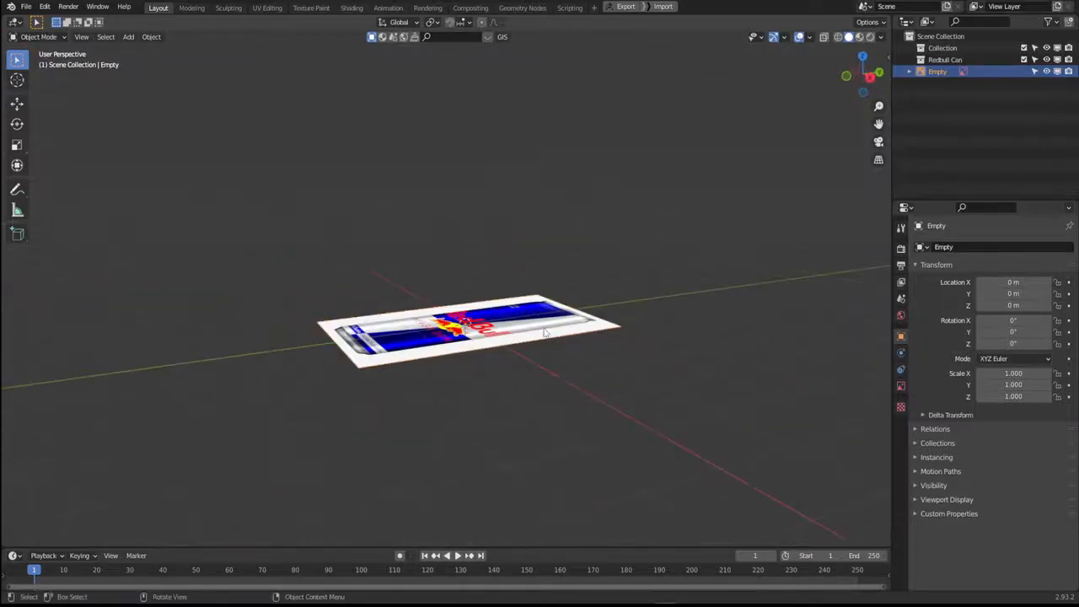
Stand the side reference image upright by rotating it 90° about X and 90° about Z.
type("r")
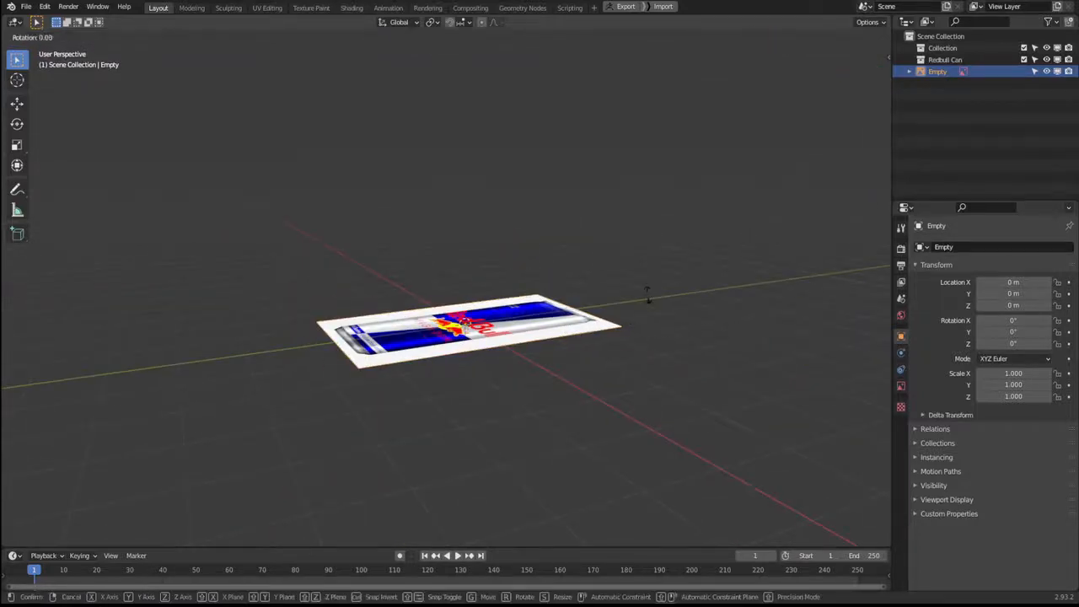
type("x90")
key("Return")
mouse_move(646, 299)
middle_mouse_down()
mouse_move(555, 222)
mouse_move(635, 239)
mouse_move(651, 294)
middle_mouse_up()
type("rz")
type("90")
key("Return")
Move the side reference image up along Z to about 2.5 m so its base meets the ground grid.
key("g")
key("z")
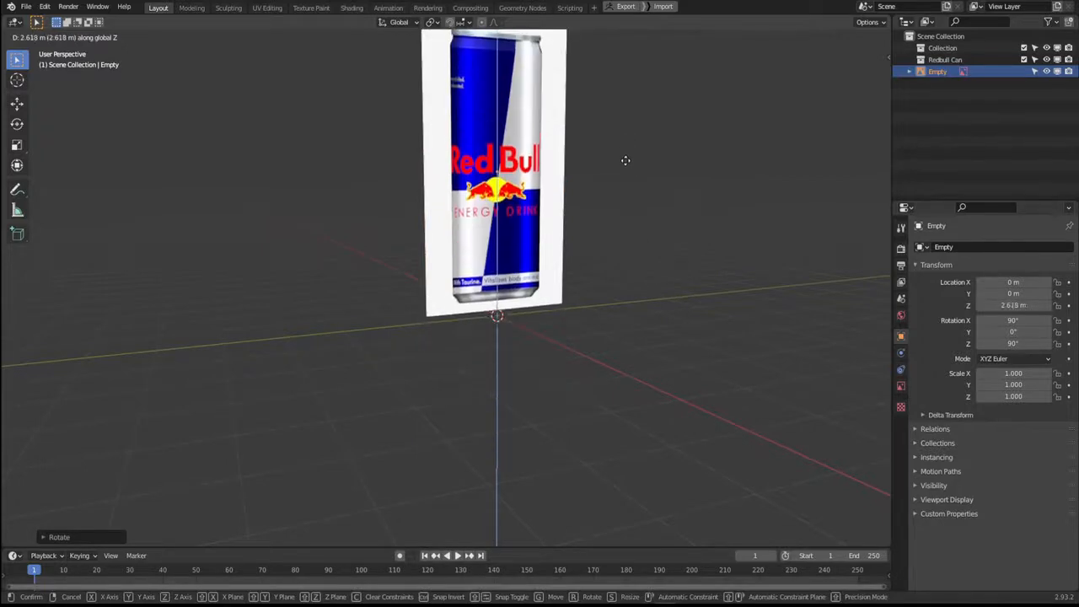
left_click(650, 220)
Load Redbull Can Top.jpg from the Assets folder as a second reference image.
middle_click_drag(648, 269, 592, 386)
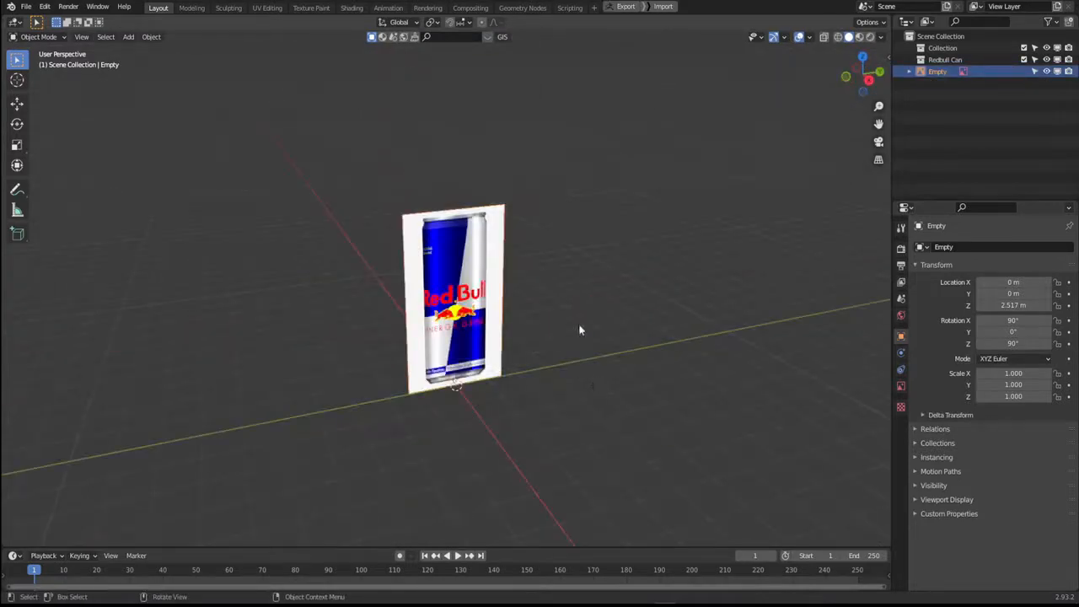
key("shift+a")
mouse_move(561, 313)
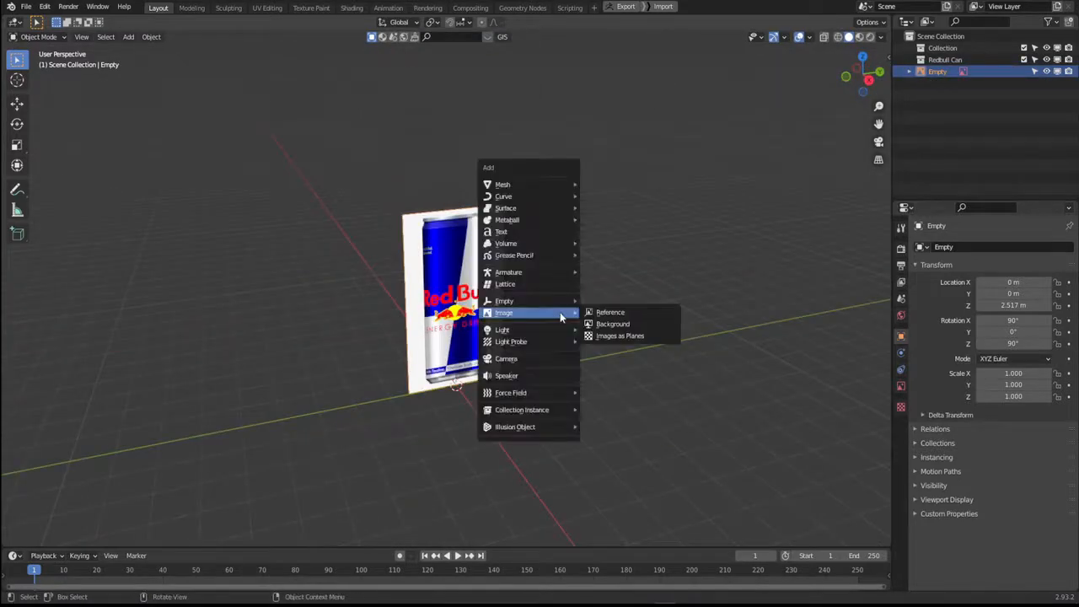
left_click(620, 313)
left_click(438, 129)
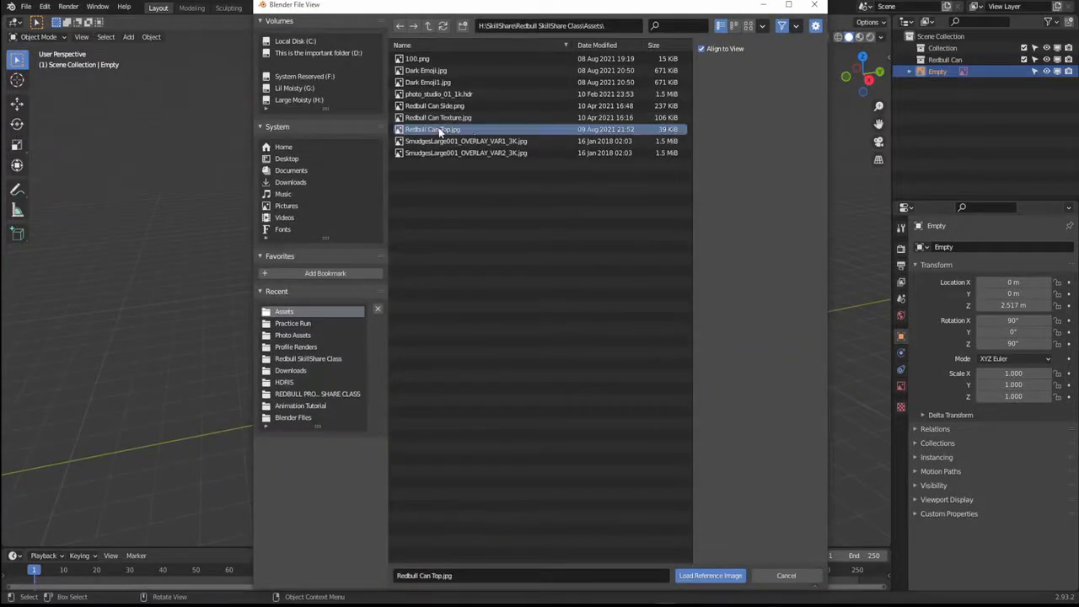
left_click(710, 576)
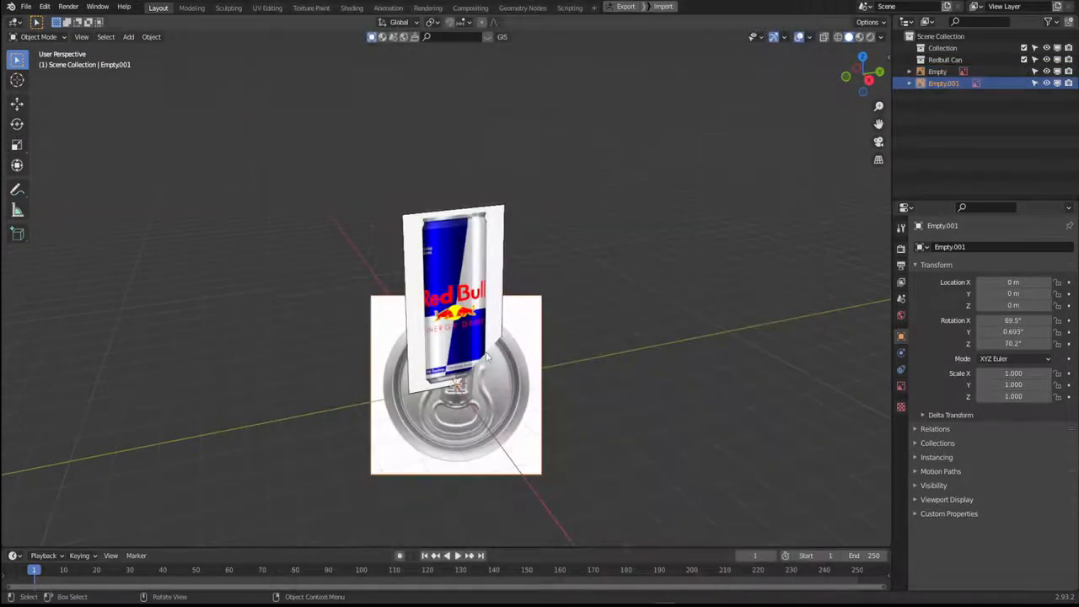
Clear the can top image's rotation and raise it along Z to about 5.1 m, above the side image.
middle_click_drag(586, 335, 529, 453)
left_click(646, 338)
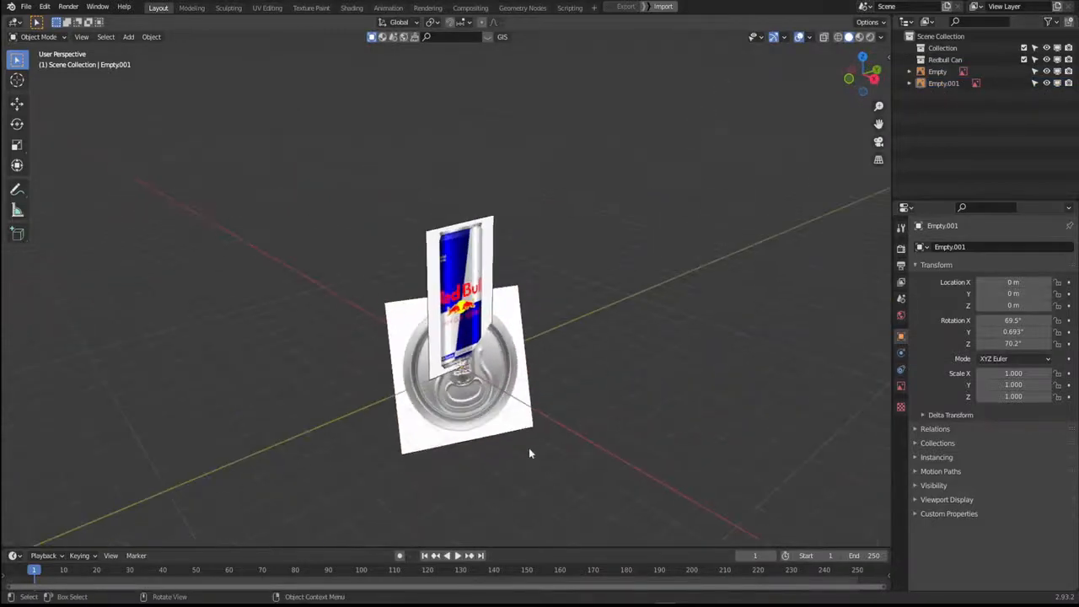
middle_click_drag(487, 364, 568, 357)
left_click(537, 391)
left_click(572, 382)
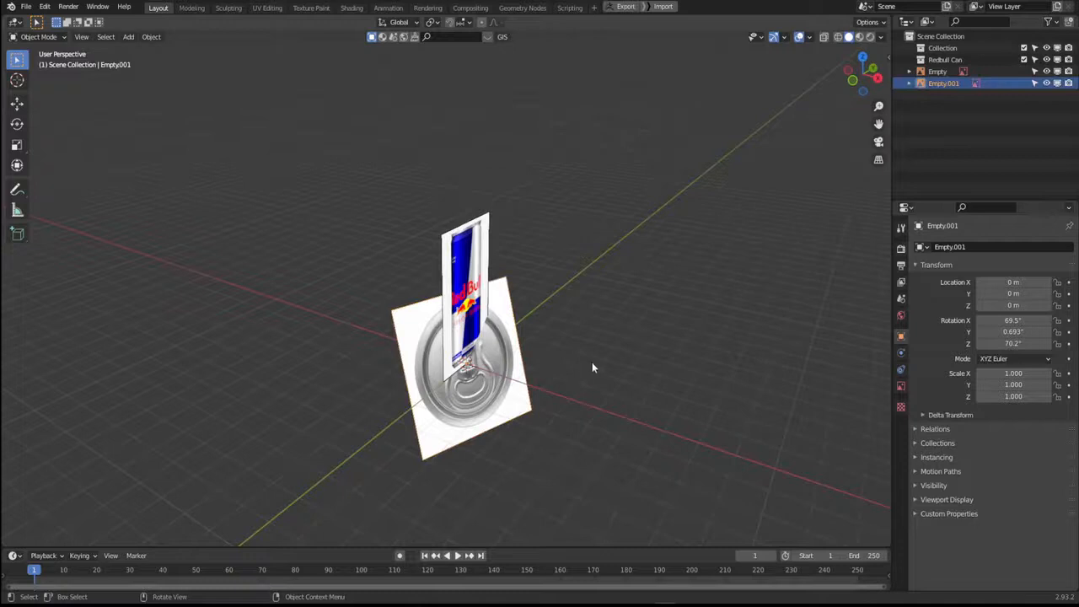
key("alt+r")
key("g")
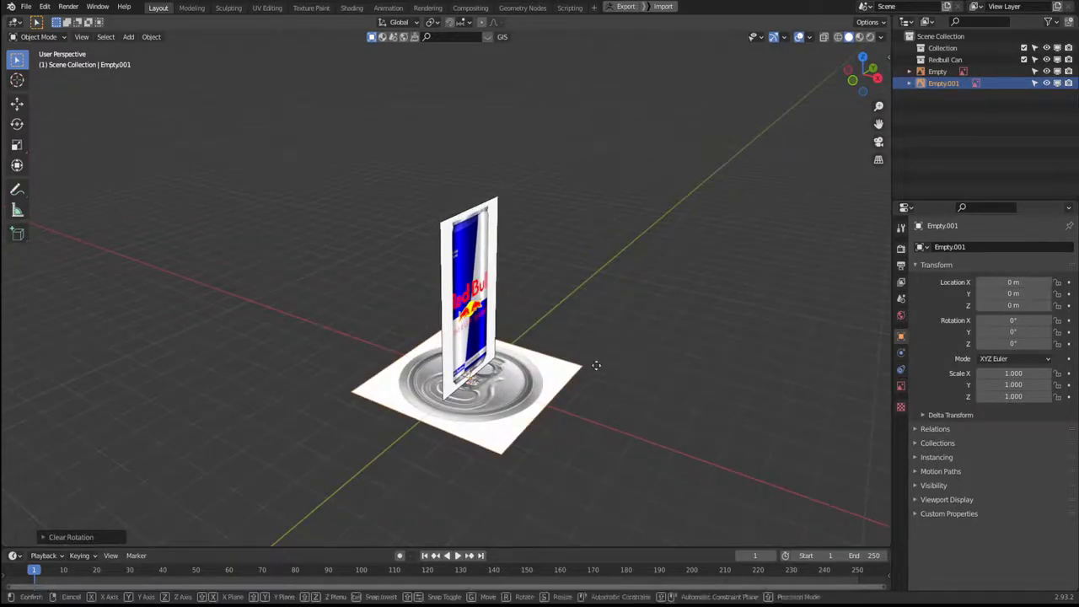
key("z")
left_click(571, 255)
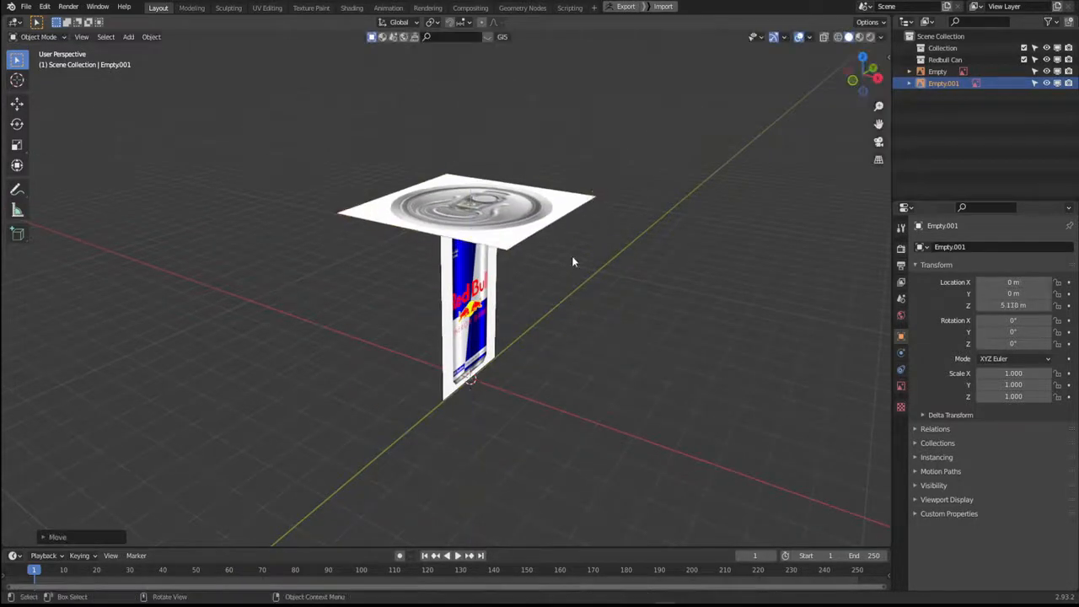
Scale the can top reference image down to about 0.43 to roughly match the side image's can width.
key("s")
left_click(566, 174)
middle_click_drag(575, 243, 474, 304)
middle_click_drag(577, 323, 629, 306)
left_click(618, 308)
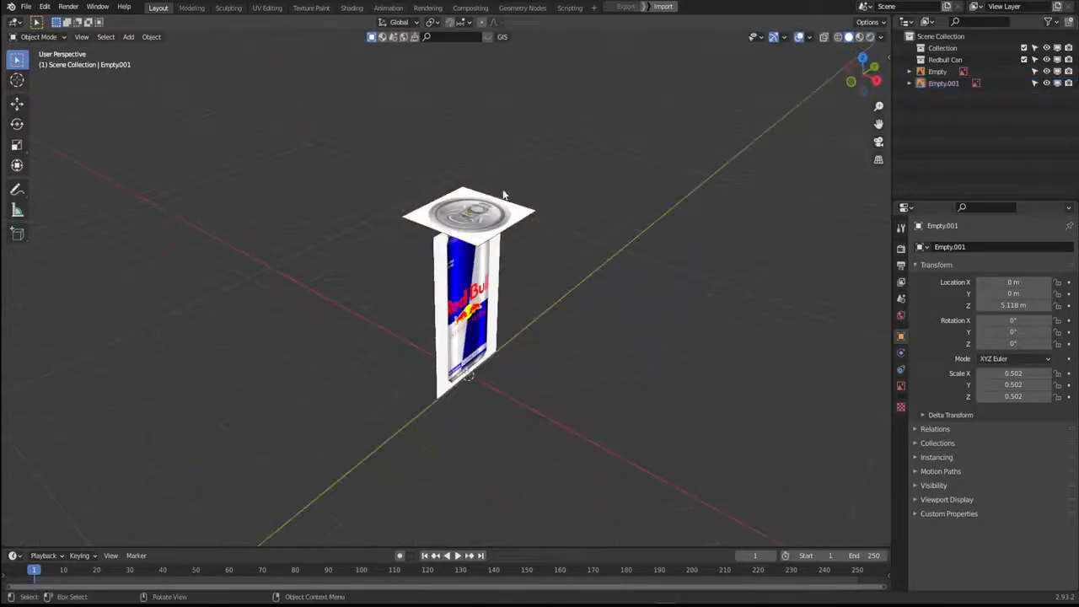
left_click(499, 193)
middle_click_drag(511, 218, 512, 290)
key("s")
left_click(582, 225)
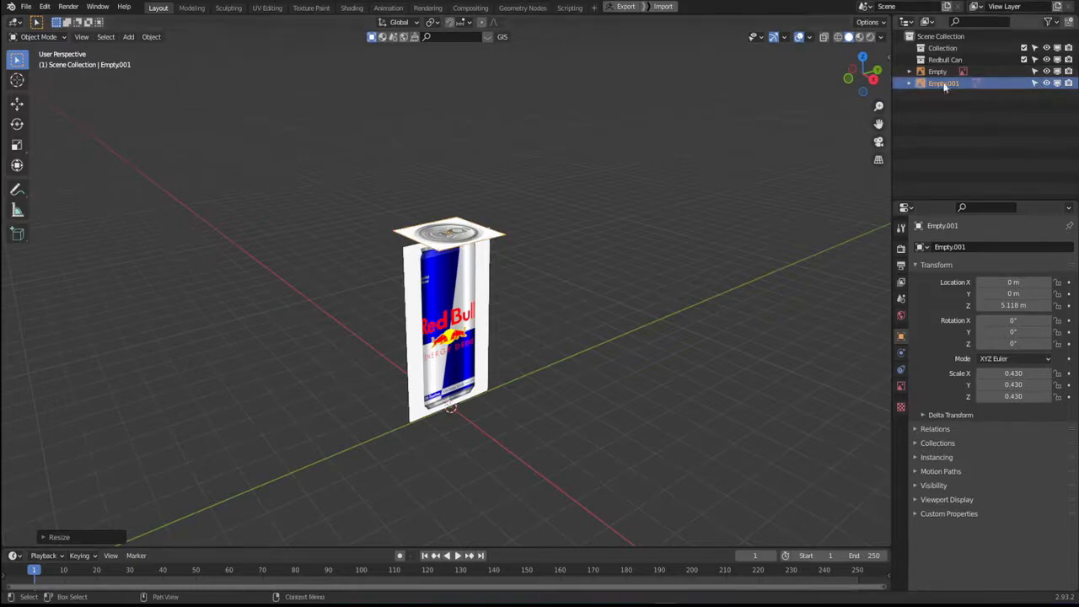
Hide the can top reference image and face the side reference image in right orthographic view.
left_click(1047, 83)
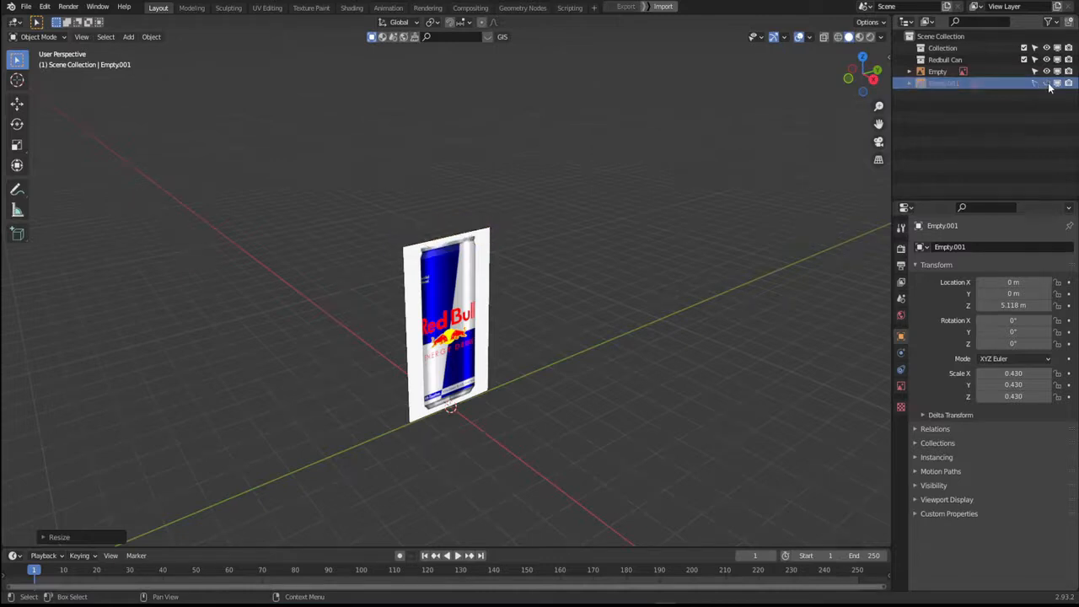
middle_click_drag(655, 188, 586, 290)
left_click(472, 312)
key("KP_1")
key("KP_3")
scroll(582, 278, "up", 3)
middle_click_drag(648, 340, 631, 374)
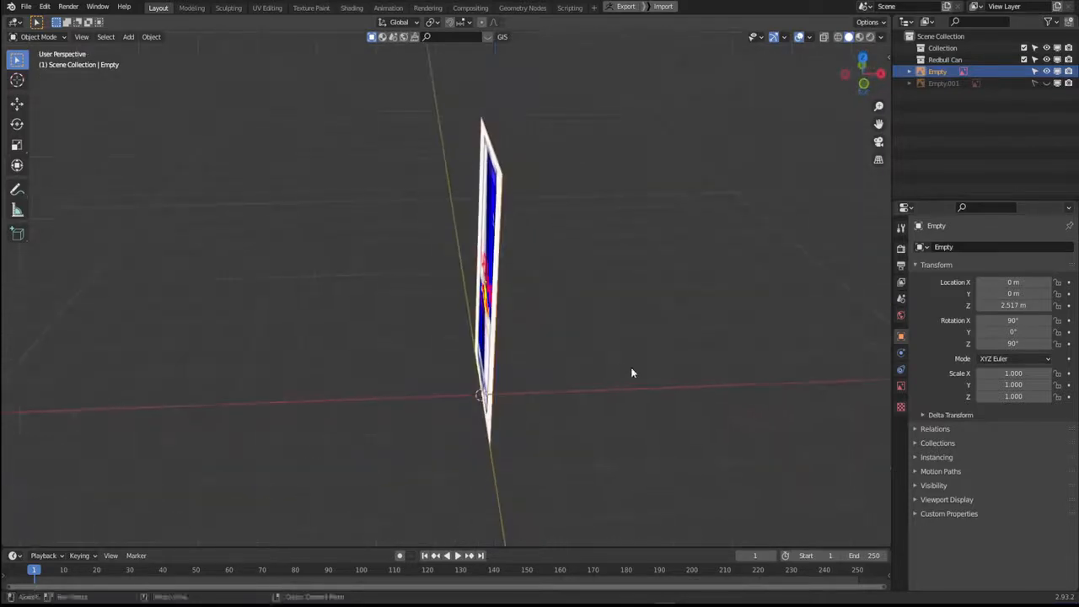
key("KP_3")
Add a cylinder mesh and raise it along Z to about 2.56 m, centred on the side reference image.
key("shift+a")
mouse_move(537, 332)
mouse_move(474, 203)
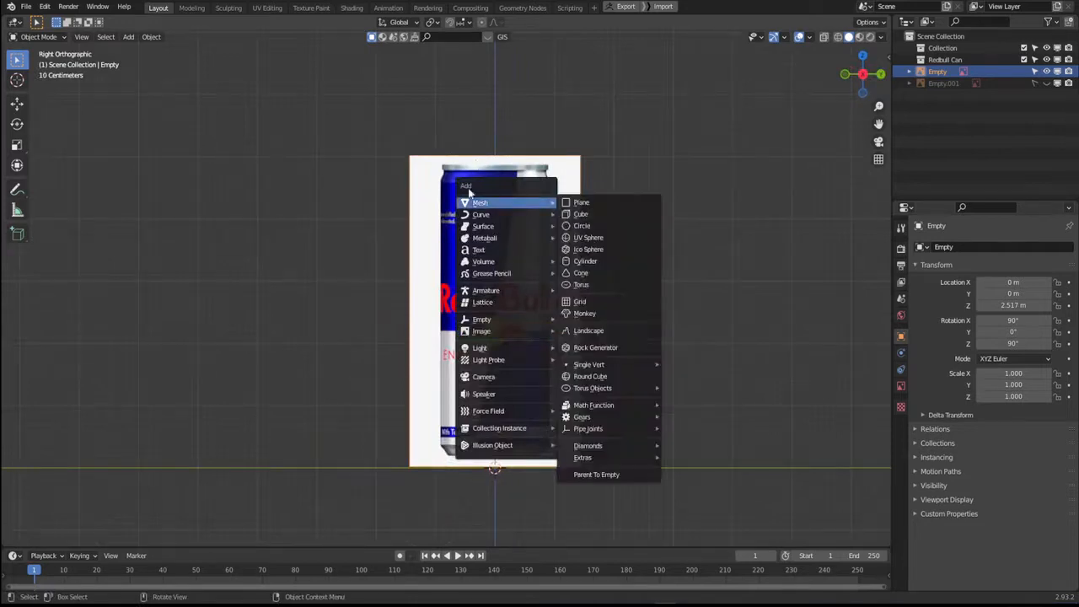
left_click(612, 261)
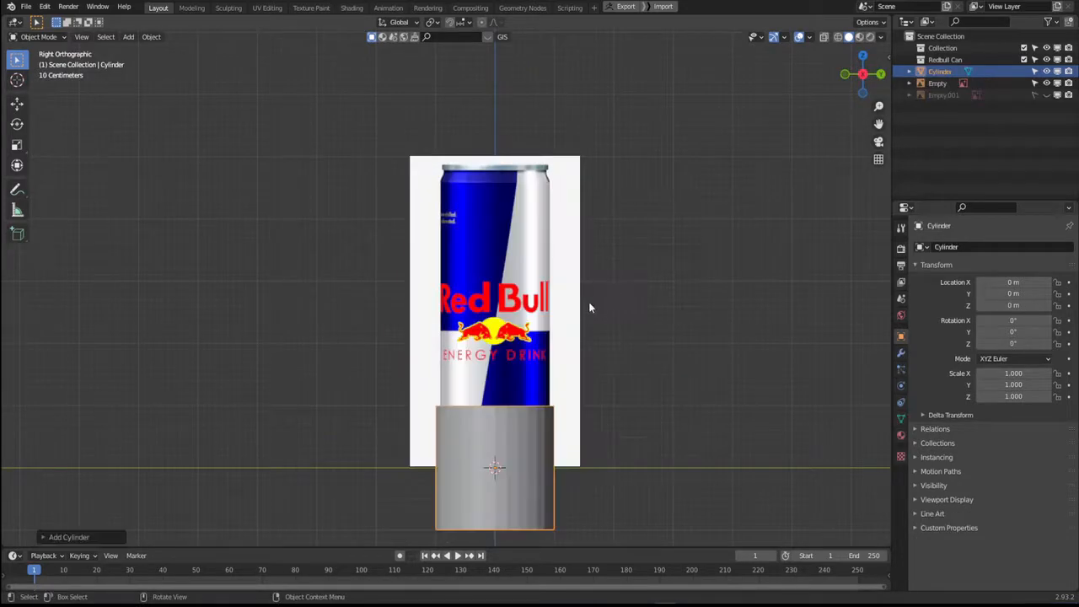
key("g")
key("z")
left_click(576, 236)
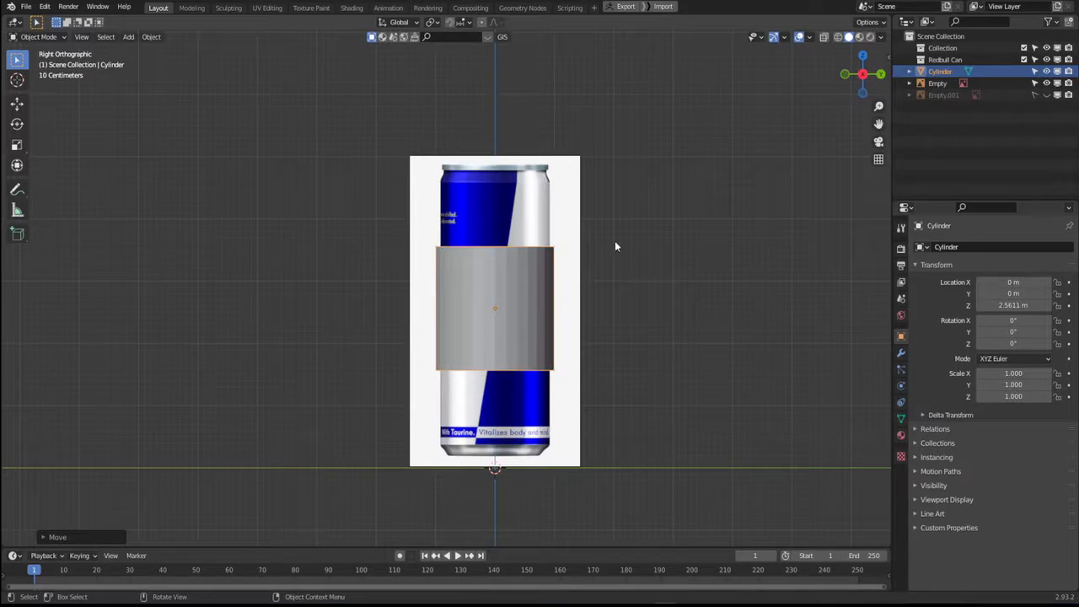
In Edit Mode, stretch the cylinder mesh along Z to roughly the can's height and nudge it down slightly to centre it.
key("Tab")
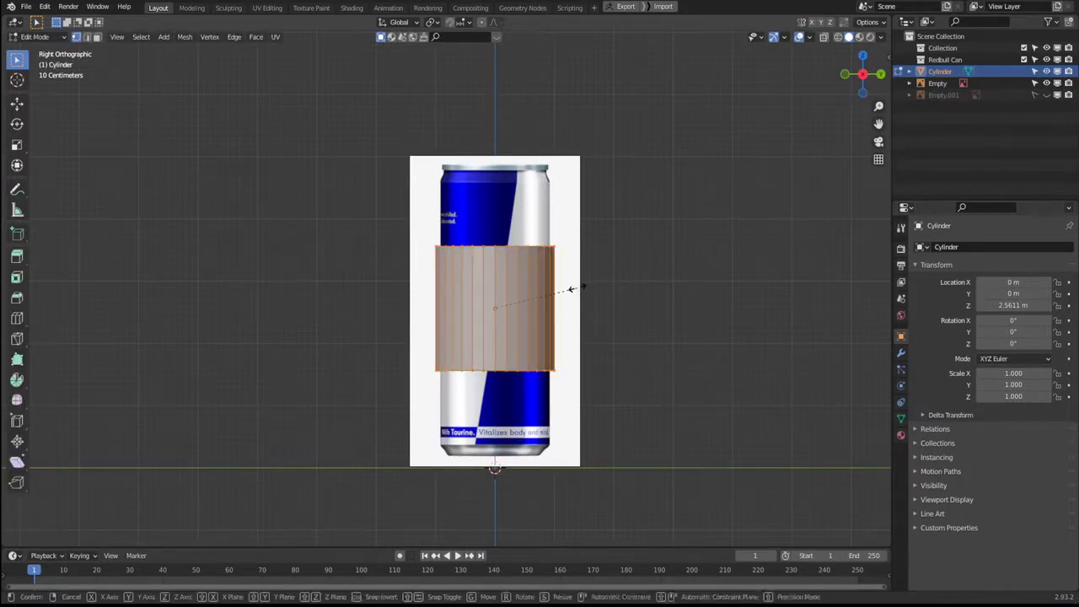
key("s")
key("z")
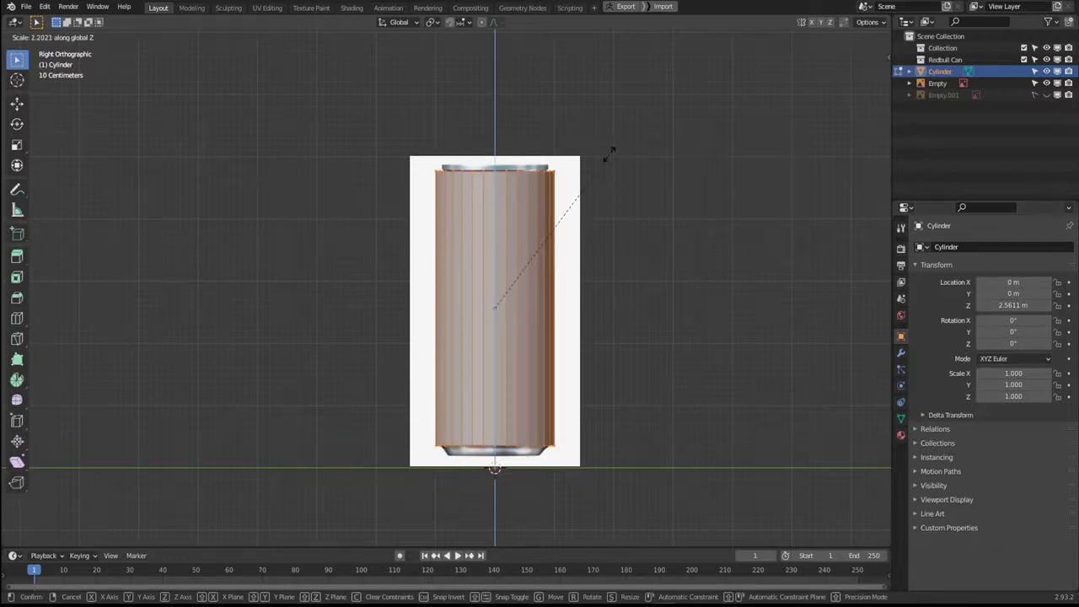
left_click(622, 119)
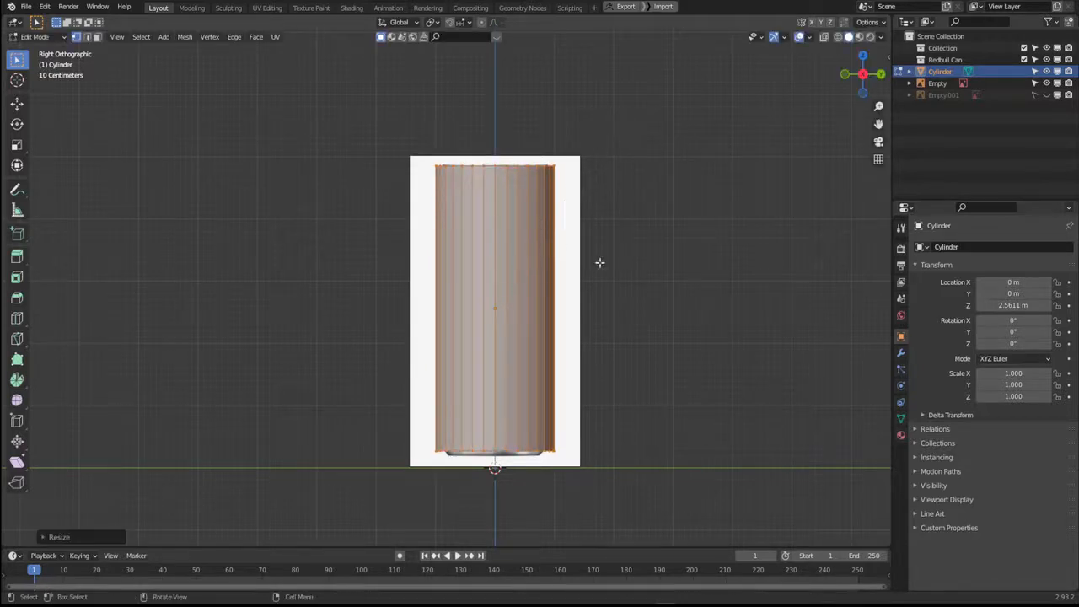
scroll(571, 309, "up", 2)
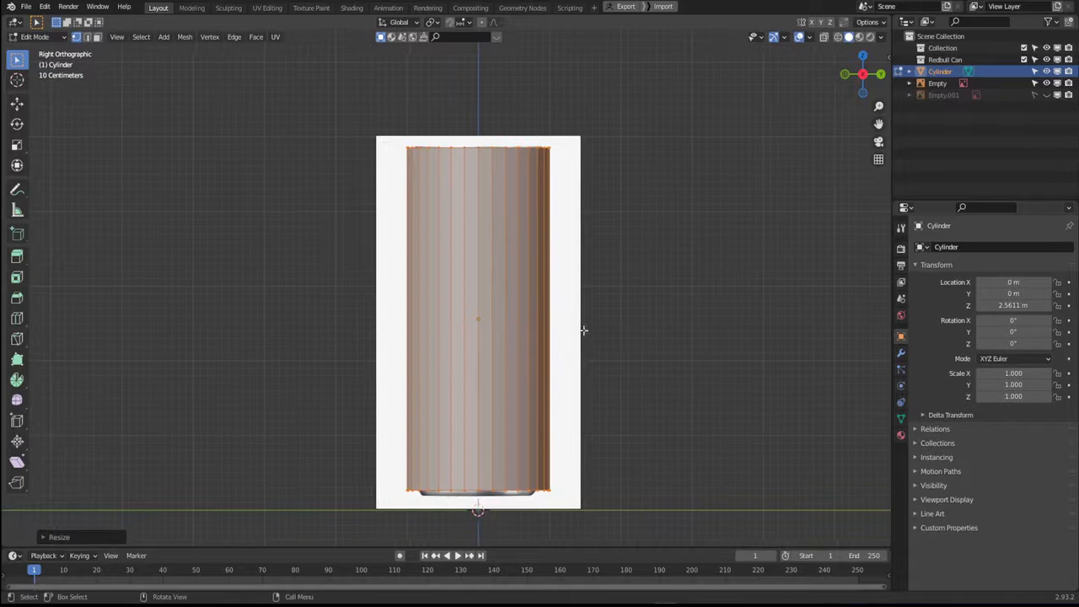
key("g")
key("z")
left_click(503, 333)
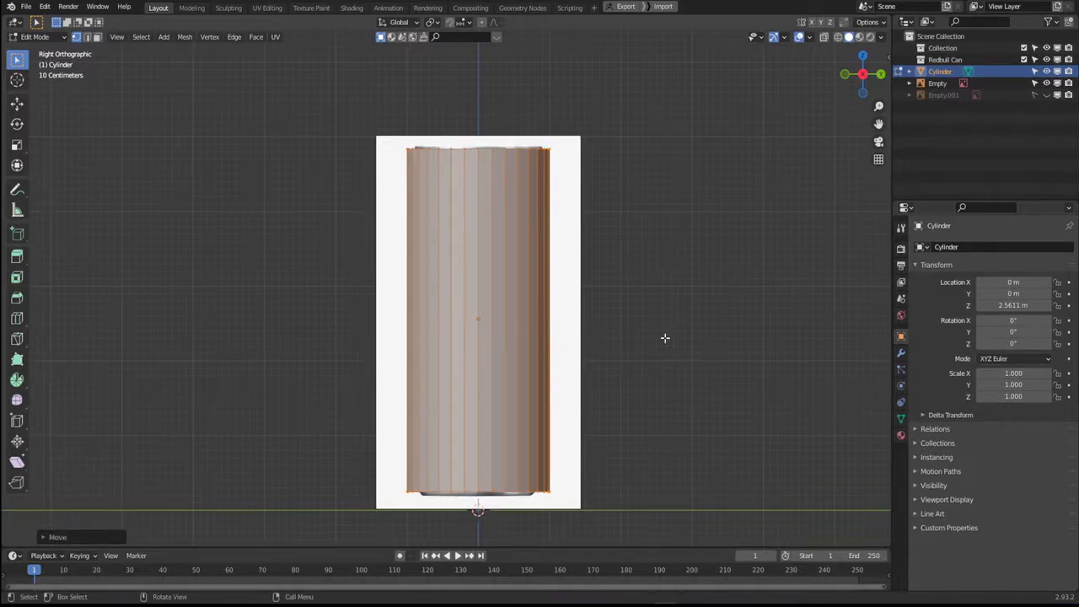
Enable X-ray and move the cylinder's top vertices up along Z to line up with the can's upper rim.
key("alt+z")
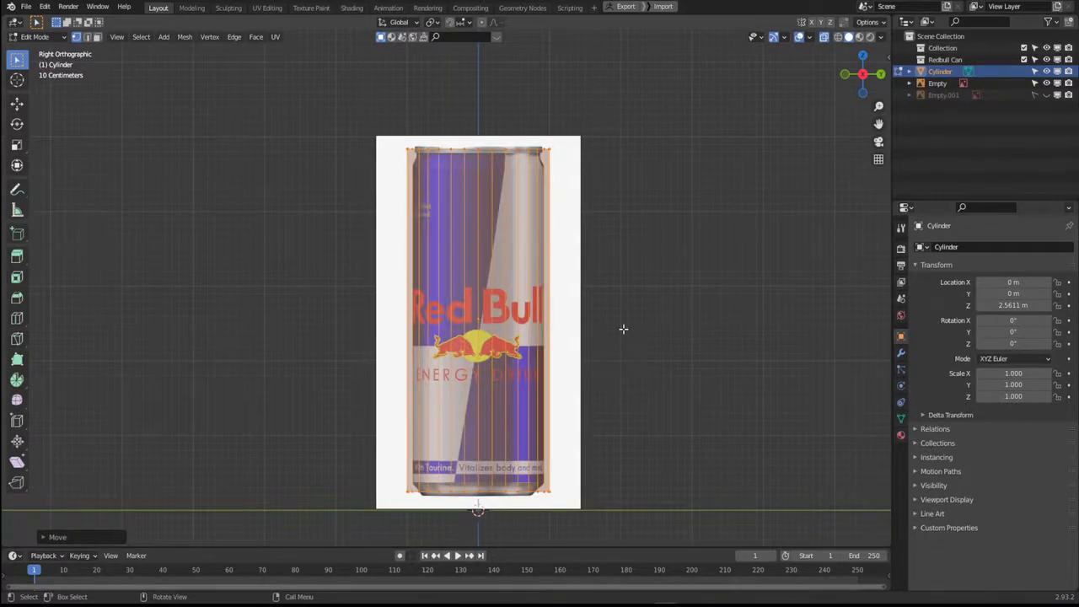
left_click(633, 302)
middle_click_drag(652, 297, 653, 301, "shift")
scroll(655, 253, "up", 3)
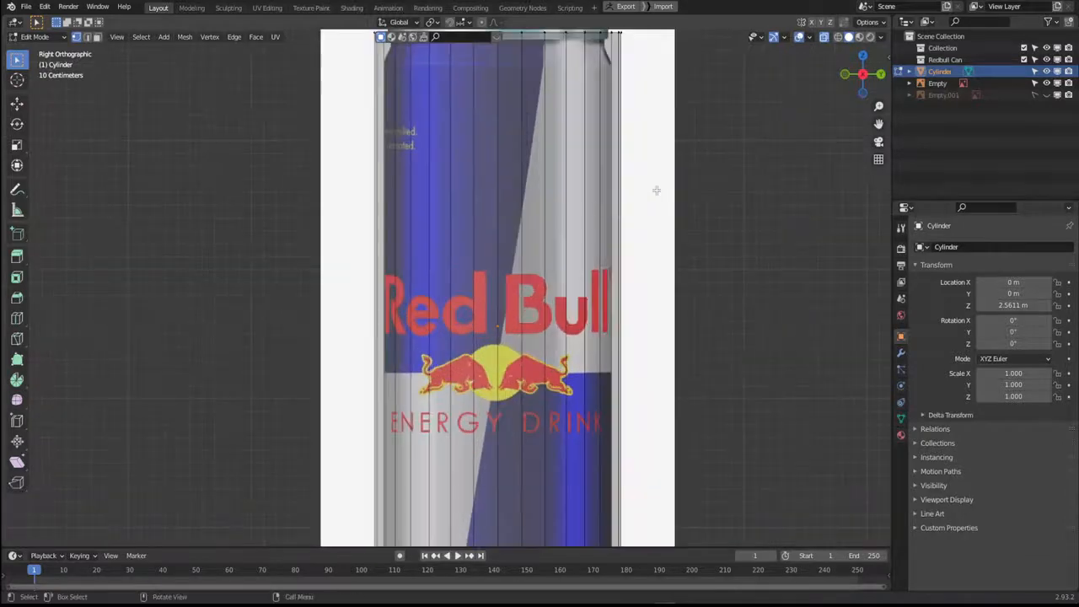
middle_click_drag(658, 191, 636, 302, "shift")
left_click_drag(646, 113, 181, 221)
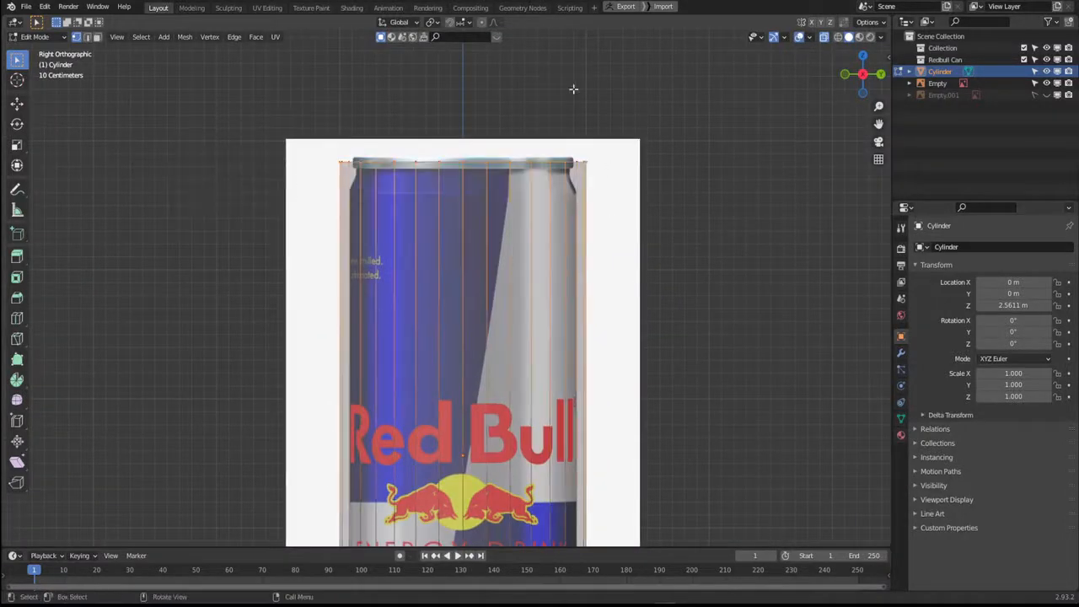
key("g")
key("z")
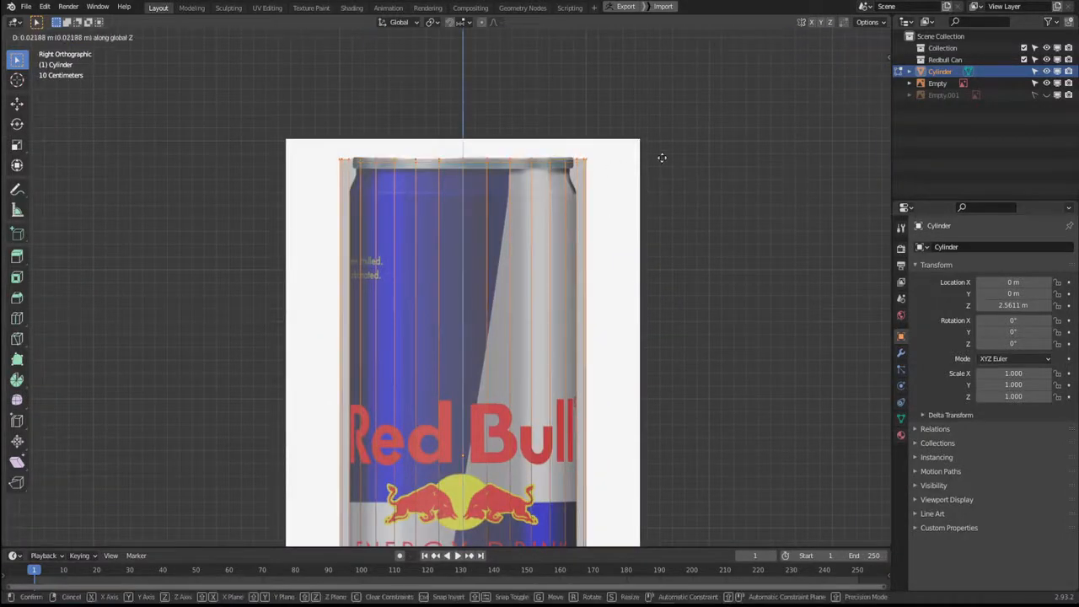
left_click(669, 150)
Select the cylinder's bottom vertices and move them down along Z to line up with the can's base.
middle_click_drag(730, 391, 759, 30, "shift")
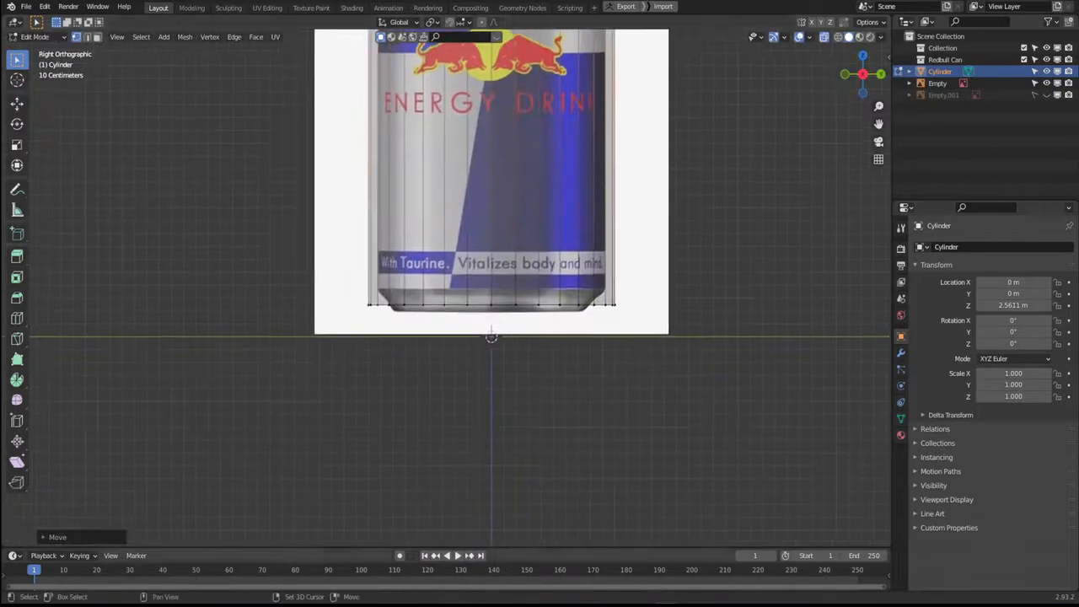
left_click_drag(721, 355, 274, 244)
key("g")
key("z")
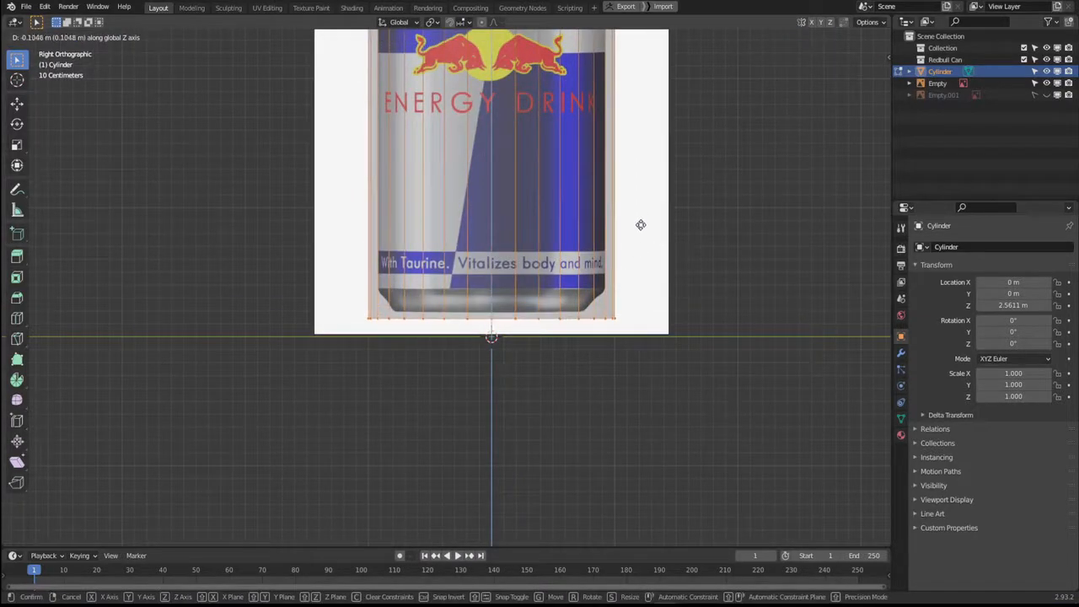
left_click(660, 159)
middle_click_drag(660, 172, 622, 534, "shift")
scroll(611, 397, "down", 2)
scroll(610, 397, "down", 2)
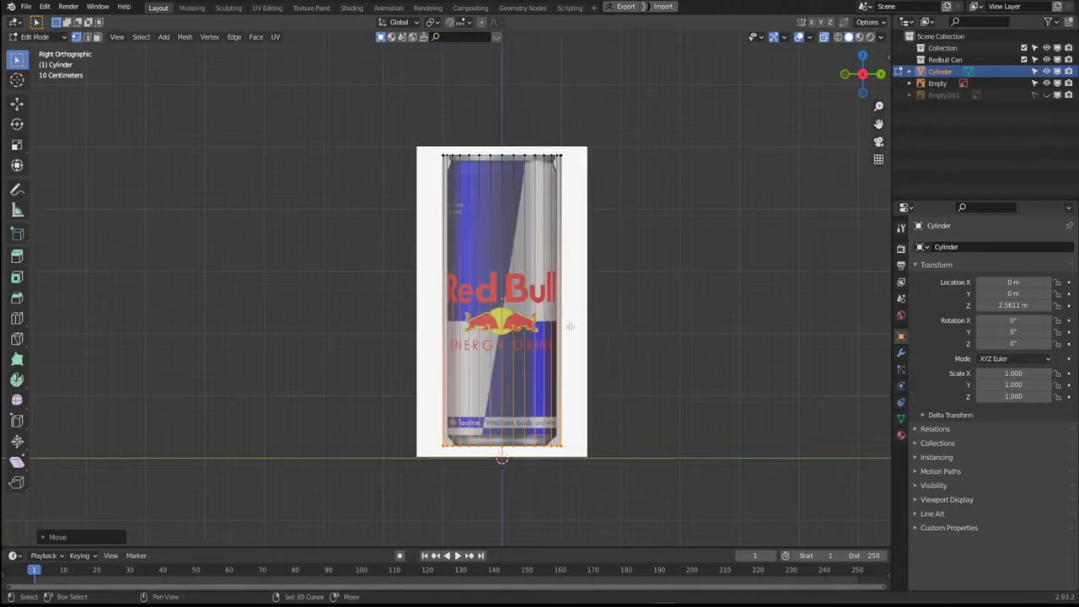
Add two horizontal loop cuts around the cylinder and scale them apart along Z towards the can's shoulder and base.
scroll(622, 294, "up", 3)
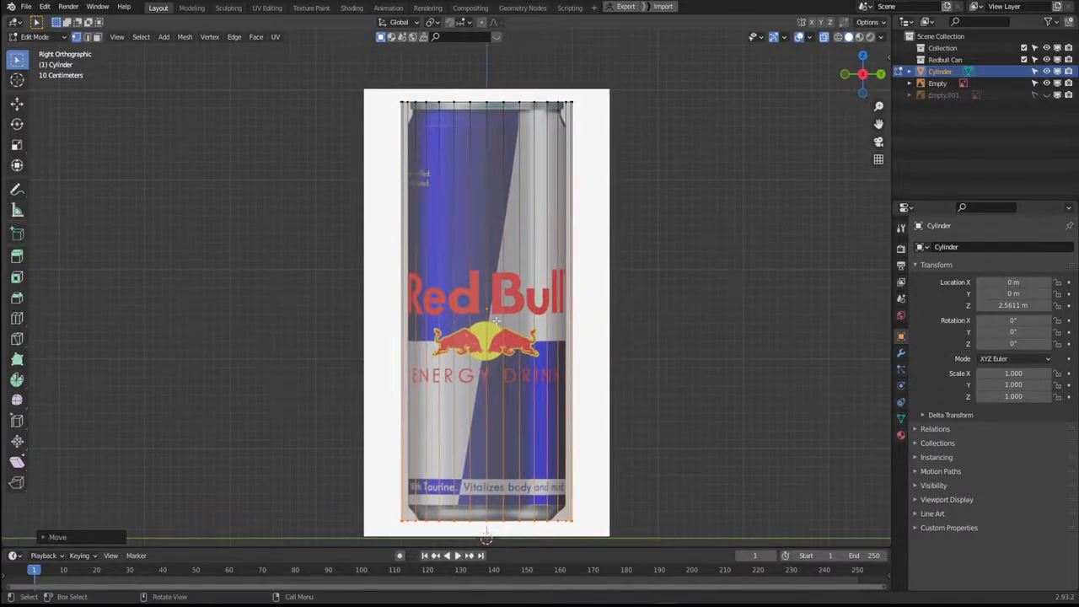
key("ctrl+r")
scroll(496, 320, "up", 1)
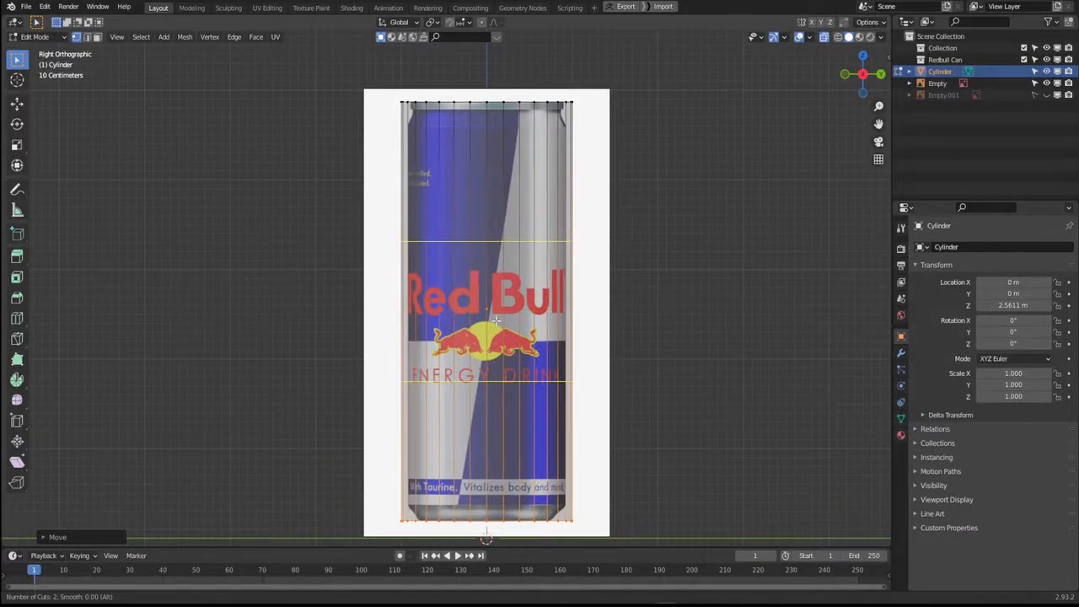
left_click(496, 319)
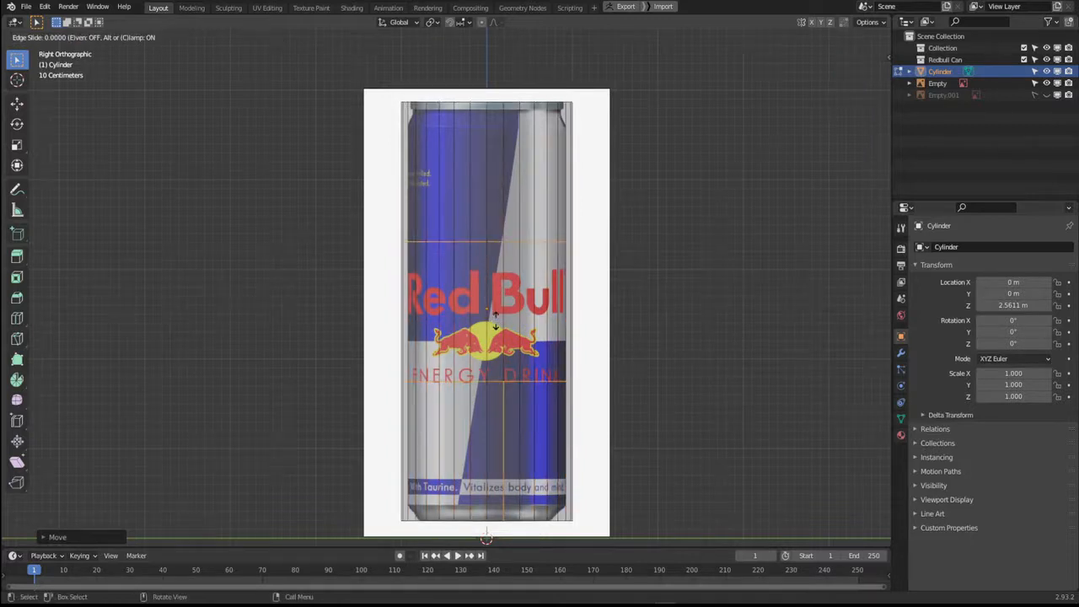
right_click(496, 320)
key("s")
key("z")
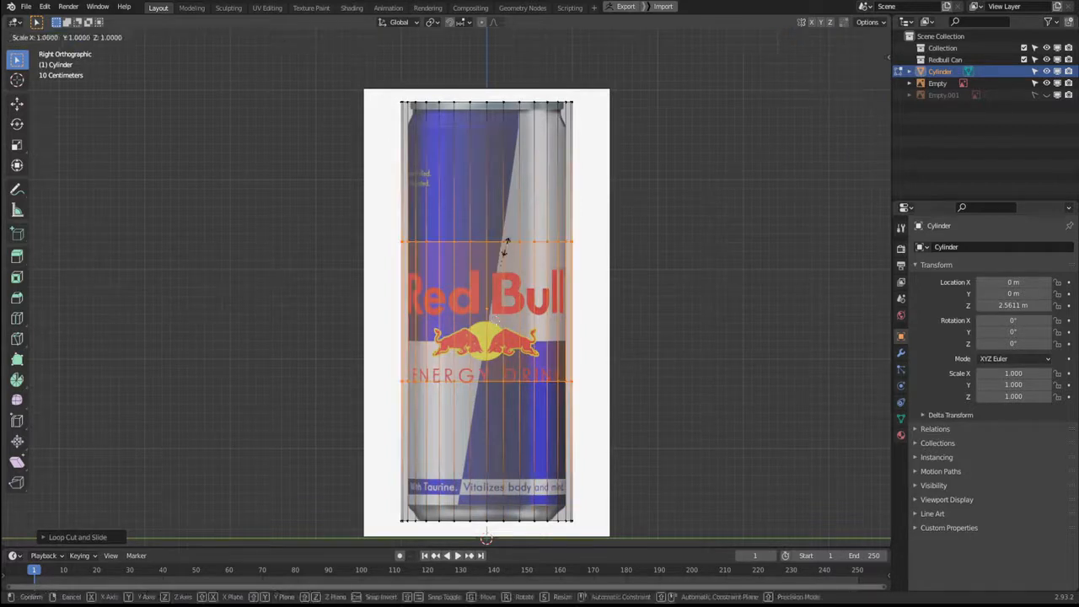
left_click(546, 152)
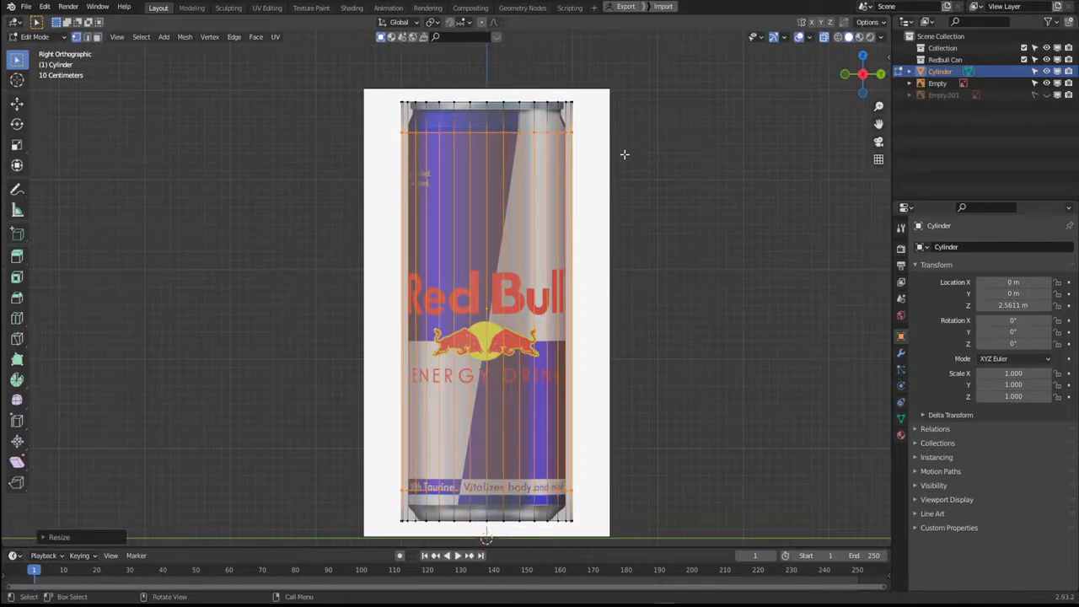
Select the upper edge loop and move it up along Z to where the can's shoulder starts curving inwards.
left_click(500, 132)
left_click(515, 132)
left_click(512, 132, "alt")
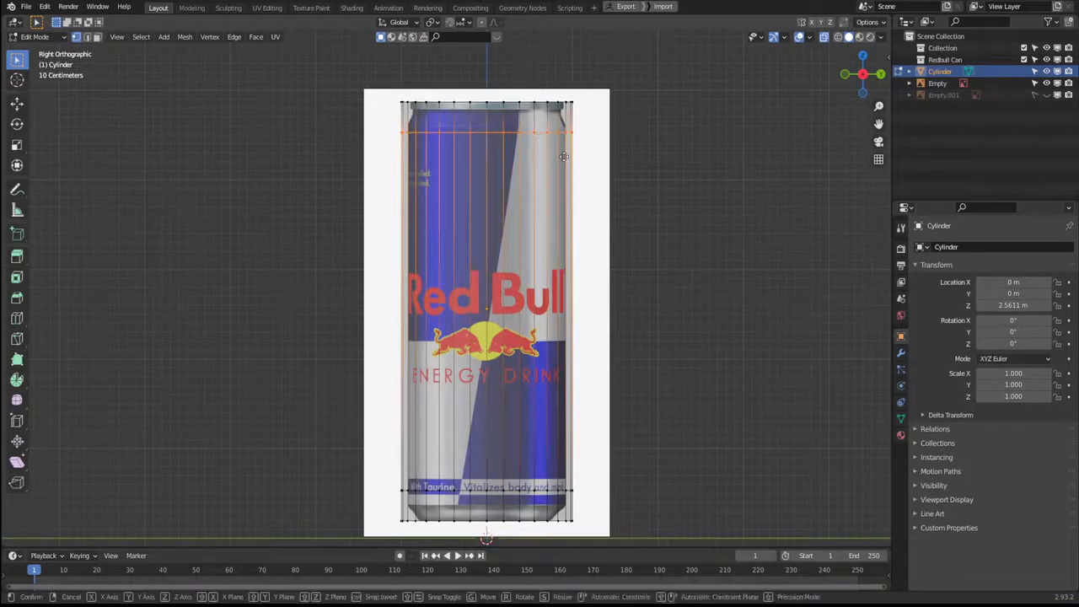
key("g")
key("z")
left_click(580, 97)
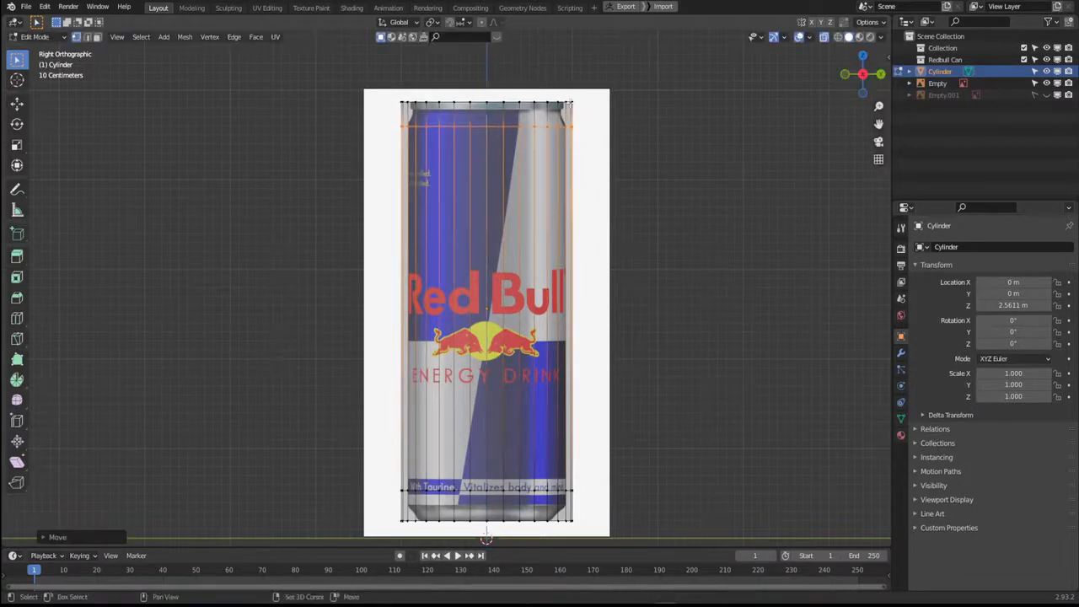
scroll(533, 224, "up", 7)
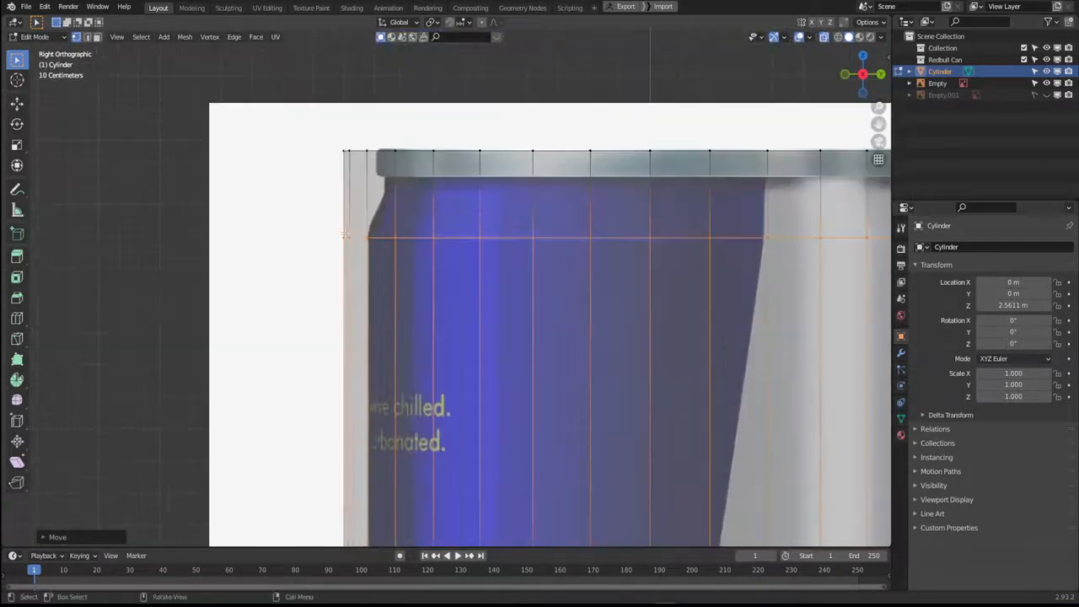
scroll(575, 300, "down", 5)
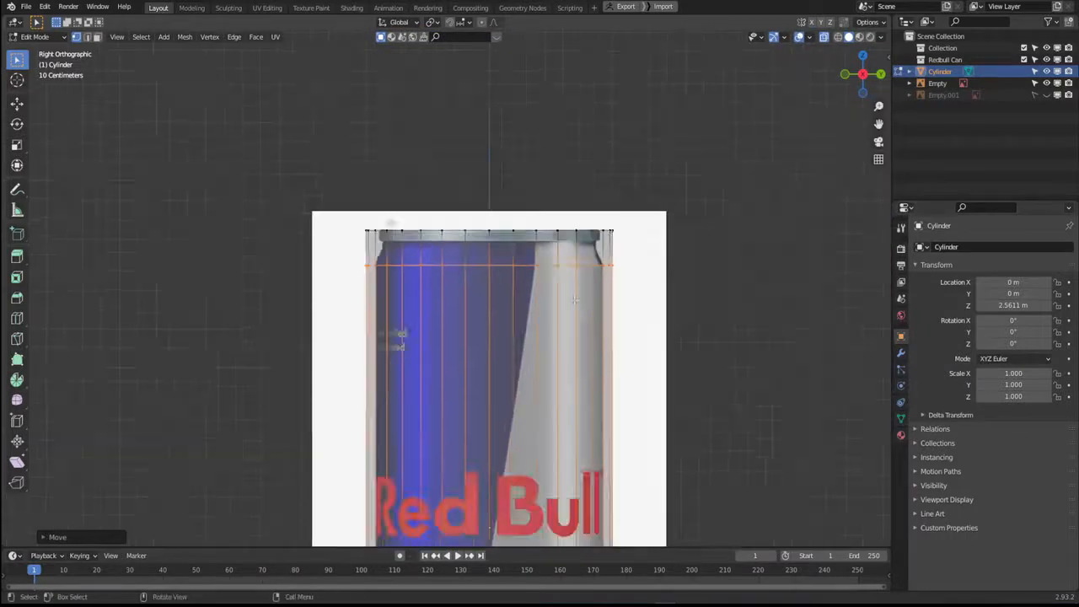
Select the whole cylinder mesh and scale it down on X and Y only to match the can's width in the reference.
scroll(559, 289, "down", 3)
middle_click_drag(559, 371, 572, 210, "shift")
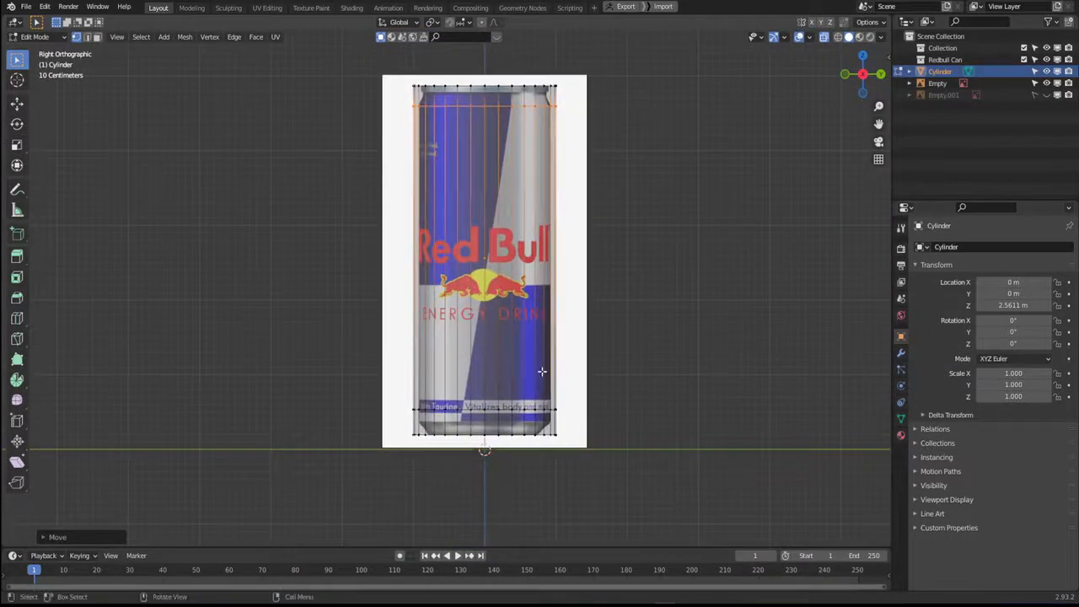
key("a")
scroll(542, 252, "up", 2)
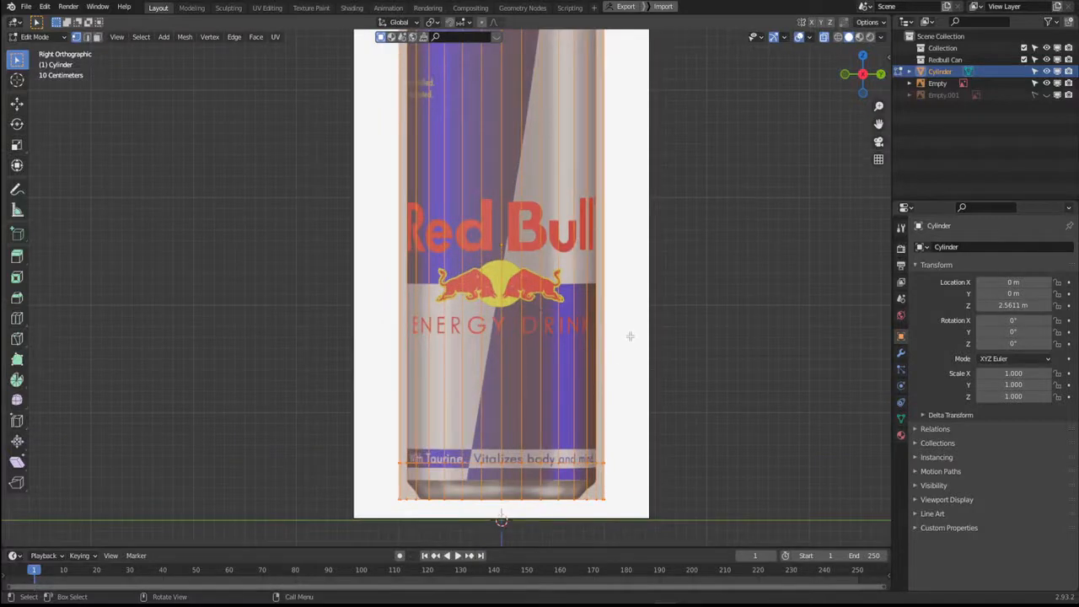
key("s")
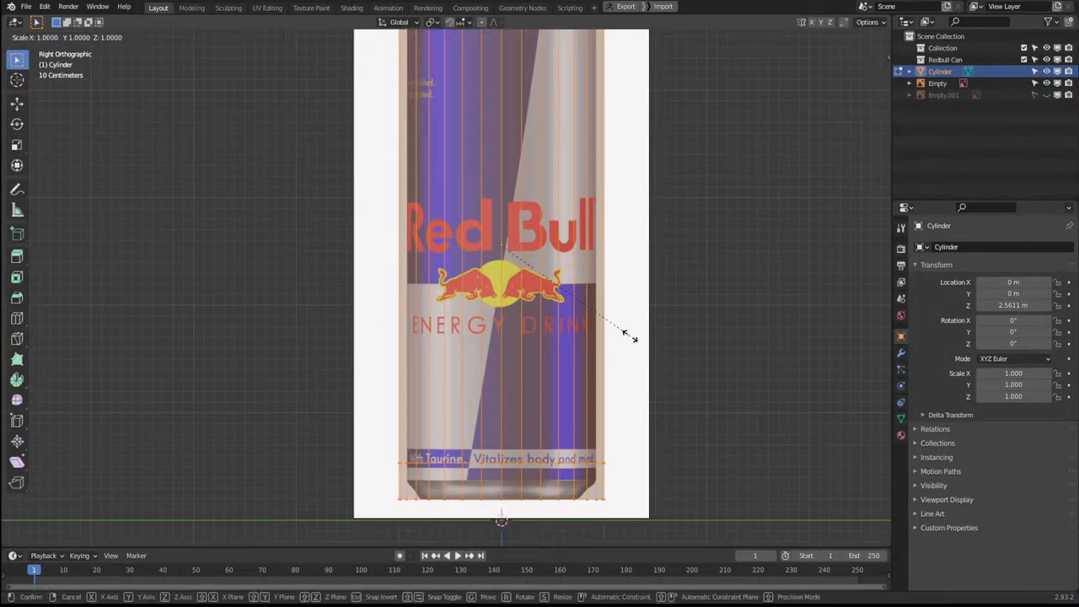
key("z")
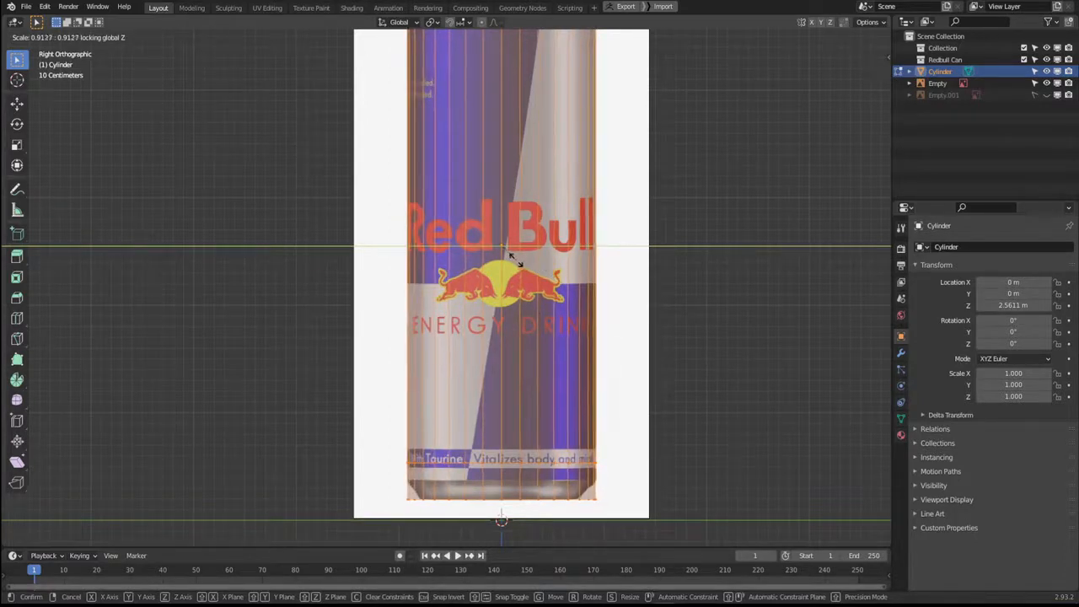
left_click(526, 287)
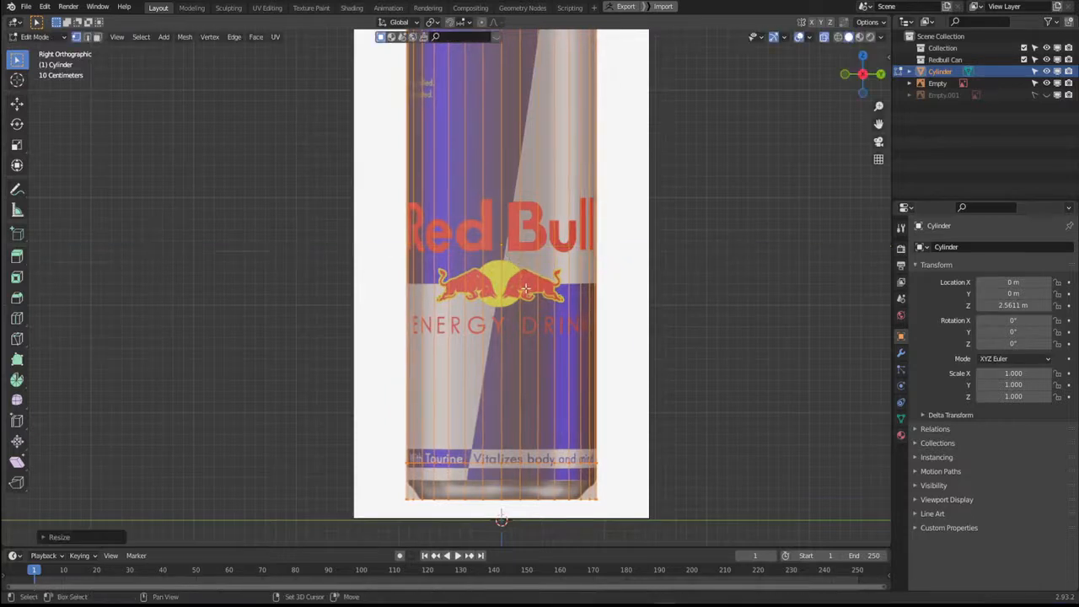
Slide the cylinder's lower edge loop down to where the can's silver base starts tapering inwards.
middle_click_drag(608, 250, 551, 296, "shift")
middle_click_drag(571, 172, 636, 330, "shift")
scroll(534, 250, "up", 4)
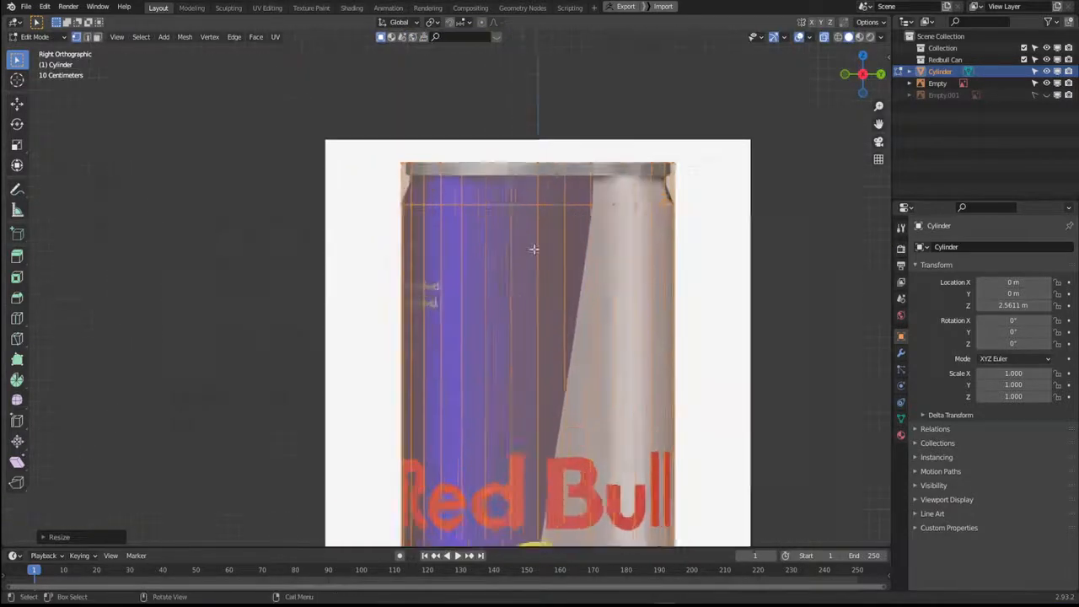
middle_click_drag(576, 275, 607, 355, "shift")
key("alt+a")
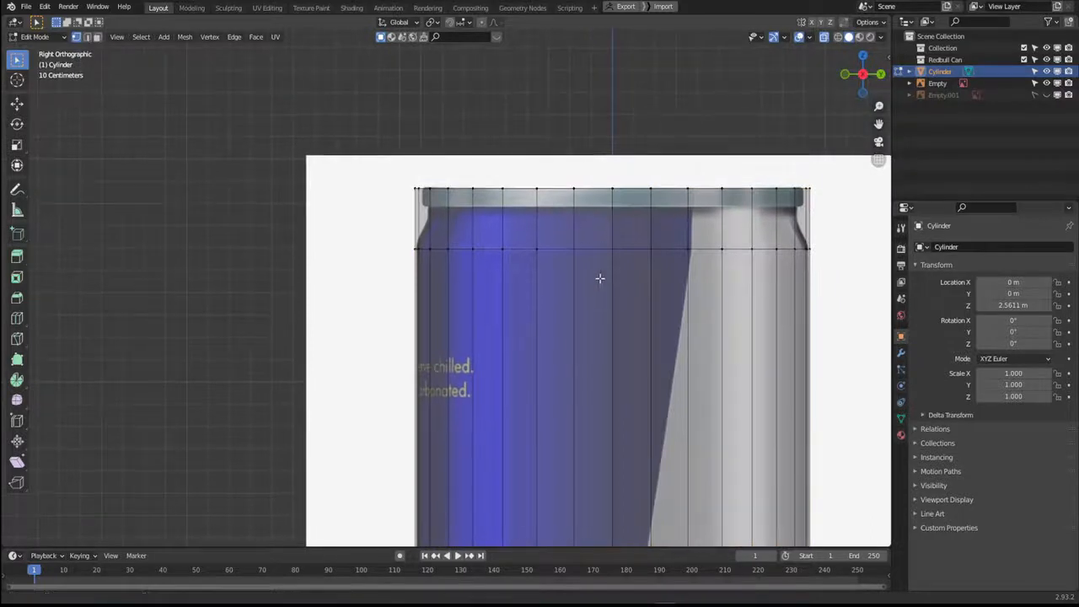
middle_click_drag(696, 388, 626, 526, "shift")
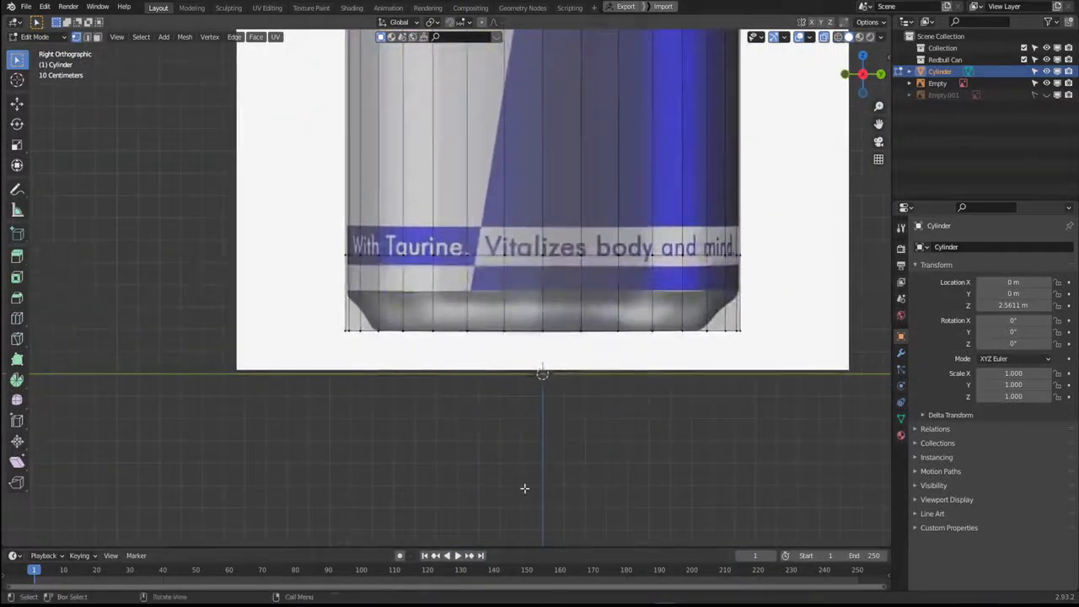
left_click(654, 255, "alt")
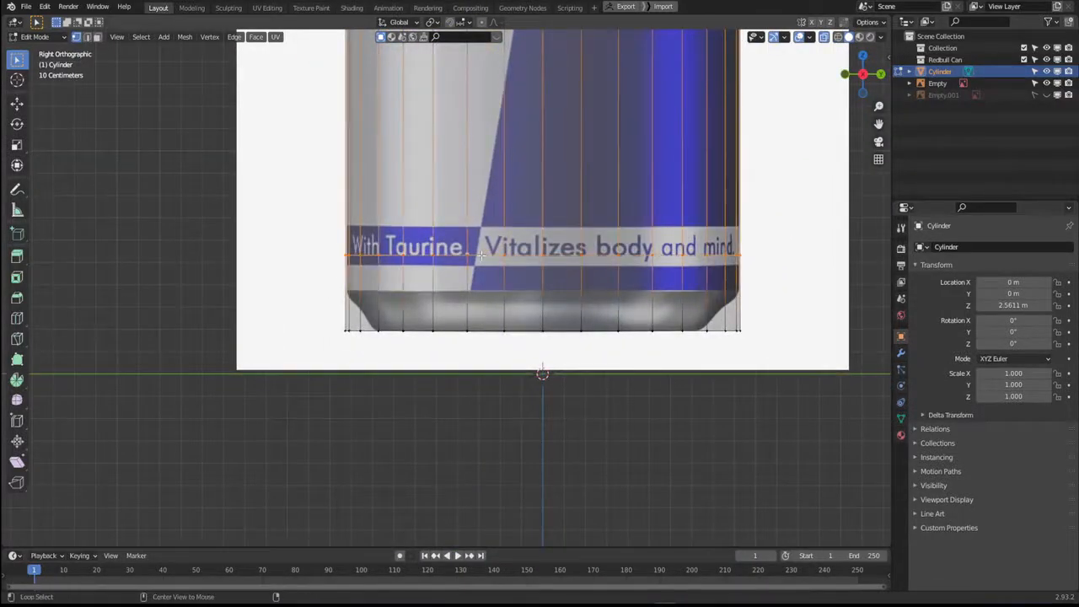
key("g")
key("g")
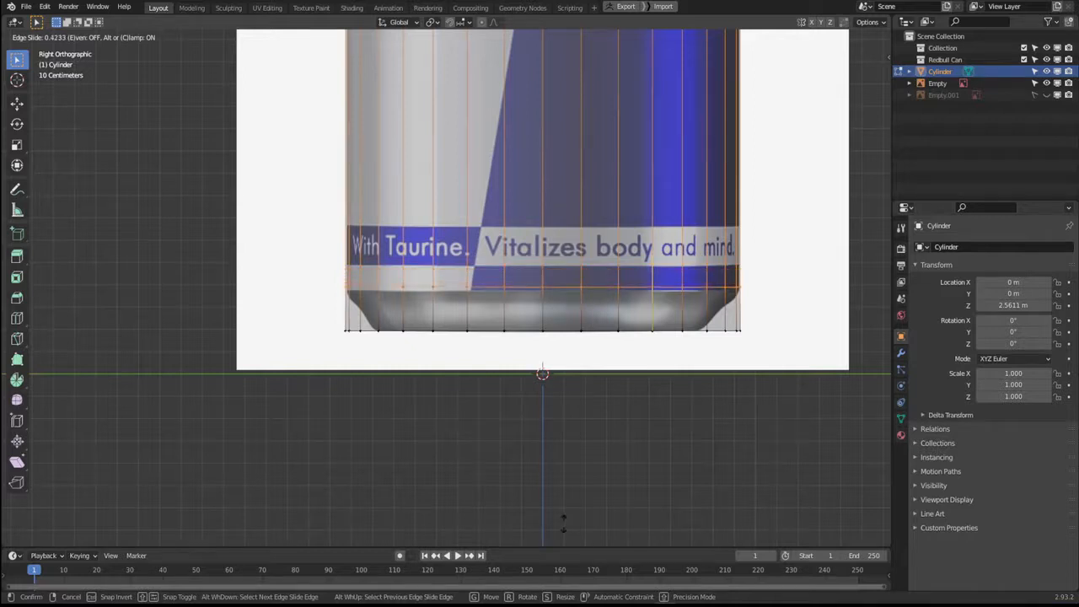
left_click(551, 216)
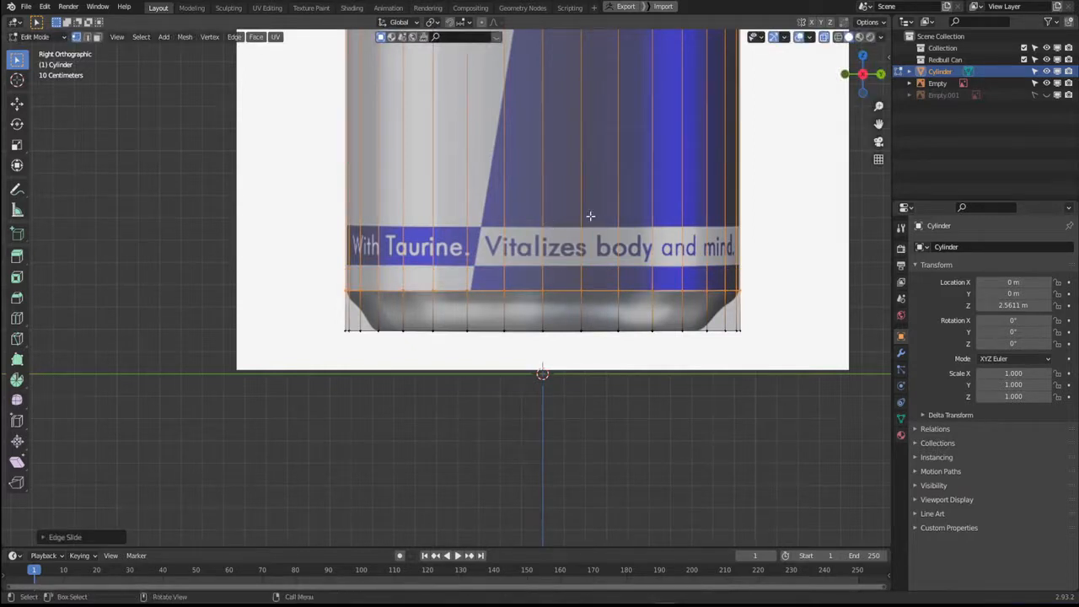
Add a centred loop cut across the base section and scale it to about 0.89 on X and Y only to follow the taper.
key("ctrl+r")
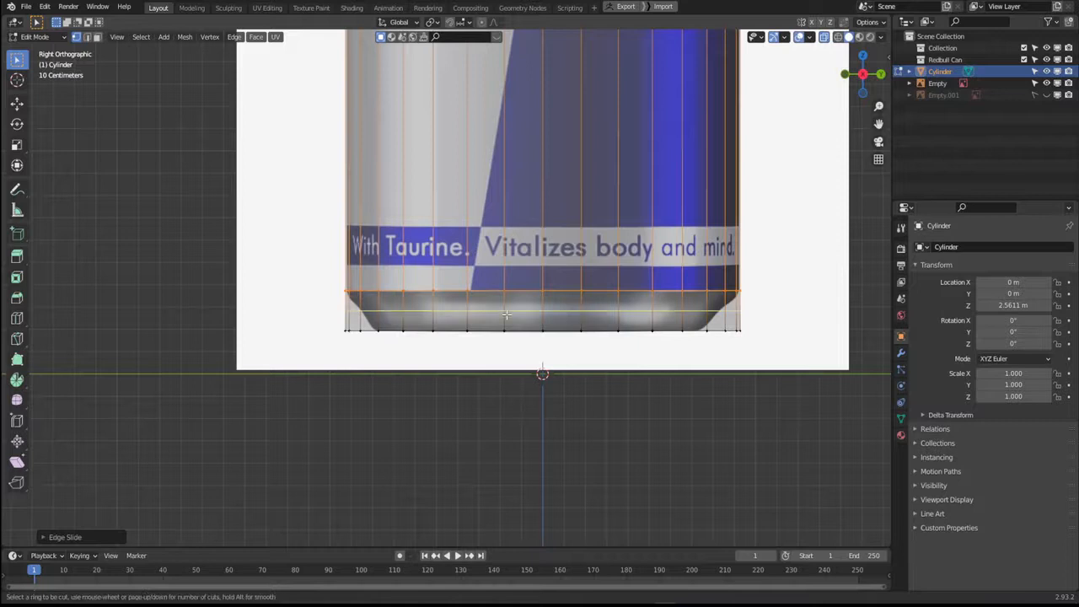
left_click(506, 314)
right_click(521, 310)
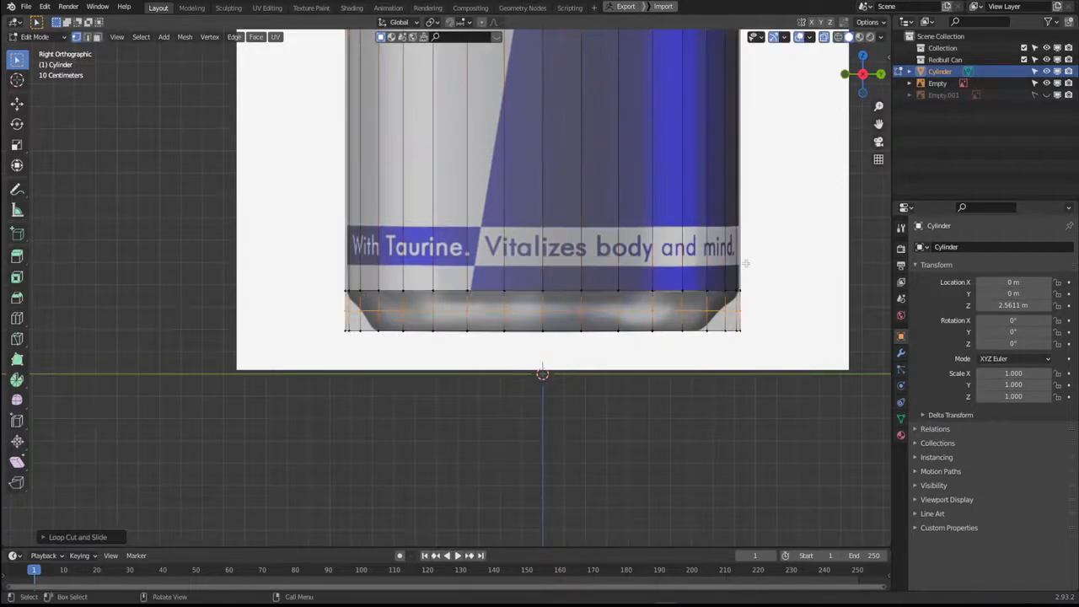
key("s")
key("shift+z")
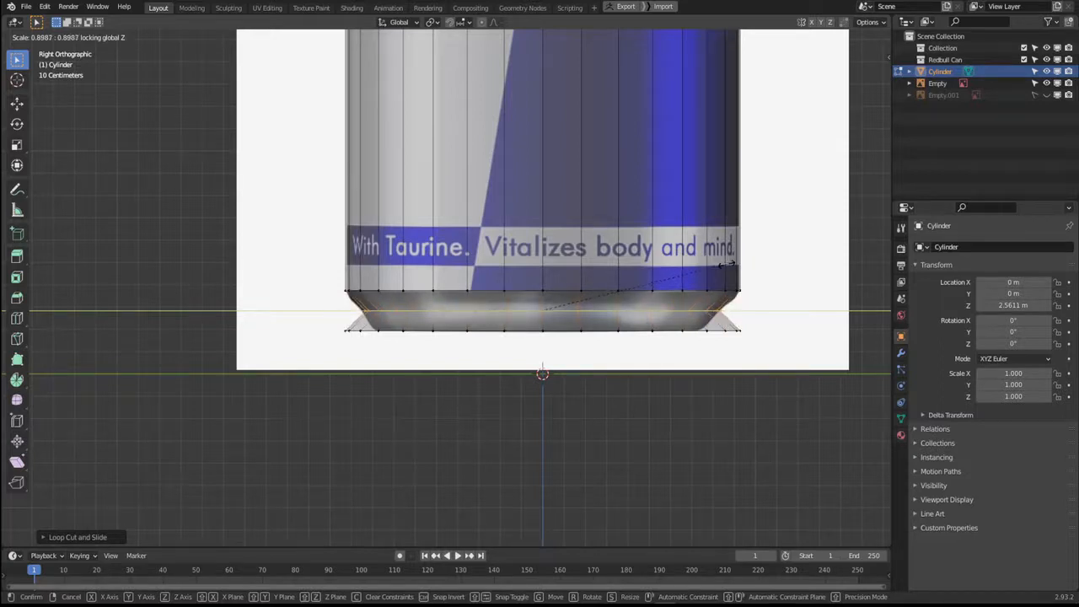
left_click(728, 264)
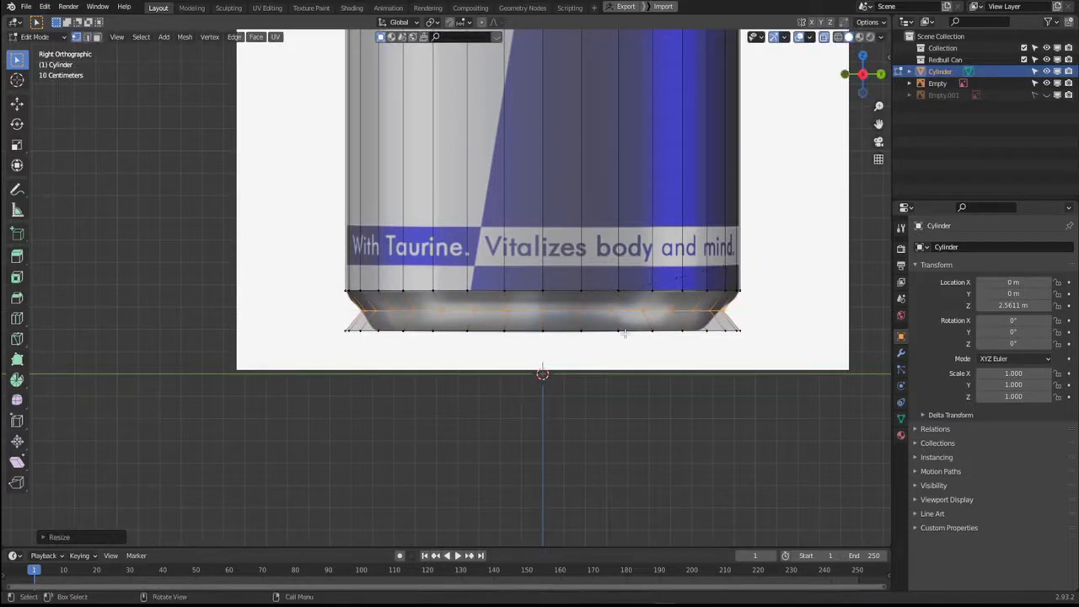
Select the cylinder's bottom edge loop and scale it to about 0.84 on X and Y only to match the can's base.
left_click(624, 331, "alt")
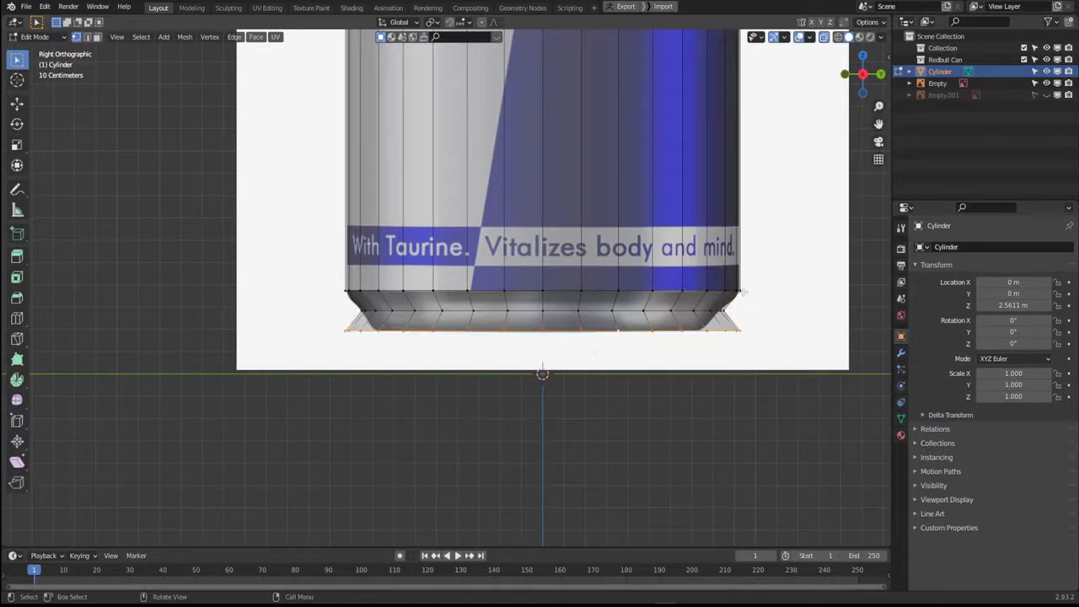
key("s")
key("z")
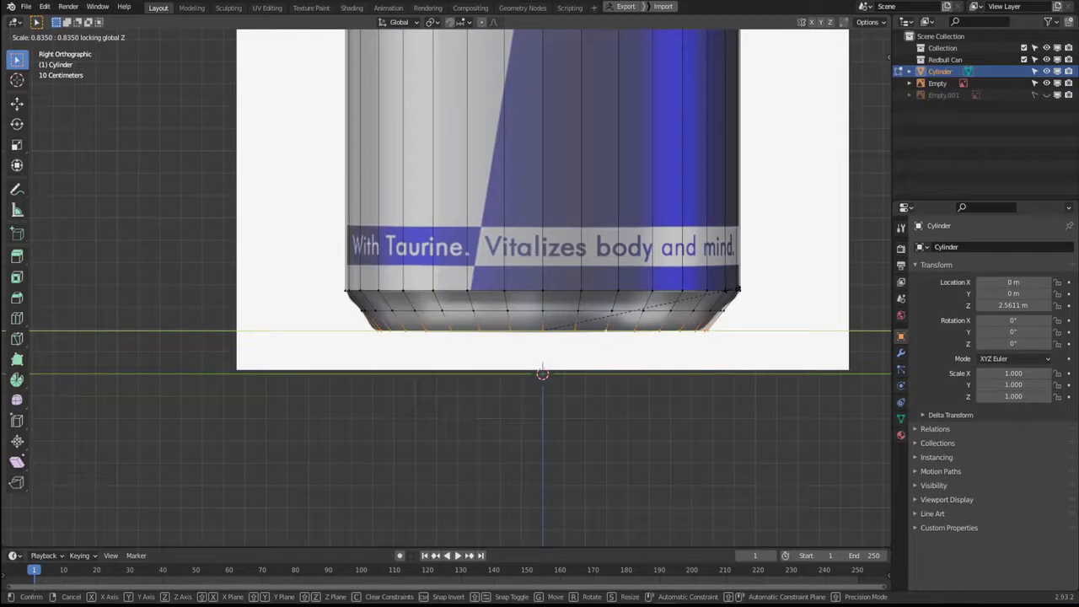
left_click(730, 289)
middle_click_drag(525, 365, 525, 403, "shift")
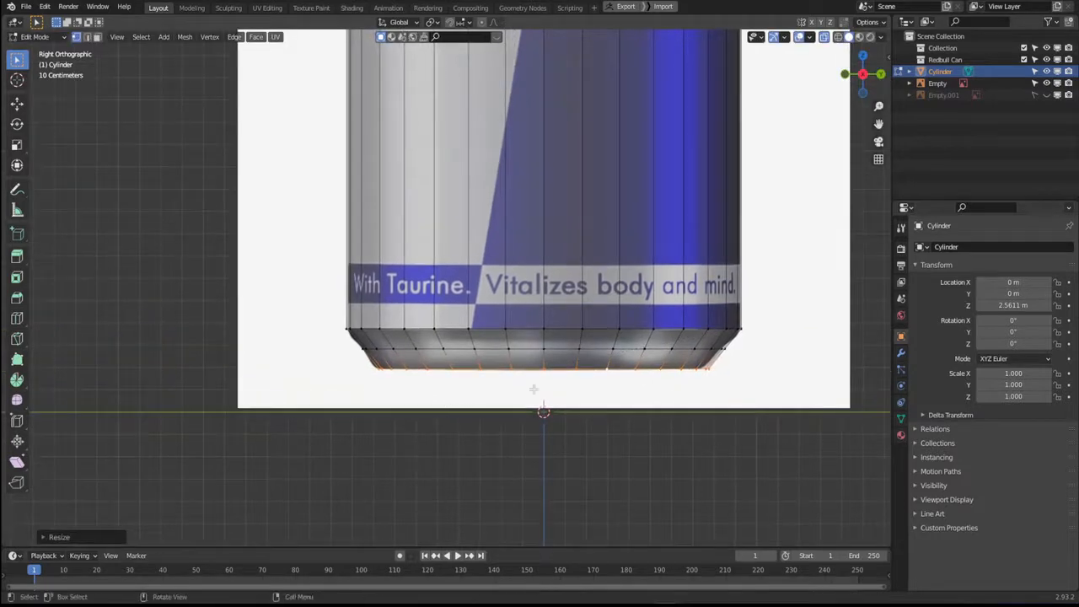
scroll(534, 388, "up", 2)
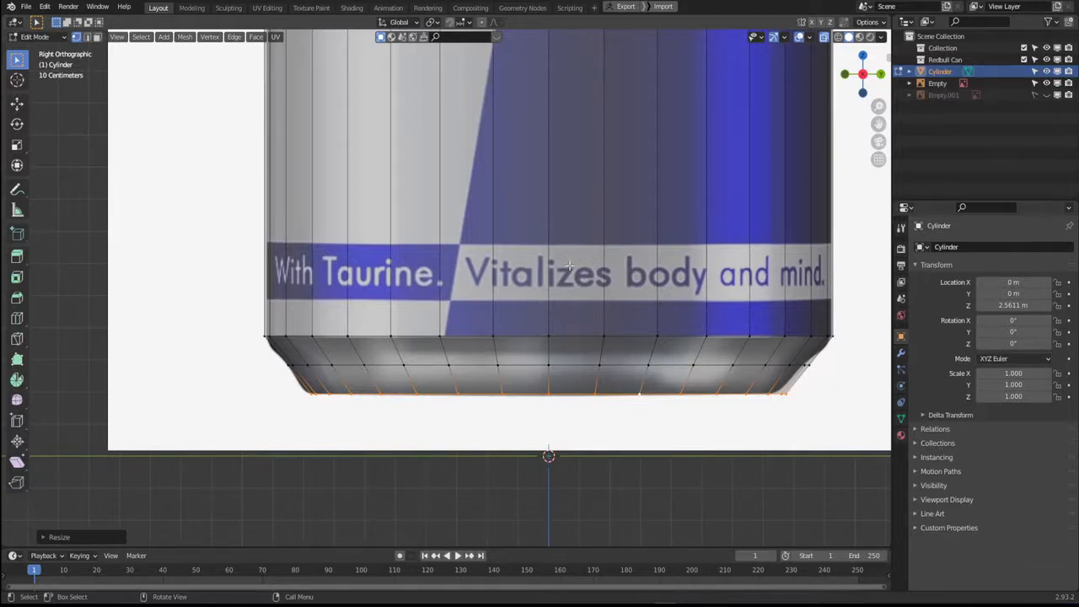
middle_click_drag(658, 391, 589, 401, "shift")
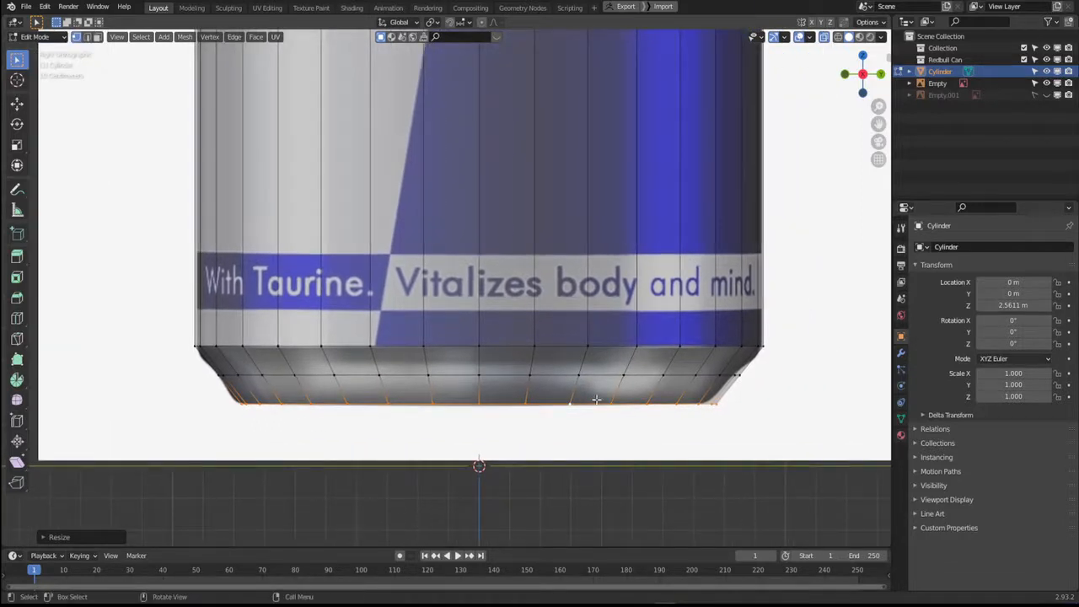
Add a centred loop cut between the shoulder loop and the top edge, and scale it on X and Y only to fit the can's neck.
scroll(577, 339, "down", 4)
middle_click_drag(564, 258, 551, 373, "shift")
middle_click_drag(531, 309, 571, 57, "shift")
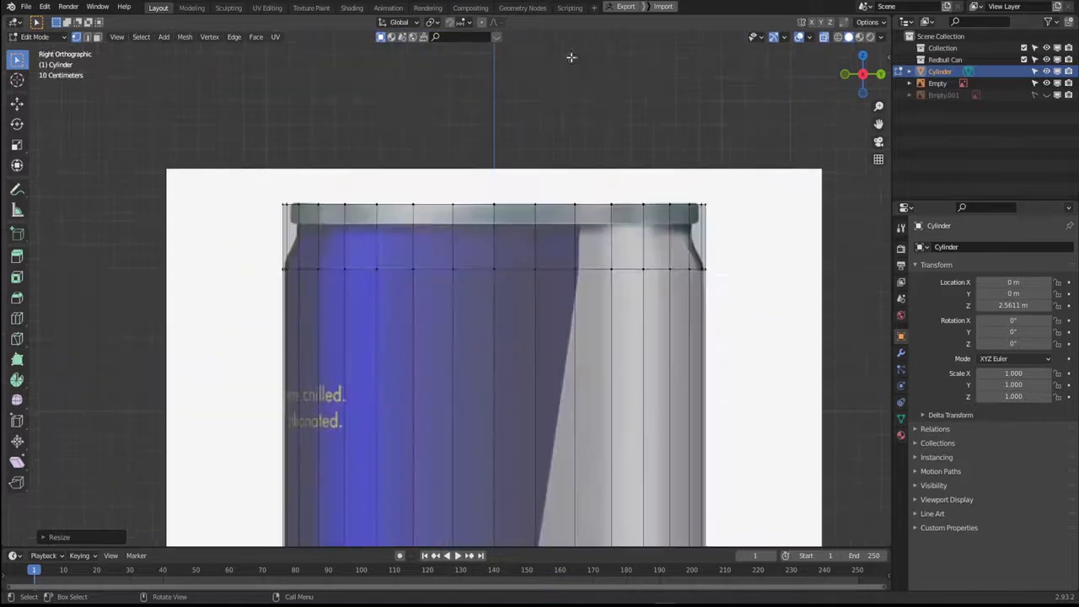
left_click(476, 269, "alt")
middle_click_drag(463, 284, 518, 270, "ctrl")
key("ctrl+r")
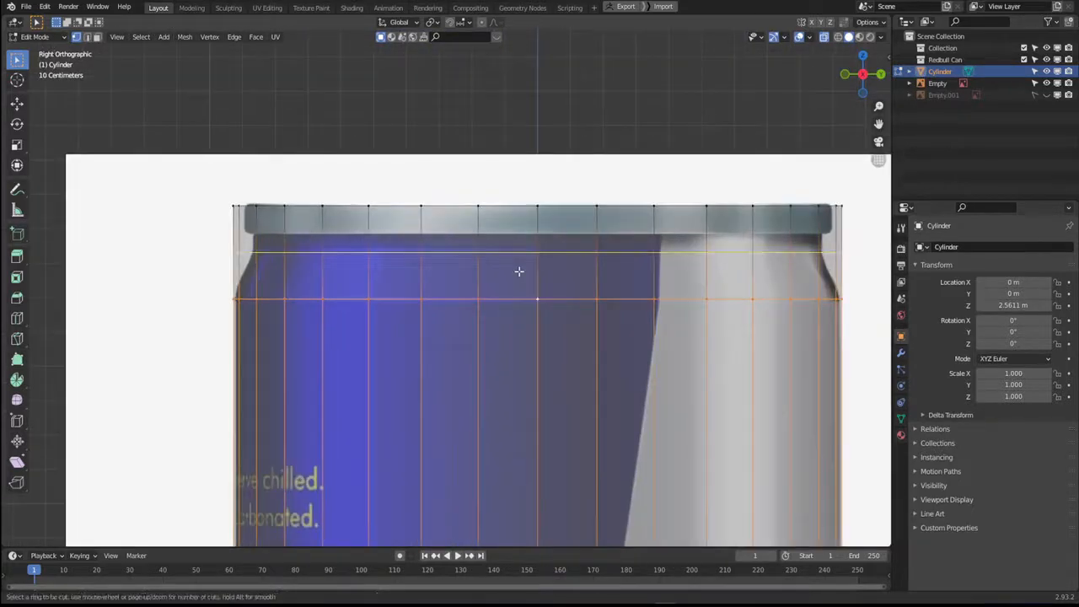
left_click(518, 271)
right_click(515, 277)
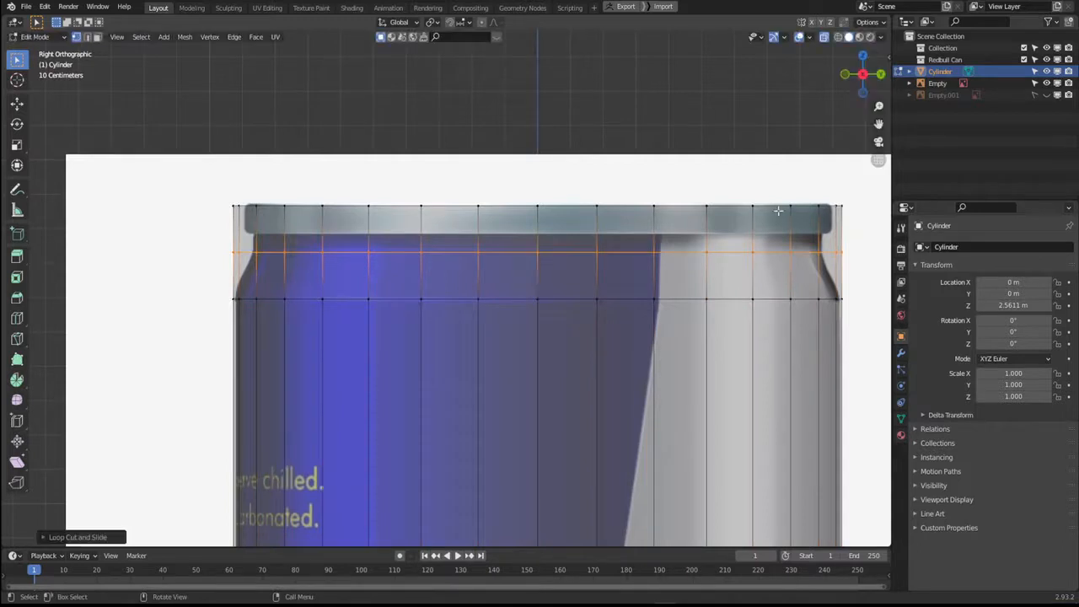
key("s")
key("shift+z")
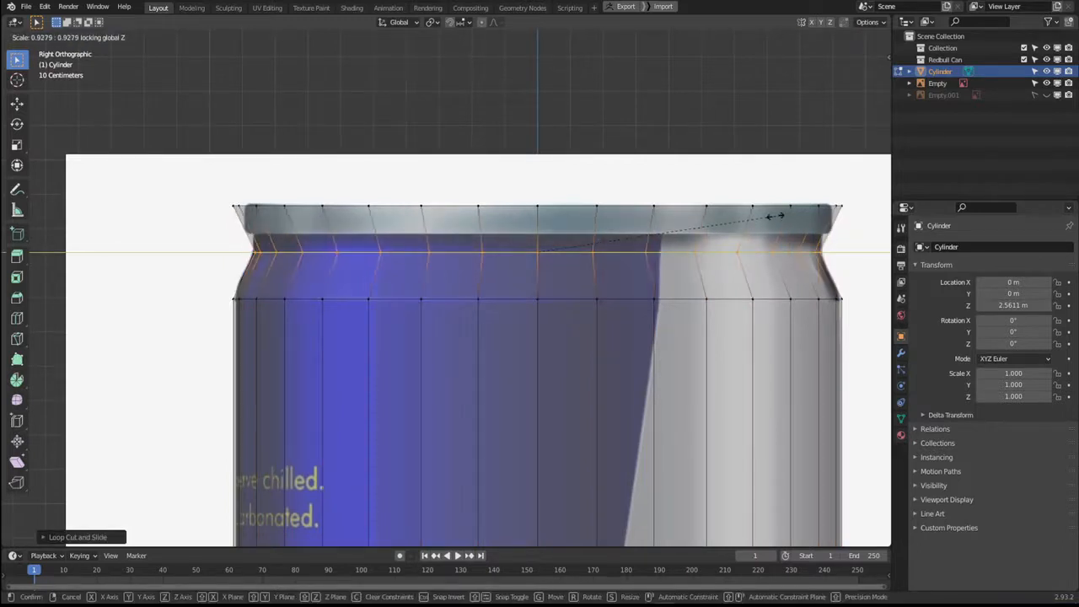
left_click(722, 224)
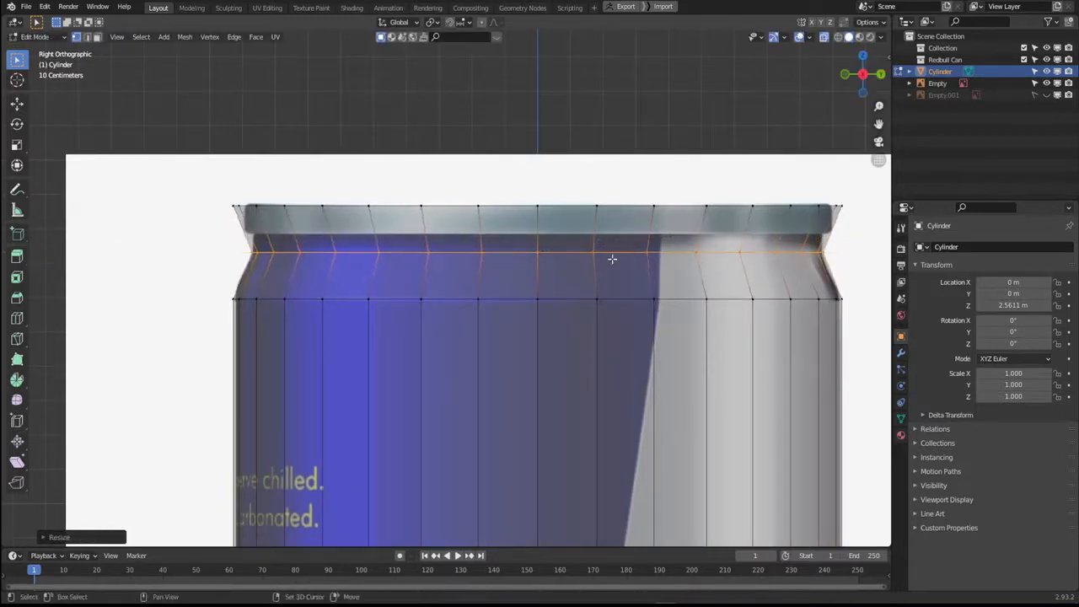
Select the cylinder's top edge loop and scale it down on X and Y only to match the rim's width in the reference.
left_click(488, 207, "alt")
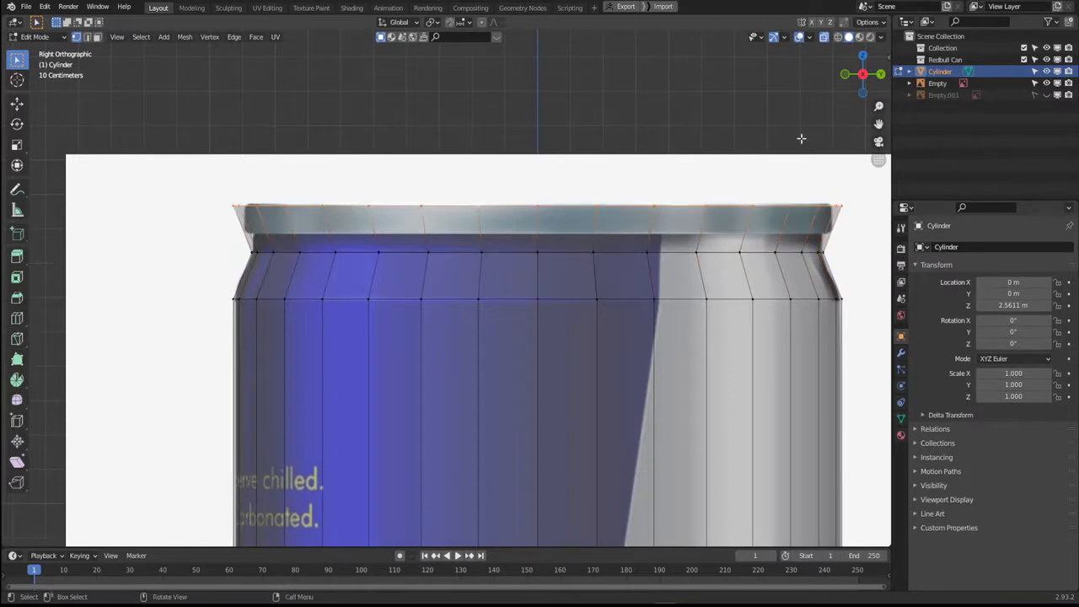
key("s")
key("shift+z")
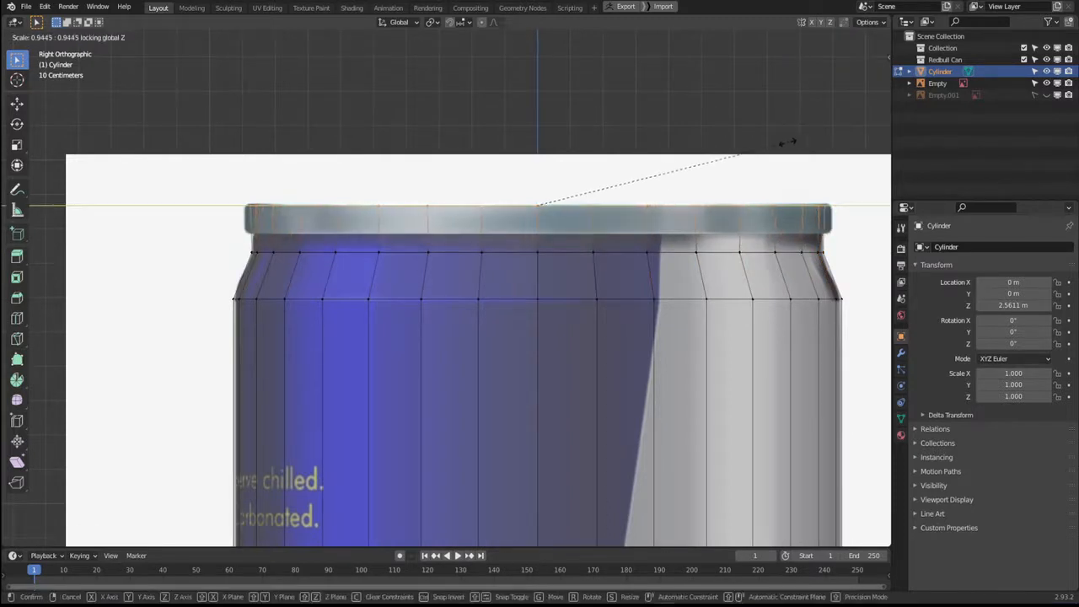
left_click(829, 129)
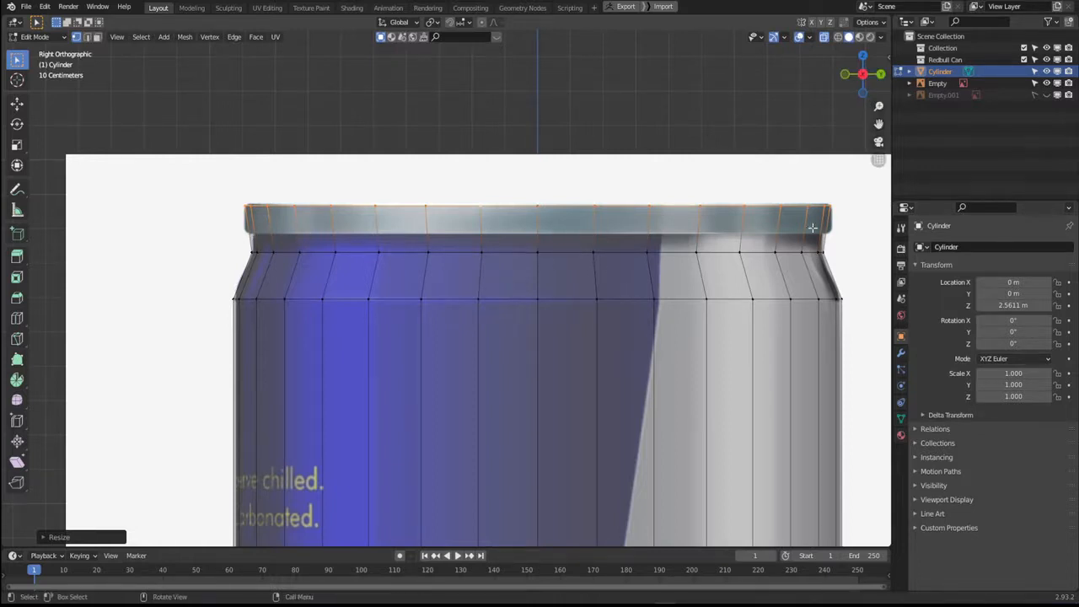
Add a loop cut between the top edge and the neck loop, and scale it on X and Y only to the rim's width.
key("ctrl+r")
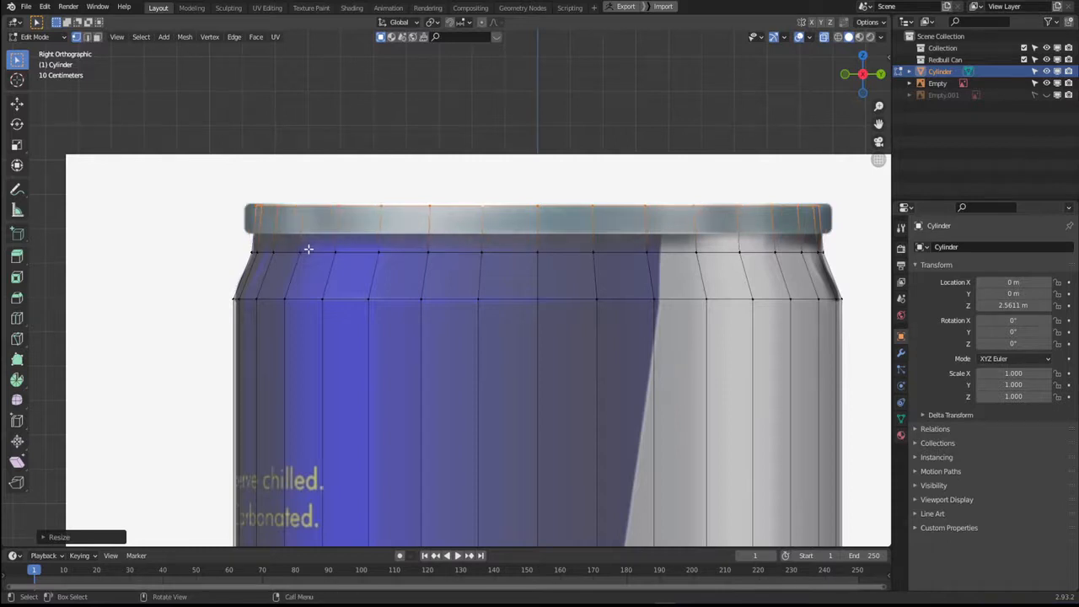
left_click(327, 228)
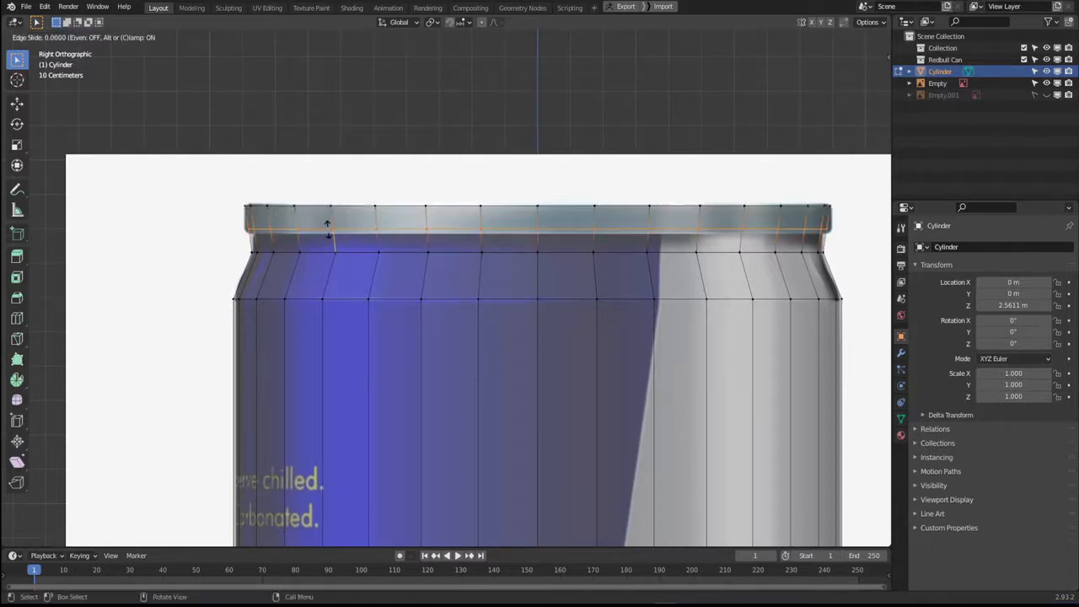
left_click(346, 228)
key("s")
key("shift+z")
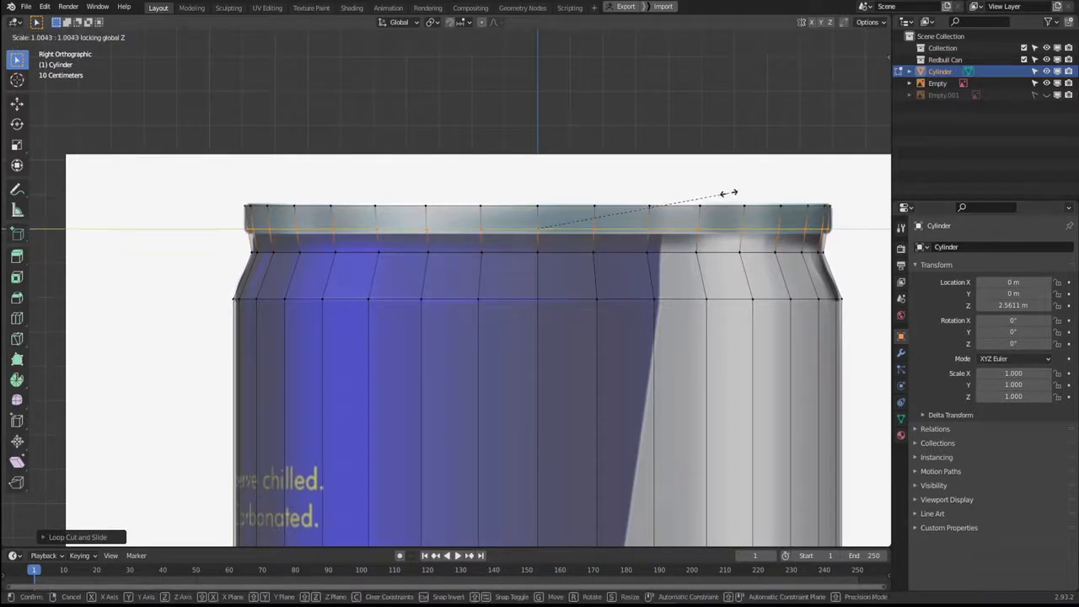
left_click(784, 130)
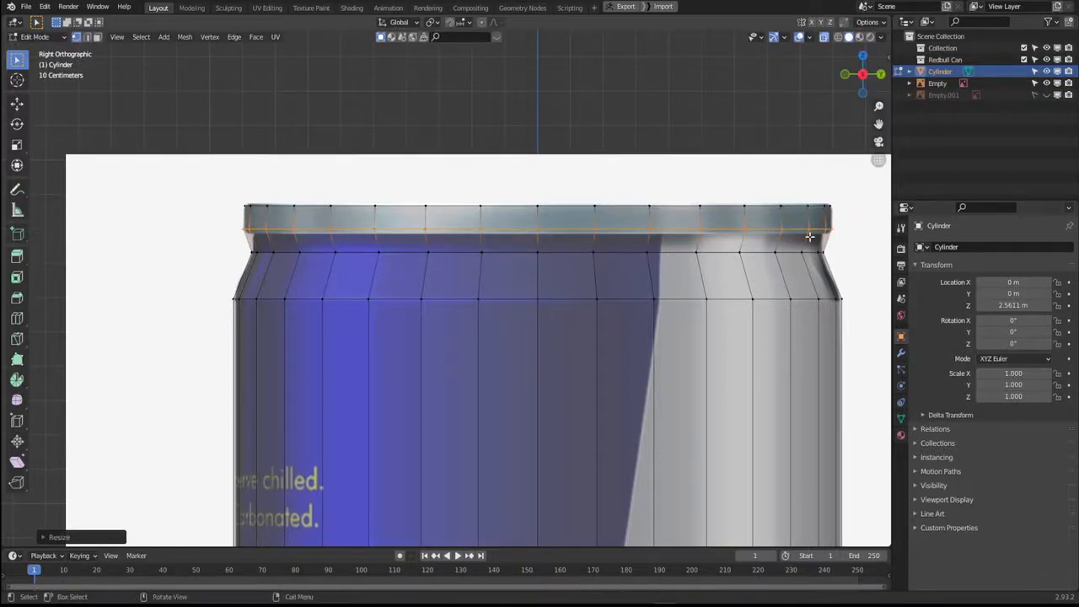
Slide the new rim loop down to the lower edge of the can's rim.
key("g")
key("g")
left_click(793, 281)
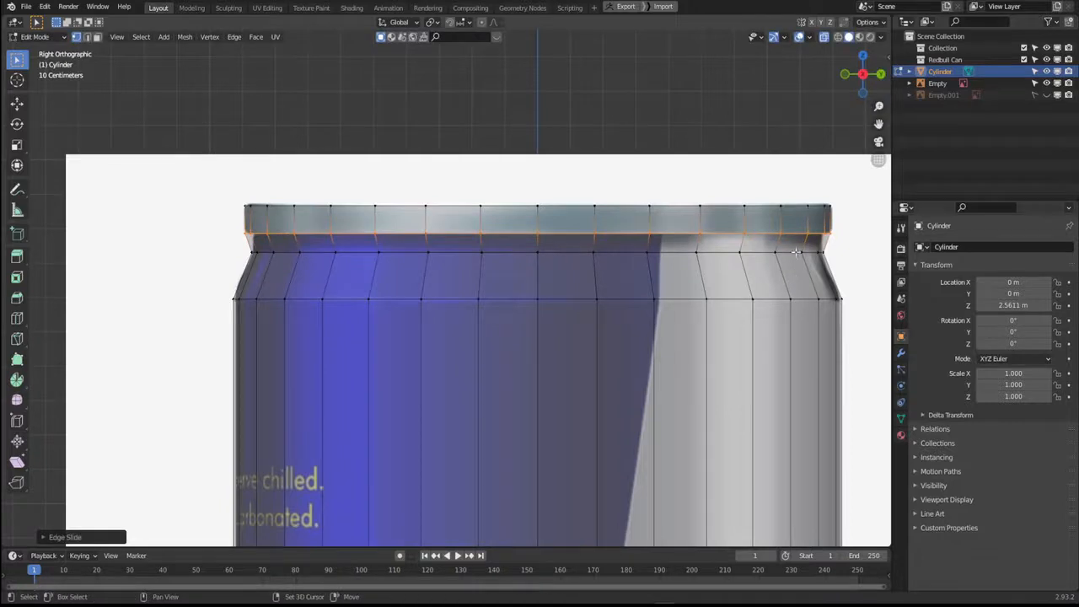
Bevel the edge loop at the rim's lower edge with 2 segments.
scroll(741, 247, "up", 1)
middle_click_drag(689, 252, 559, 262, "shift")
key("ctrl+b")
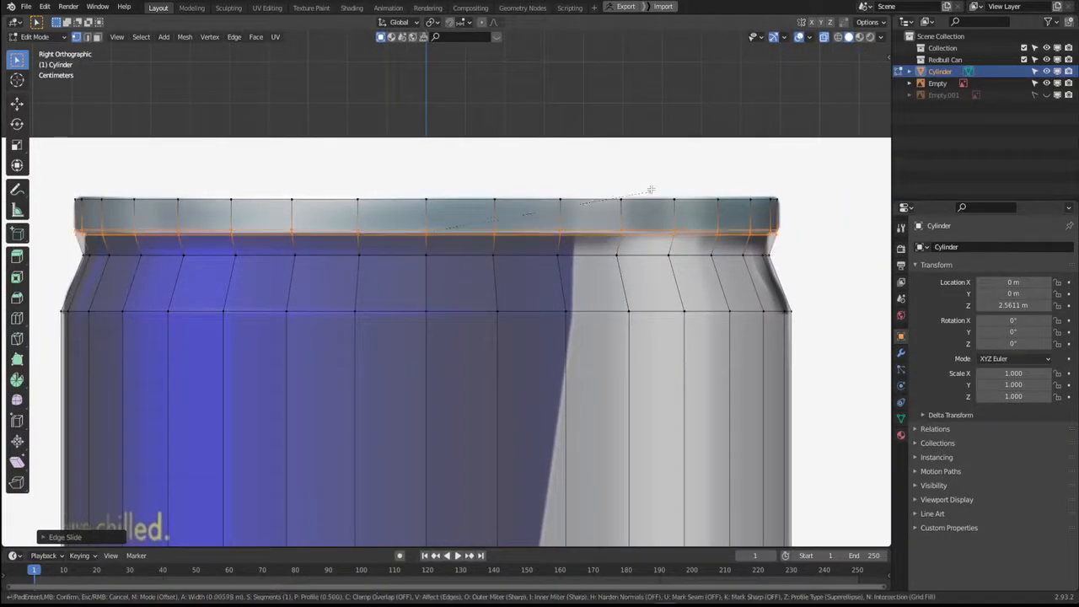
scroll(665, 174, "up", 4)
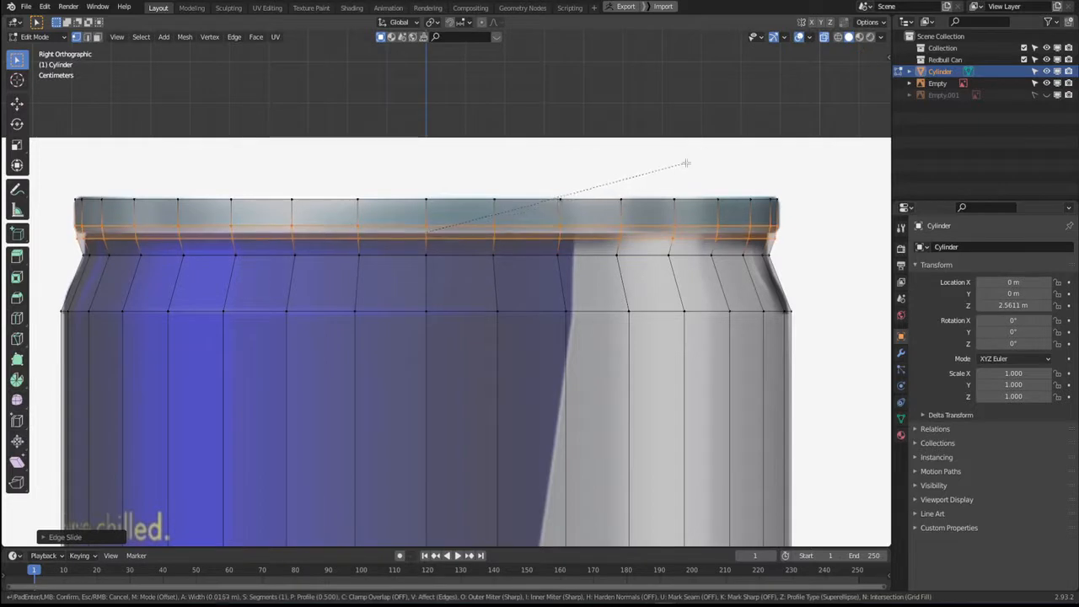
scroll(685, 165, "down", 2)
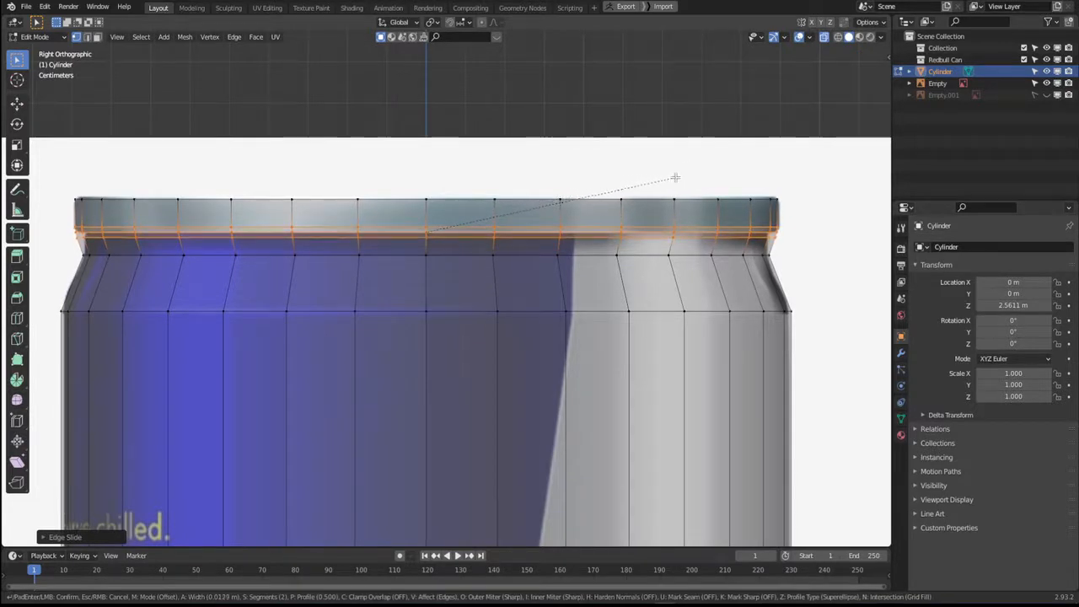
left_click(667, 181)
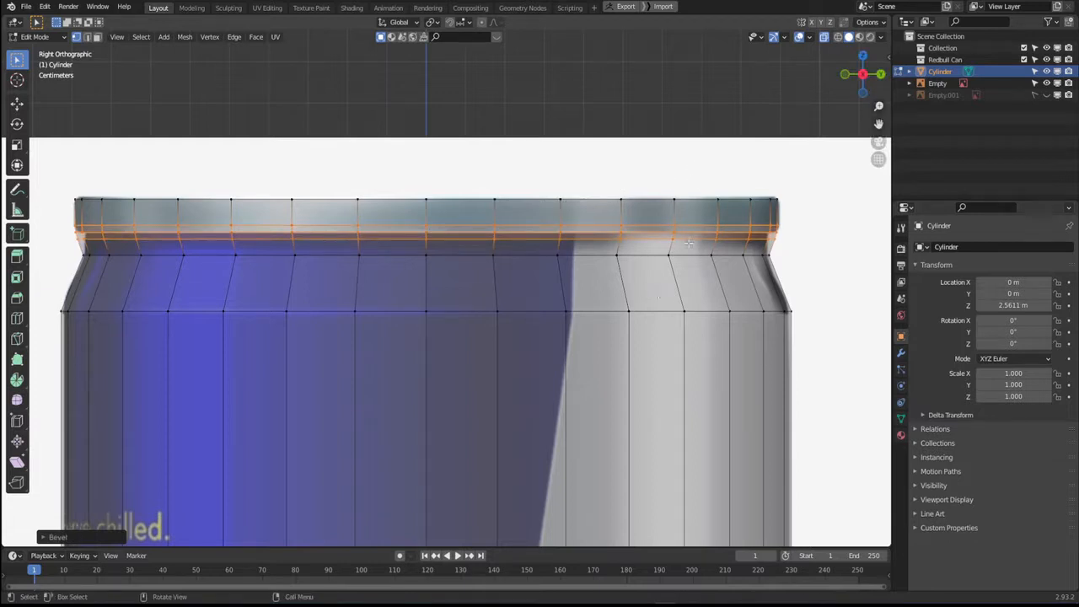
Select the lowest bevel loop under the rim and scale it down on X and Y only to the neck's width.
left_click(685, 238, "alt")
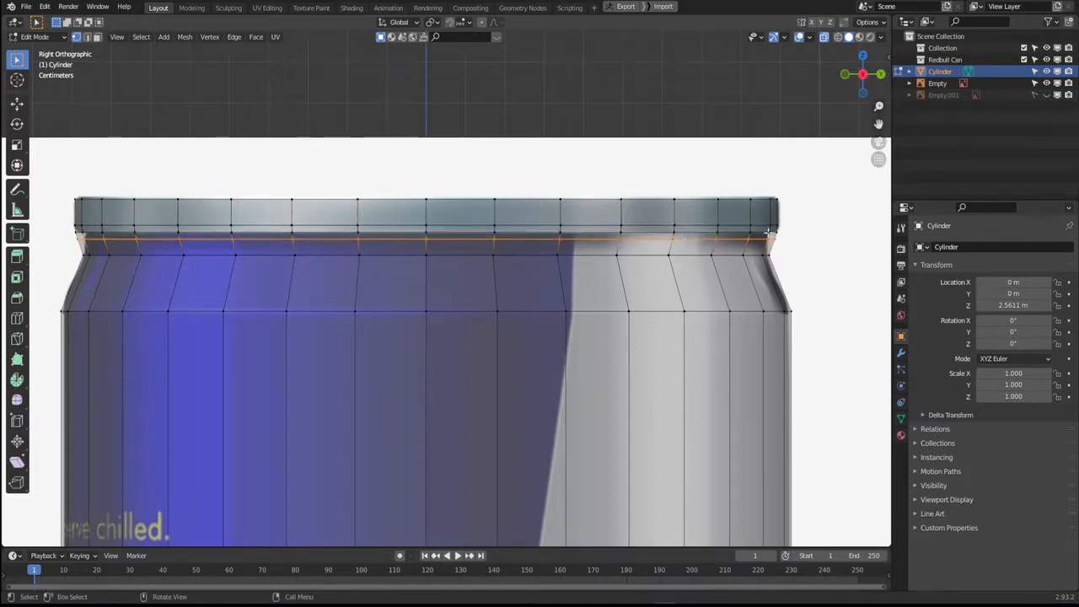
scroll(771, 252, "up", 4)
middle_click_drag(675, 261, 463, 294, "shift")
middle_click_drag(710, 243, 299, 322, "shift")
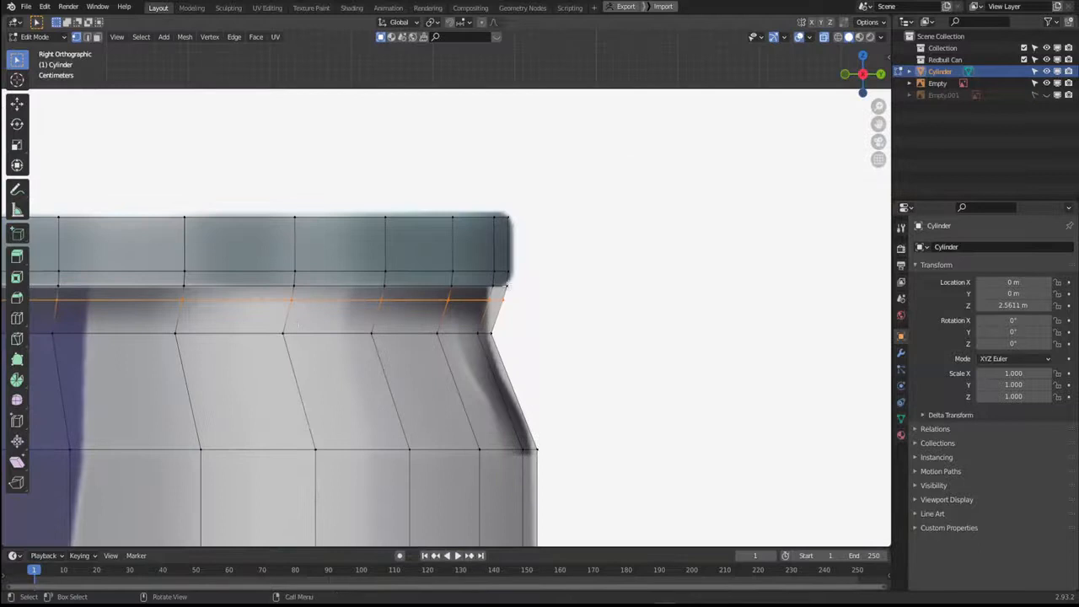
middle_click_drag(477, 291, 517, 288, "shift")
key("s")
key("shift+z")
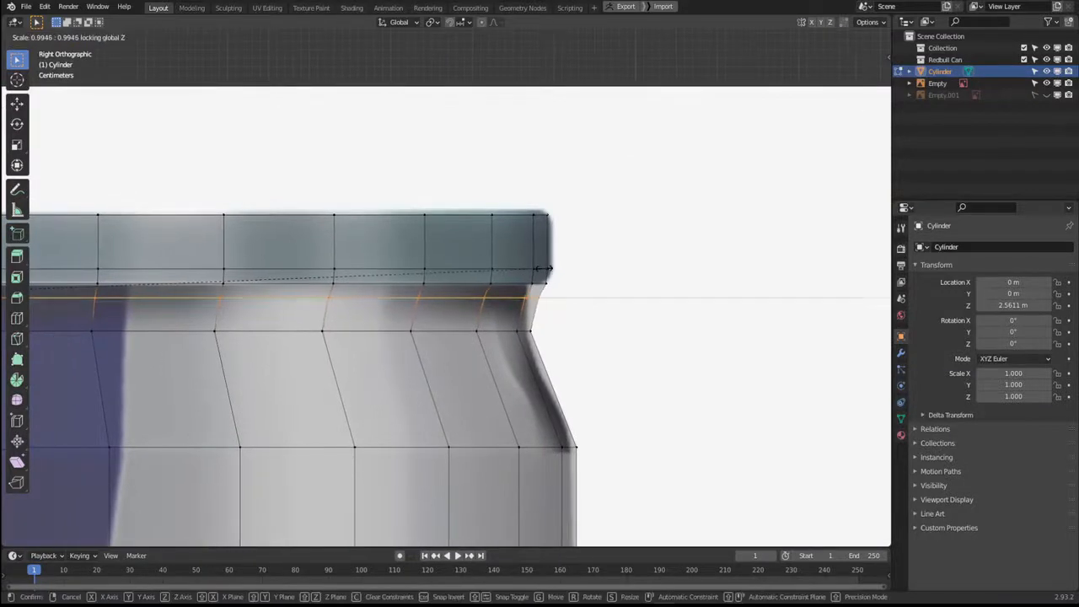
left_click(527, 270)
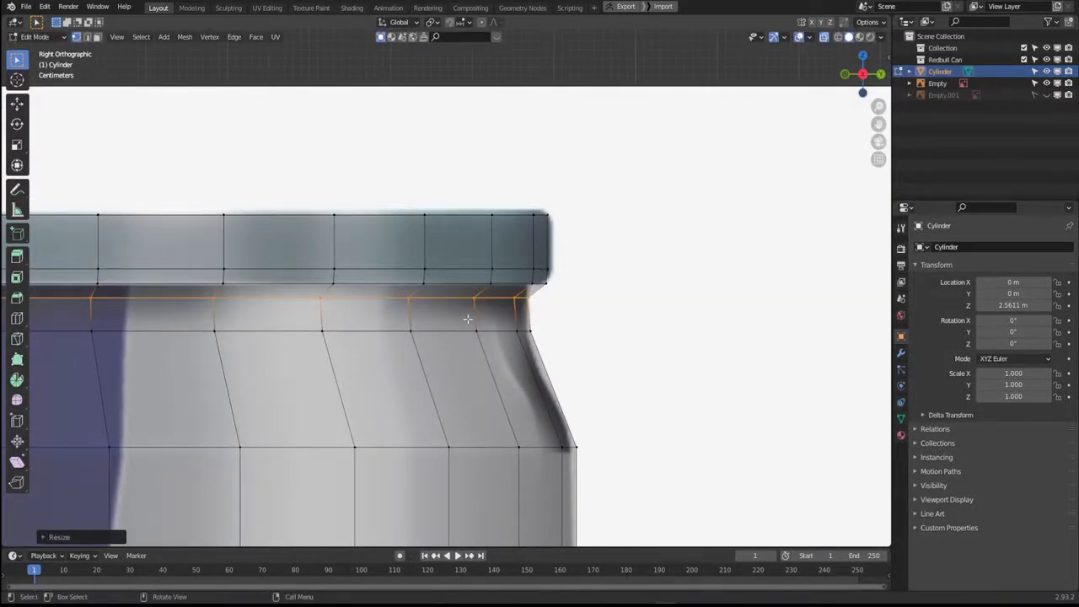
Move the narrowed neck loop up along Z to just beneath the rim's lower edge.
middle_click_drag(487, 298, 674, 303, "shift")
key("g")
key("g")
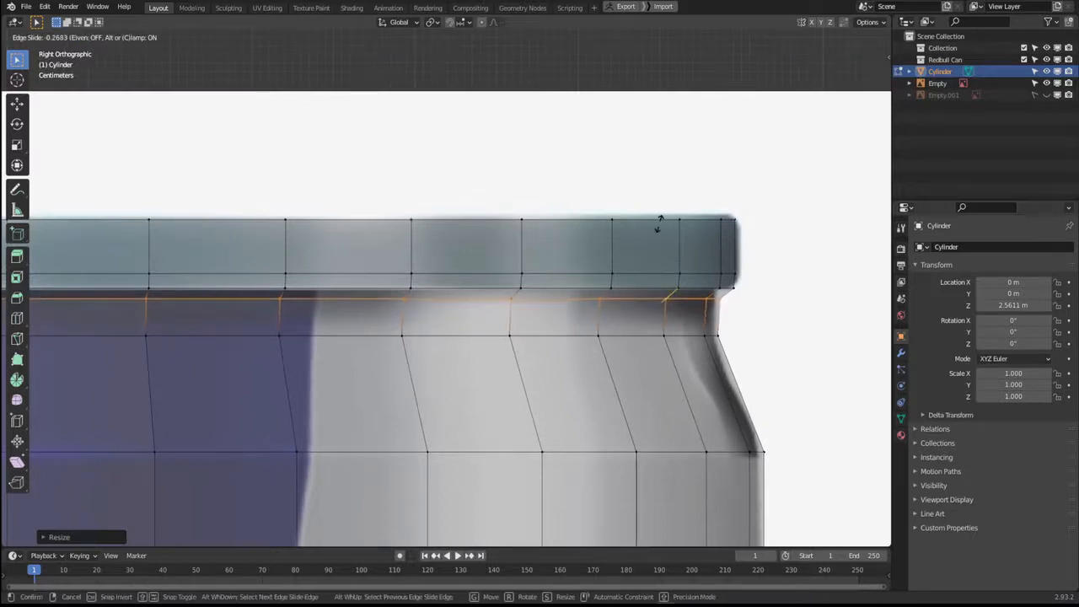
right_click(656, 180)
key("g")
key("z")
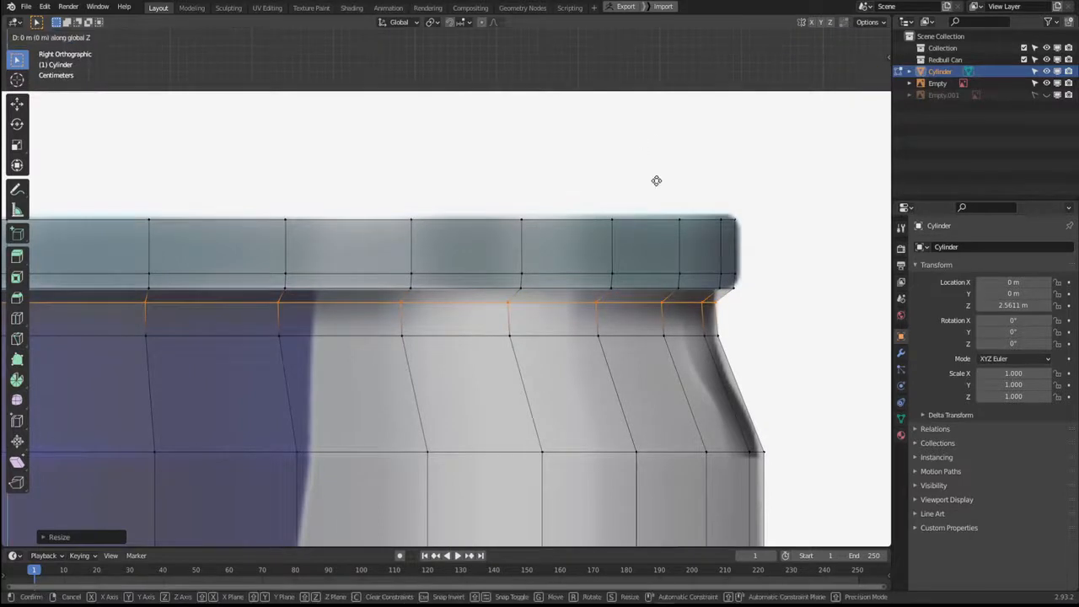
left_click(650, 100)
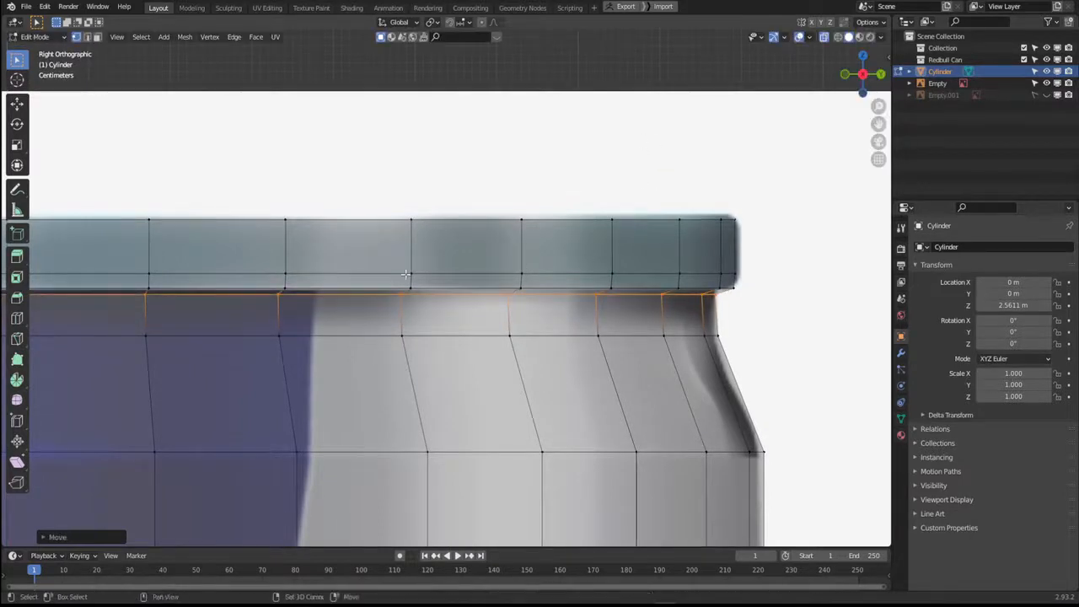
Examine how the can's outline fits the side reference from the shoulder down to the base.
key("KP_Decimal")
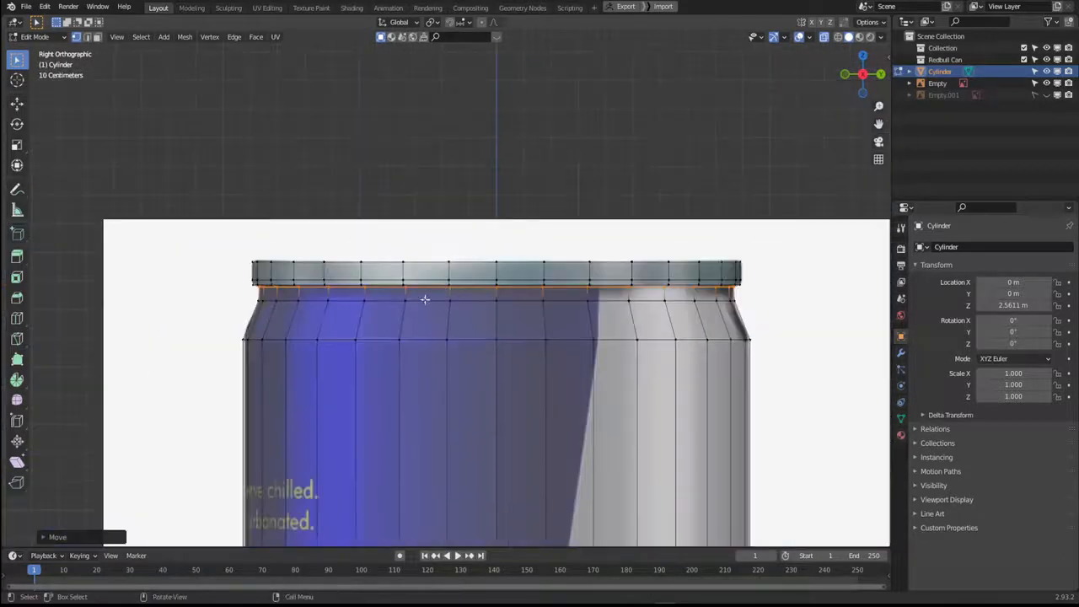
middle_click_drag(492, 361, 501, 275, "shift")
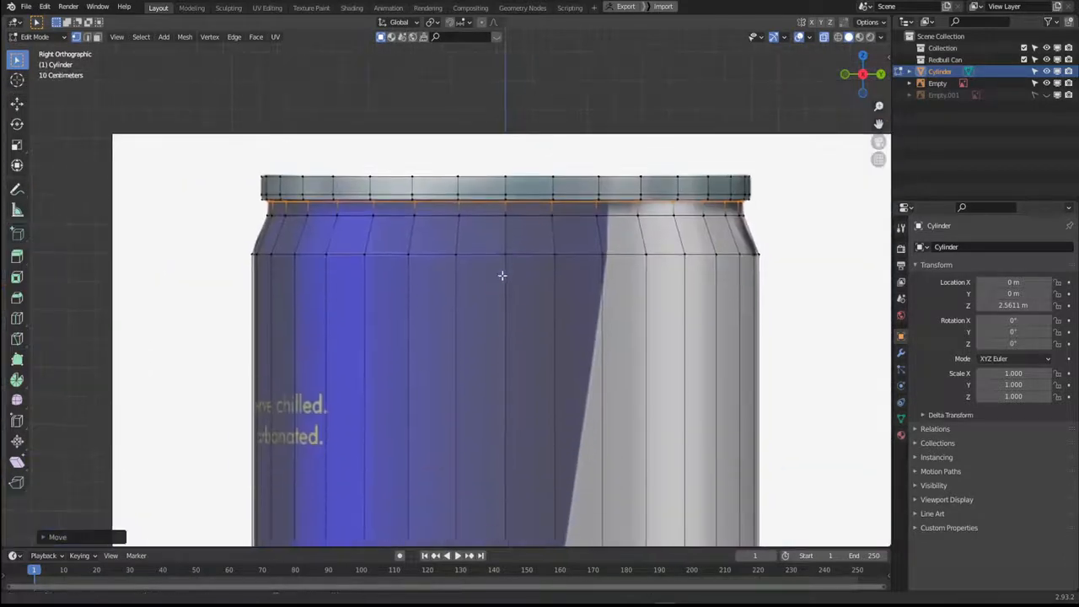
middle_click_drag(644, 317, 630, 206, "shift")
scroll(624, 259, "down", 3)
middle_click_drag(591, 464, 567, 180, "shift")
middle_click_drag(558, 539, 593, 385, "shift")
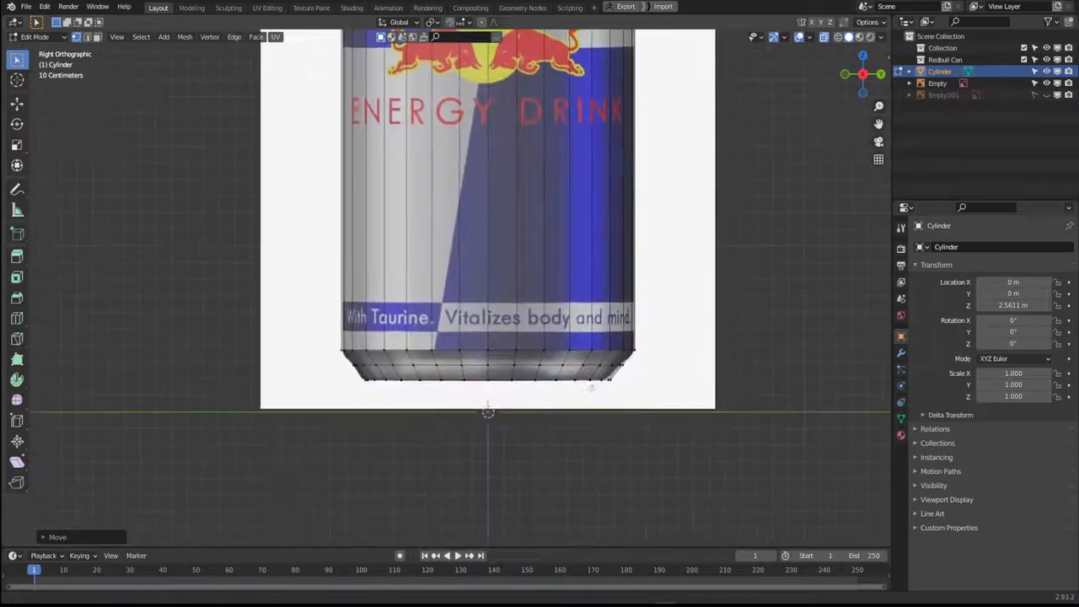
scroll(504, 388, "up", 2)
scroll(514, 390, "down", 6)
middle_click_drag(524, 305, 574, 340, "shift")
Shade the can smooth in Object Mode with X-ray turned off.
key("Tab")
key("alt+z")
scroll(568, 309, "down", 4)
scroll(519, 298, "up", 3)
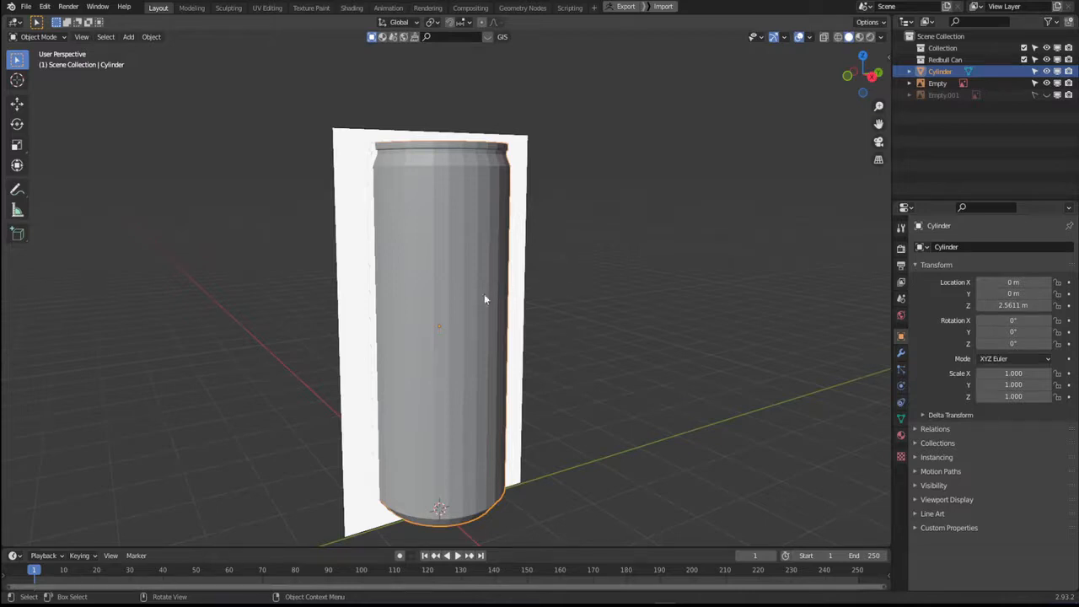
right_click(487, 266)
left_click(479, 268)
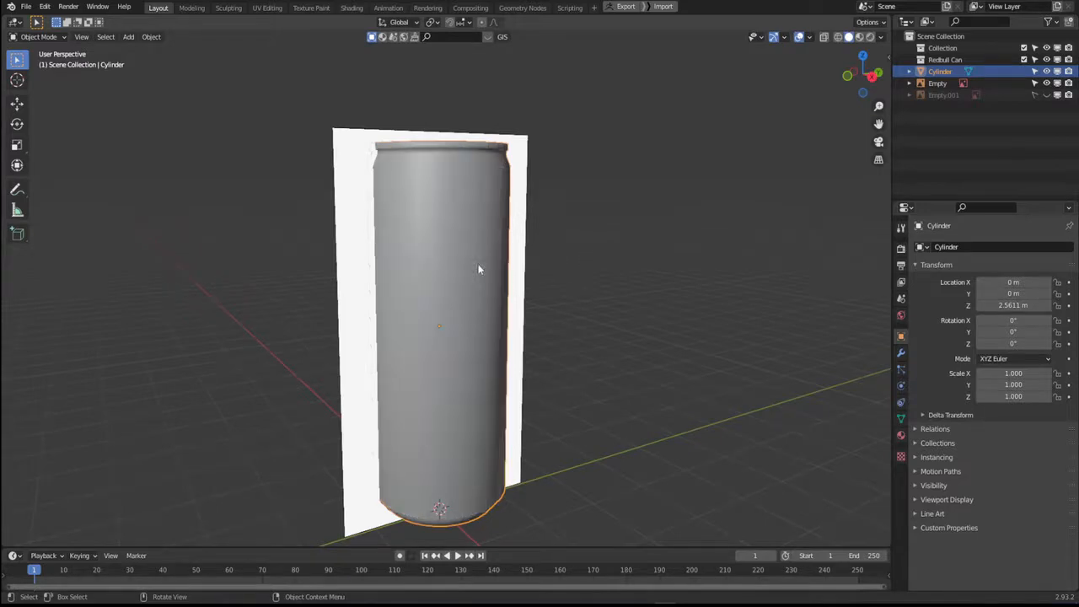
middle_click_drag(478, 269, 570, 336)
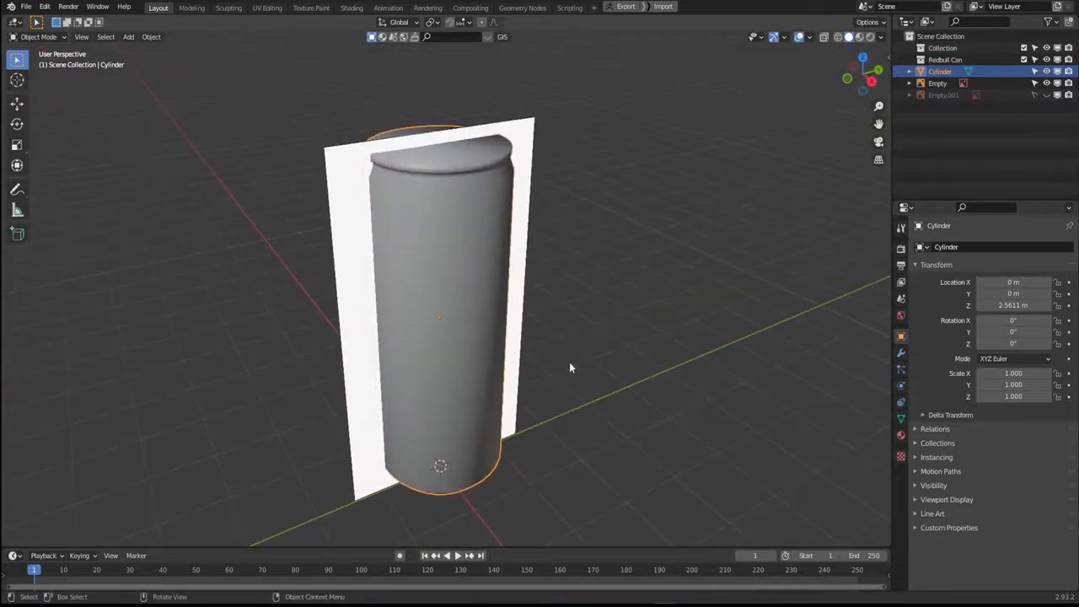
Enable Auto Smooth in the can mesh's normals settings.
left_click(902, 418)
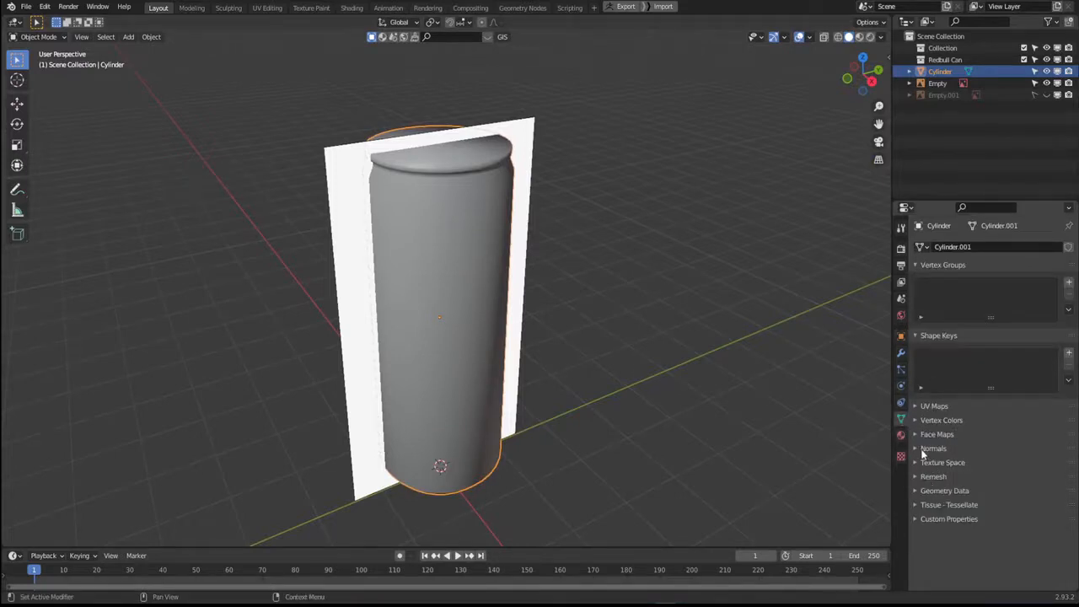
left_click(917, 449)
left_click(979, 465)
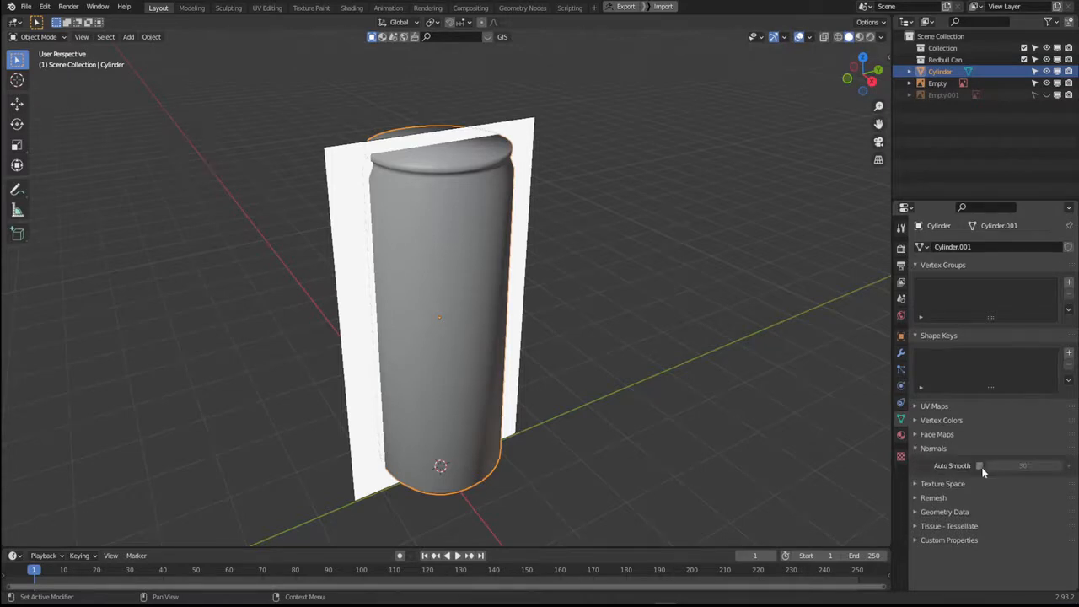
mouse_move(630, 312)
middle_mouse_down()
mouse_move(692, 302)
mouse_move(596, 368)
mouse_move(567, 329)
mouse_move(694, 308)
mouse_move(653, 315)
mouse_move(638, 301)
mouse_move(545, 277)
mouse_move(576, 277)
mouse_move(615, 309)
mouse_move(575, 269)
mouse_move(616, 231)
mouse_move(593, 303)
mouse_move(561, 346)
mouse_move(624, 314)
middle_mouse_up()
In Edit Mode with X-ray on, bevel the edge loop where the can's body meets the tapered base, using 2 segments.
key("KP_3")
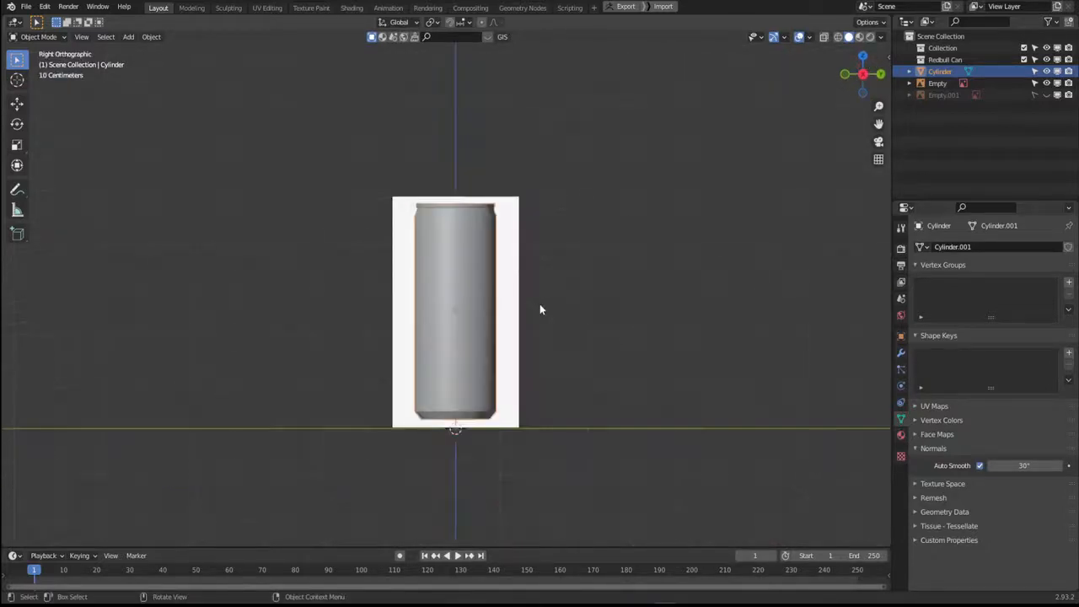
scroll(546, 308, "up", 4)
scroll(576, 263, "up", 3)
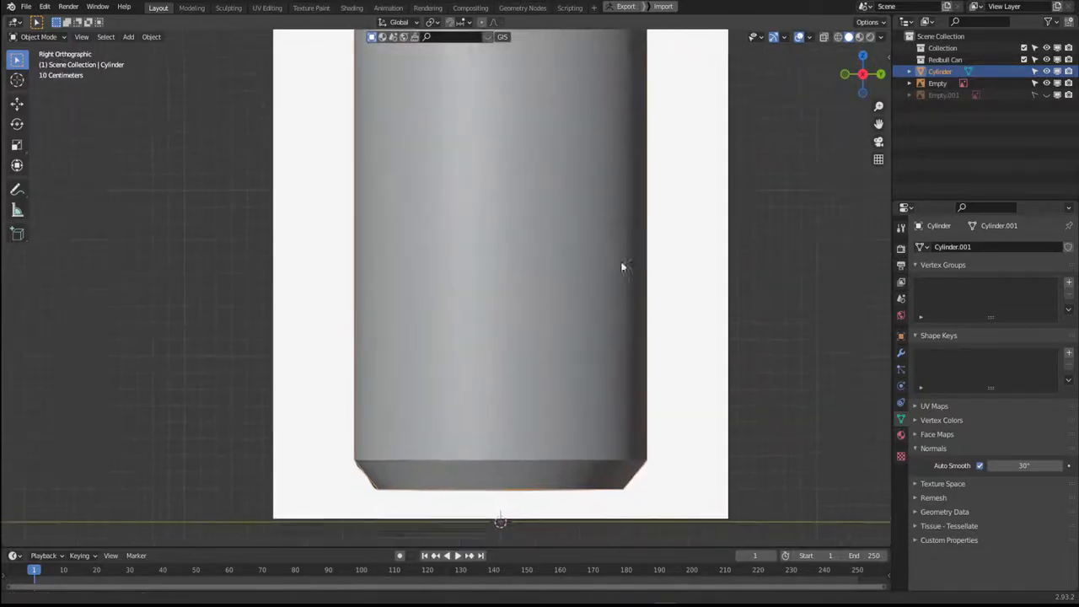
key("Tab")
middle_click_drag(555, 391, 526, 383, "shift")
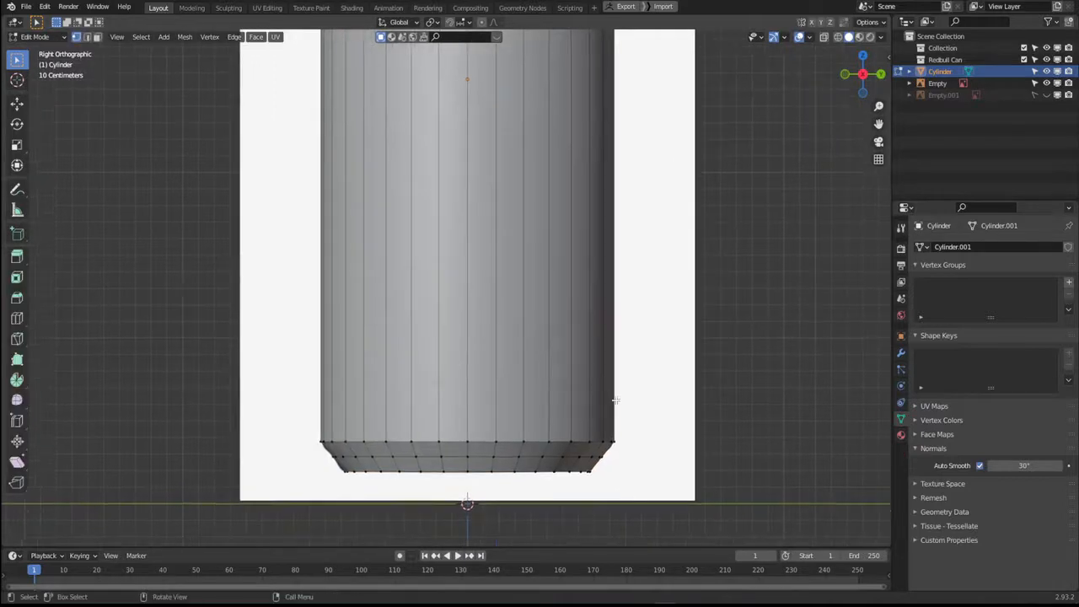
middle_click_drag(506, 331, 585, 278, "shift")
key("alt+z")
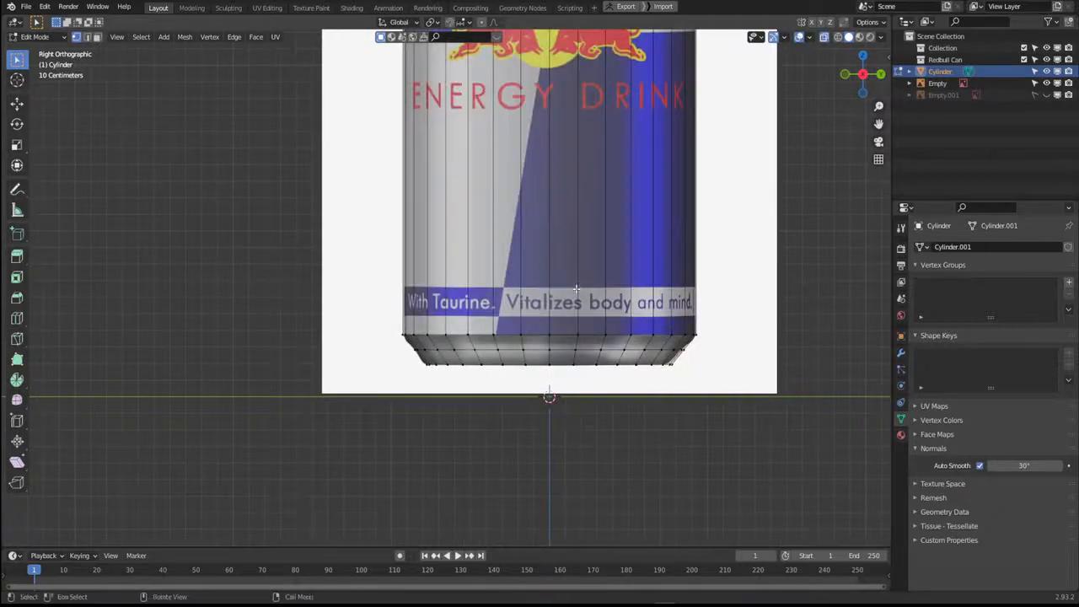
scroll(565, 305, "up", 5)
middle_click_drag(642, 328, 485, 243, "shift")
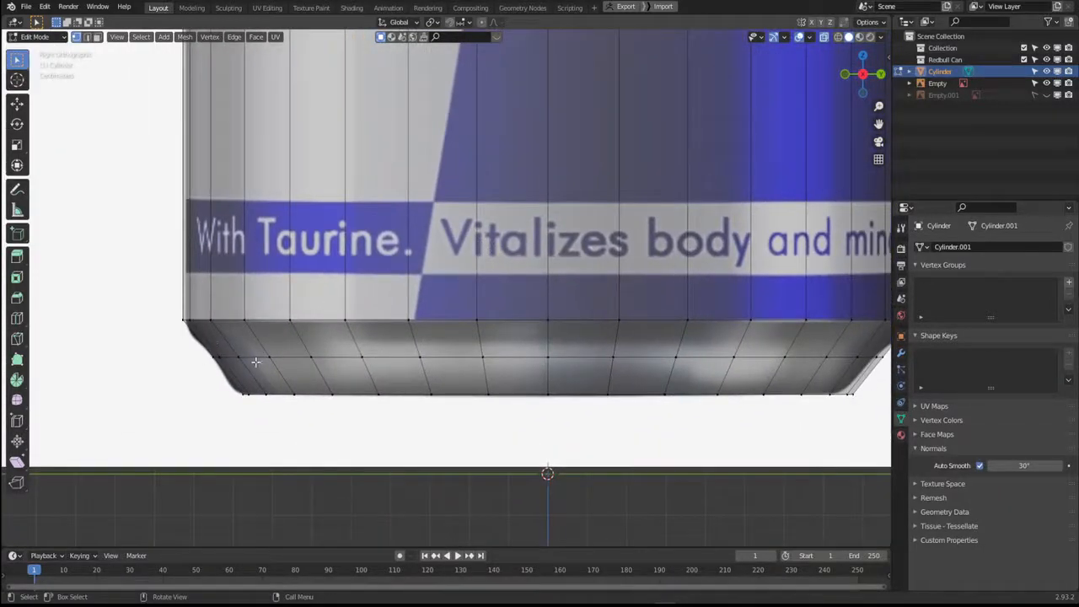
left_click(322, 318, "alt")
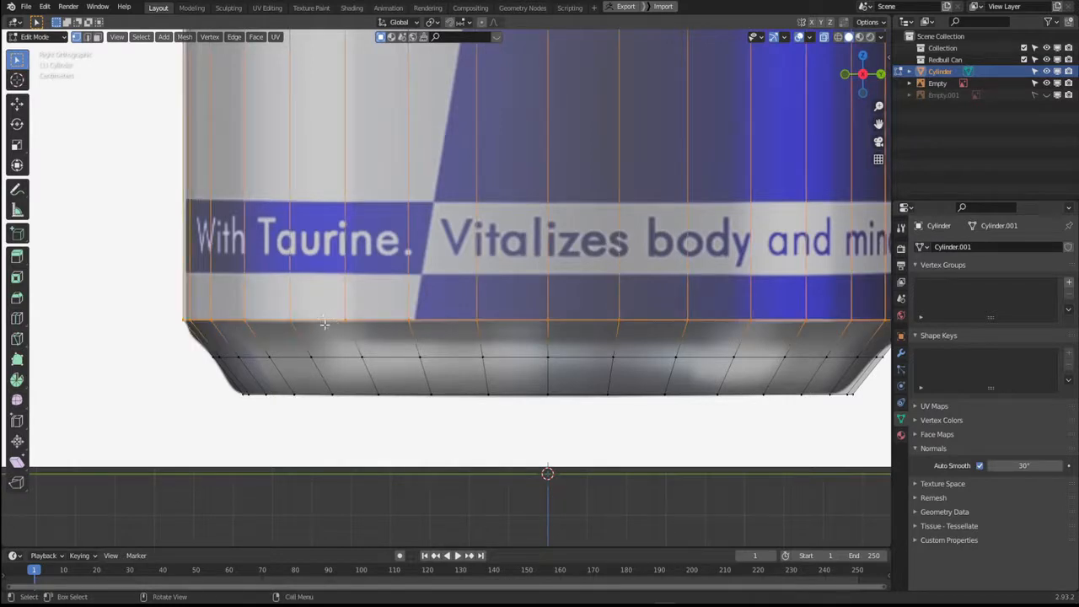
key("ctrl+b")
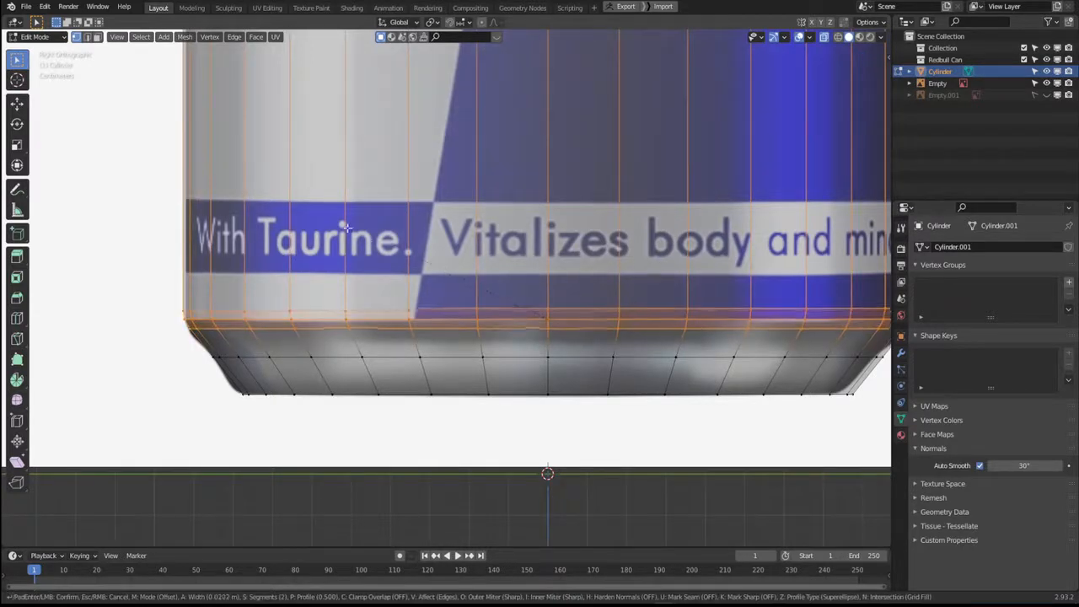
left_click(379, 244)
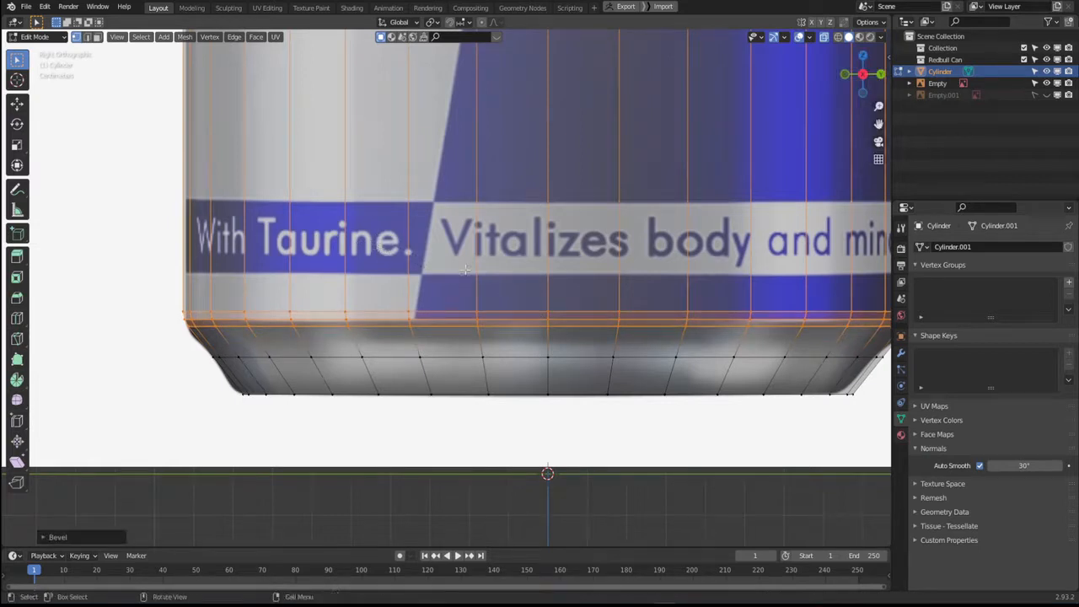
Move the beveled base loops down along Z to match the reference's lower body corner.
key("g")
key("z")
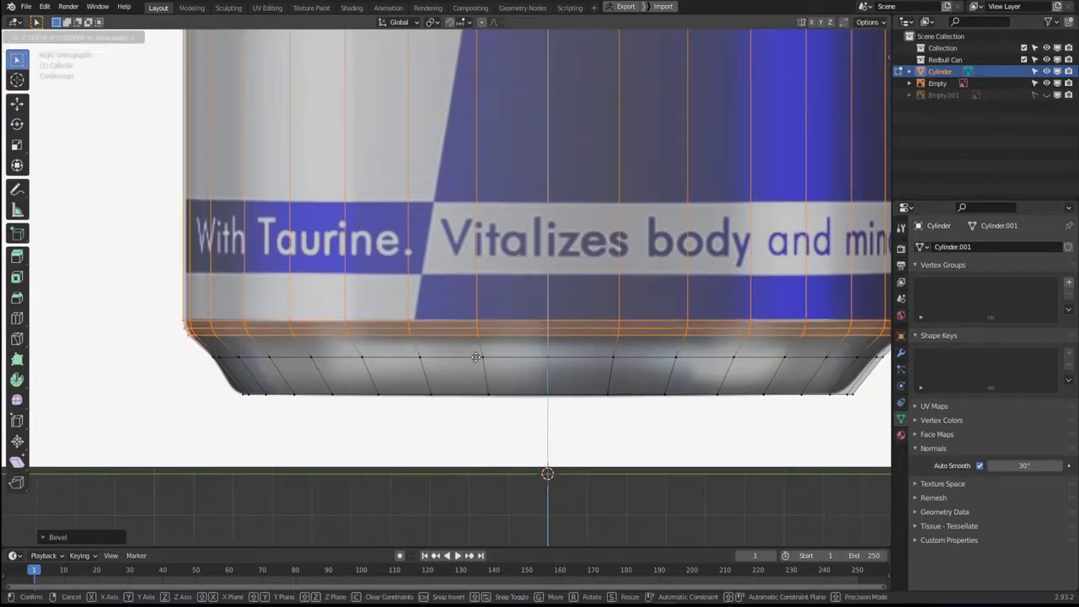
left_click(476, 356)
middle_click_drag(515, 372, 273, 371, "shift")
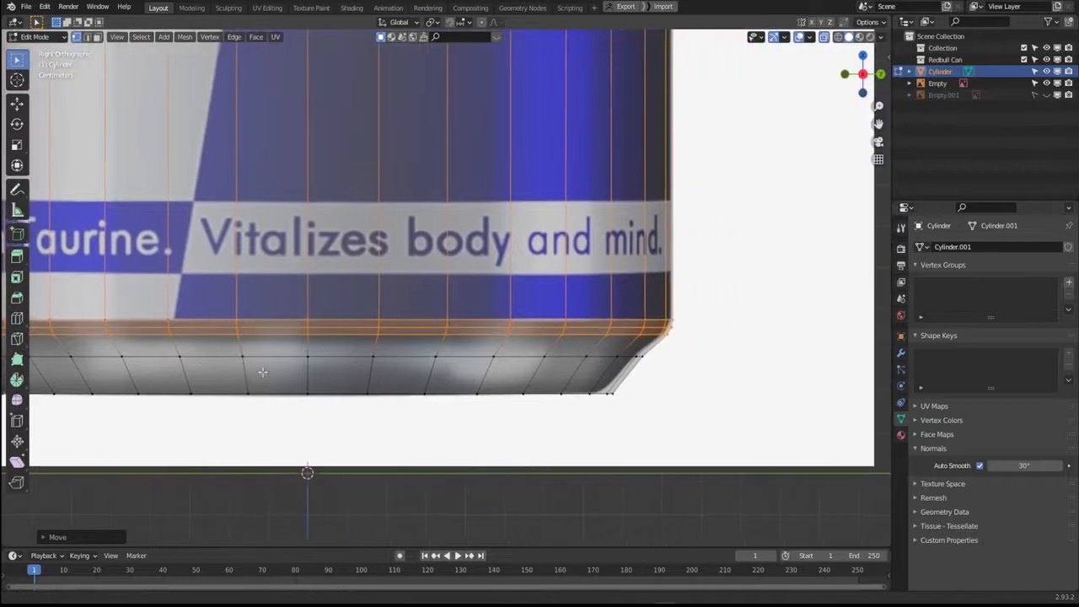
middle_click_drag(106, 379, 542, 398, "shift")
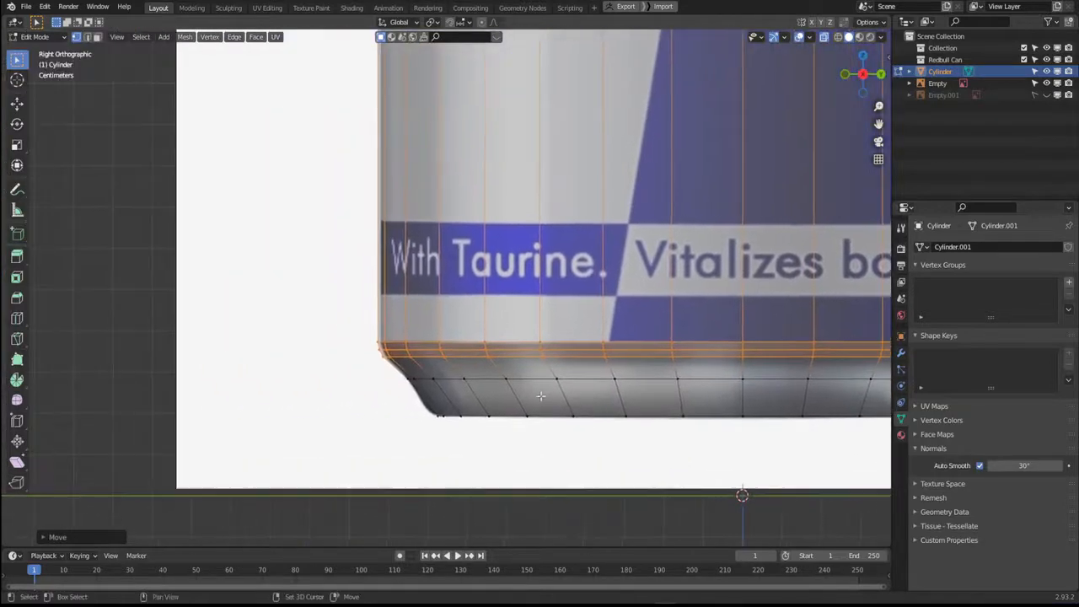
middle_click_drag(624, 410, 528, 424, "shift")
Turn off X-ray in Edit Mode to work on the can's underside.
scroll(528, 424, "down", 8)
middle_click_drag(447, 307, 552, 320)
key("Tab")
scroll(552, 320, "down", 4)
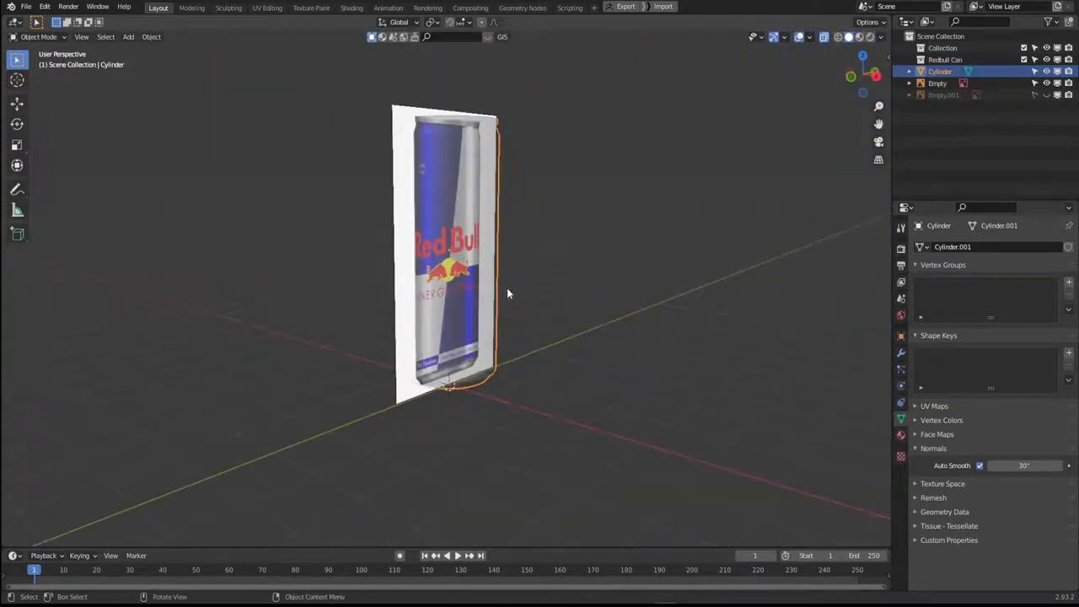
mouse_move(507, 292)
middle_mouse_down()
mouse_move(507, 316)
mouse_move(516, 270)
mouse_move(588, 299)
mouse_move(581, 275)
mouse_move(716, 321)
mouse_move(650, 321)
mouse_move(599, 301)
mouse_move(524, 324)
middle_mouse_up()
key("Tab")
key("alt+z")
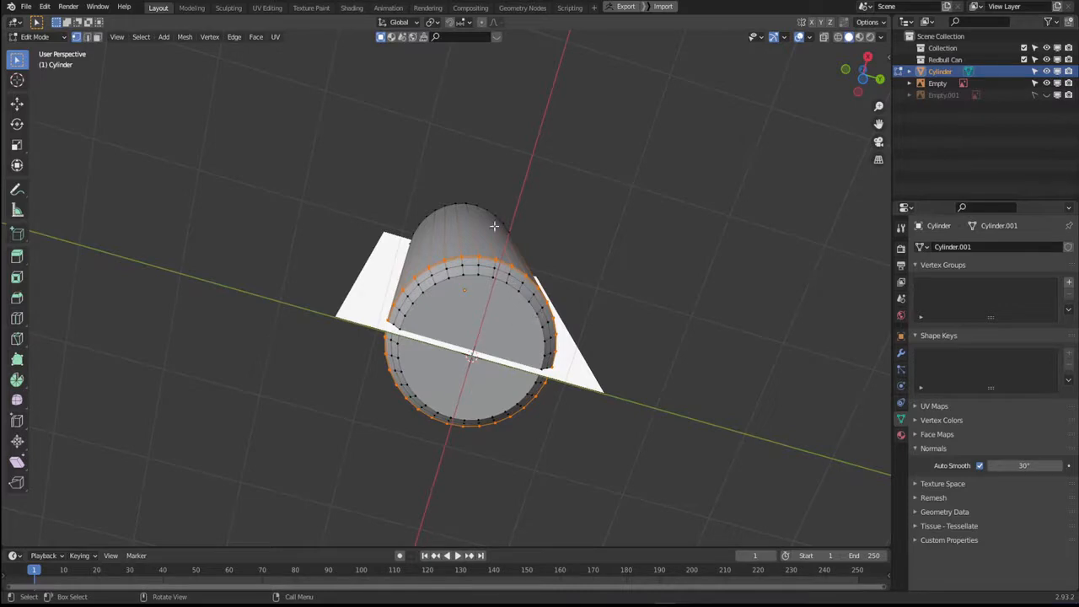
Switch among vertex, edge and face selection modes, trying them on the can's bottom face and one of its edges.
key("2")
key("3")
key("1")
key("2")
key("3")
key("1")
key("2")
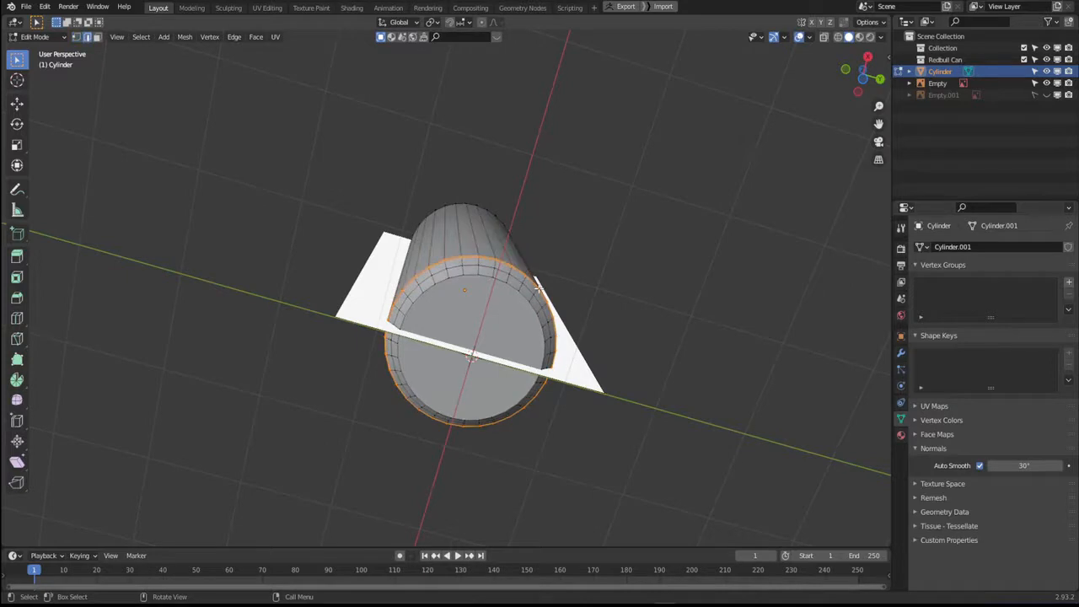
key("3")
left_click(508, 338)
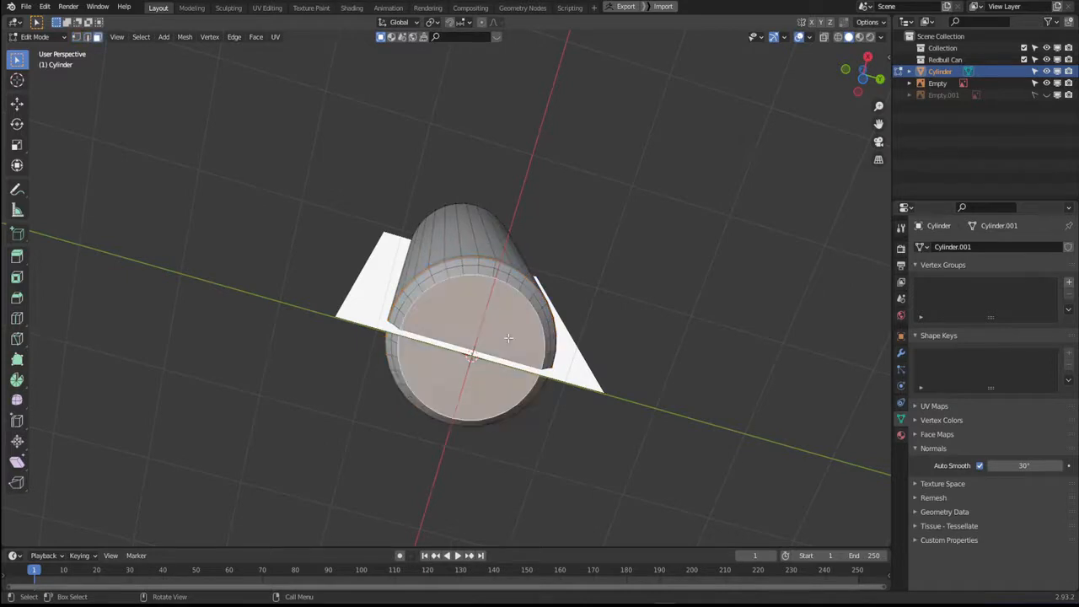
key("2")
left_click(479, 274)
key("1")
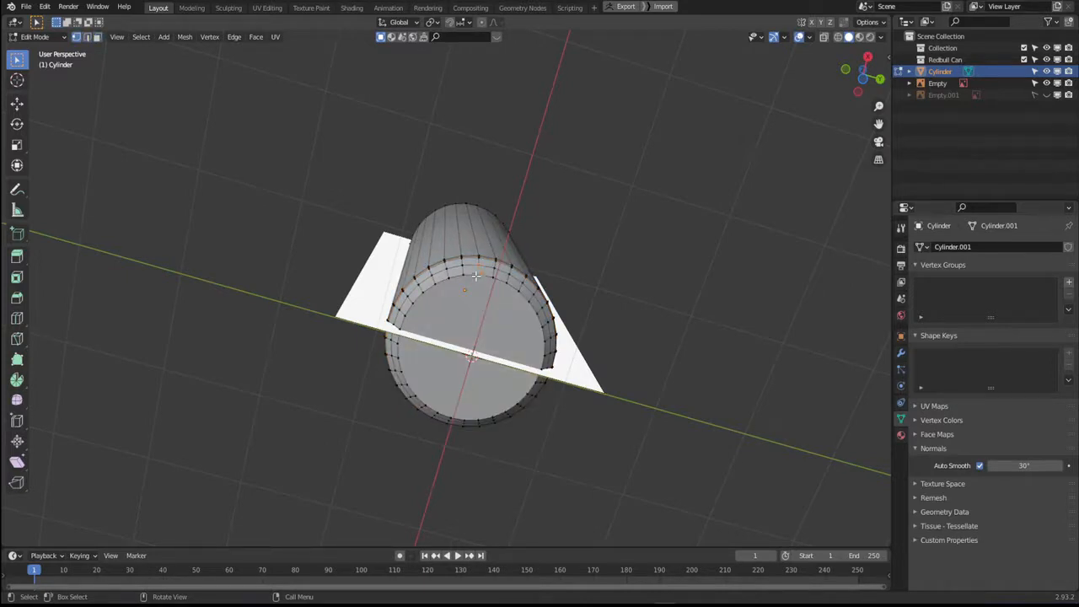
Select the can's bottom face in face selection mode and inset it slightly to form a narrow outer ring.
key("3")
left_click(504, 336)
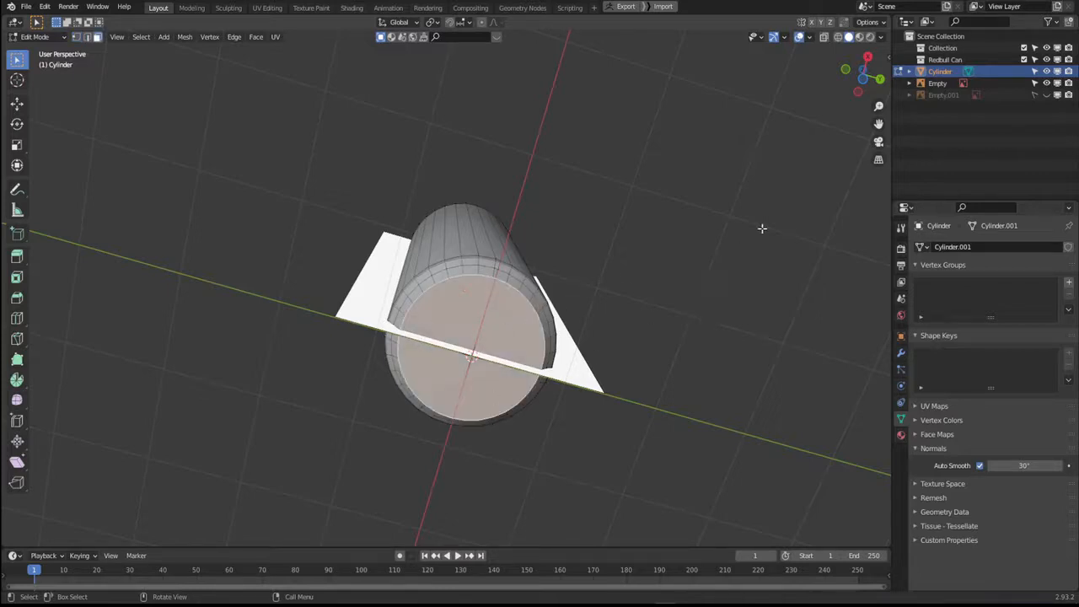
key("i")
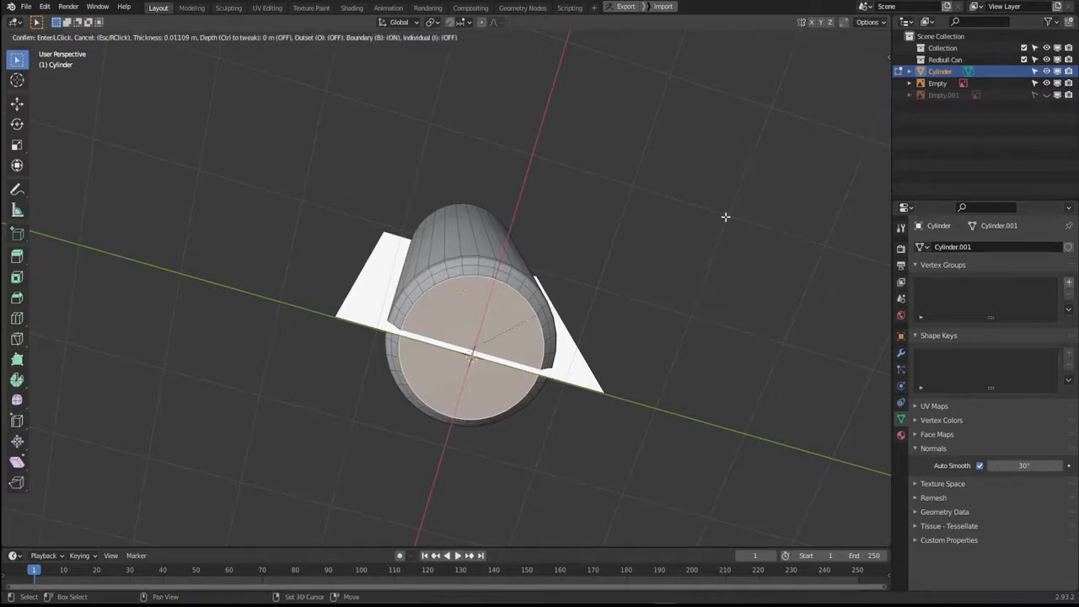
left_click(628, 228)
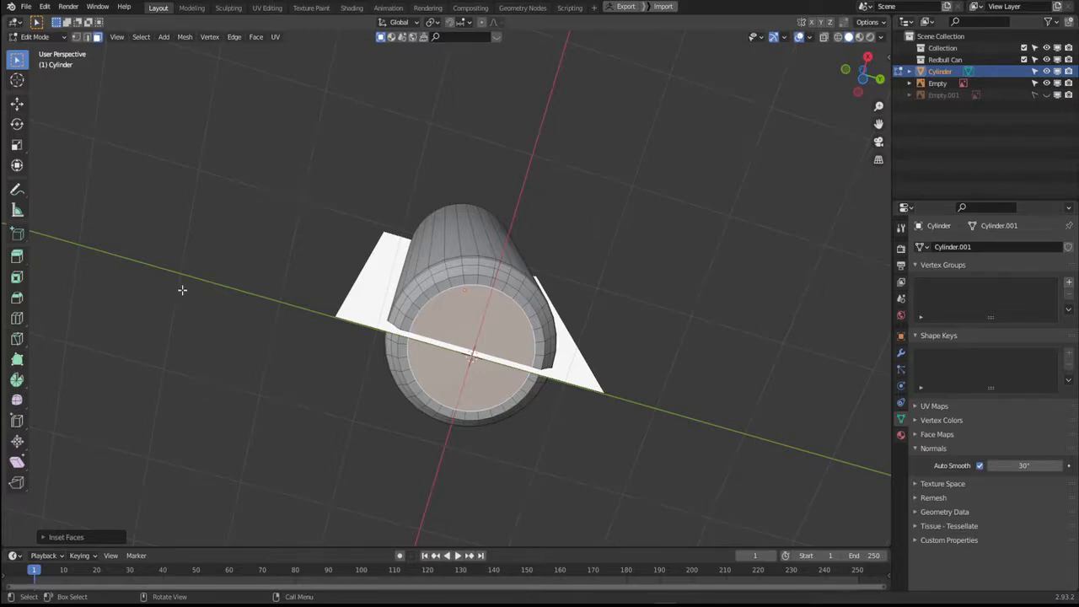
middle_click_drag(613, 268, 495, 336)
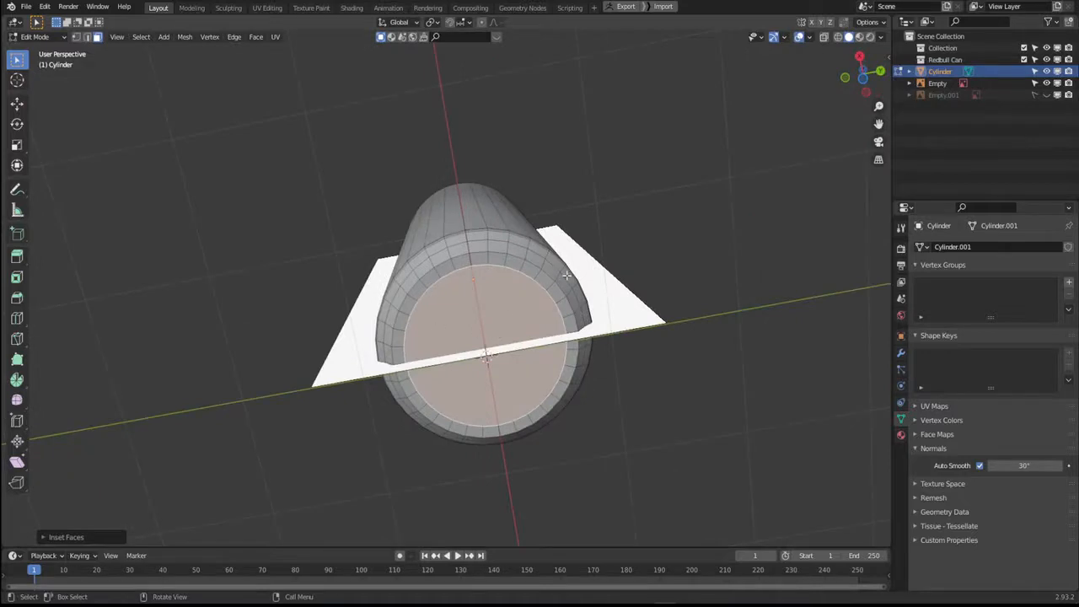
Extrude the can's bottom face in place and scale the new face inward slightly.
key("e")
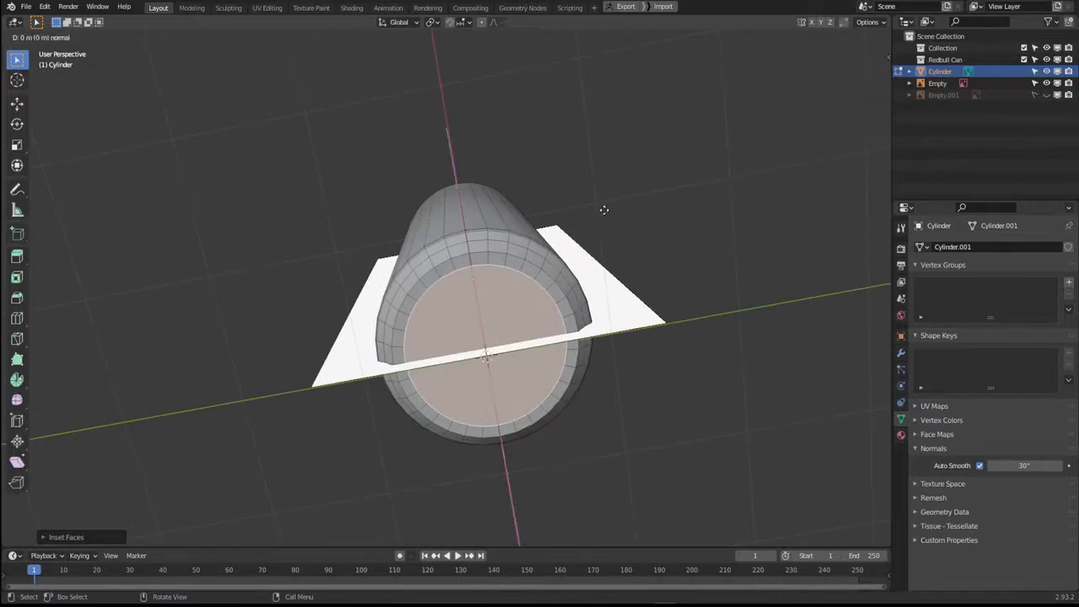
key("s")
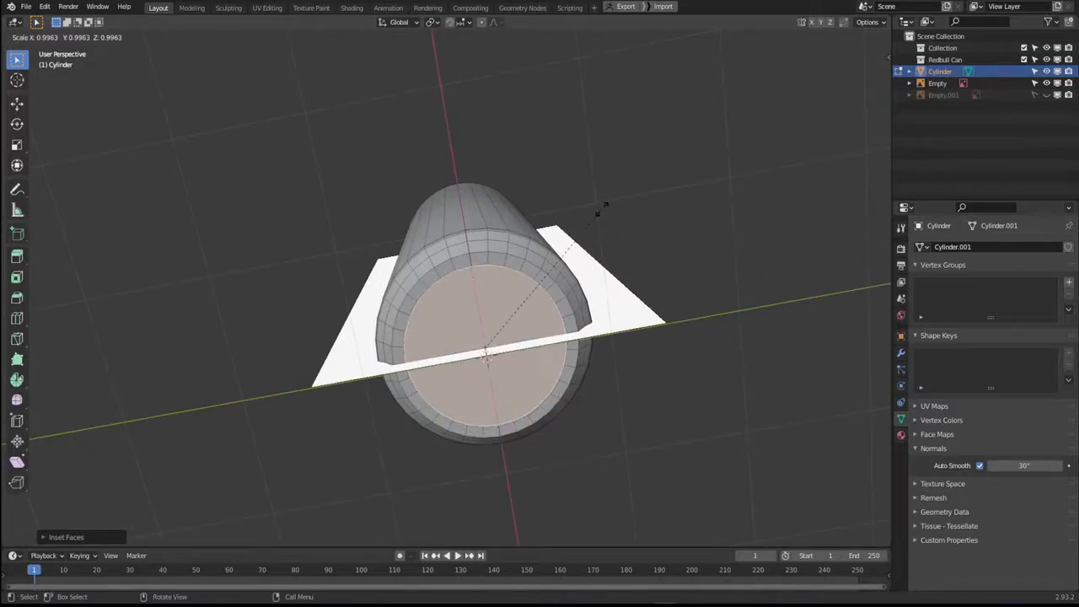
key("Escape")
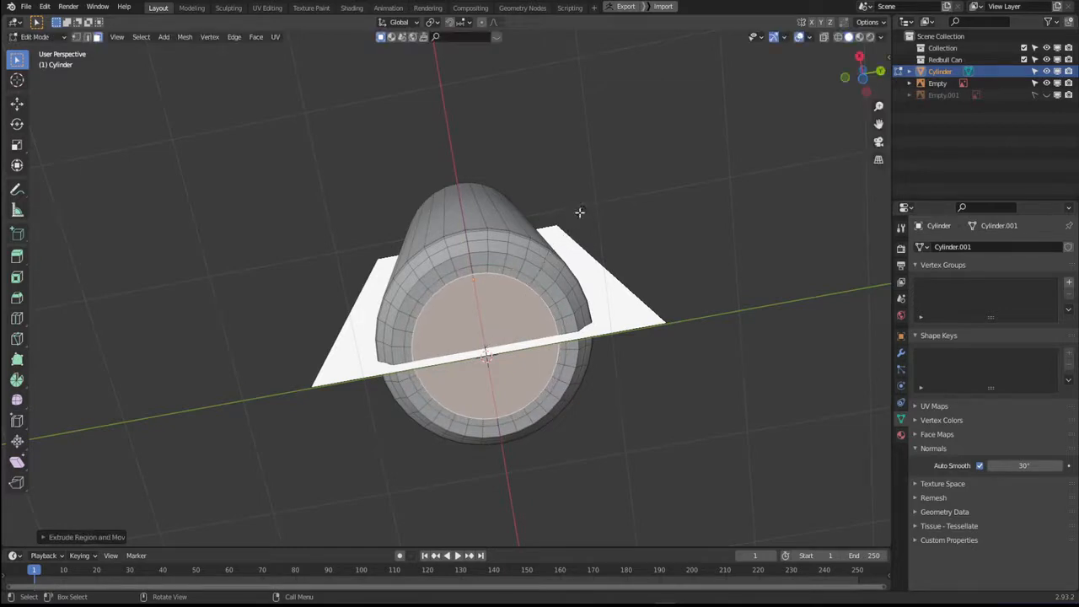
Move the inner bottom face up along Z about 0.15 m to form a recess in the can's base.
middle_click_drag(573, 227, 549, 395)
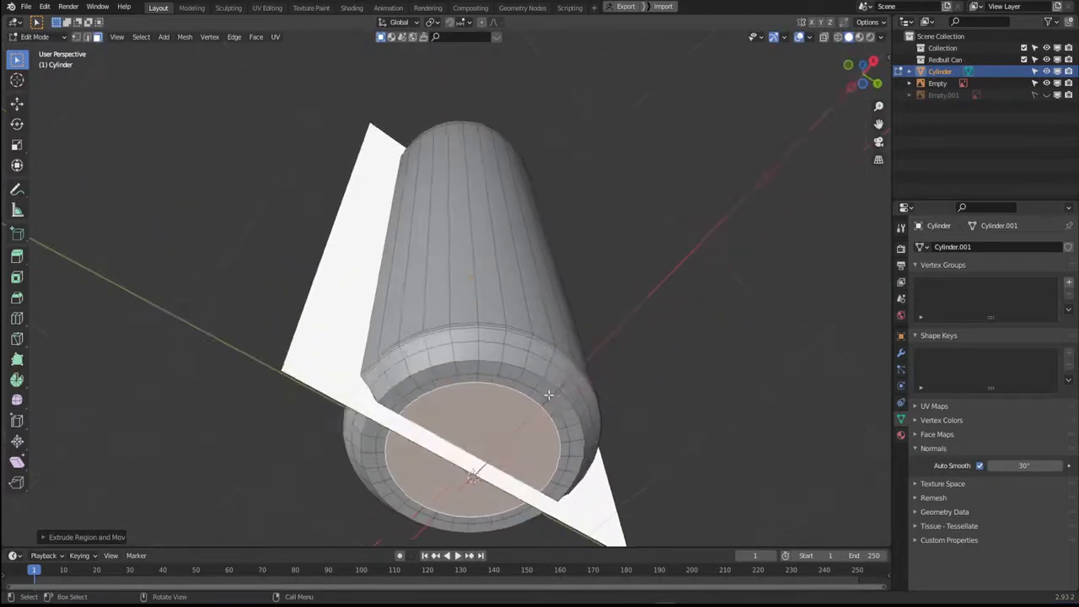
key("g")
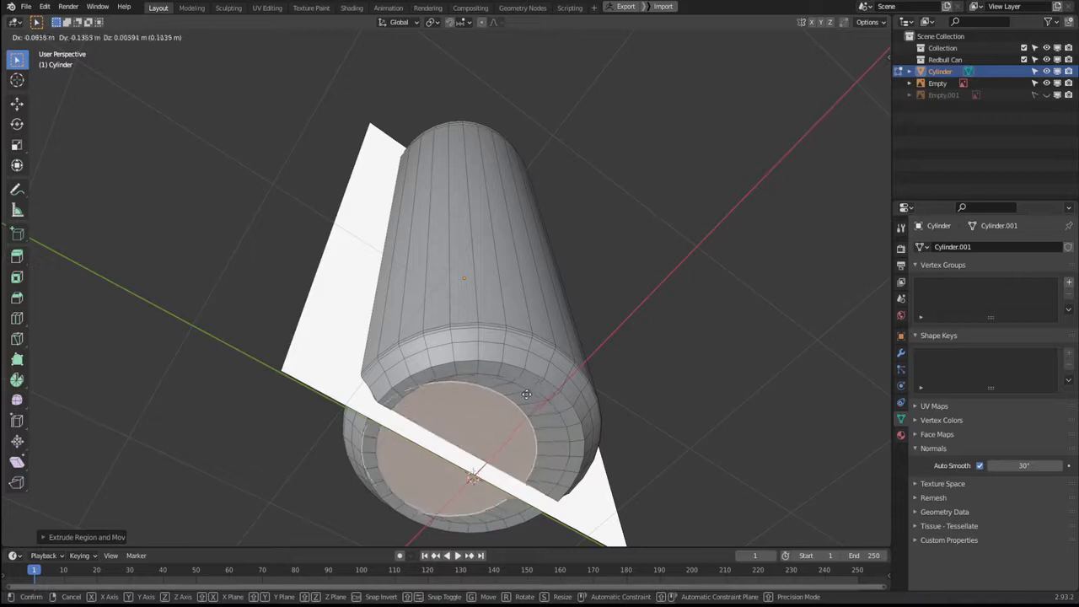
key("z")
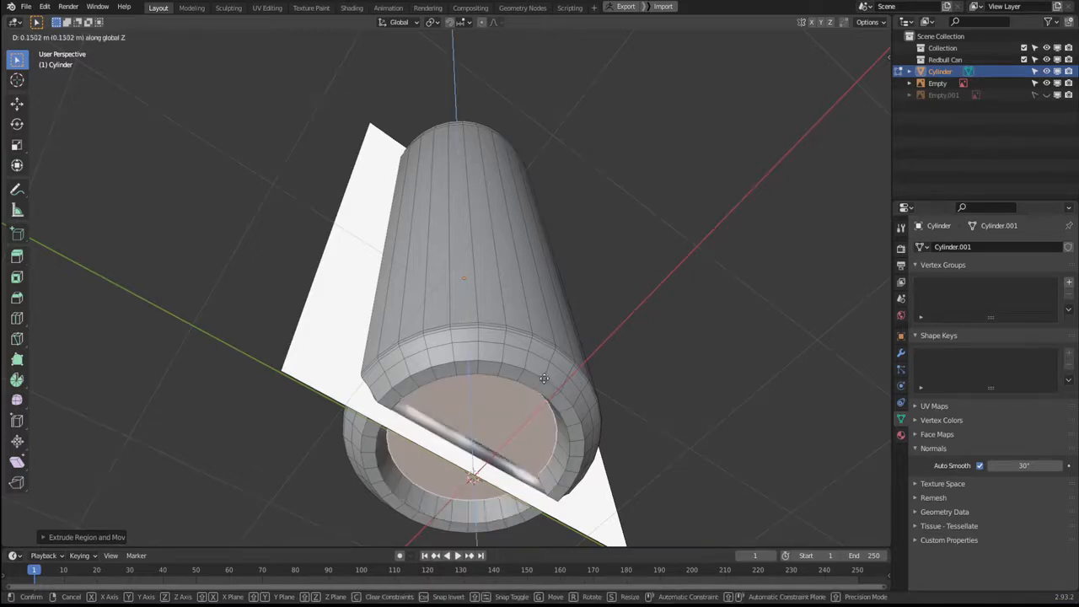
left_click(540, 373)
Select the outer and inner edge loops of the bottom rim, bevel them about 0.035 m with 2 segments and clamp overlap on, and return to Object Mode.
middle_click_drag(605, 399, 608, 289)
scroll(649, 384, "down", 5)
scroll(607, 289, "up", 3)
scroll(666, 281, "up", 2)
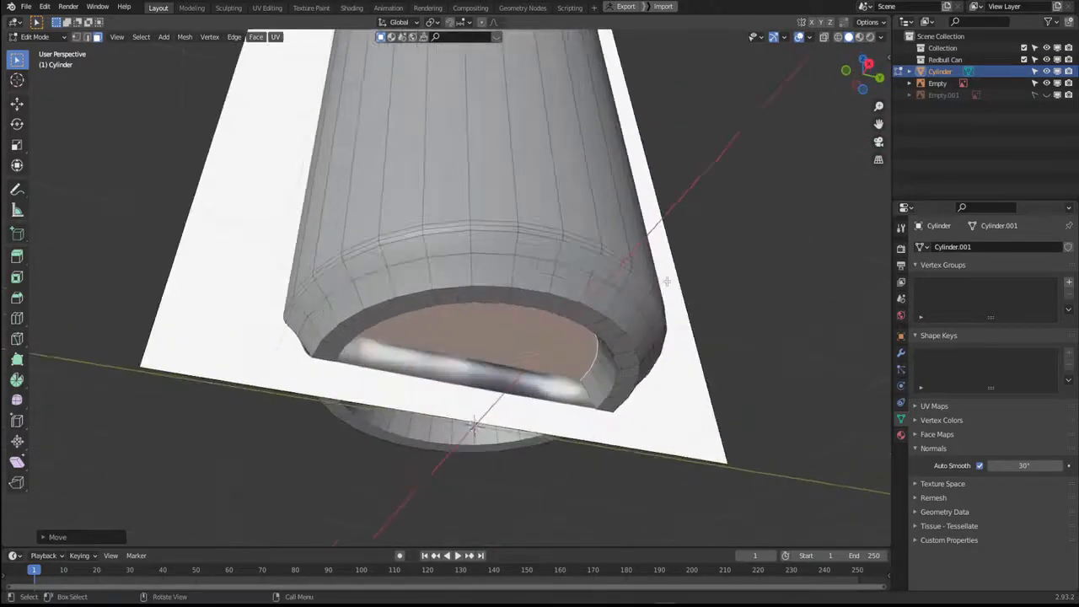
left_click(490, 282, "alt")
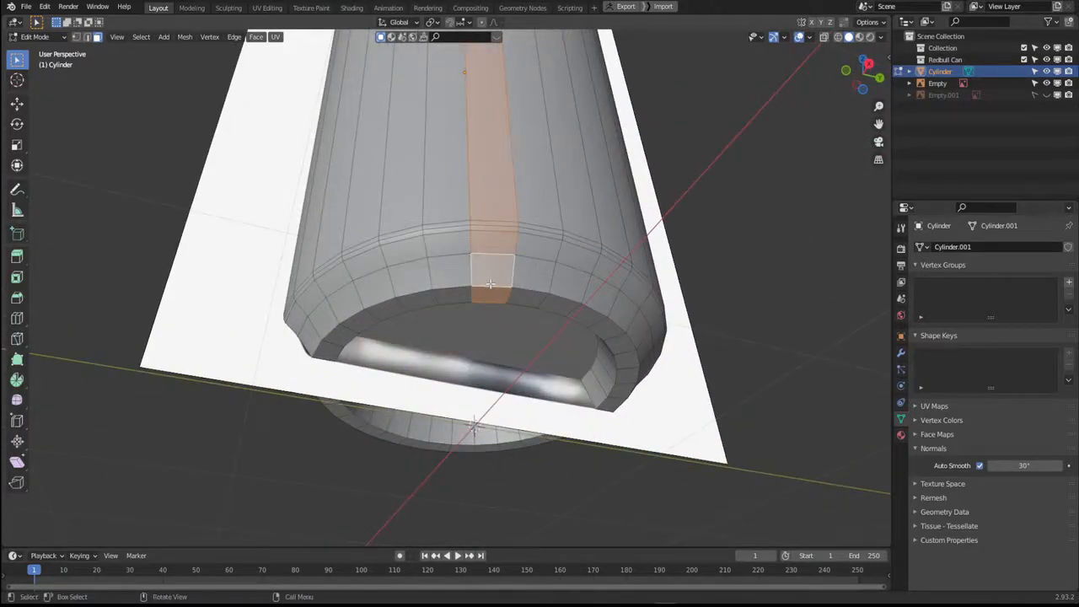
key("2")
left_click(500, 290)
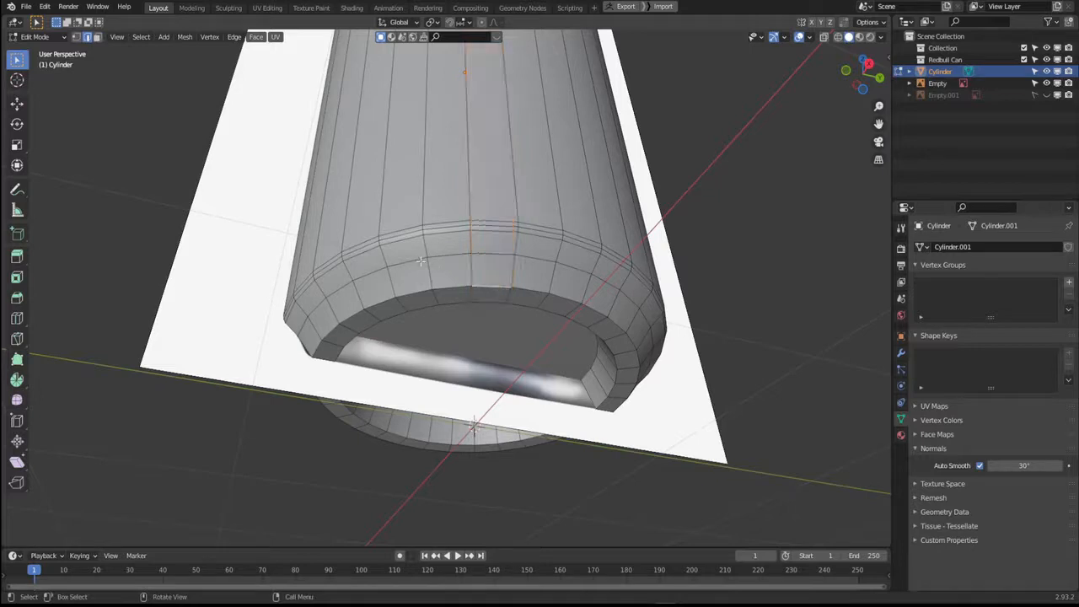
left_click(490, 287, "alt")
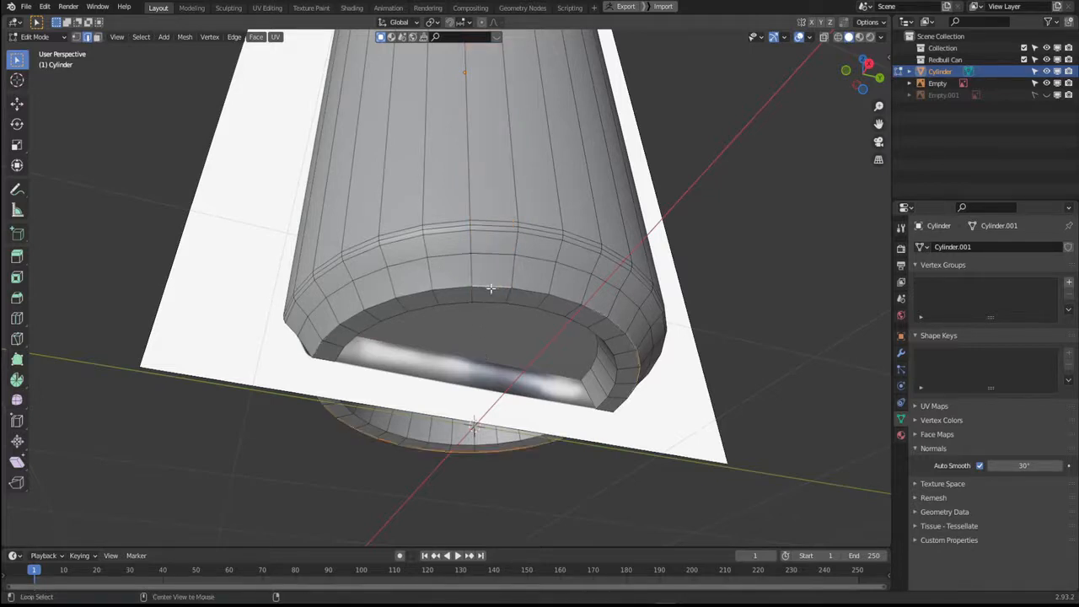
left_click(490, 302, "alt+shift")
left_click(489, 299, "alt+shift")
mouse_move(742, 359)
middle_mouse_down()
mouse_move(768, 362)
mouse_move(798, 337)
mouse_move(776, 353)
mouse_move(743, 347)
middle_mouse_up()
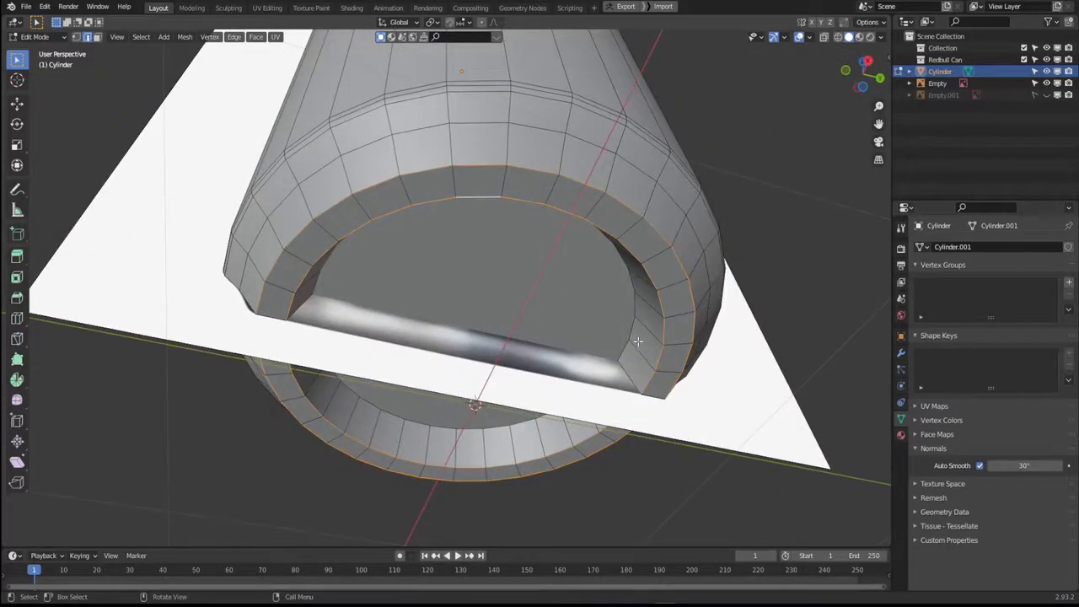
key("ctrl+b")
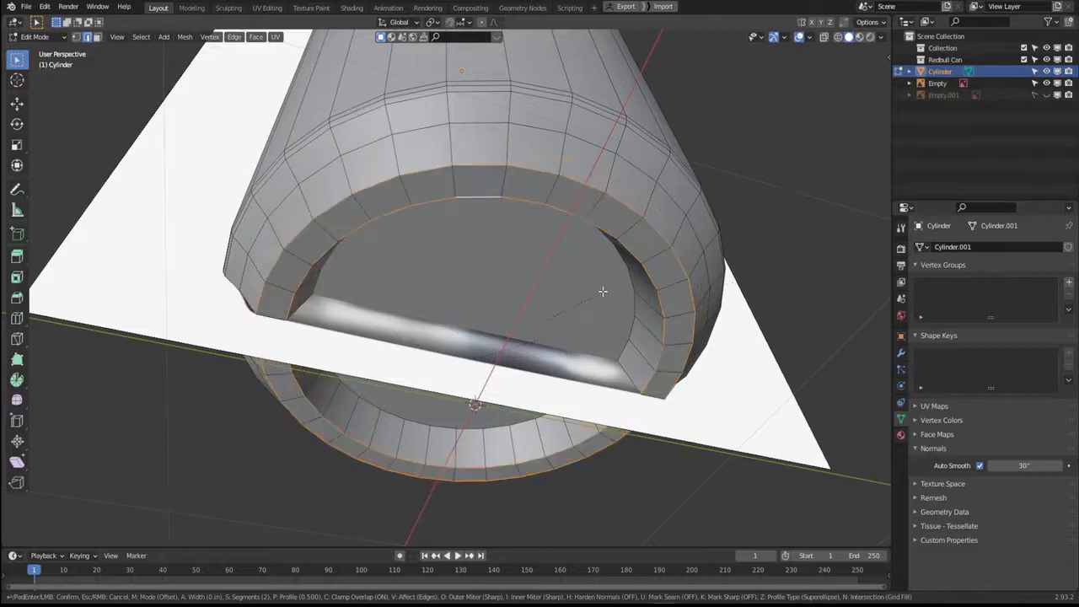
key("c")
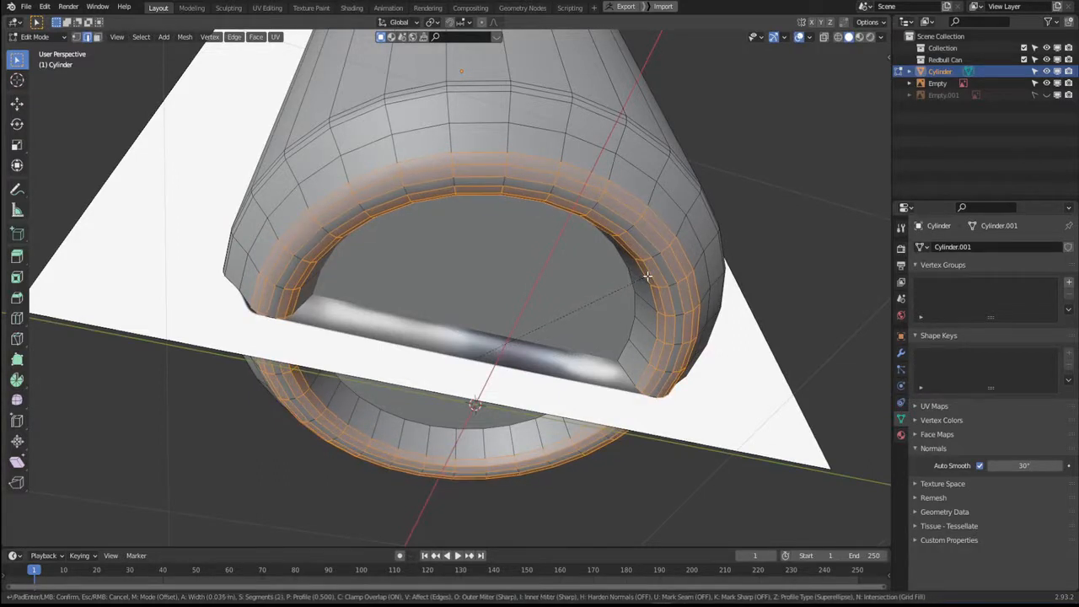
left_click(641, 277)
middle_click_drag(641, 276, 590, 294)
key("Tab")
Examine the rounded rim and recessed base from below, and the can's overall shape from the side.
scroll(604, 329, "down", 3)
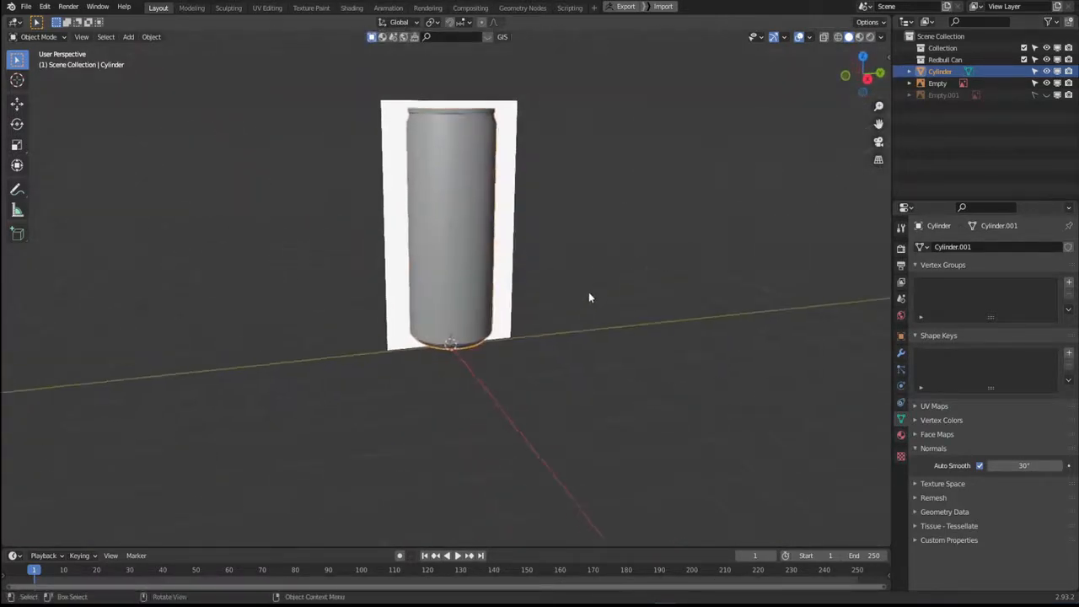
scroll(682, 344, "up", 3)
middle_click_drag(682, 345, 682, 271)
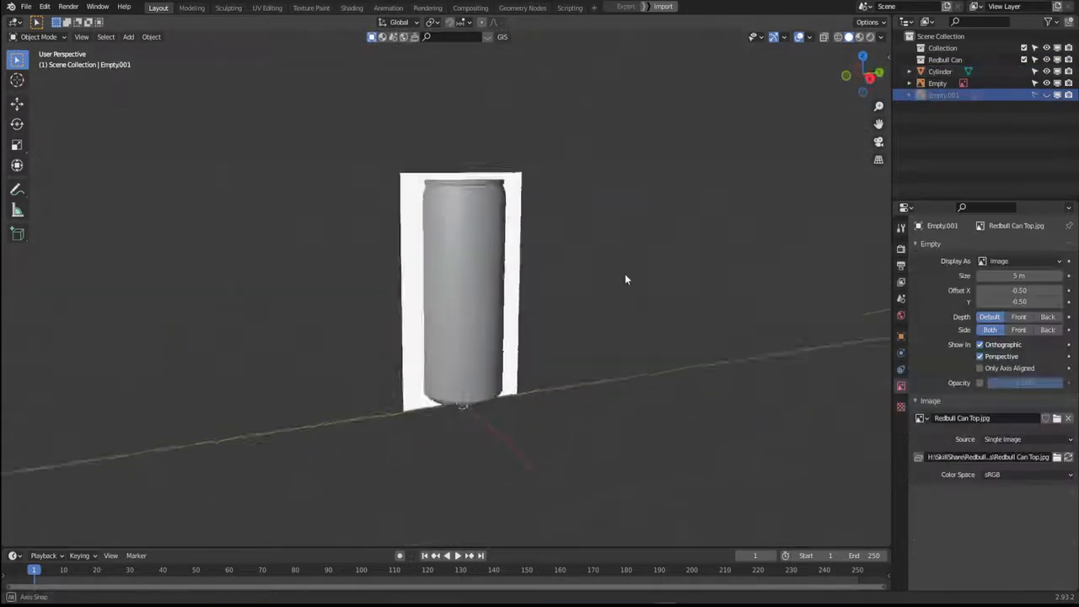
middle_click_drag(627, 279, 626, 193)
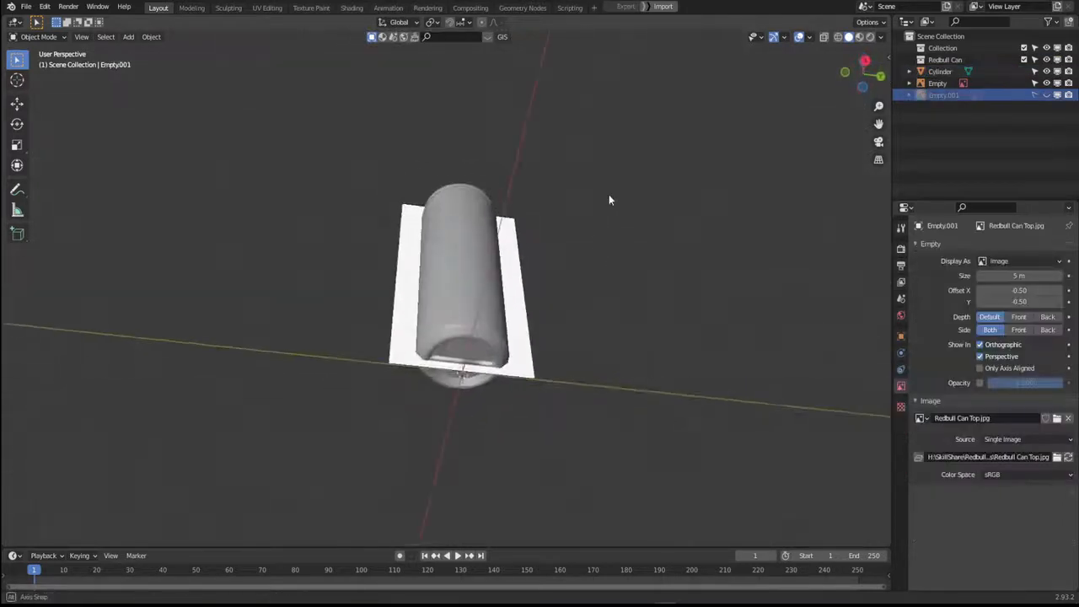
scroll(543, 345, "up", 3)
middle_click_drag(543, 346, 524, 390)
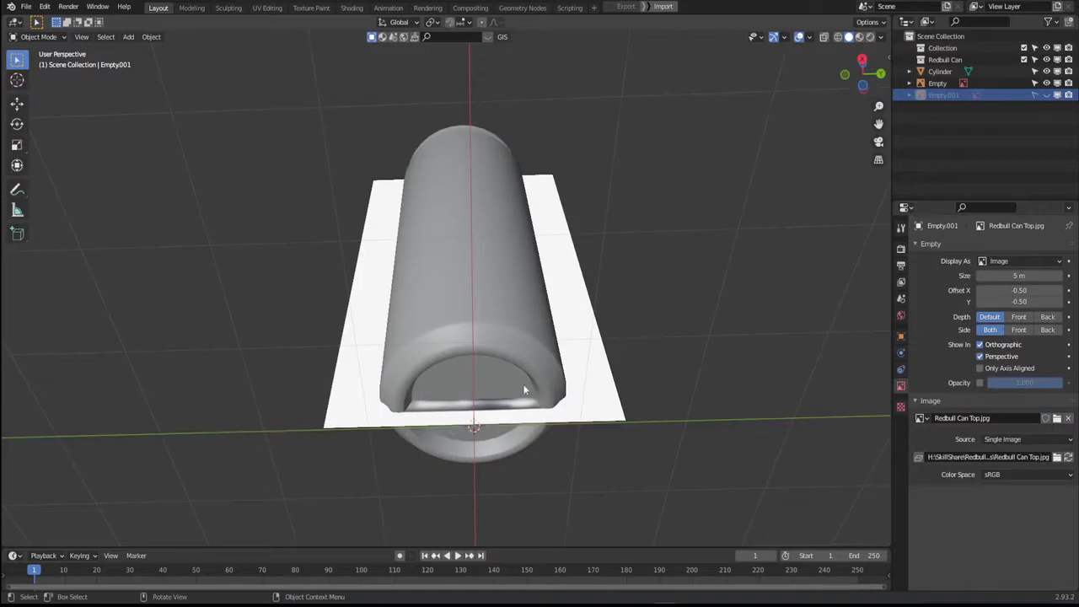
middle_click_drag(605, 374, 644, 280)
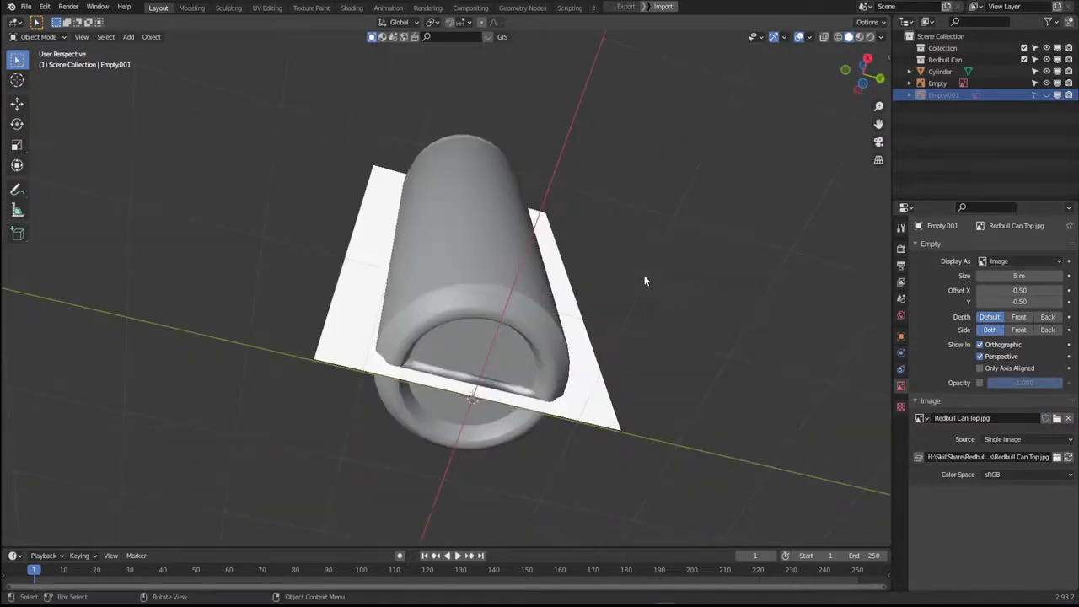
middle_click_drag(596, 233, 652, 266)
scroll(652, 267, "down", 4)
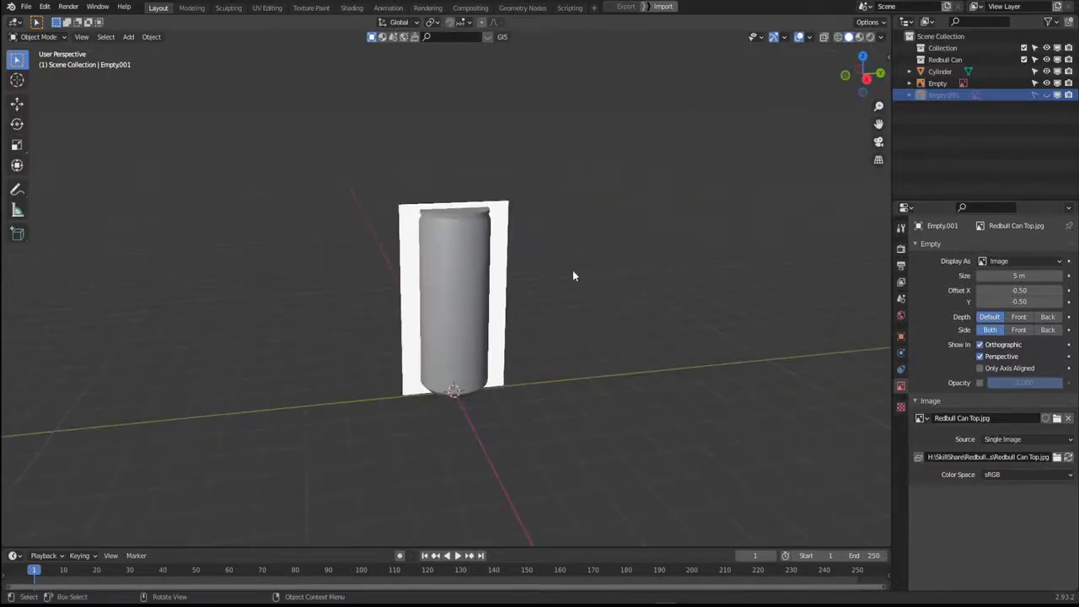
middle_click_drag(573, 275, 562, 309)
Unhide the Redbull Can Top.jpg reference in top orthographic view and scale it down slightly to fit the can's outline.
key("KP_7")
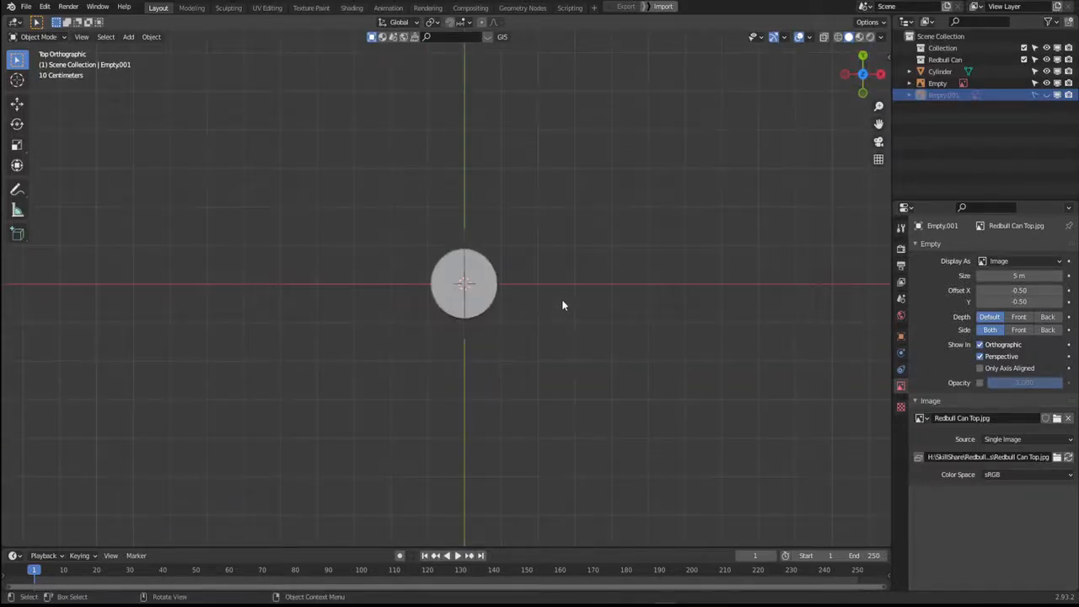
scroll(561, 299, "up", 3)
middle_click_drag(614, 268, 493, 320, "shift")
middle_click_drag(501, 275, 543, 281, "shift")
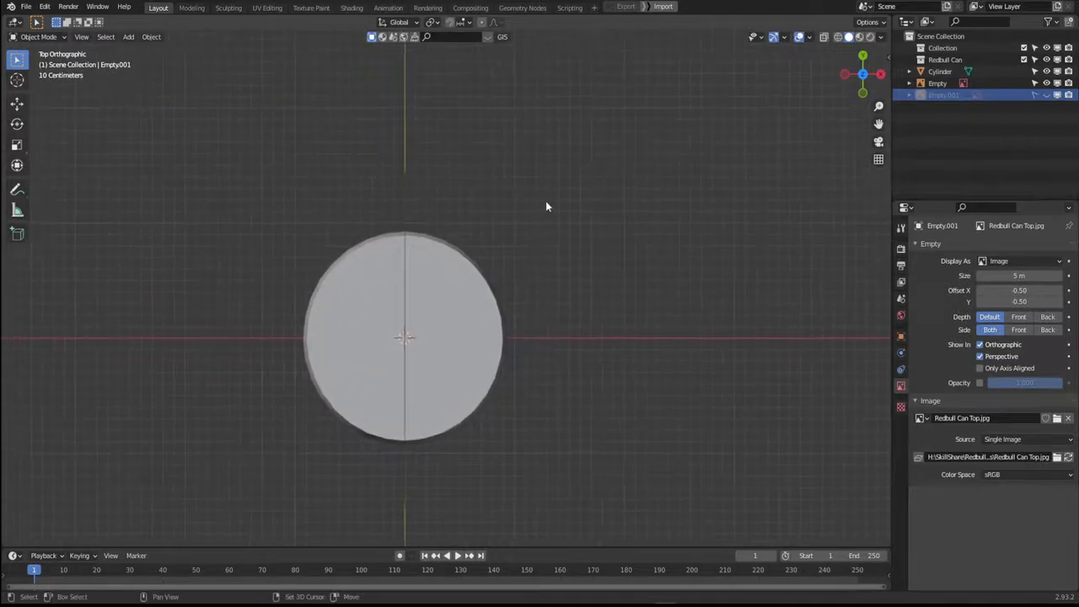
left_click(1036, 94)
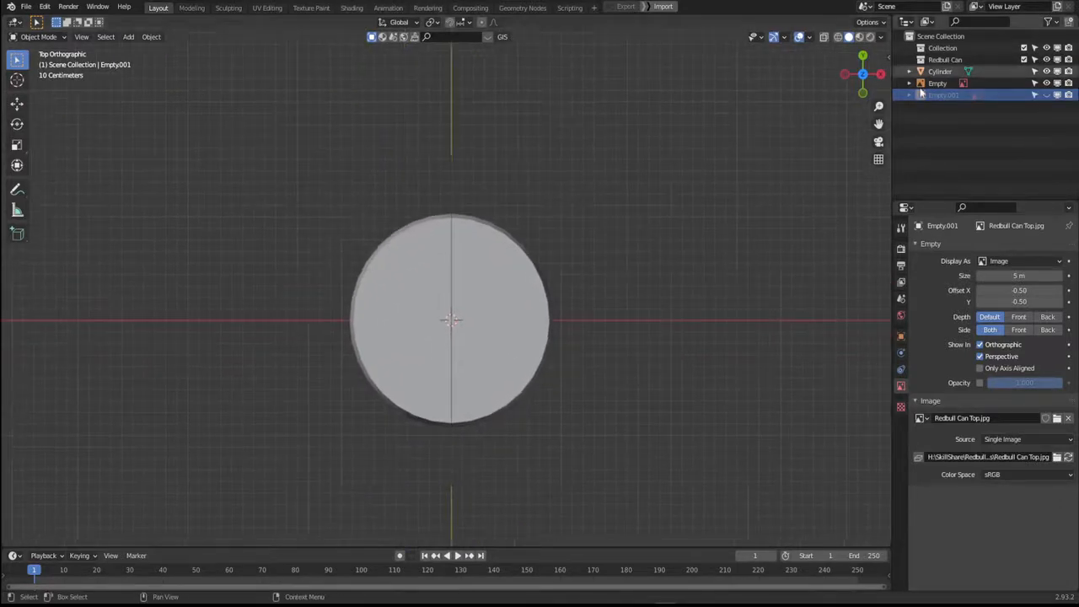
left_click(1046, 94)
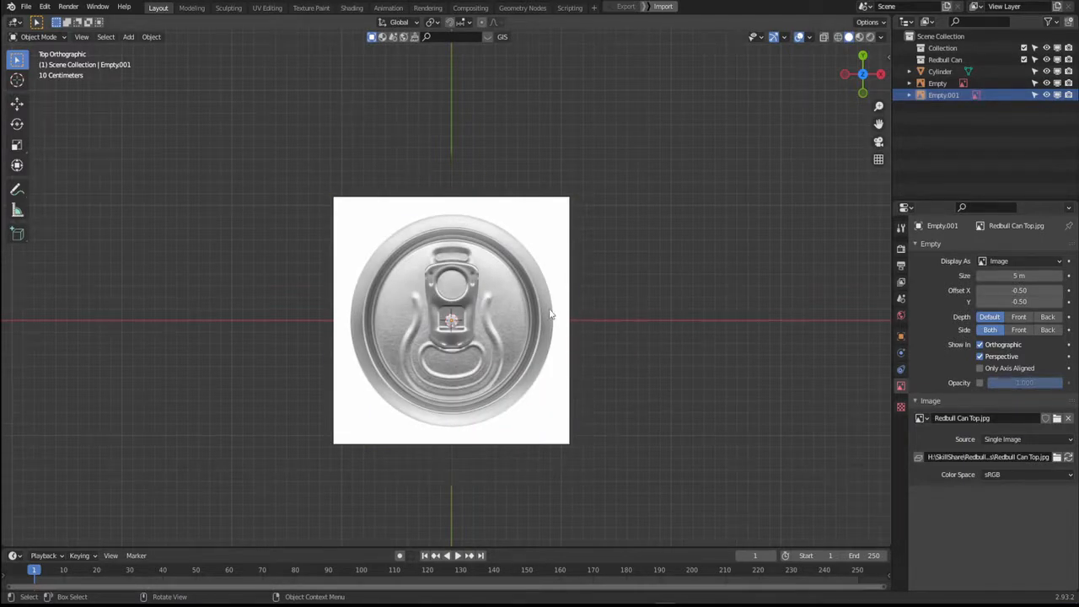
key("s")
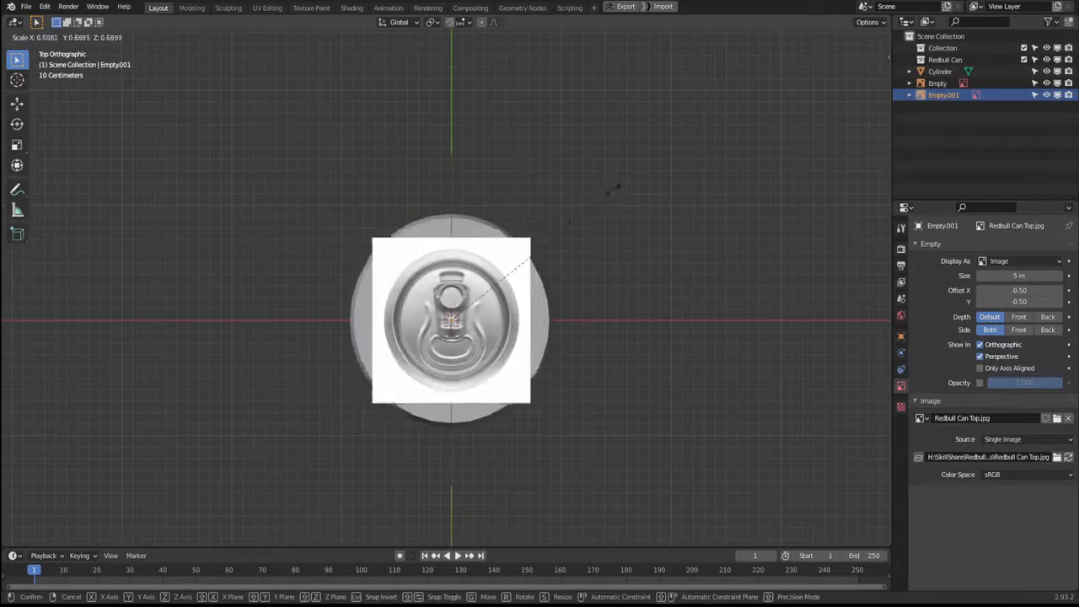
left_click(690, 145)
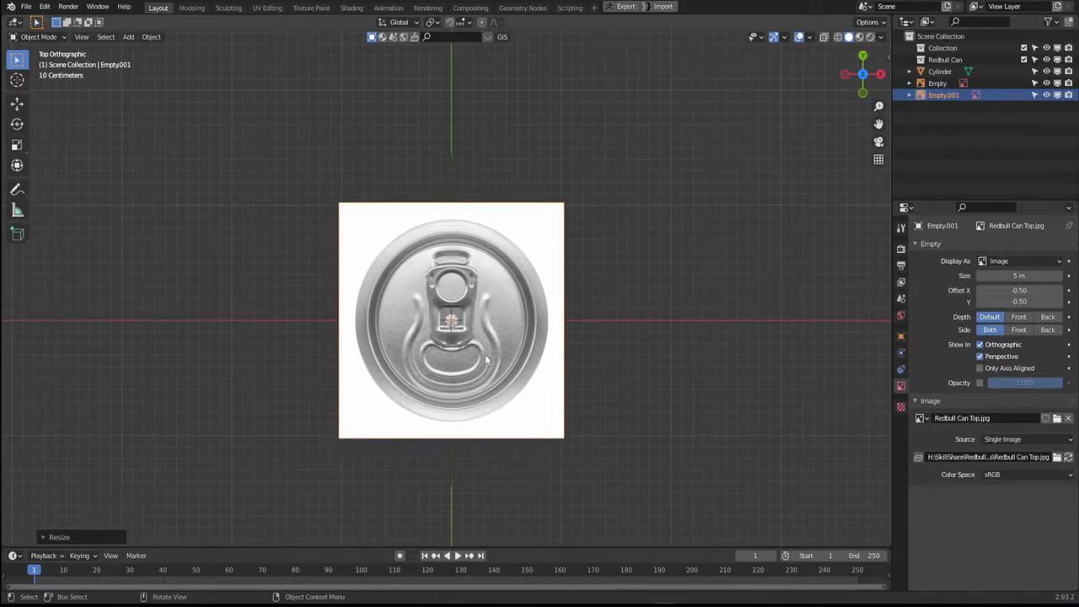
Select the Redbull Can Side.png reference image and hide it.
middle_click_drag(664, 349, 559, 292)
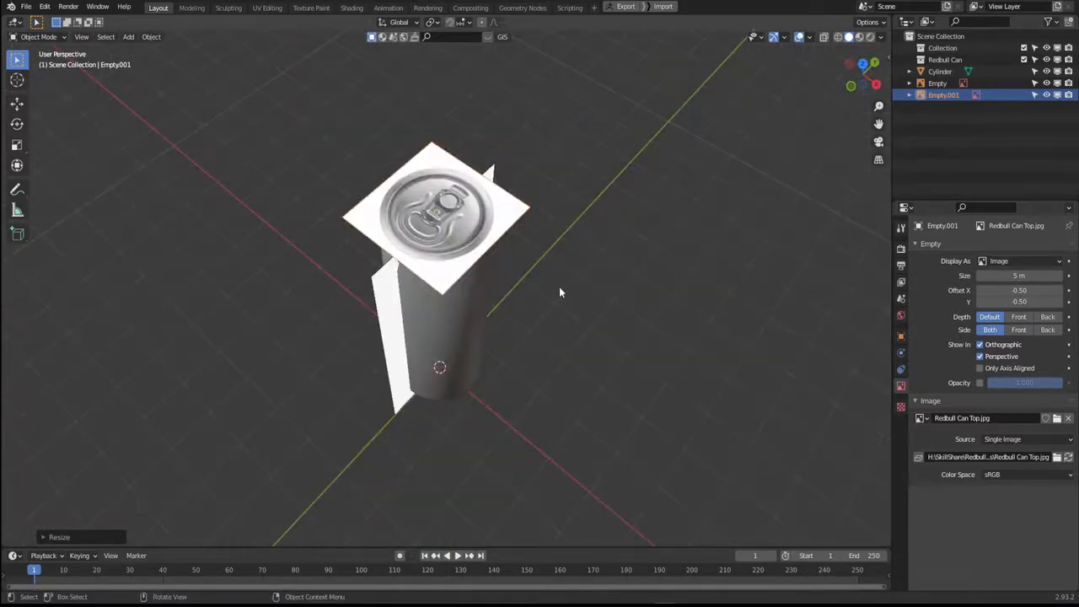
middle_click_drag(578, 251, 579, 298)
left_click(420, 243)
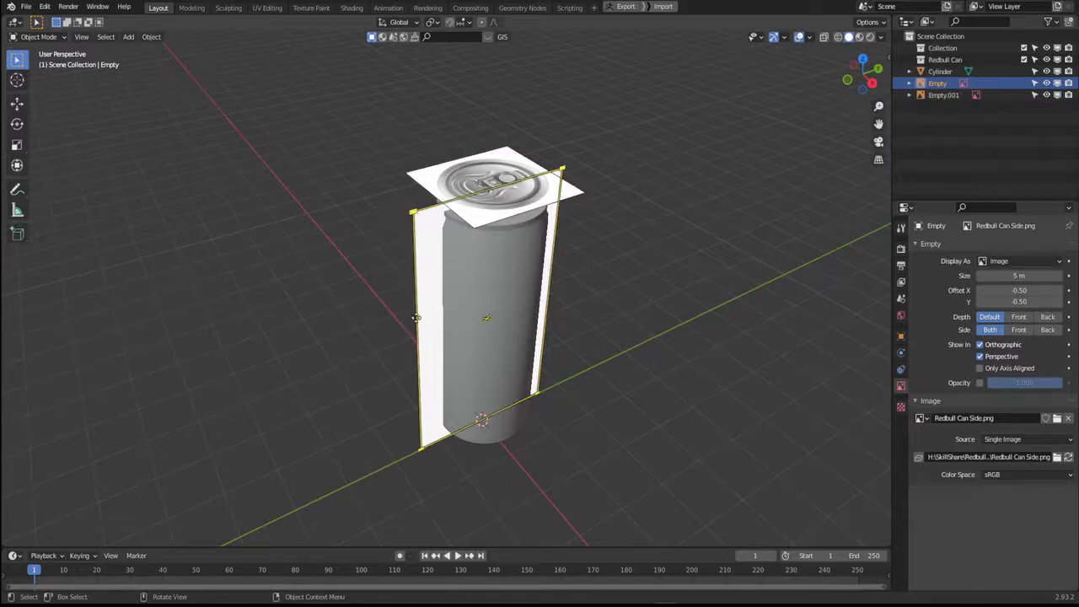
key("alt+a")
key("h")
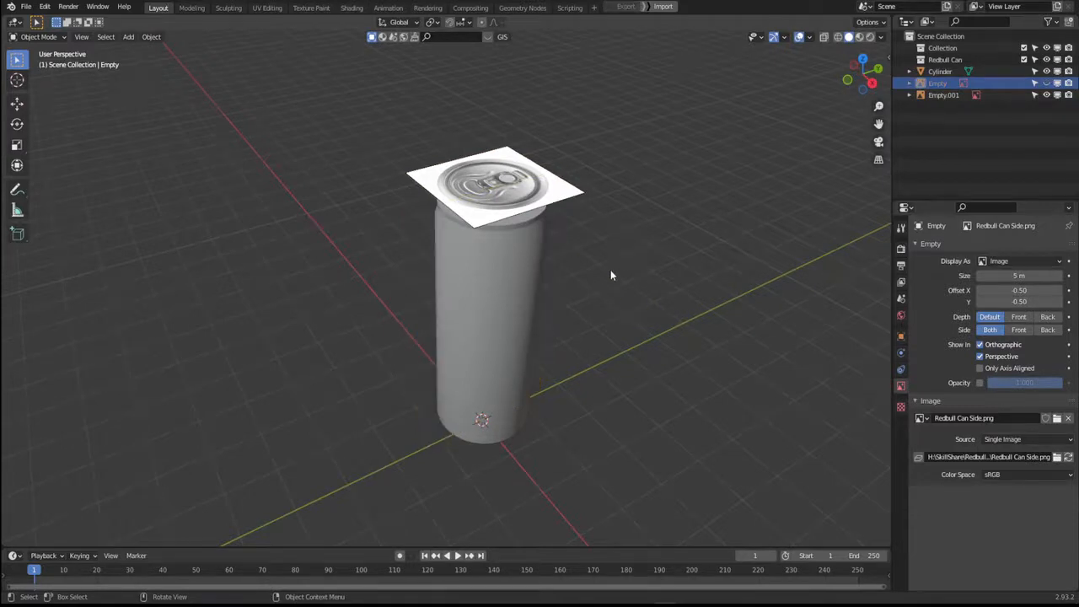
Move the top reference image down along Z until it sits just below the can's top face.
middle_click_drag(611, 275, 685, 333)
left_click(550, 221)
middle_click_drag(609, 208, 561, 221, "shift")
key("g")
key("z")
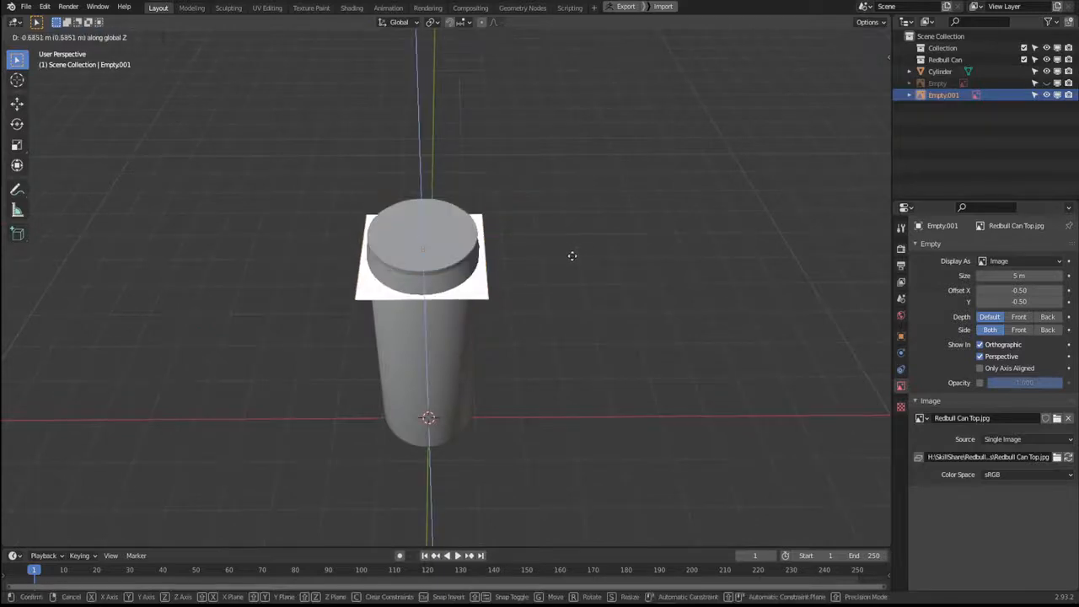
left_click(565, 240)
Select the can and compare its outline with the top reference through X-ray in top orthographic view.
middle_click_drag(564, 244, 551, 254)
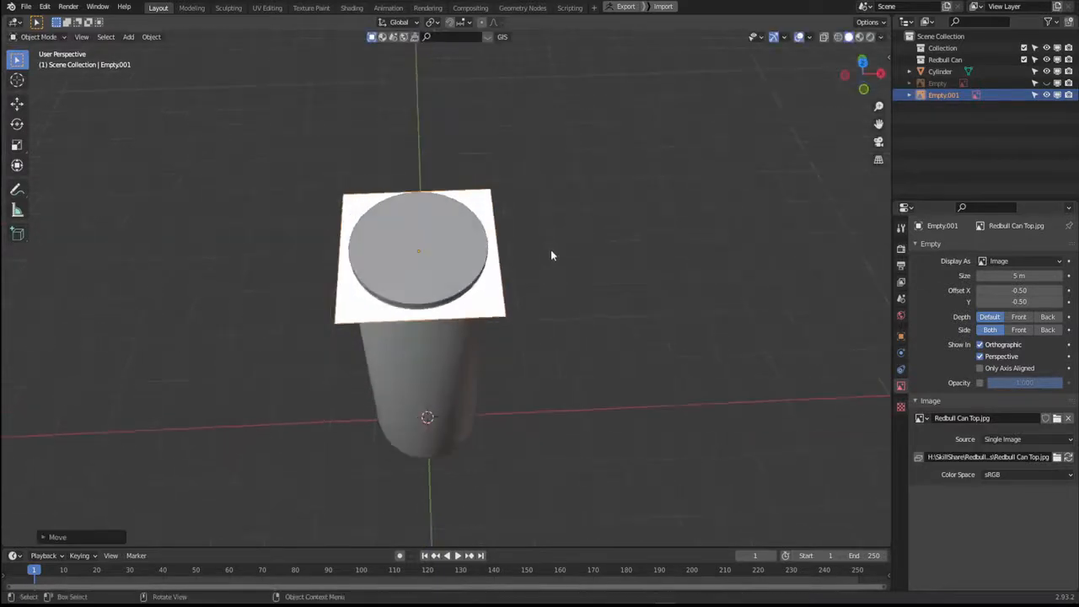
key("KP_7")
scroll(655, 281, "up", 3)
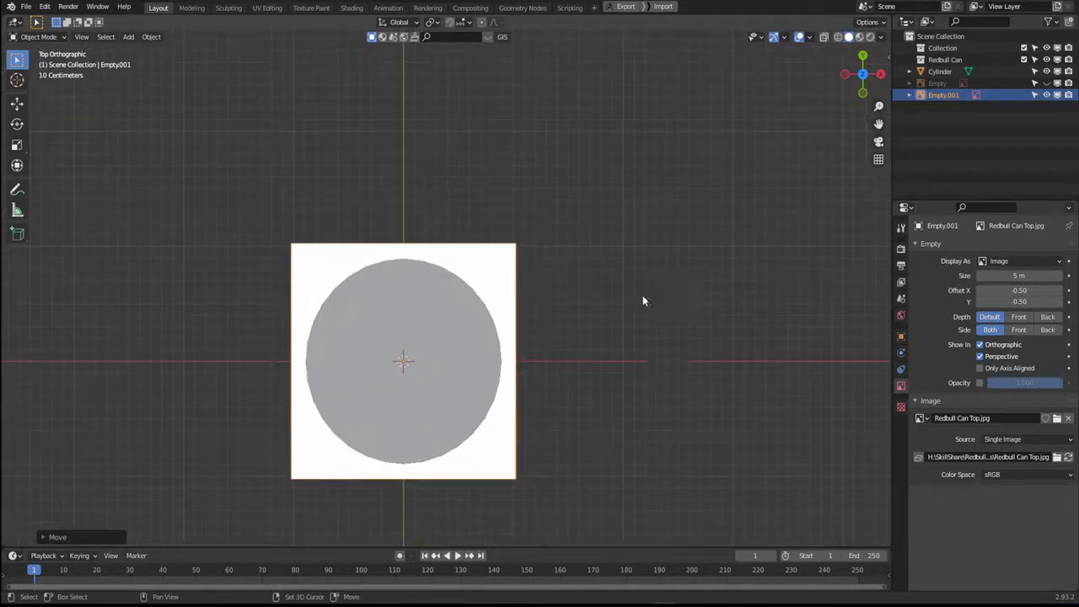
middle_click_drag(644, 301, 706, 257, "shift")
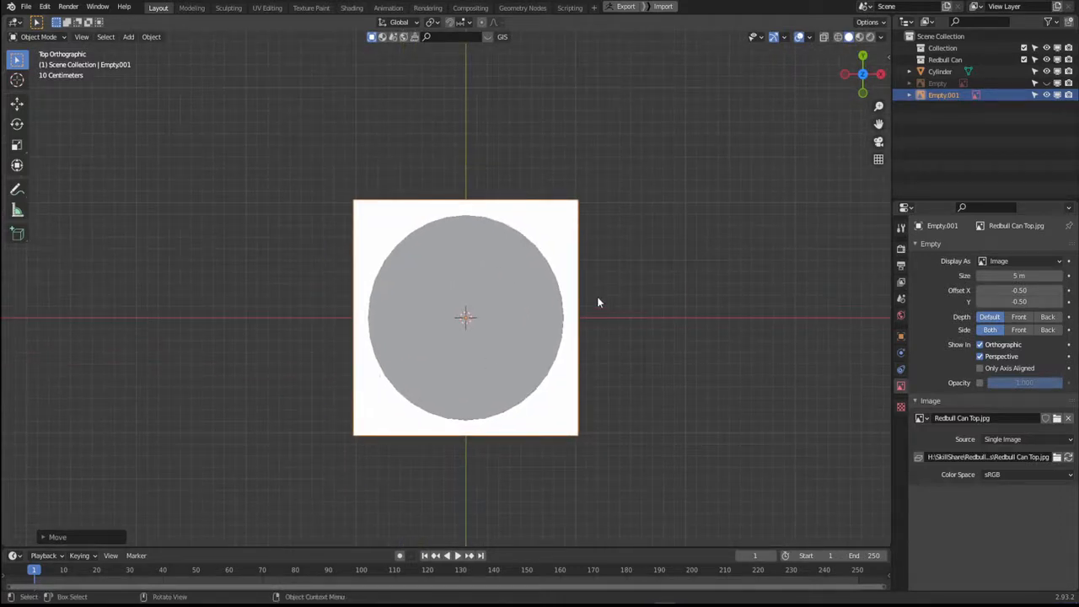
middle_click_drag(545, 292, 566, 280, "shift")
left_click(566, 280)
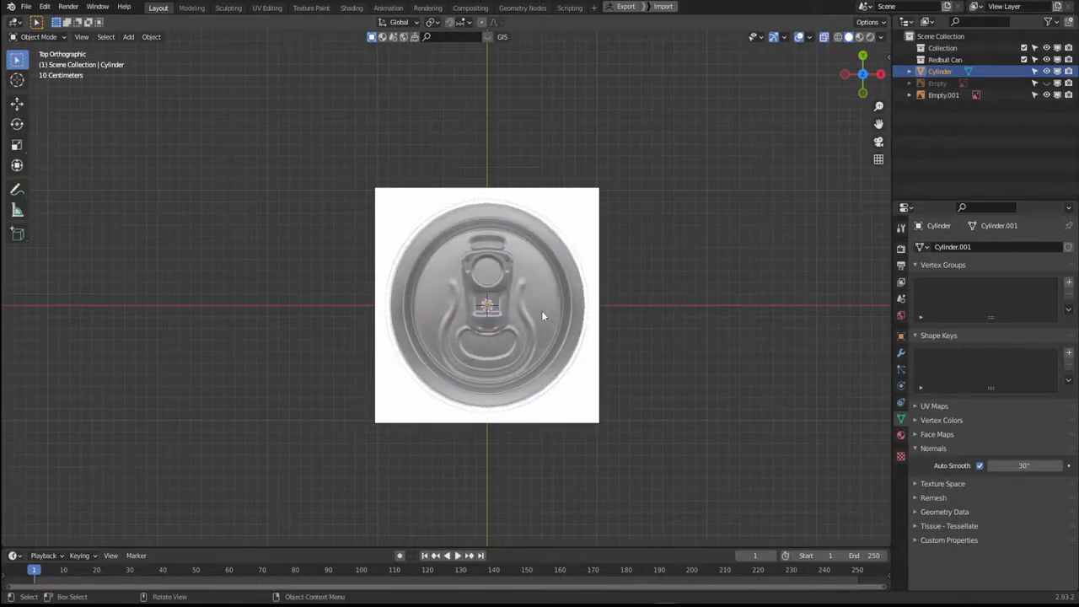
middle_click_drag(648, 283, 720, 293, "shift")
key("KP_7")
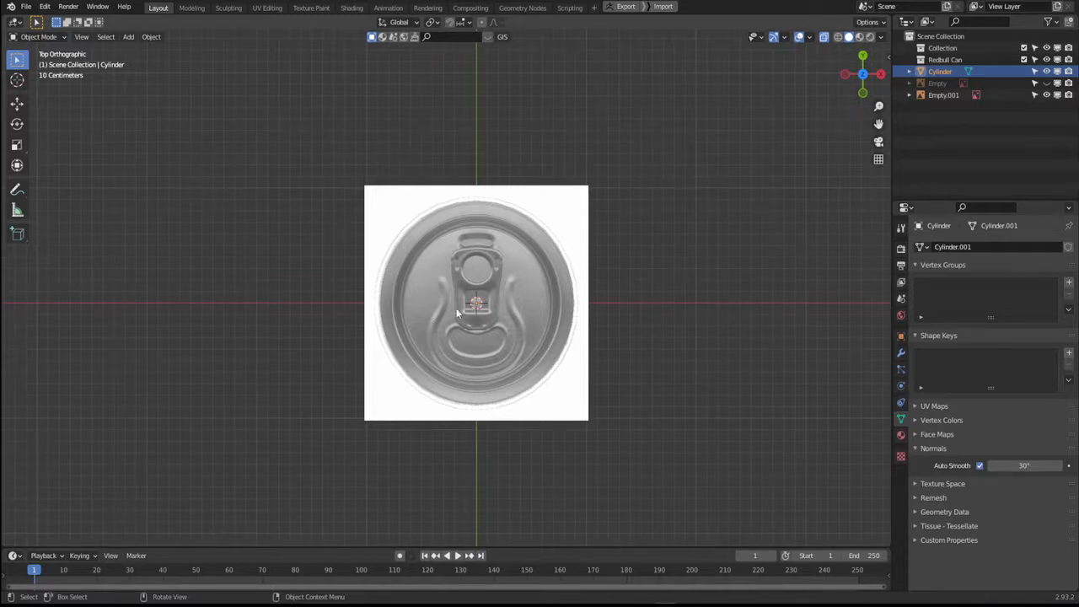
middle_click_drag(456, 314, 425, 154)
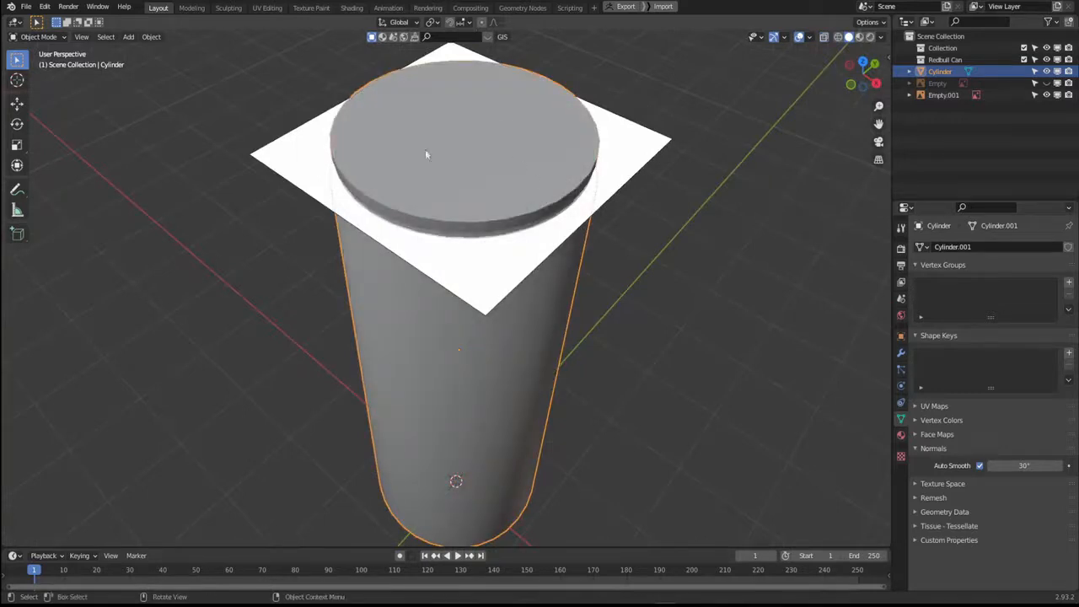
Select the Redbull Can Top.jpg reference image and fine-tune its scale against the can's outline.
left_click(525, 199)
scroll(548, 206, "down", 2)
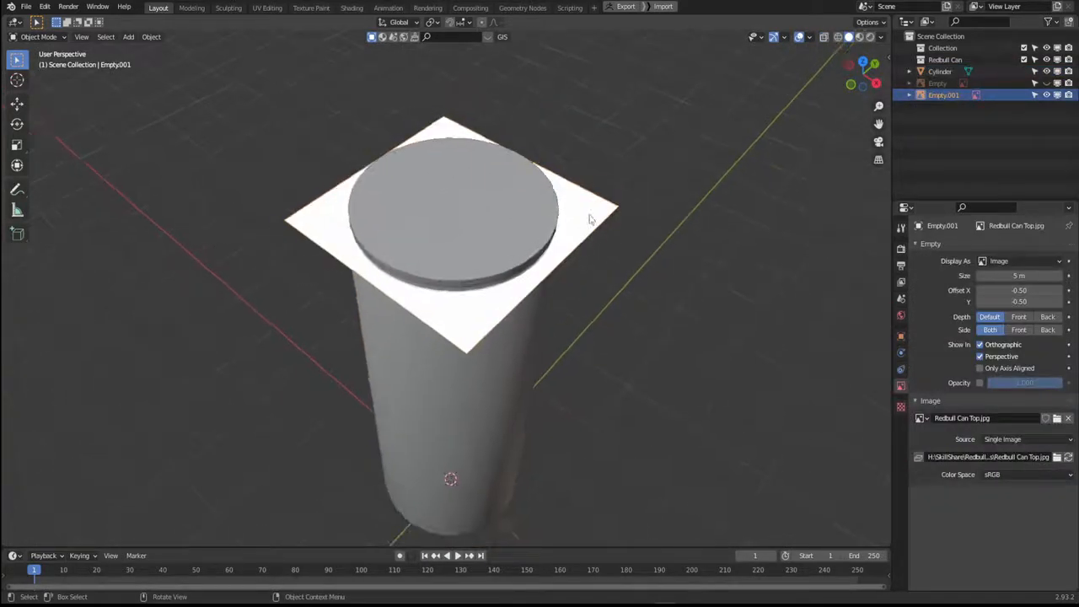
key("s")
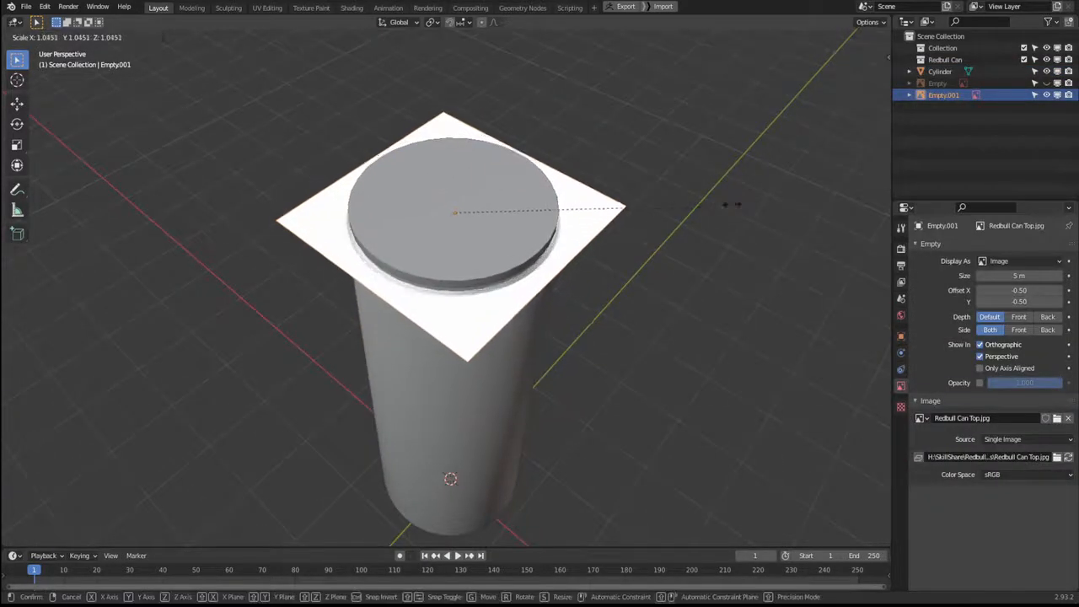
left_click(640, 212)
key("KP_7")
scroll(675, 302, "up", 4)
middle_click_drag(603, 317, 538, 230, "shift")
Select the can's top face in Edit Mode and inset it by a thin margin to form a narrow rim.
left_click(498, 261)
key("Tab")
key("3")
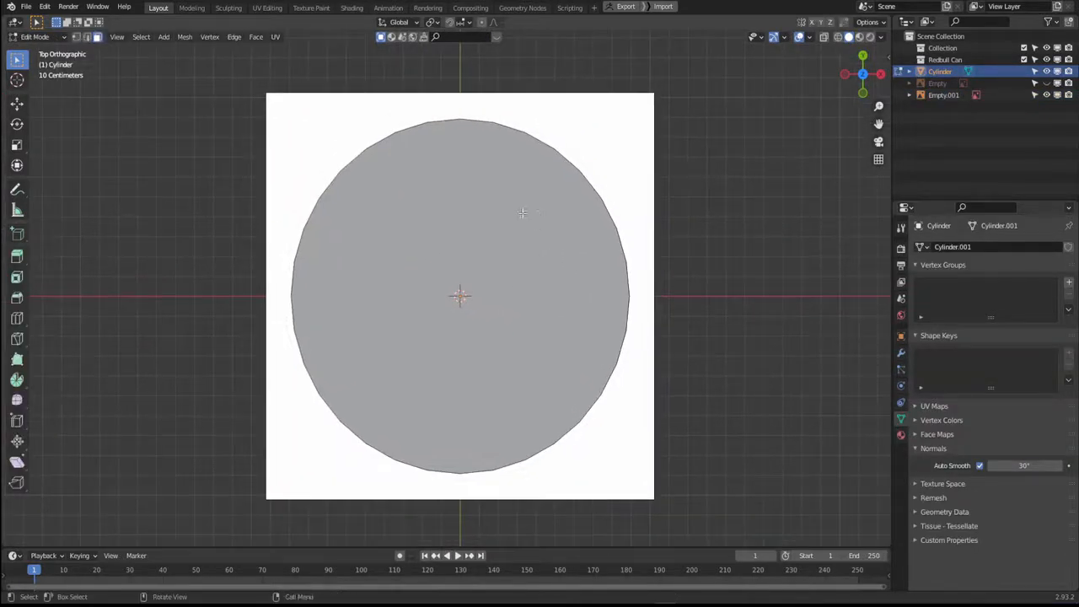
left_click(520, 209)
middle_click_drag(556, 268, 516, 240)
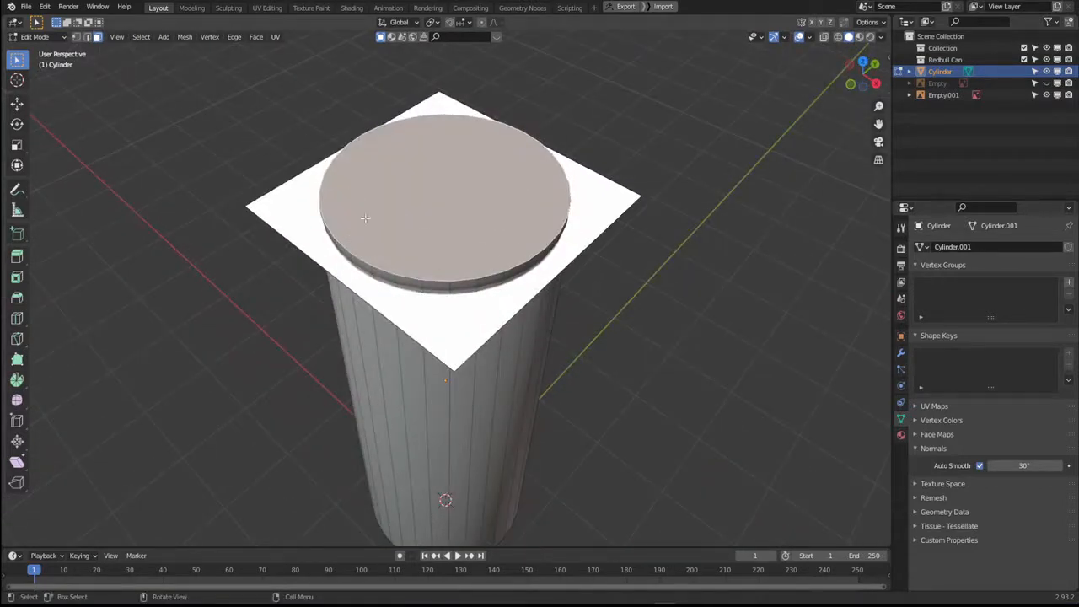
middle_click_drag(470, 258, 420, 263)
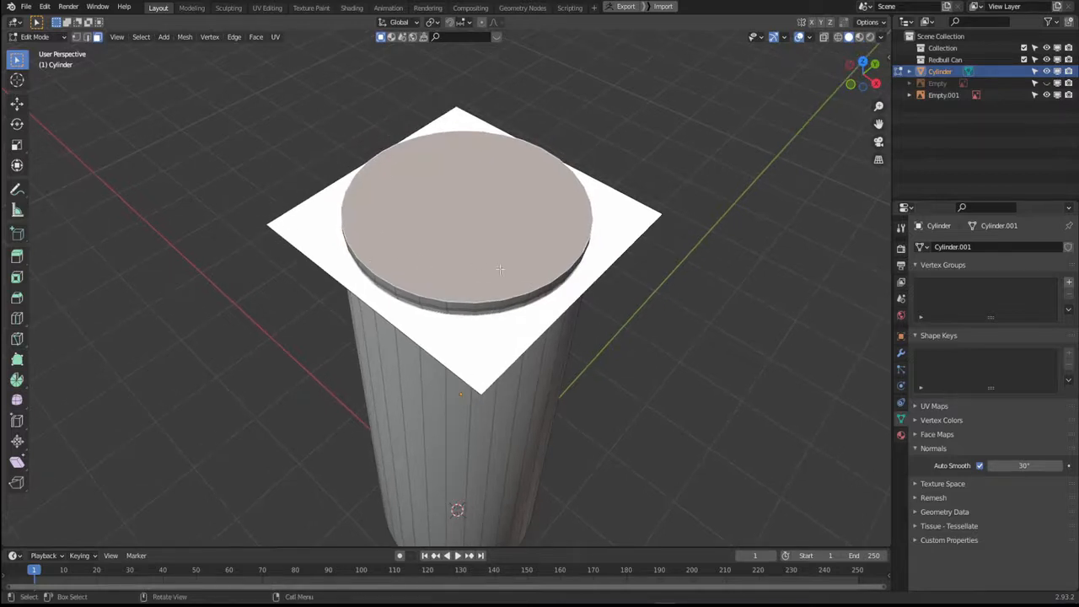
key("i")
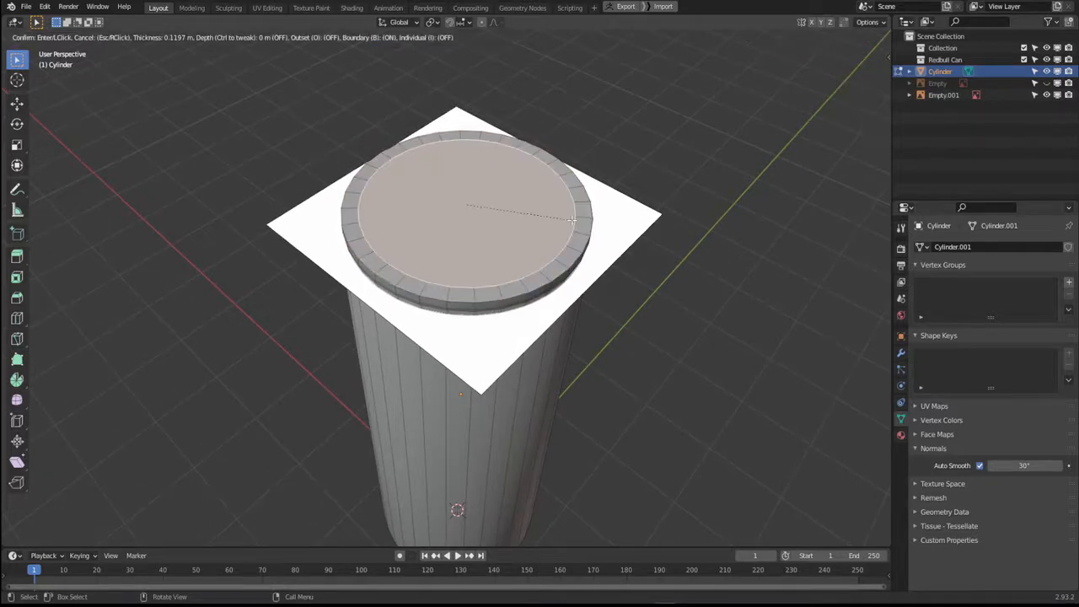
left_click(690, 223)
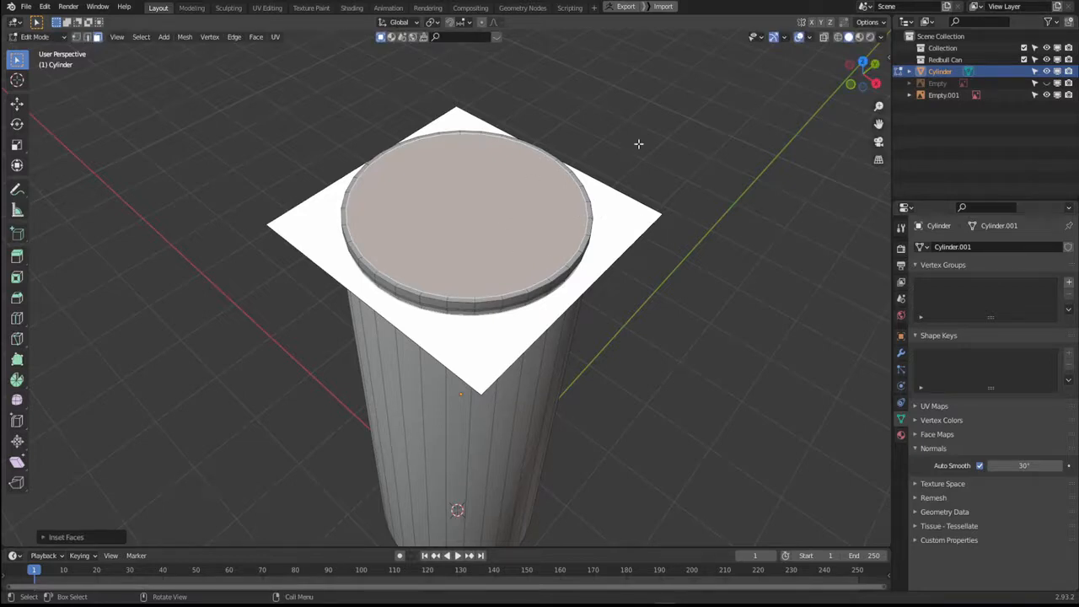
Scale the inset top face to about 0.92 and extrude it about 0.056 m down along Z.
key("s")
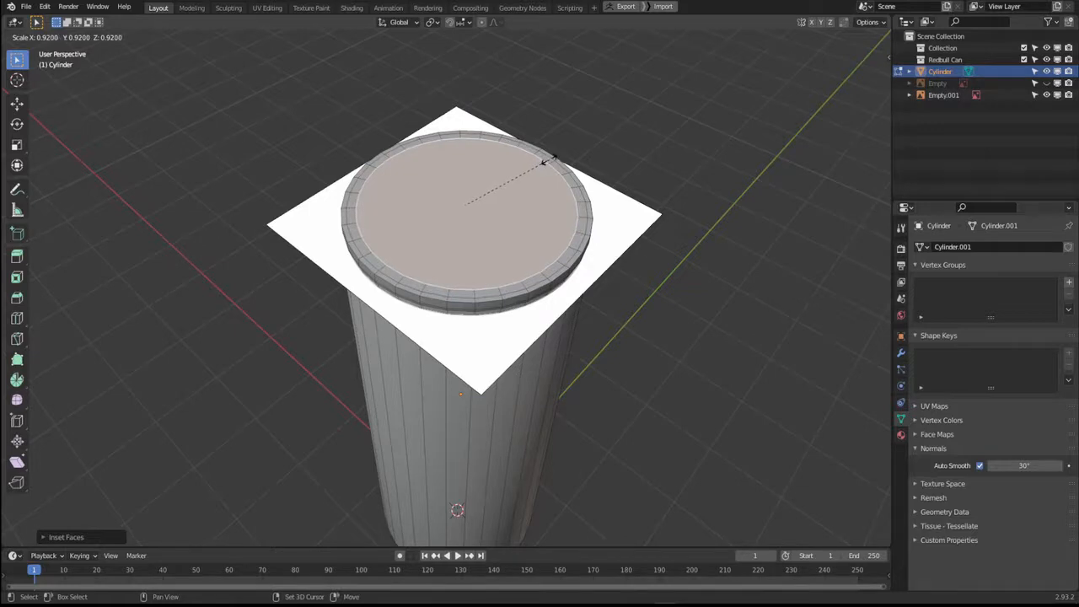
left_click(544, 161)
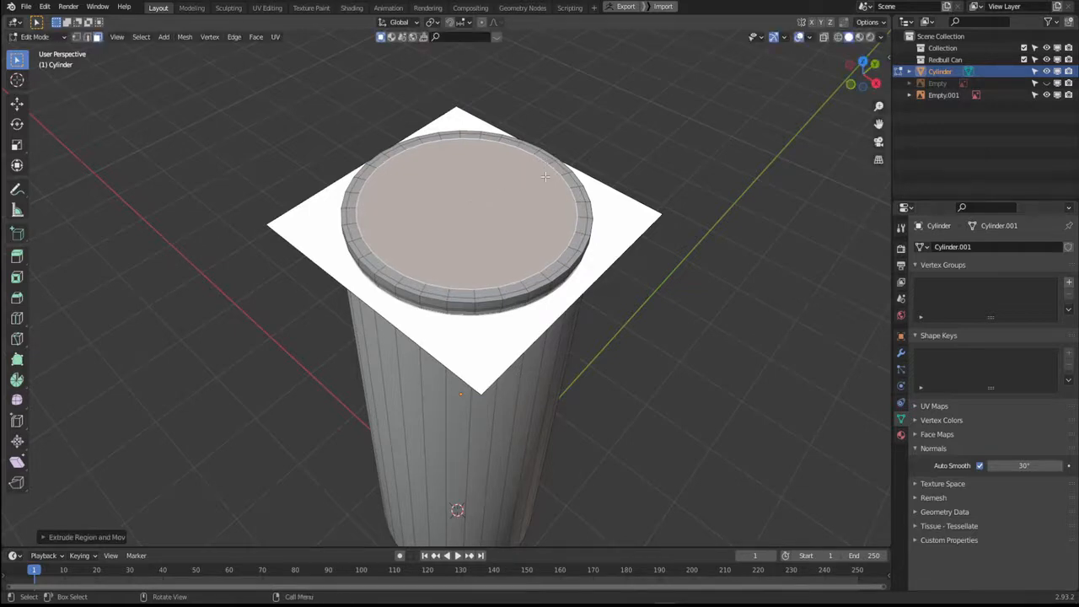
key("e")
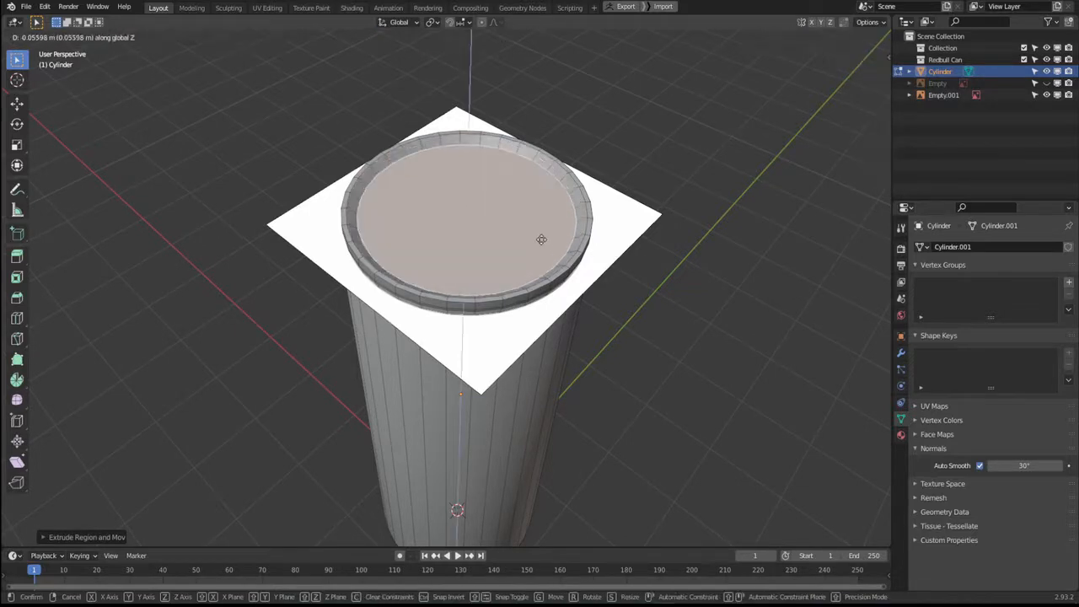
left_click(542, 239)
Resize the recessed lid face slightly and switch to edge selection mode.
middle_click_drag(541, 239, 428, 205)
key("s")
left_click(513, 125)
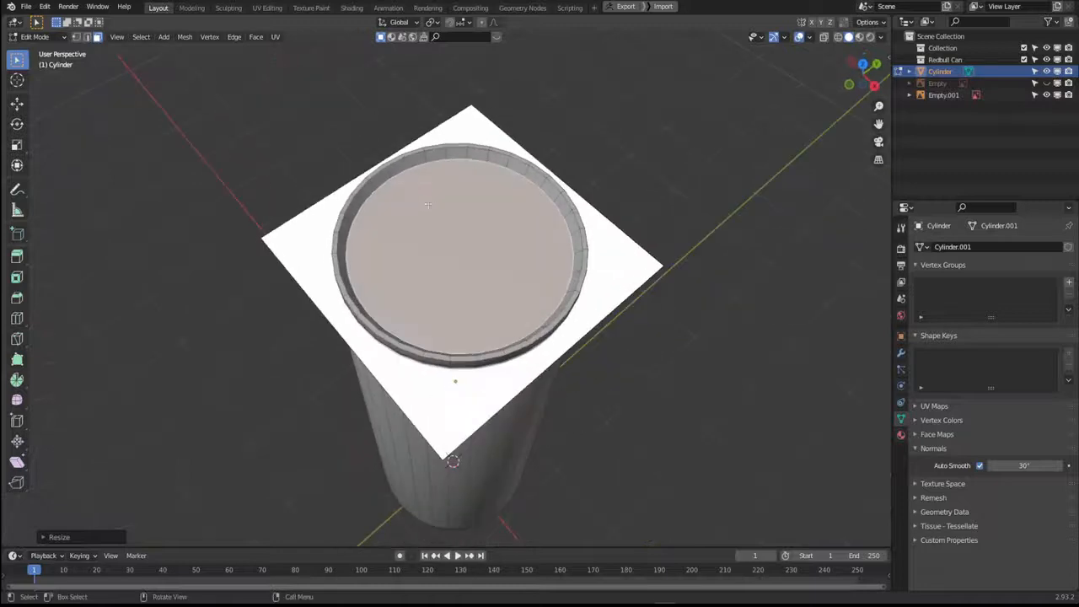
mouse_move(491, 216)
middle_mouse_down()
mouse_move(477, 92)
mouse_move(479, 222)
middle_mouse_up()
key("2")
middle_click_drag(402, 233, 376, 205)
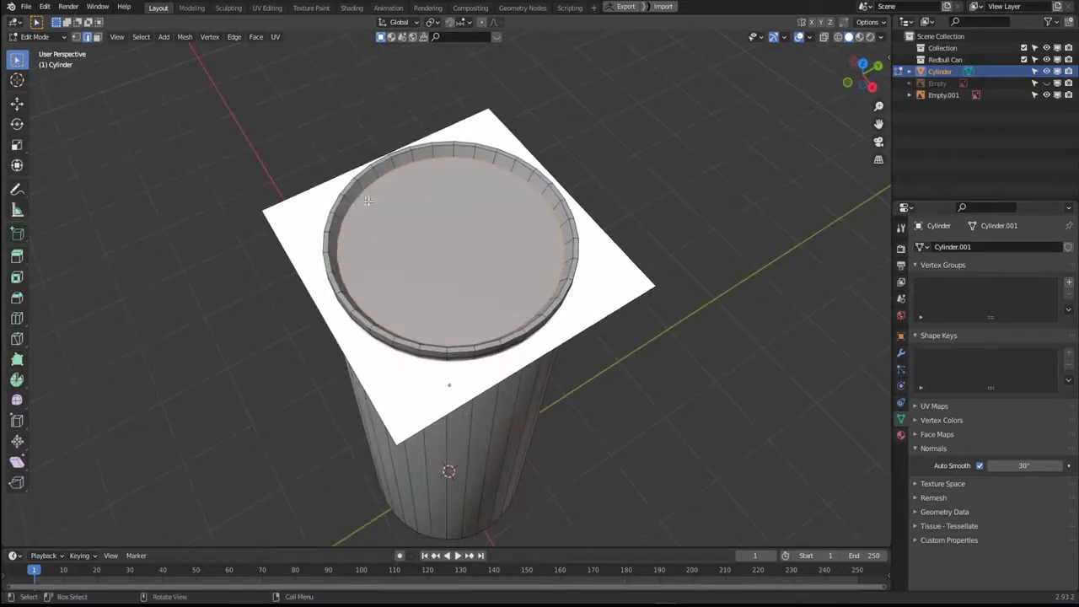
left_click(354, 189, "alt")
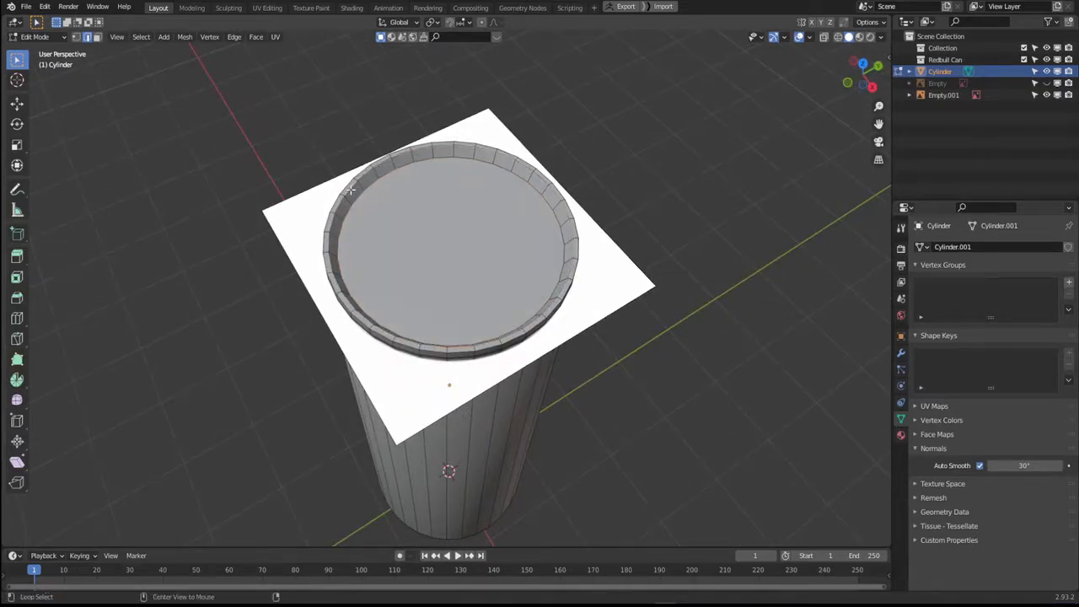
key("ctrl+b")
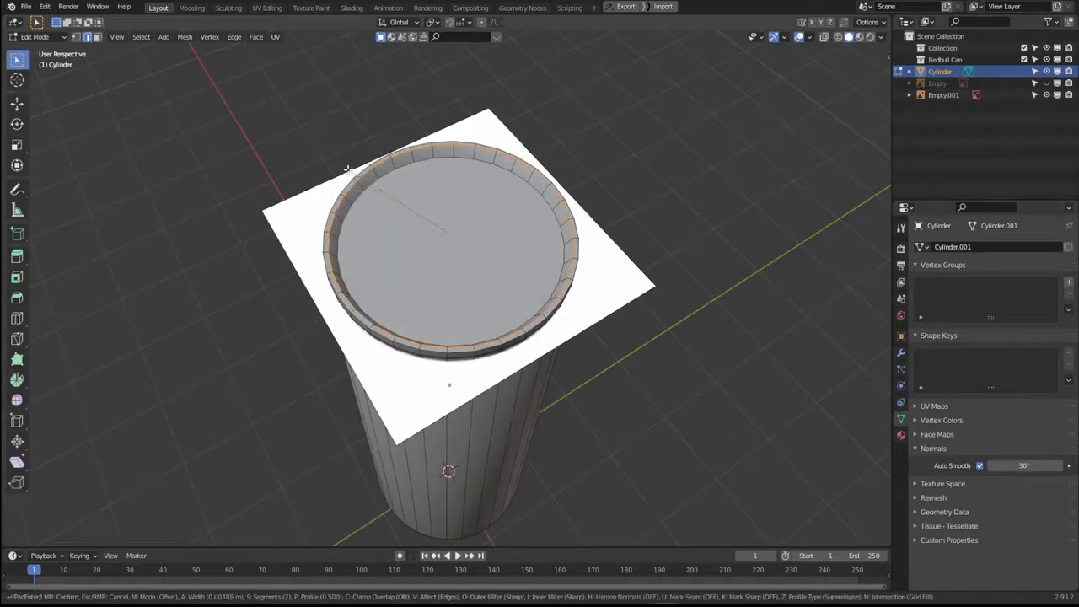
left_click(344, 166)
Select the two adjacent edge loops on the top of the can's rim and bevel them to round the lip.
middle_click_drag(344, 166, 527, 310)
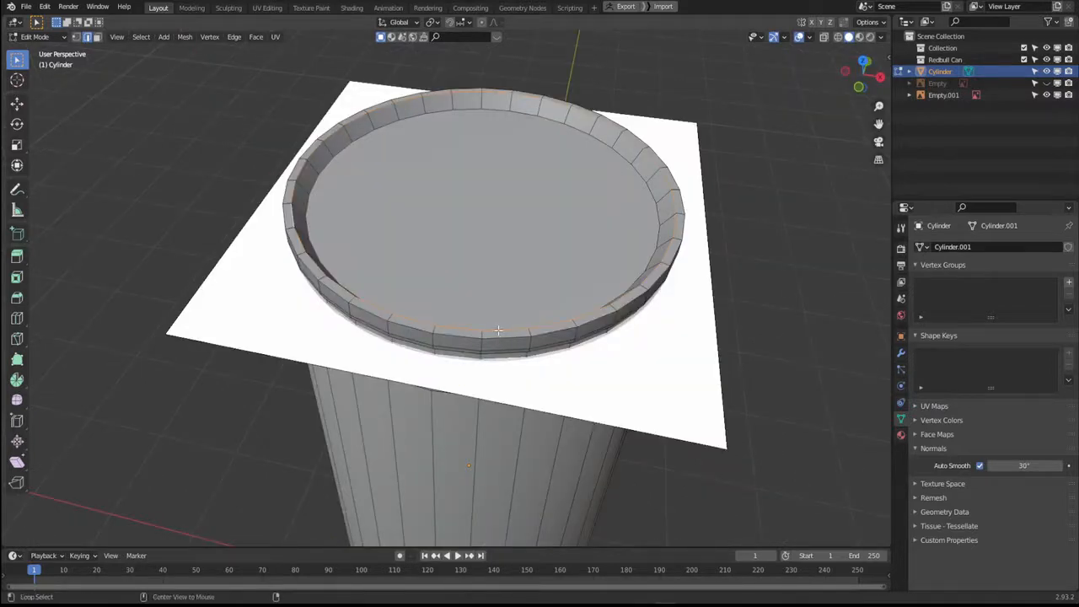
left_click(494, 330, "alt")
left_click(497, 338, "alt+shift")
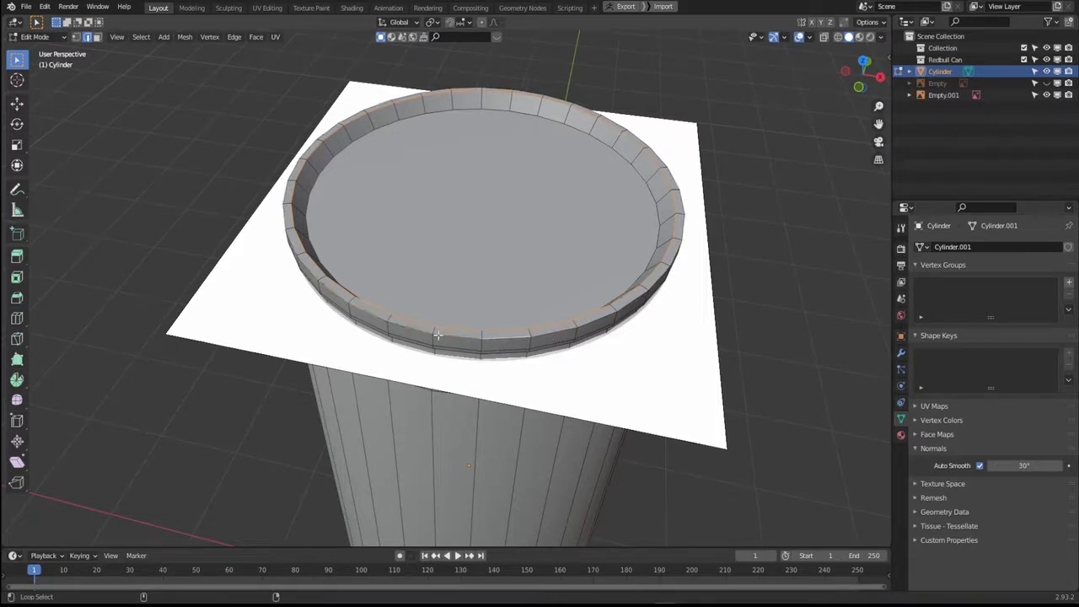
key("ctrl+b")
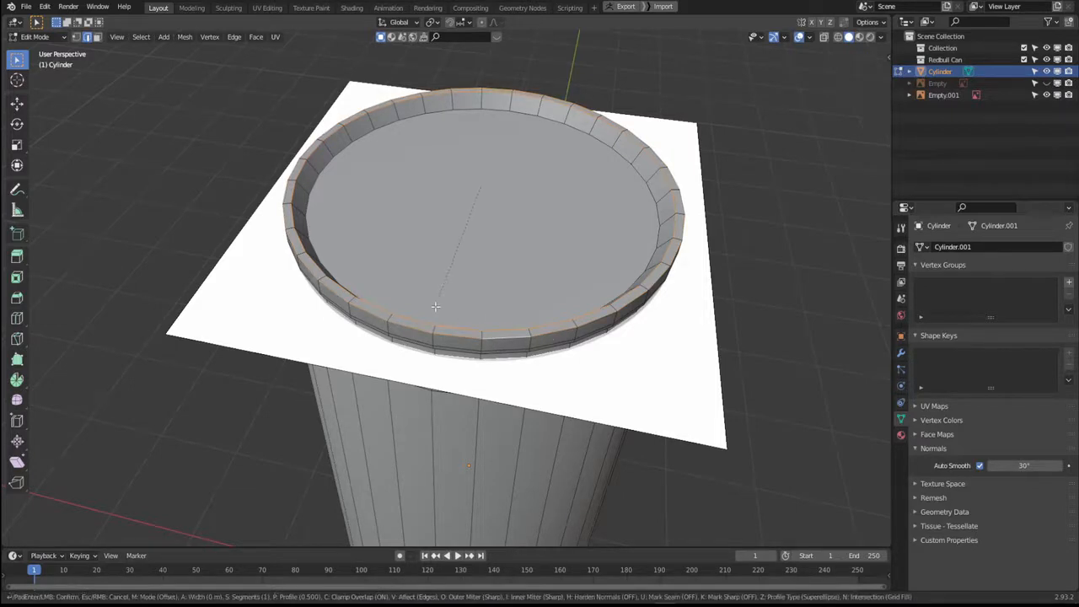
left_click(411, 326)
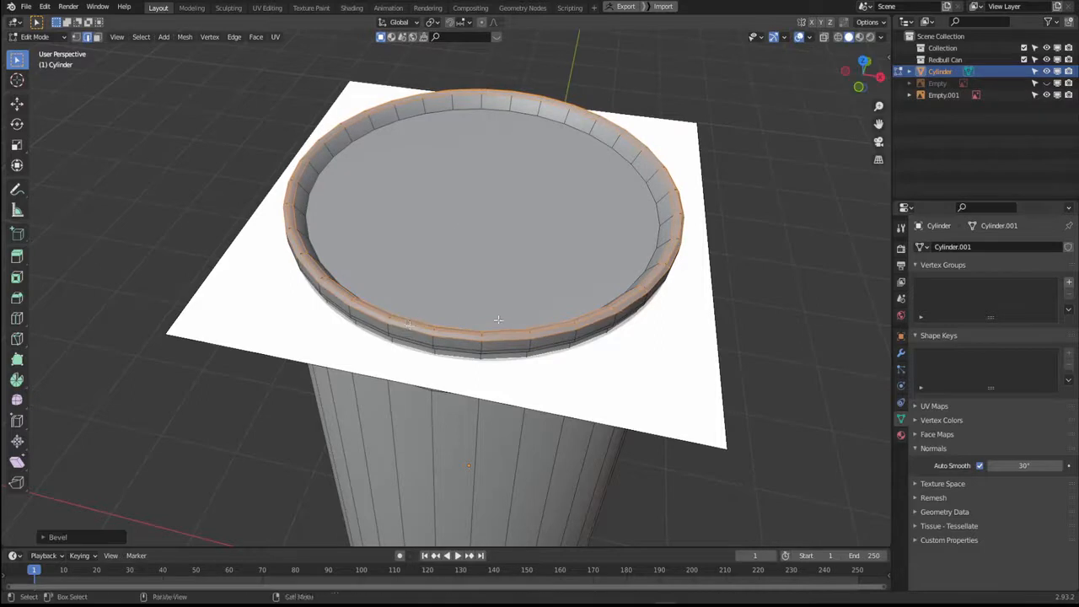
middle_click_drag(498, 319, 425, 242)
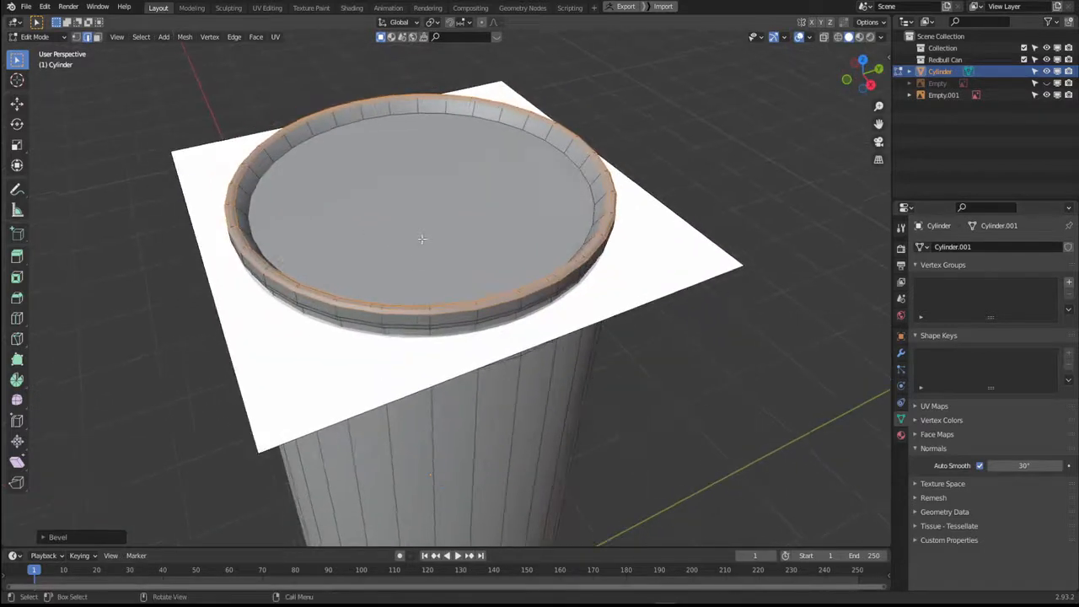
Using X-ray in top orthographic view, scale the recessed lid face to about 0.85 to match the reference's inner lid panel.
key("KP_7")
middle_click_drag(508, 288, 545, 217, "shift")
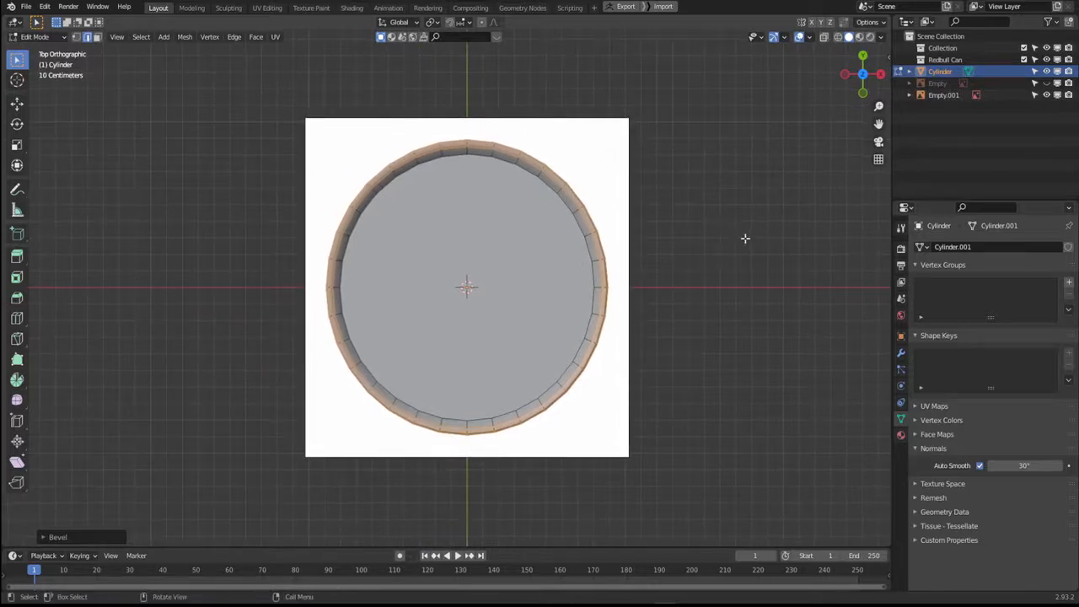
key("alt+z")
scroll(478, 230, "up", 2)
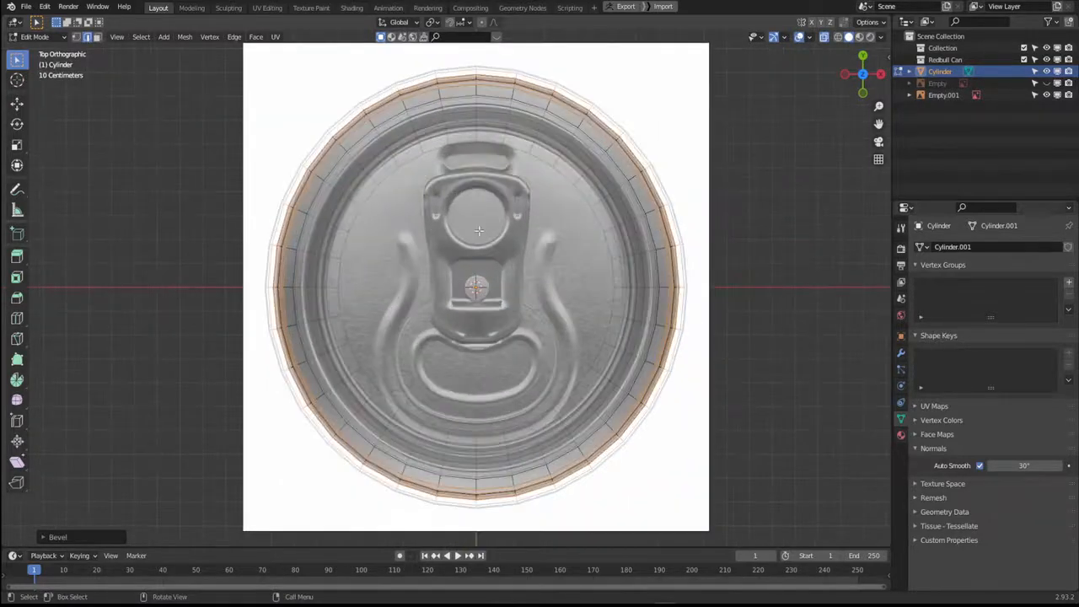
scroll(478, 230, "down", 2)
middle_click_drag(478, 231, 598, 273, "shift")
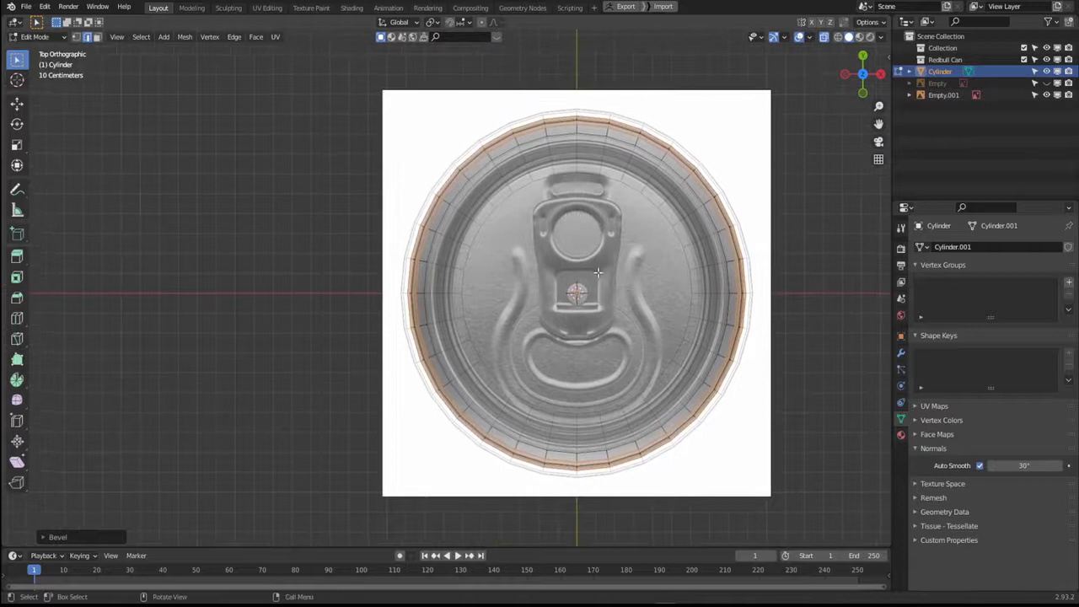
key("3")
key("alt+a")
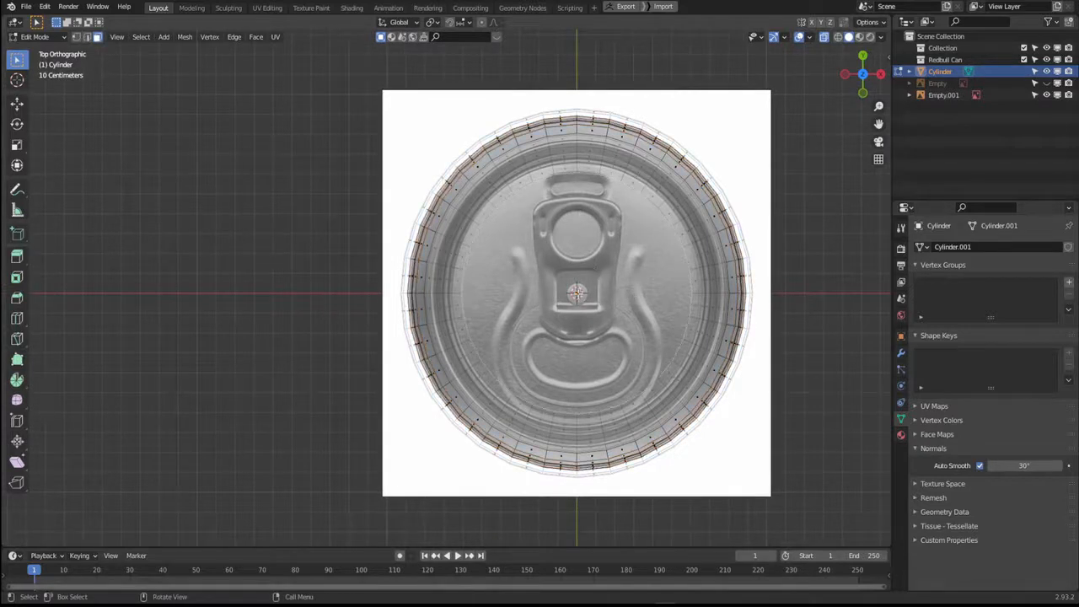
left_click(576, 292)
key("s")
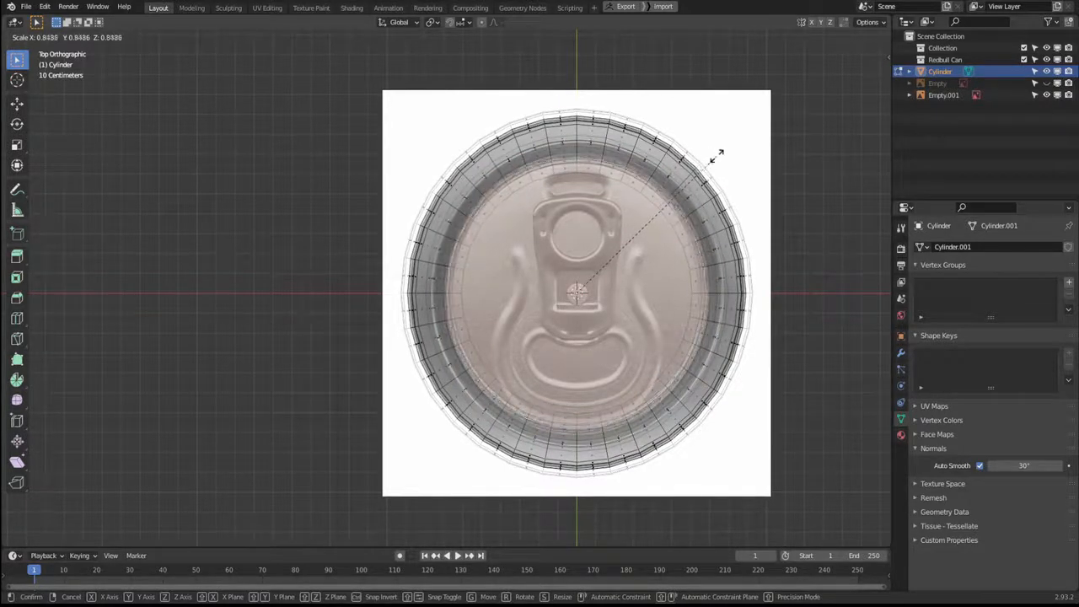
left_click(745, 135)
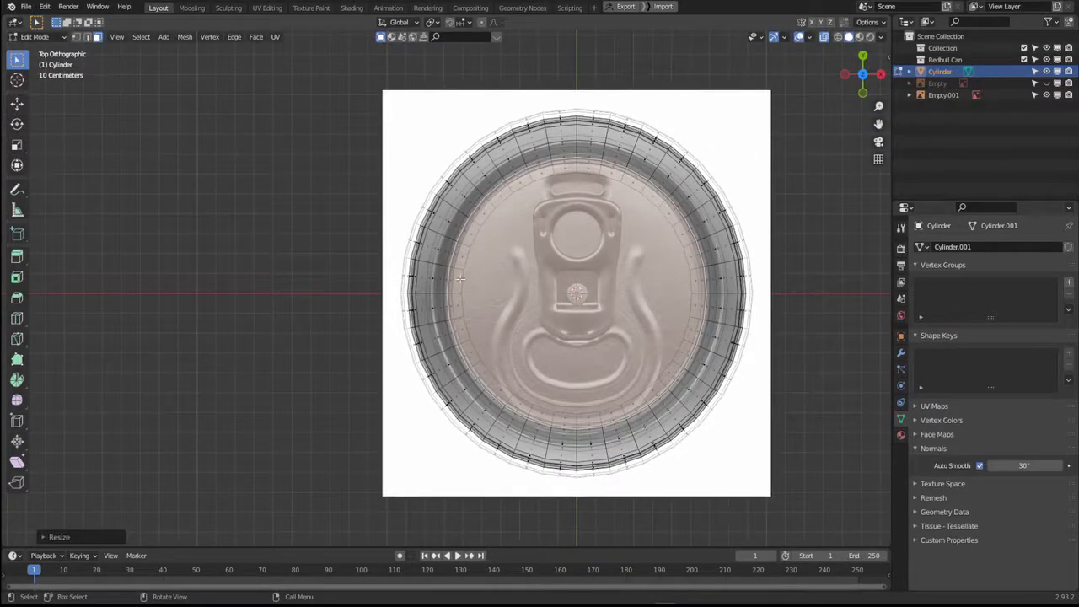
Turn off X-ray and add a centered loop cut around the sloped ring between the rim and the lid face.
middle_click_drag(693, 253, 481, 266)
scroll(477, 207, "down", 4)
key("alt+z")
scroll(499, 246, "up", 5)
key("ctrl+r")
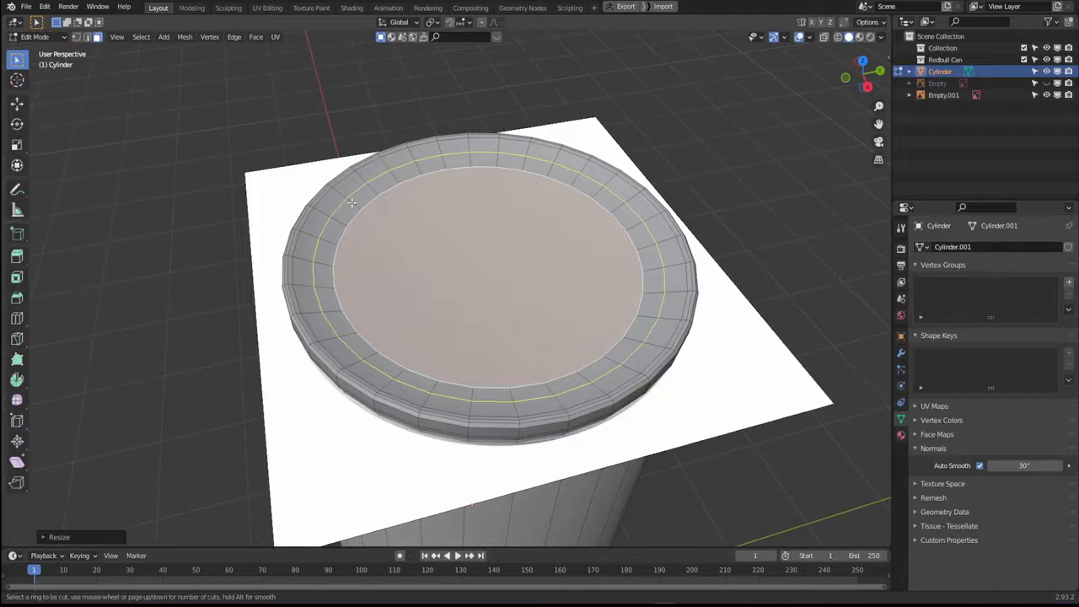
left_click(352, 203)
right_click(352, 203)
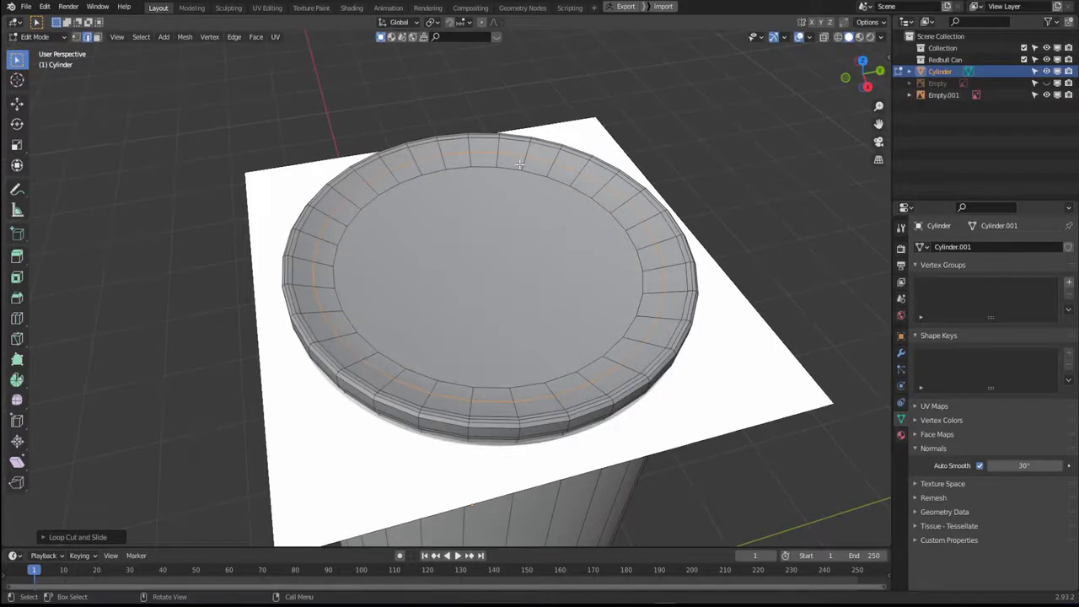
Scale the new edge loop outward in X and Y only, making the rim's inner wall nearly vertical.
key("s")
key("shift+z")
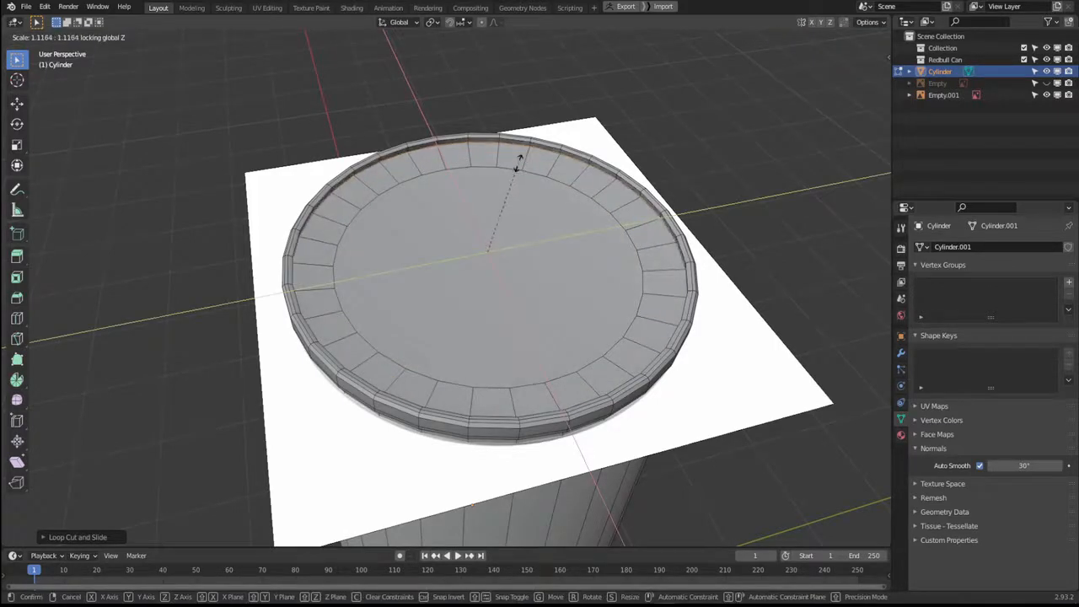
left_click(498, 179)
middle_click_drag(498, 178, 370, 135)
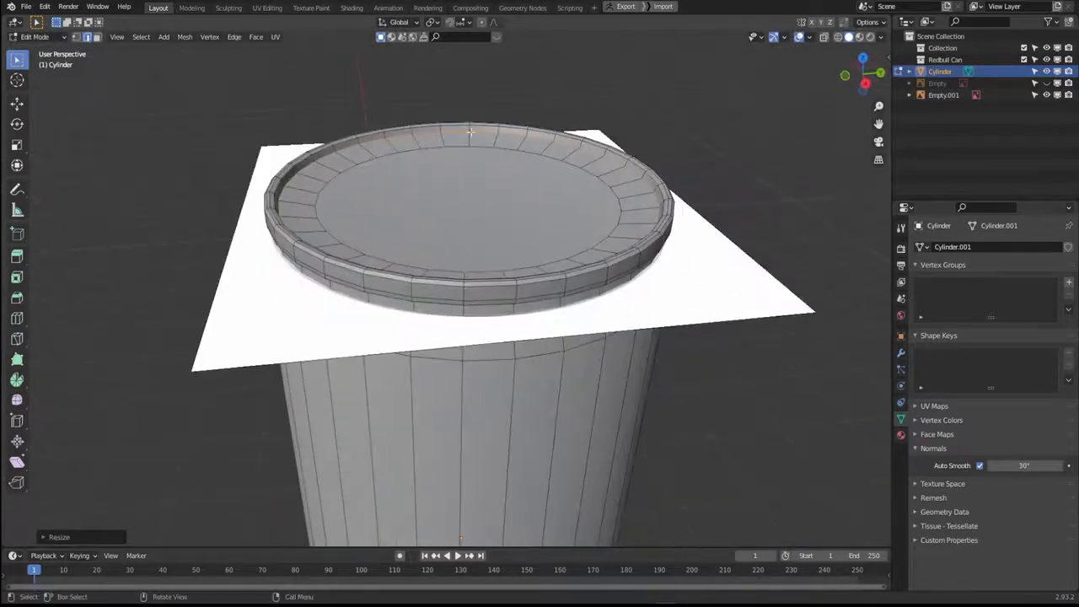
Add another centered loop cut around the ring surrounding the recessed lid face.
middle_click_drag(375, 189, 434, 254)
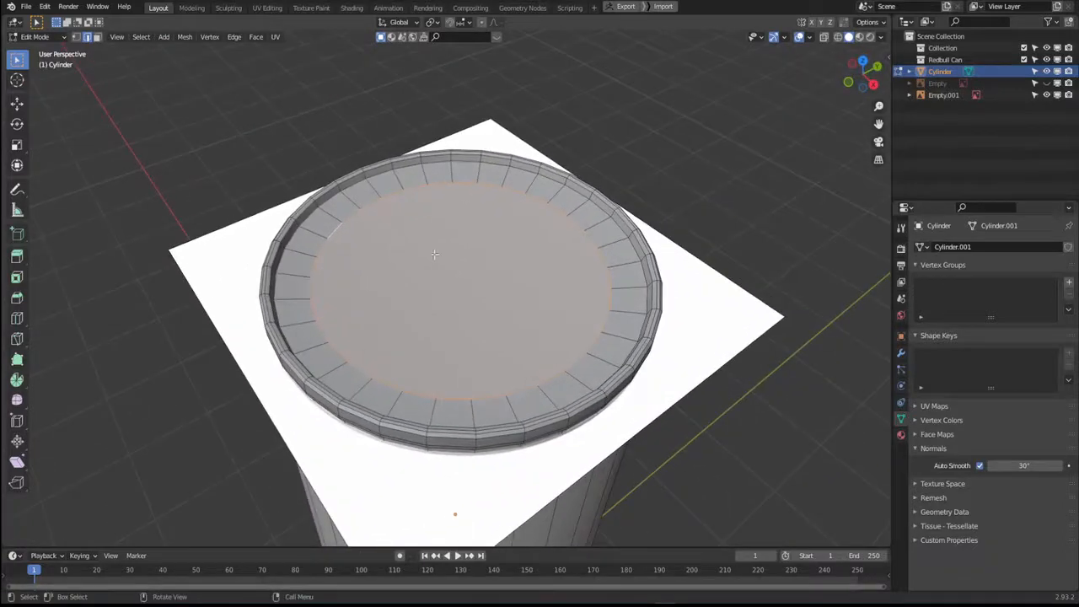
key("ctrl+r")
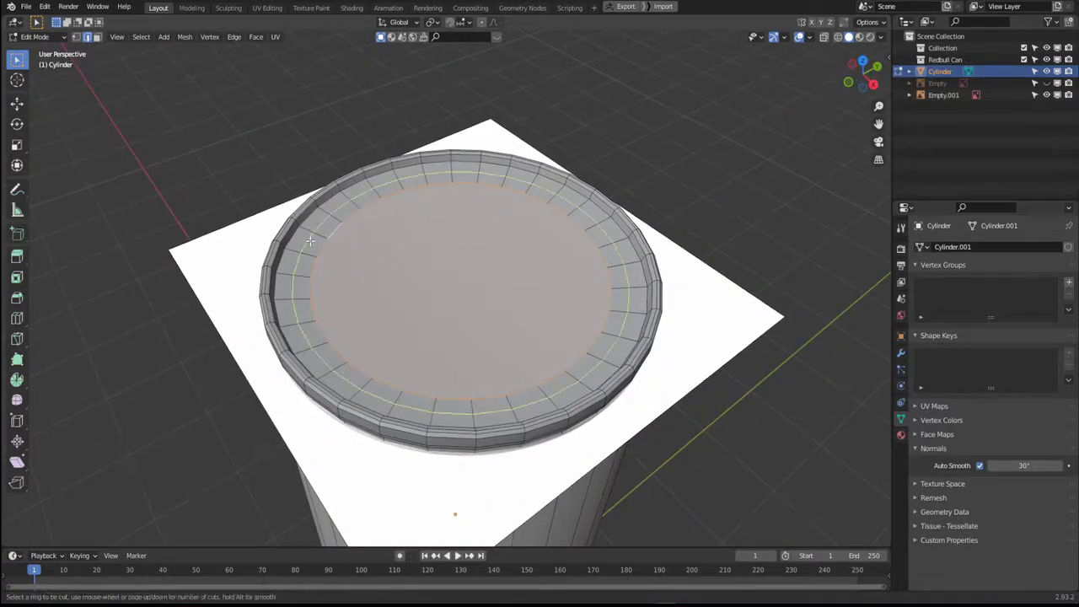
left_click(312, 241)
left_click(310, 241)
middle_click_drag(410, 252, 397, 245)
Lower the new edge loop along Z to form a groove around the lid panel and check it in top orthographic view.
key("g")
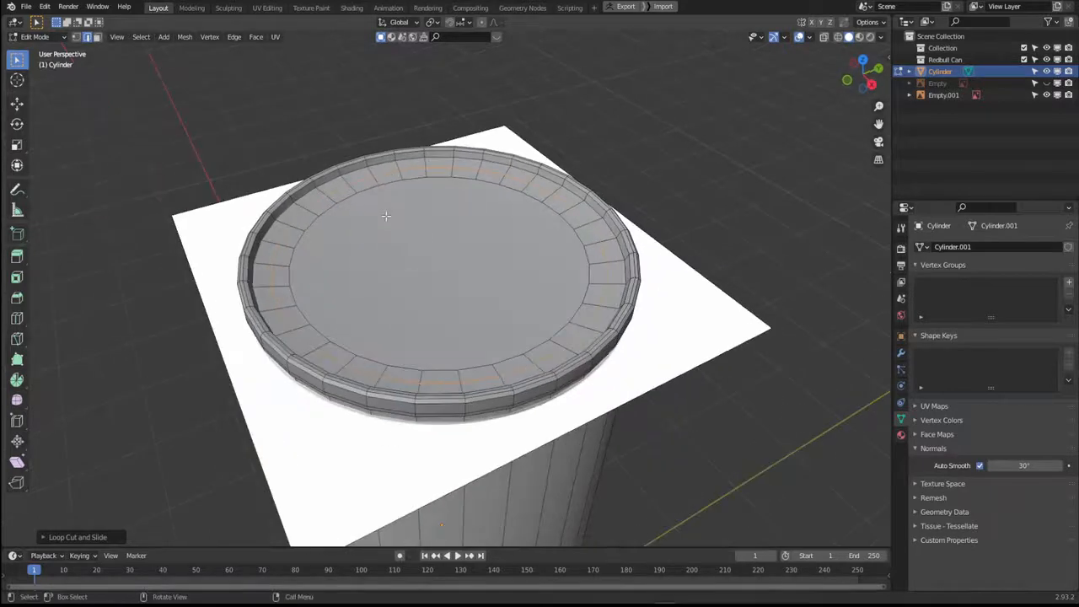
key("z")
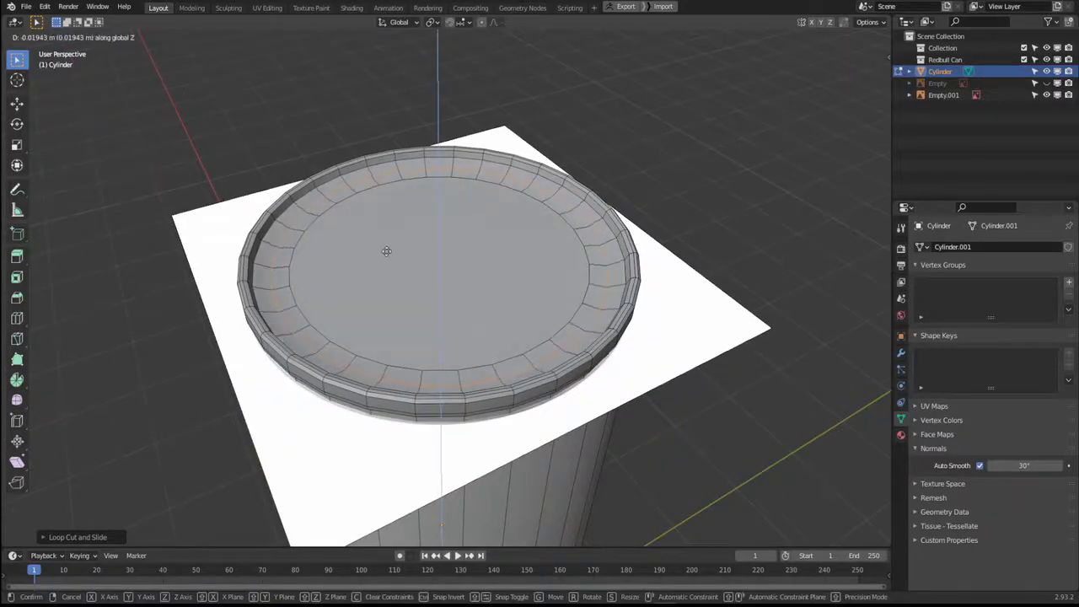
left_click(395, 275)
middle_click_drag(395, 275, 257, 266)
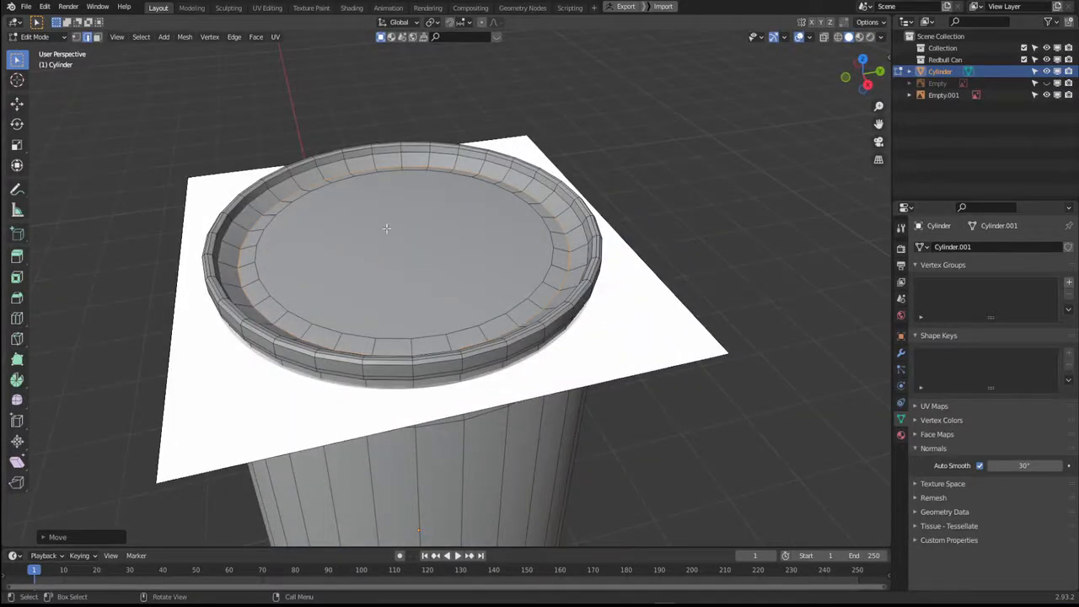
middle_click_drag(386, 227, 455, 242)
key("KP_7")
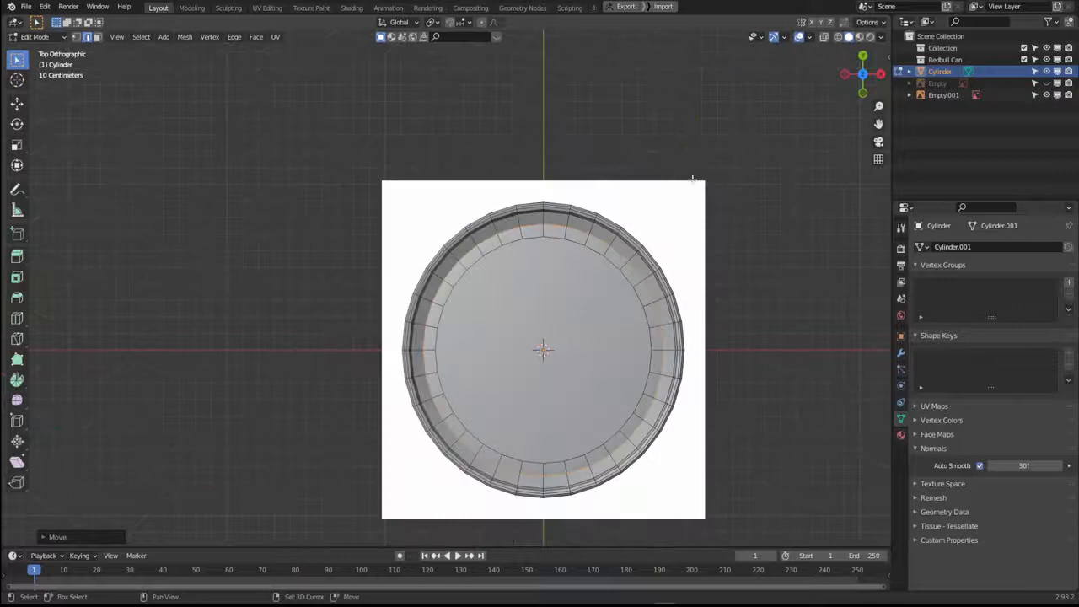
Select the large round lid face in face mode and duplicate it in place.
middle_click_drag(504, 182, 403, 180, "shift")
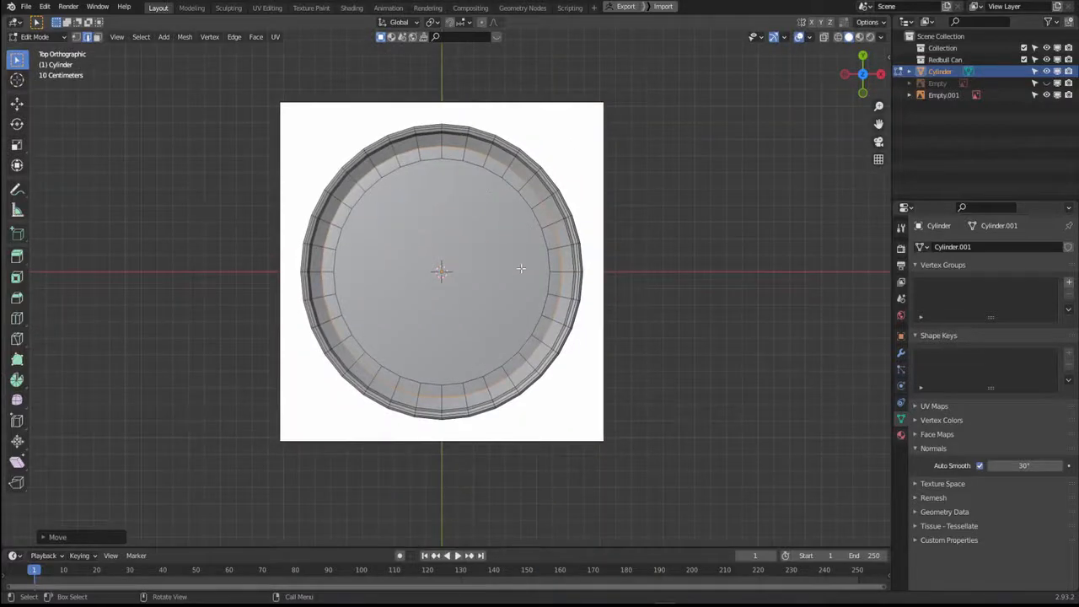
scroll(491, 283, "up", 1)
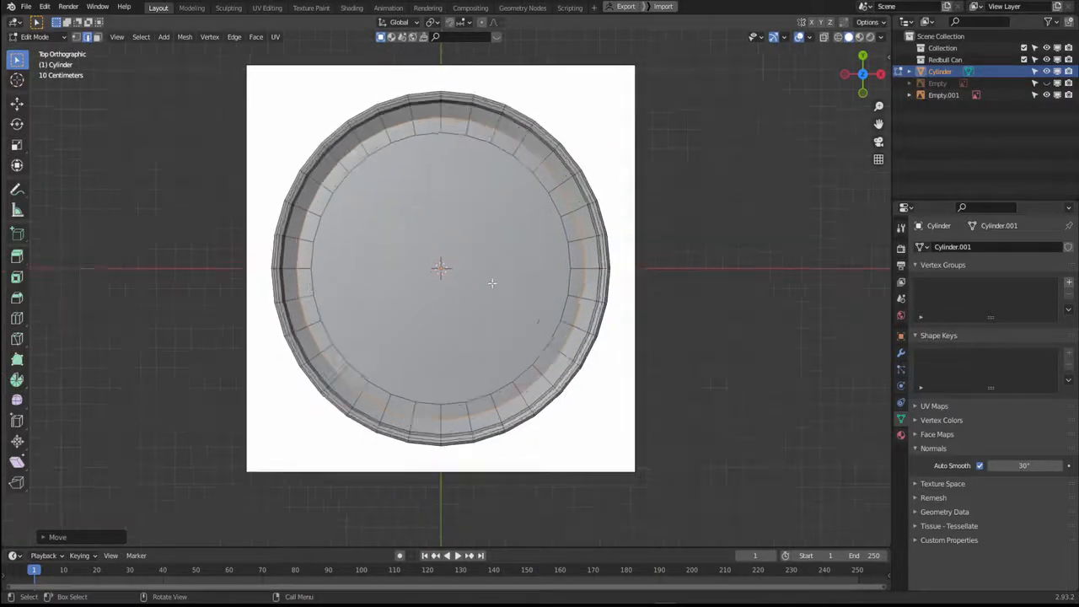
key("3")
left_click(468, 229)
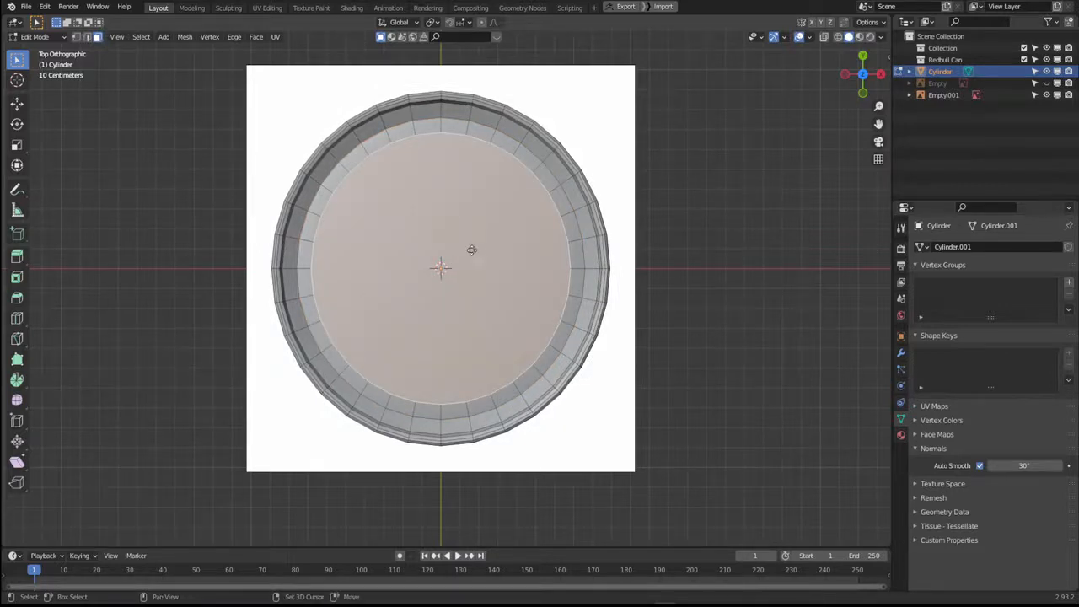
key("g")
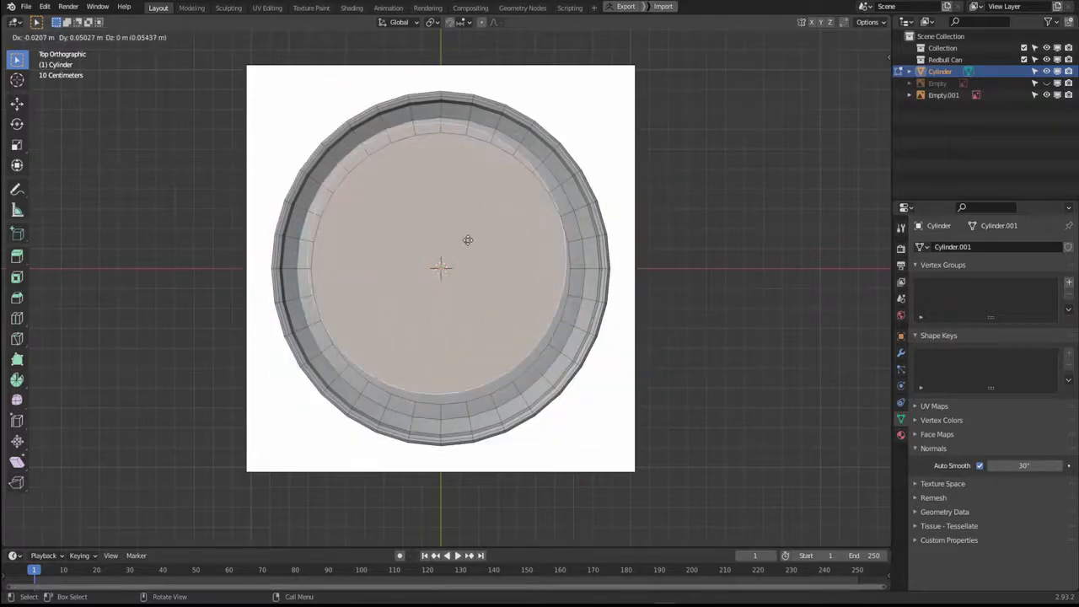
right_click(468, 241)
middle_click_drag(587, 291, 468, 179)
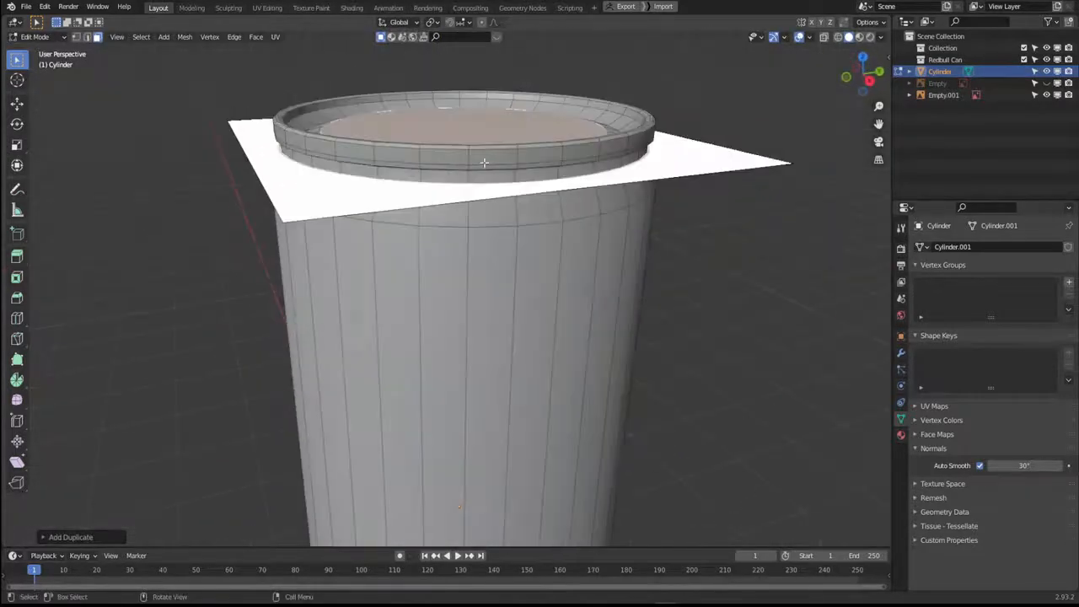
key("g")
key("z")
right_click(482, 126)
Separate the duplicated lid face from the can mesh into its own object by selection.
middle_click_drag(483, 131, 491, 224)
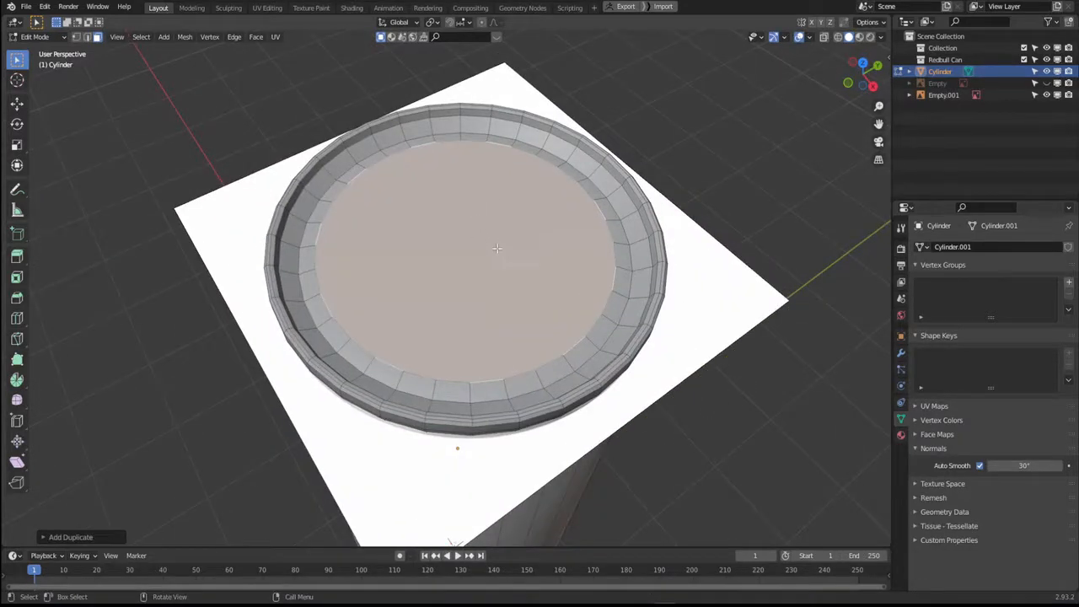
scroll(484, 256, "down", 4)
middle_click_drag(481, 396, 479, 333)
scroll(462, 403, "down", 5)
scroll(476, 305, "up", 5)
scroll(476, 306, "up", 4)
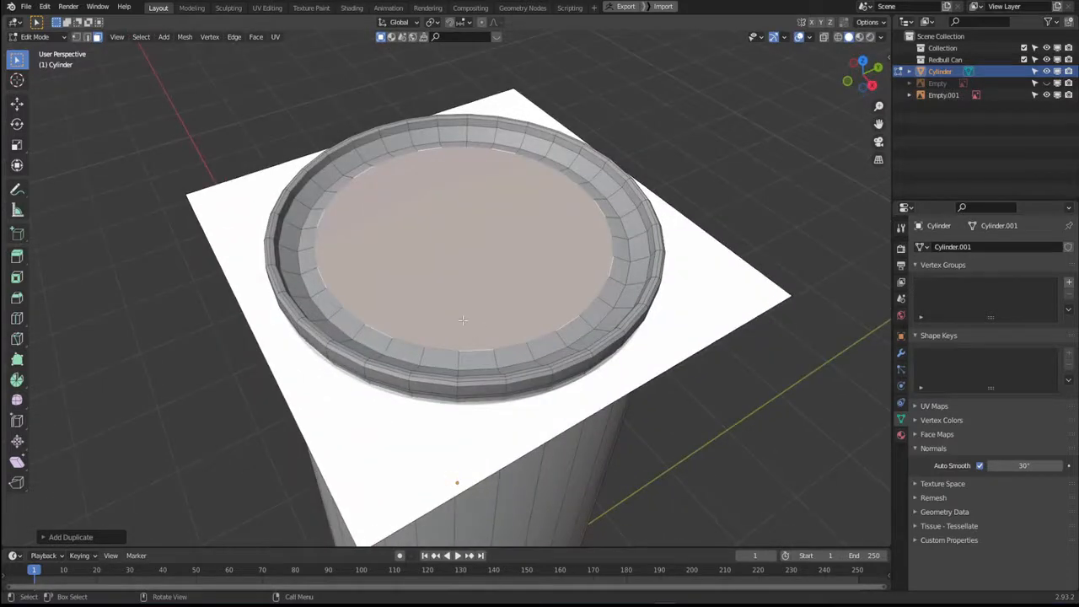
key("p")
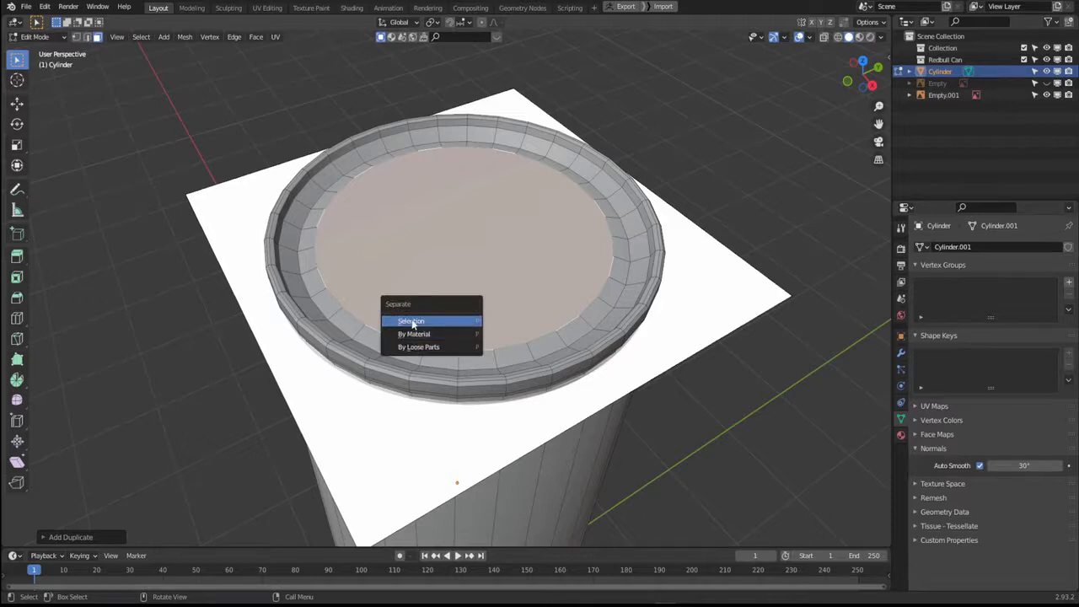
left_click(458, 326)
mouse_move(507, 264)
middle_mouse_down()
mouse_move(494, 241)
mouse_move(494, 250)
middle_mouse_up()
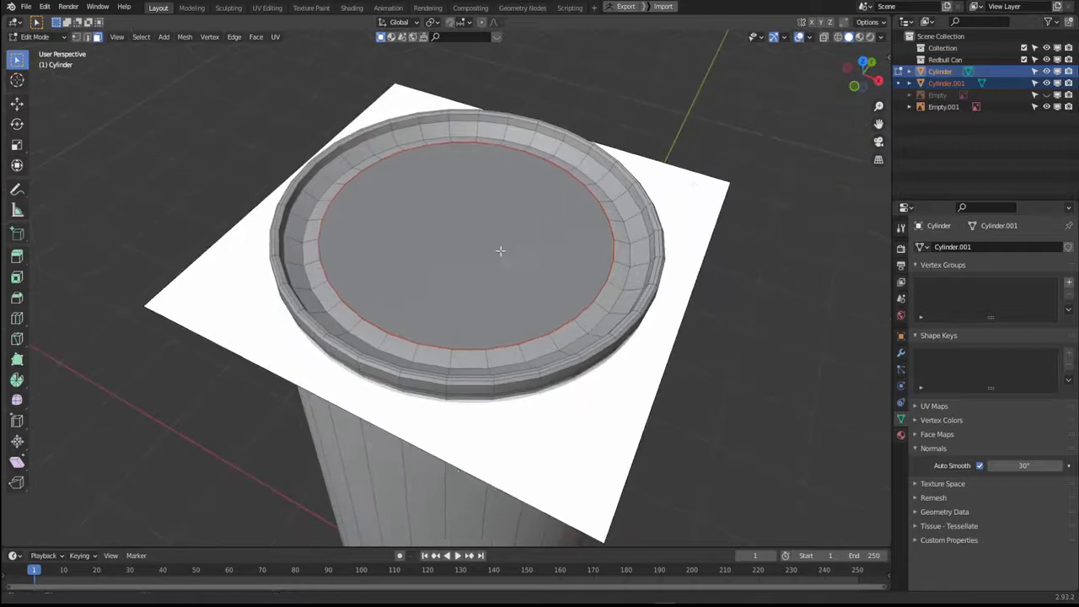
Return to Object Mode, select the can body and rename it RedbullCan.
left_click(943, 75)
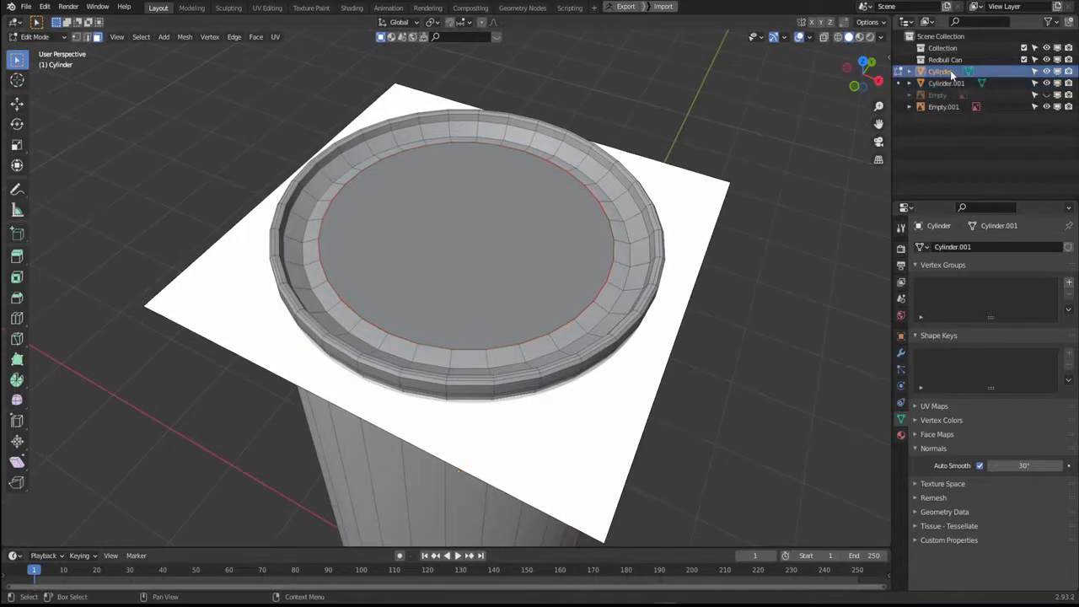
left_click(942, 84)
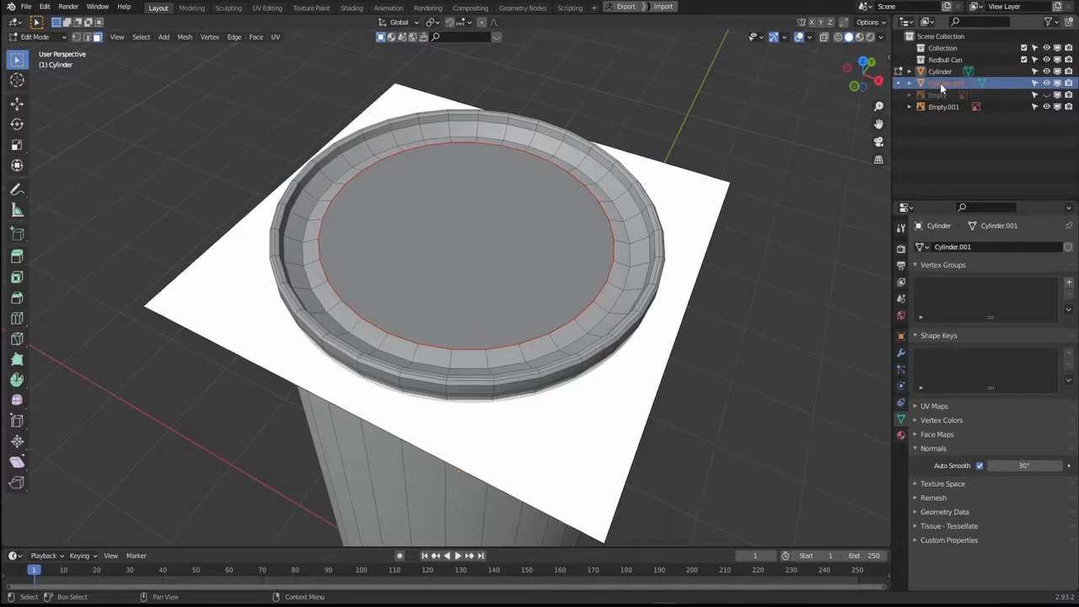
middle_click_drag(527, 180, 472, 167)
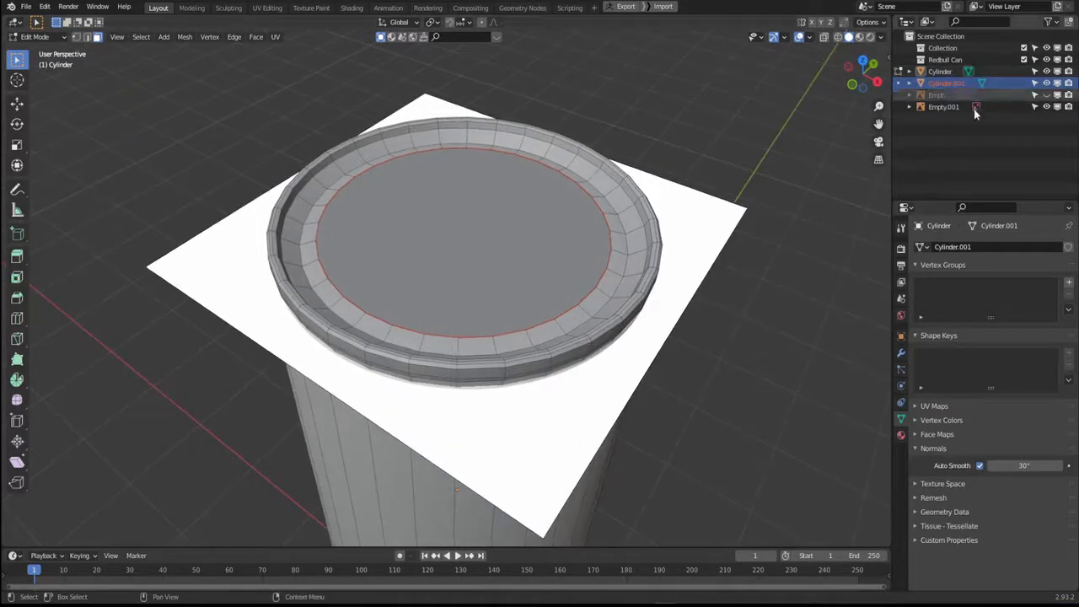
key("Tab")
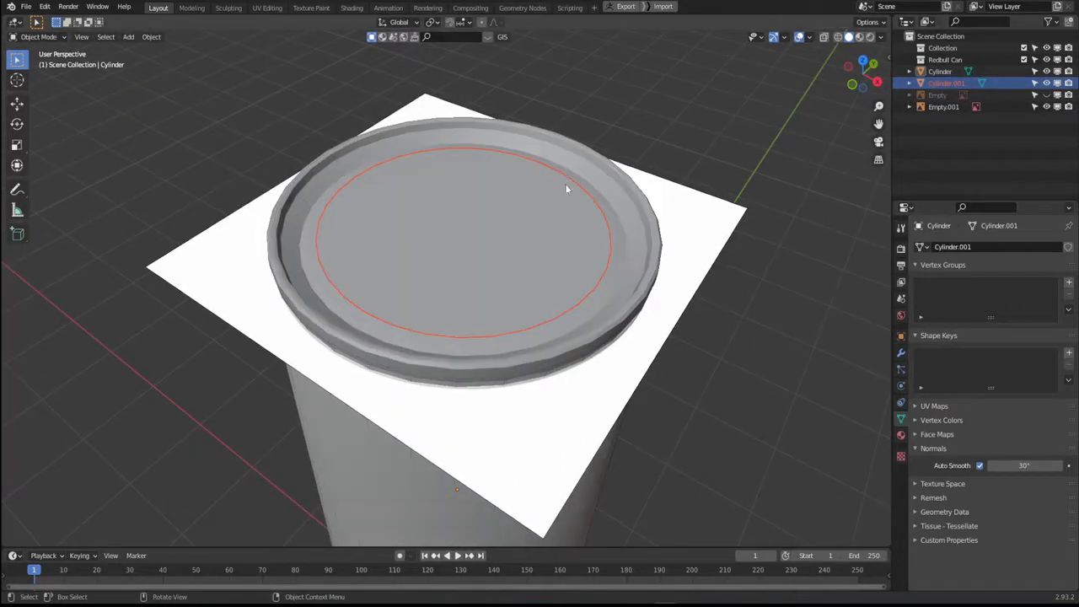
left_click(628, 188)
scroll(642, 208, "down", 5)
scroll(597, 301, "up", 1)
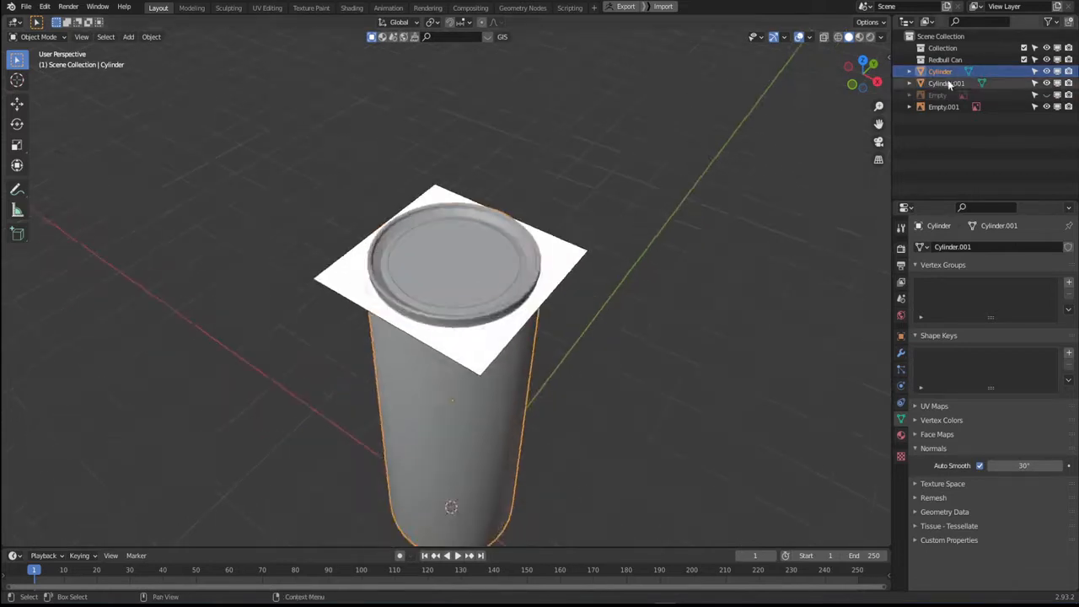
key("F2")
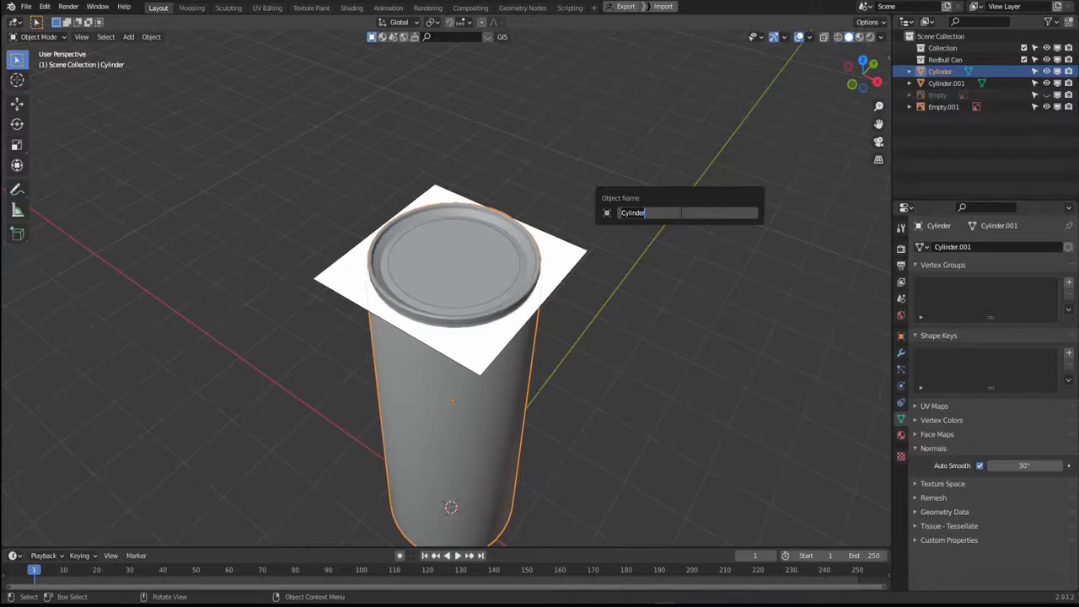
type("RedbullCan")
key("Return")
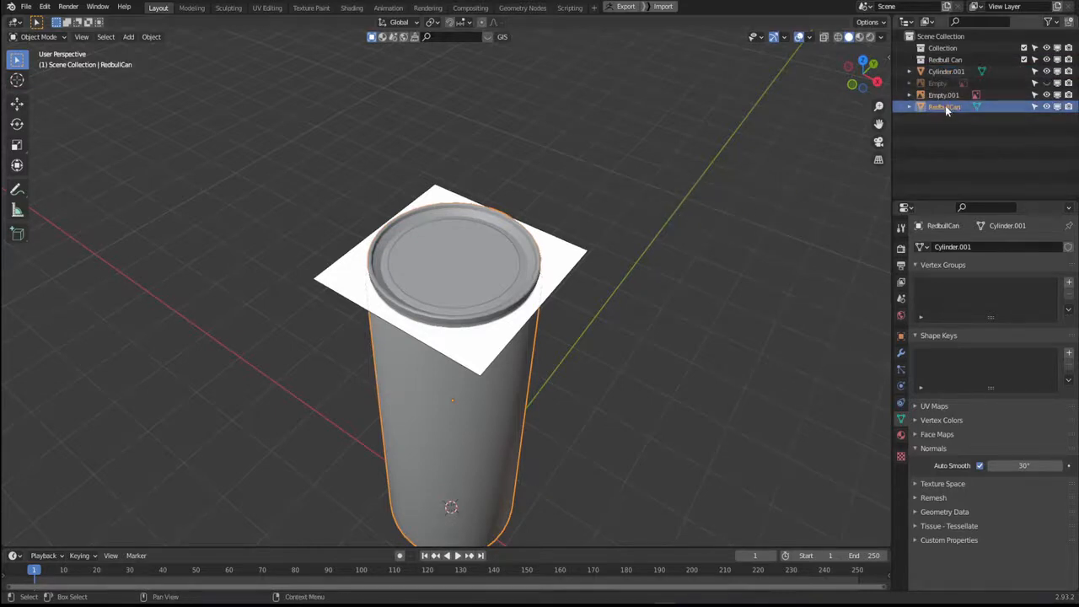
Rename the separated lid disc object to Lid.
left_click(945, 70)
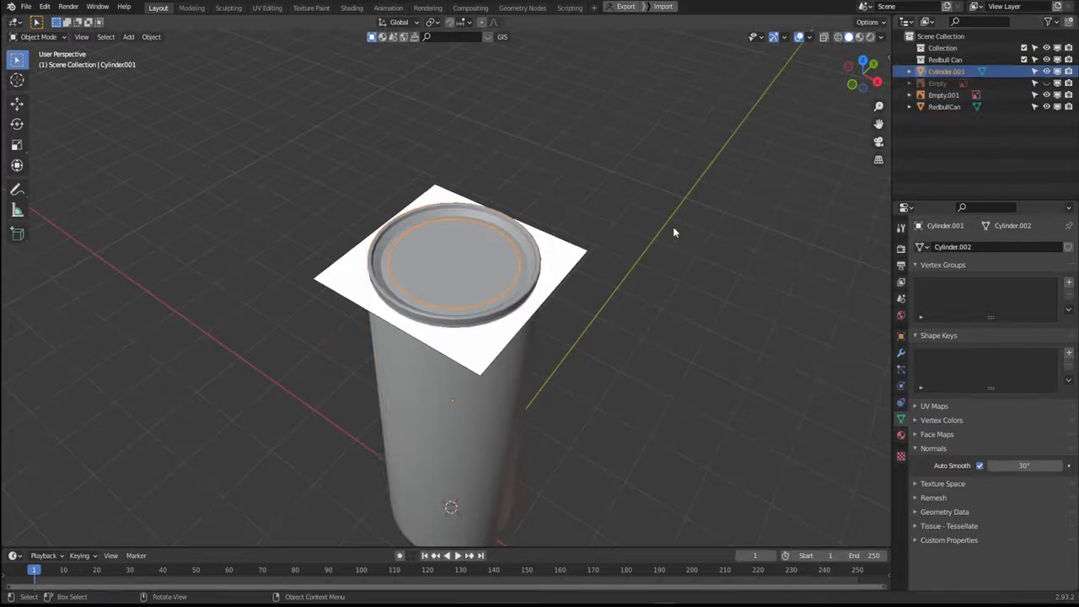
key("F2")
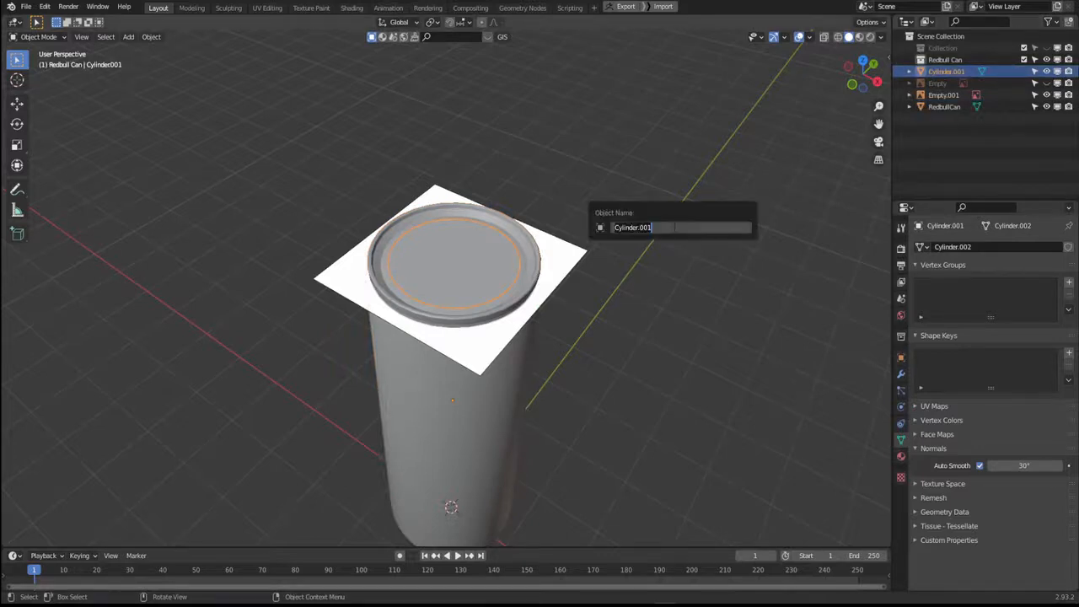
type("Lid")
key("Return")
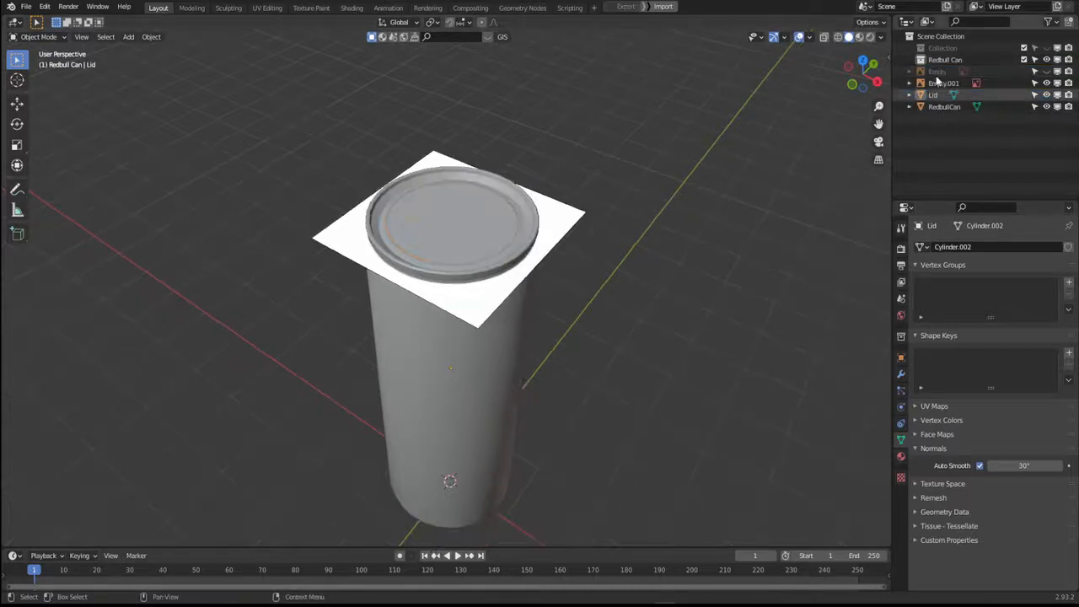
Move the can body, the lid and the top reference image into the Redbull Can collection, and collapse the collection.
left_click(940, 61)
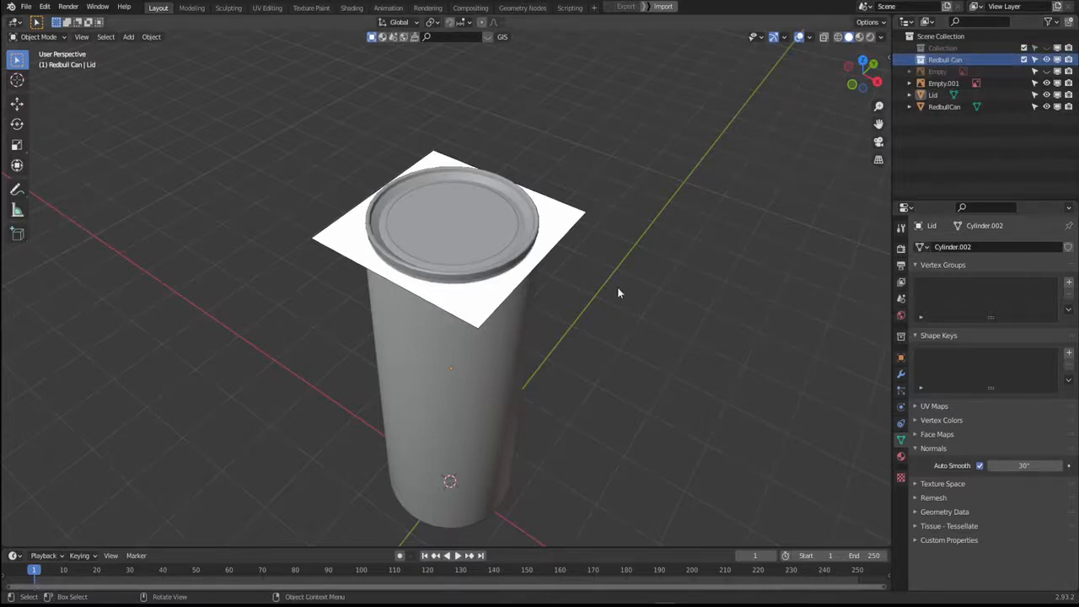
scroll(618, 293, "down", 2)
left_click_drag(578, 419, 391, 138)
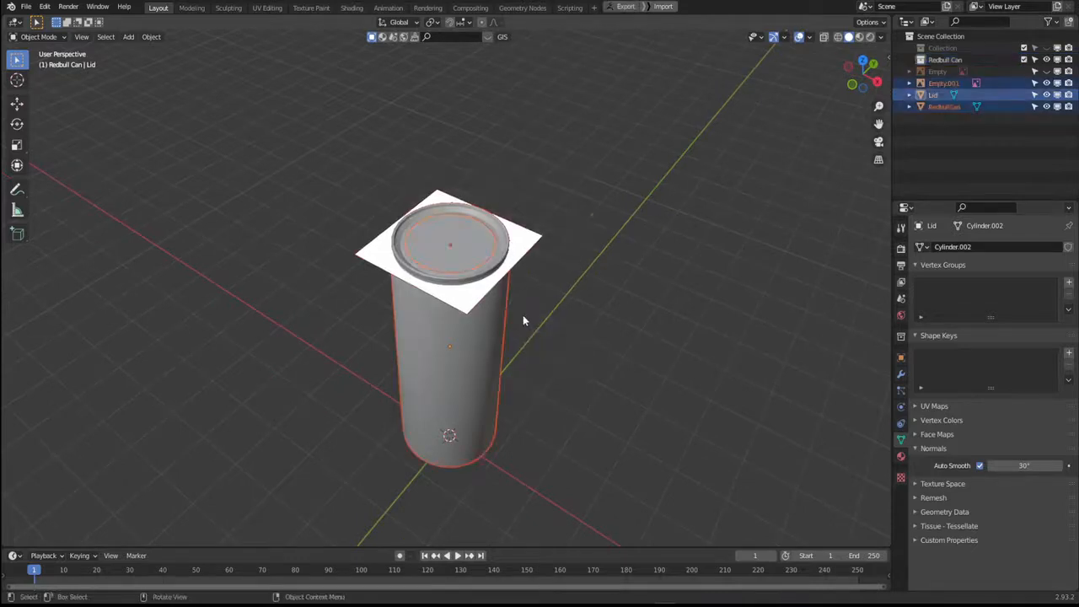
key("m")
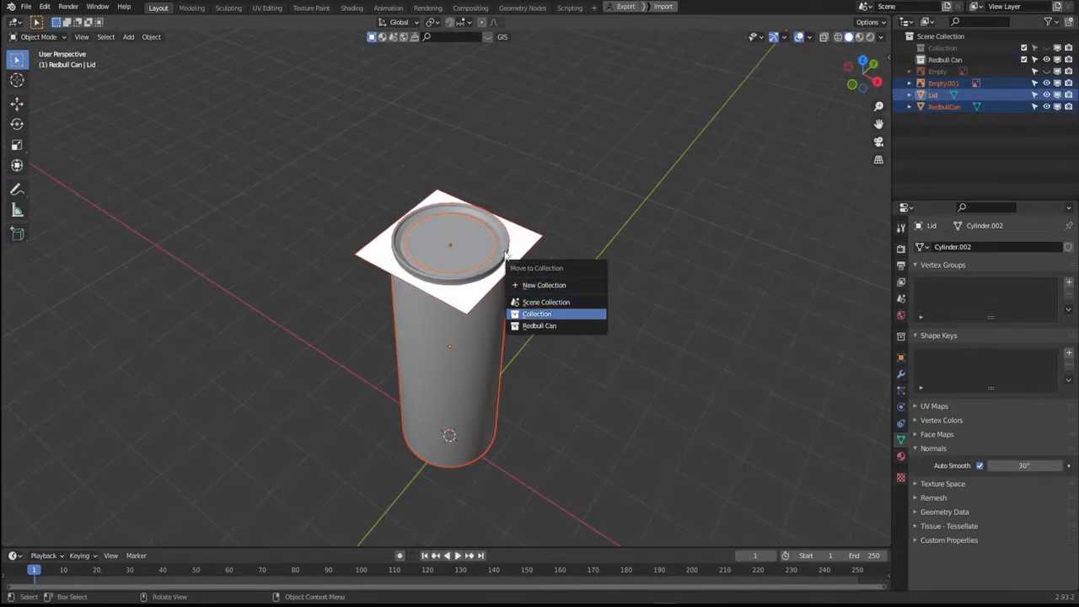
left_click(539, 326)
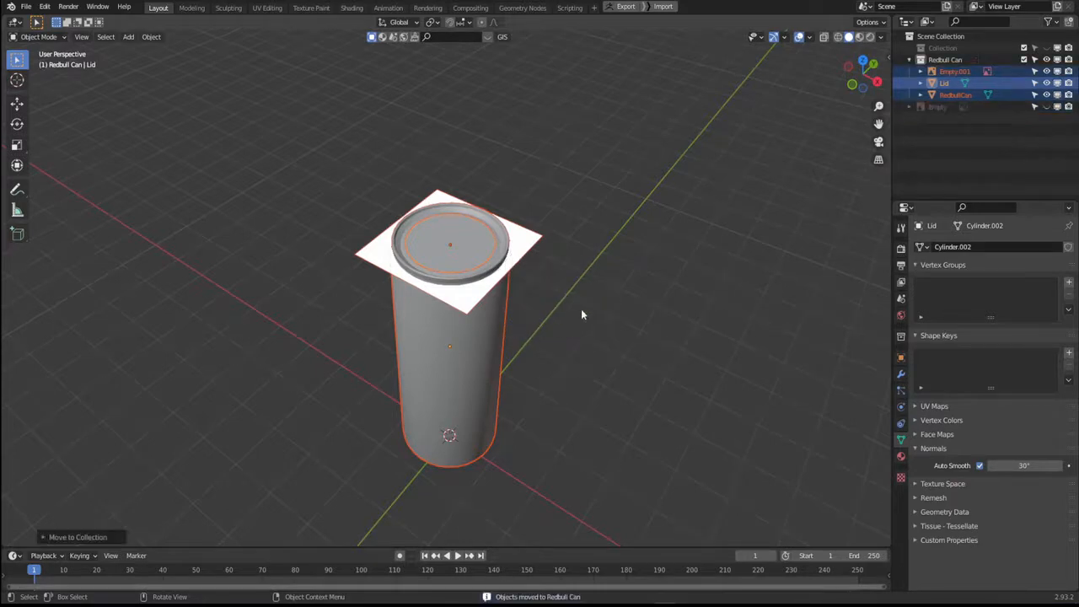
left_click(911, 59)
left_click(910, 59)
left_click(911, 59)
left_click(911, 60)
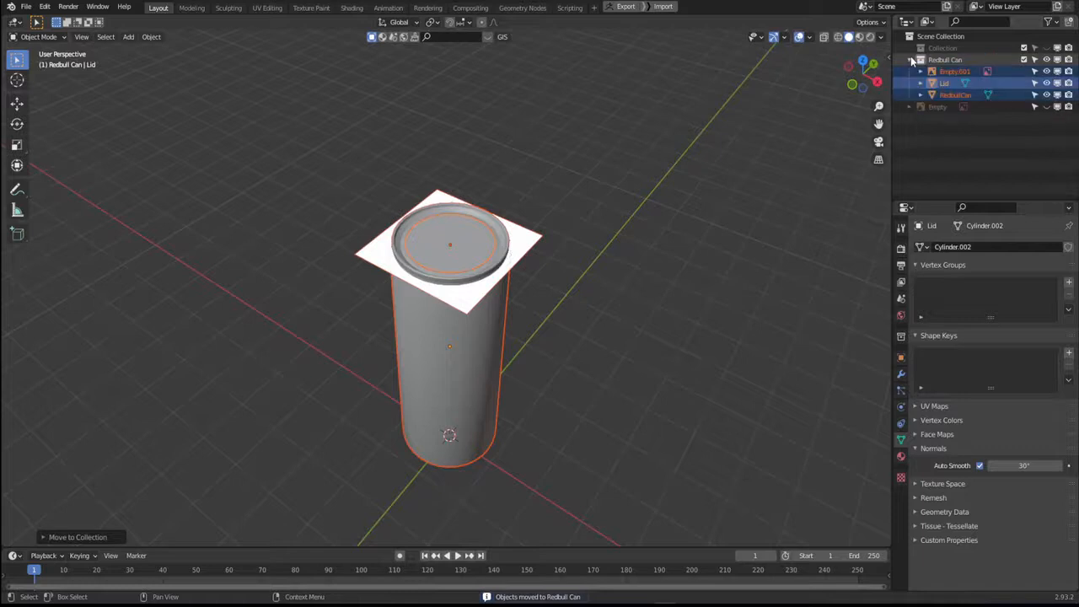
left_click(911, 59)
Select only the lid disc in top orthographic view, expand its collection, and enter Edit Mode with X-ray on.
key("alt+a")
key("KP_7")
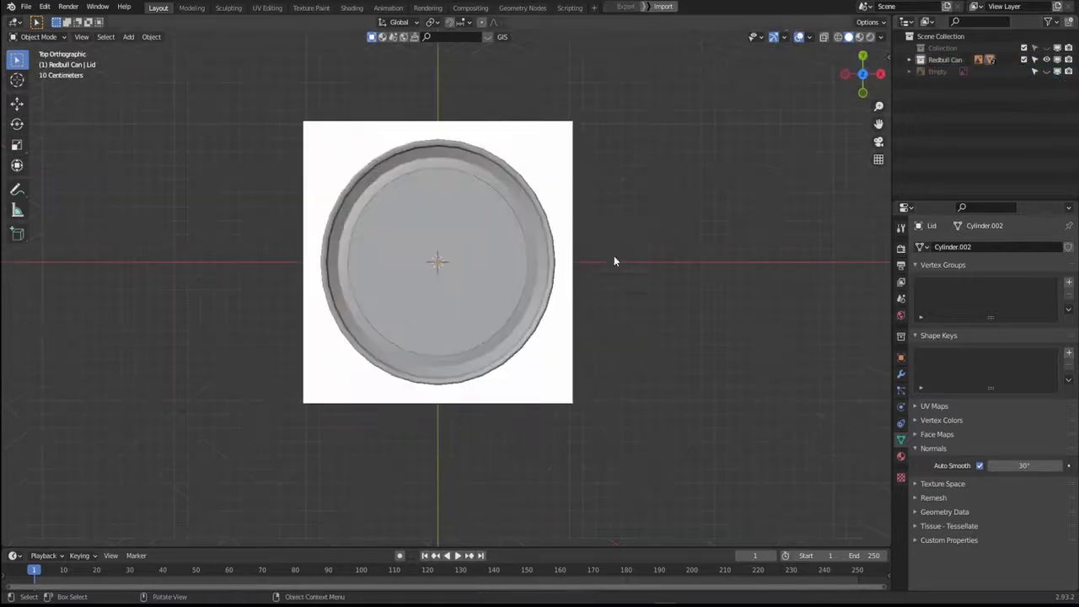
middle_click_drag(478, 279, 518, 317, "shift")
left_click(518, 317)
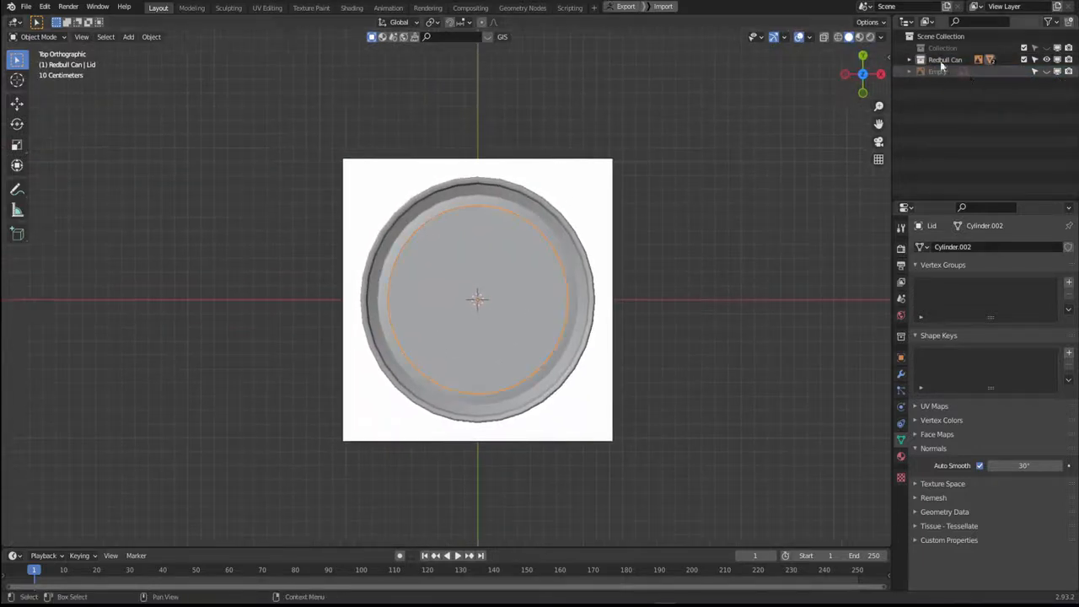
left_click(910, 59)
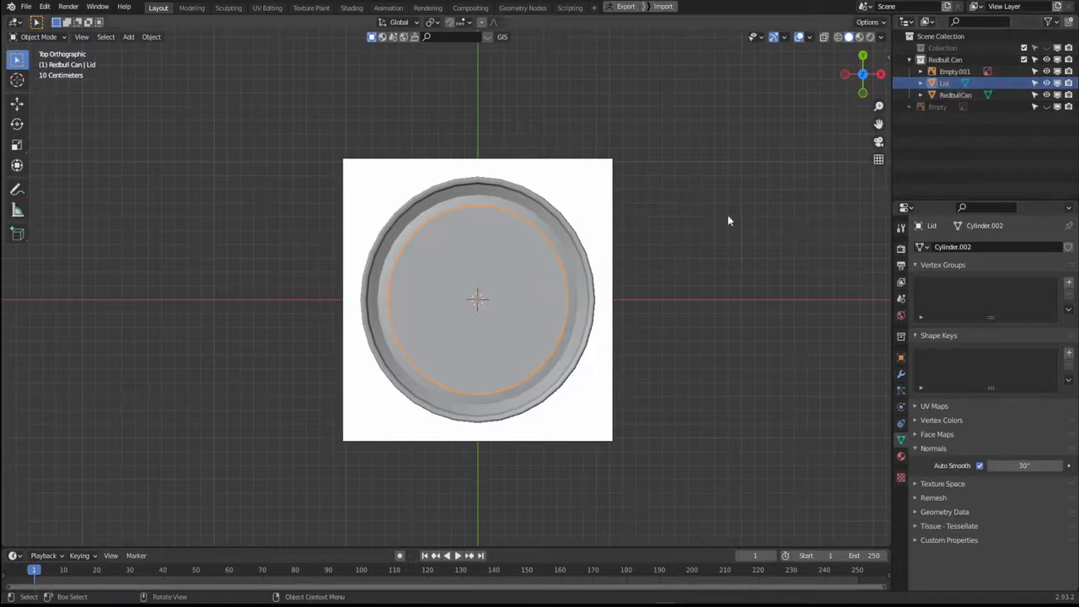
key("Tab")
key("alt+z")
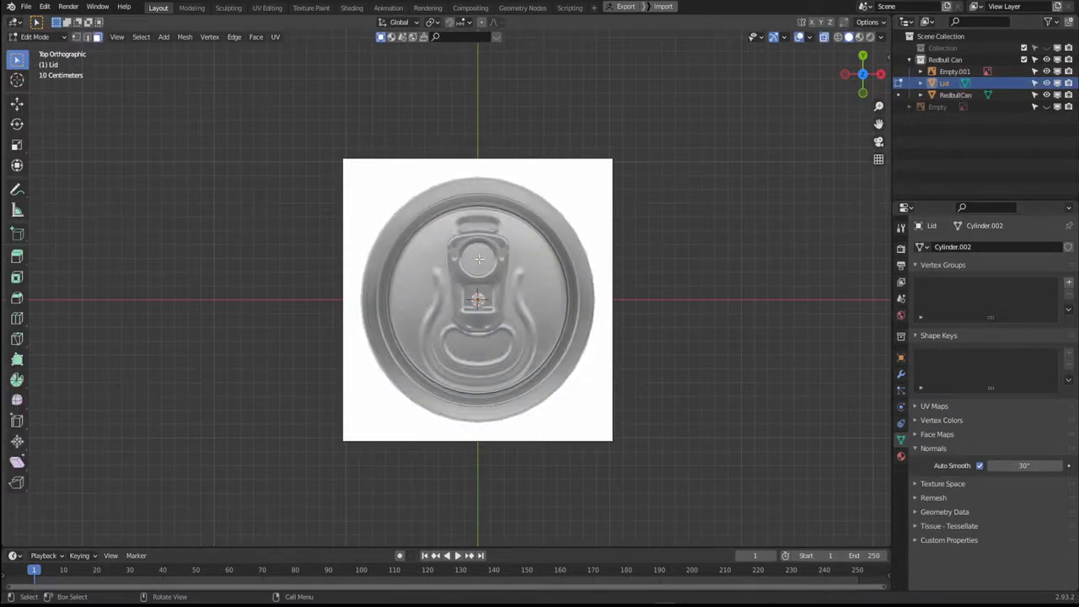
scroll(480, 258, "up", 2)
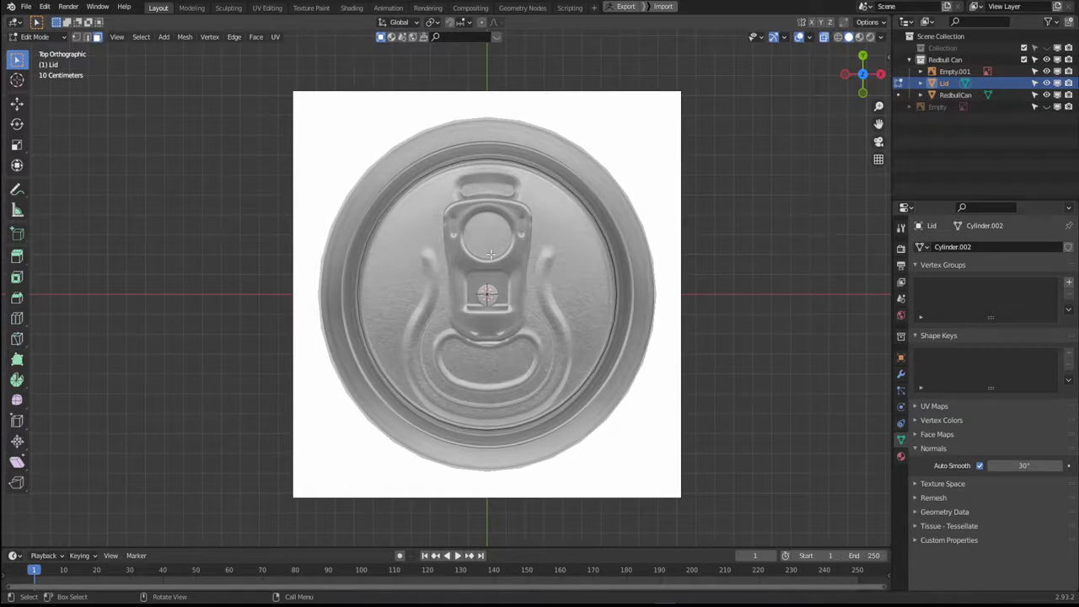
Switch to vertex mode, select the whole lid disc and inset it slightly to the reference's inner panel edge.
key("1")
middle_click_drag(488, 339, 509, 342, "shift")
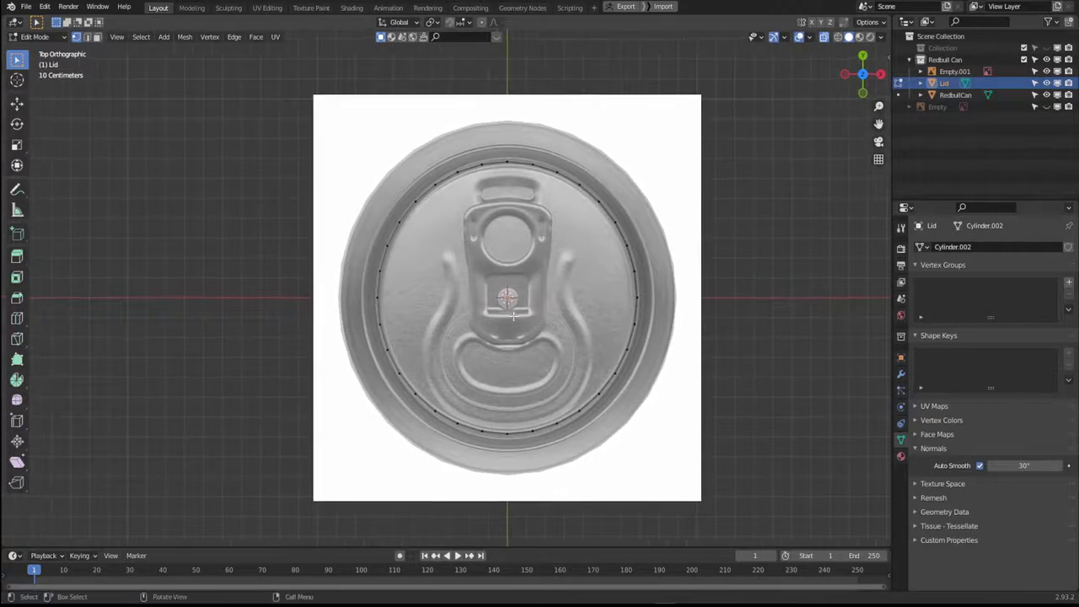
key("a")
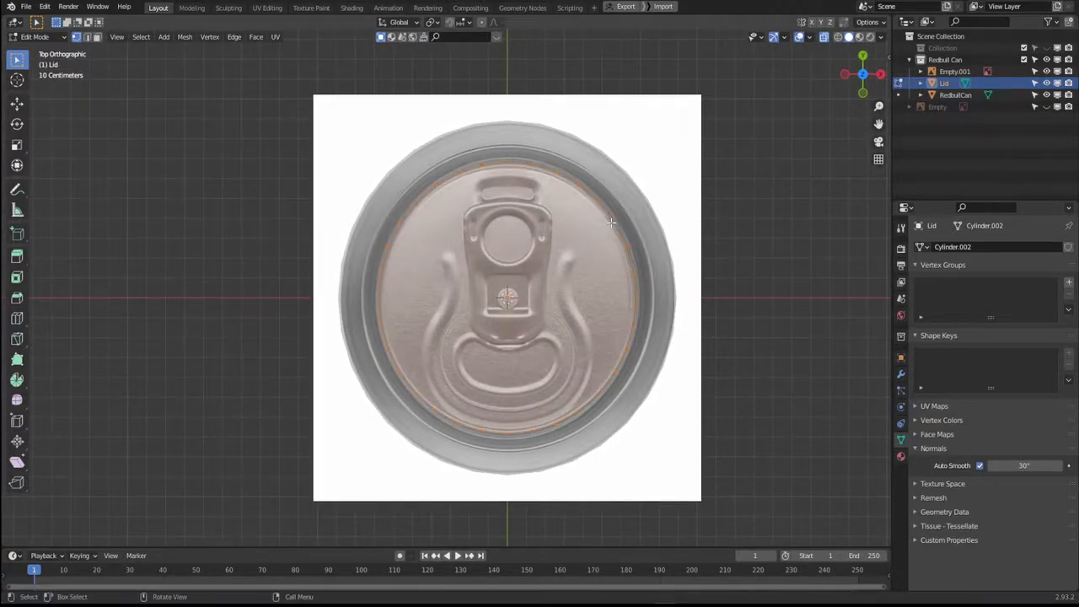
key("i")
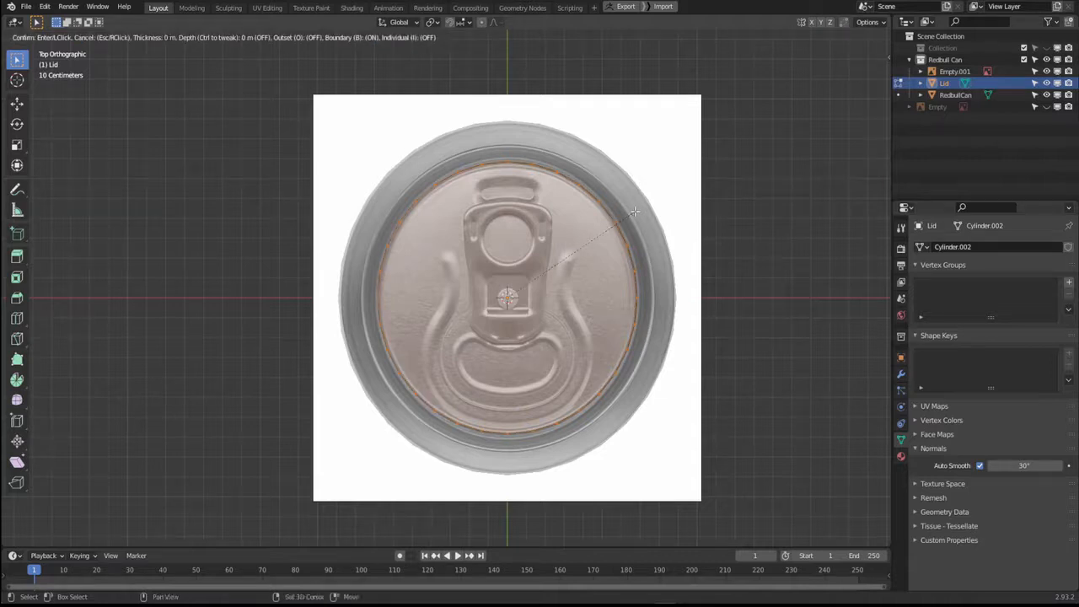
left_click(564, 247)
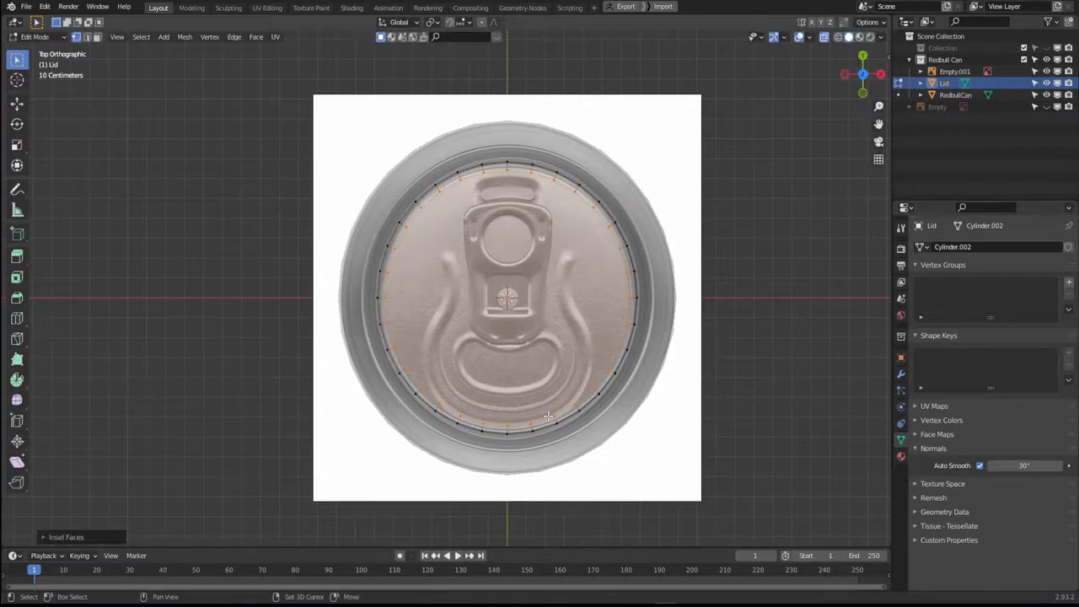
scroll(547, 417, "up", 5)
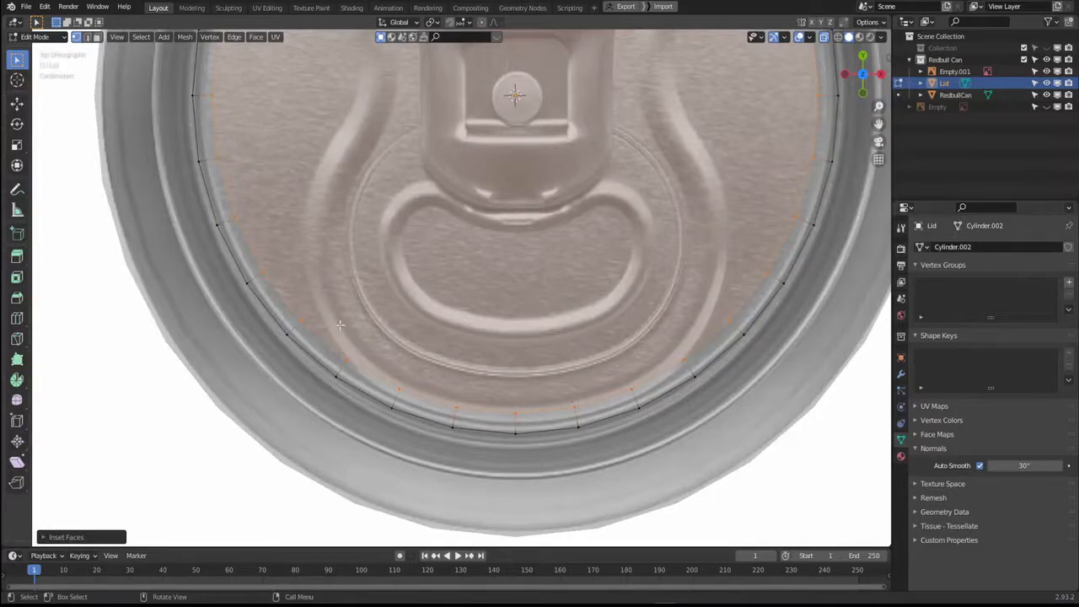
key("Home")
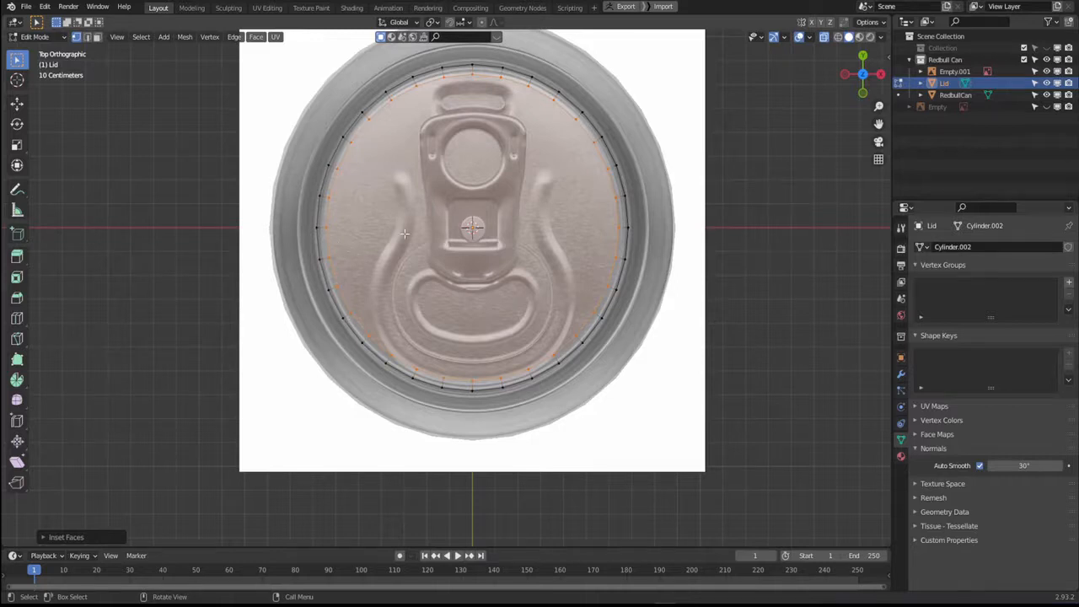
Scale the lower mirrored pair of inset-loop vertices inward, excluding Z, toward the curved ridge around the can opening.
middle_click_drag(400, 263, 378, 325, "shift")
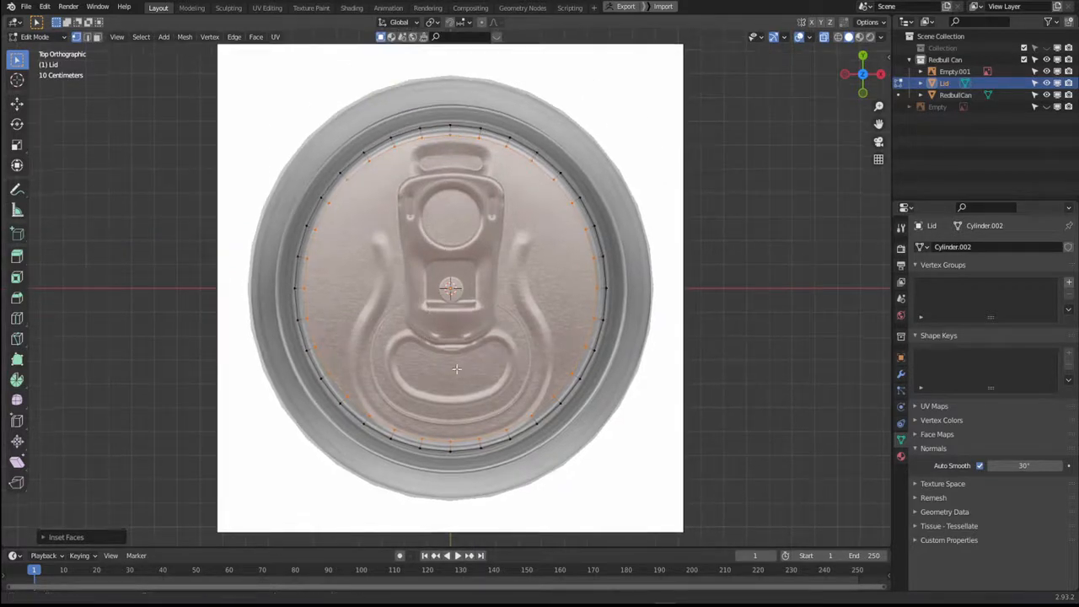
middle_click_drag(526, 422, 538, 390, "shift")
left_click(565, 366, "alt")
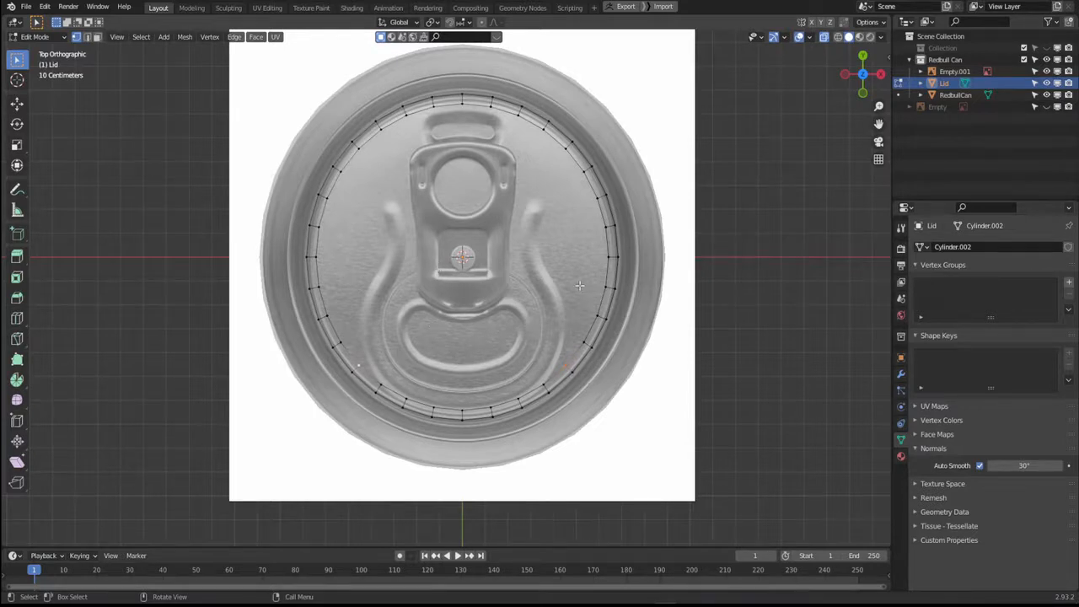
key("s")
key("shift+z")
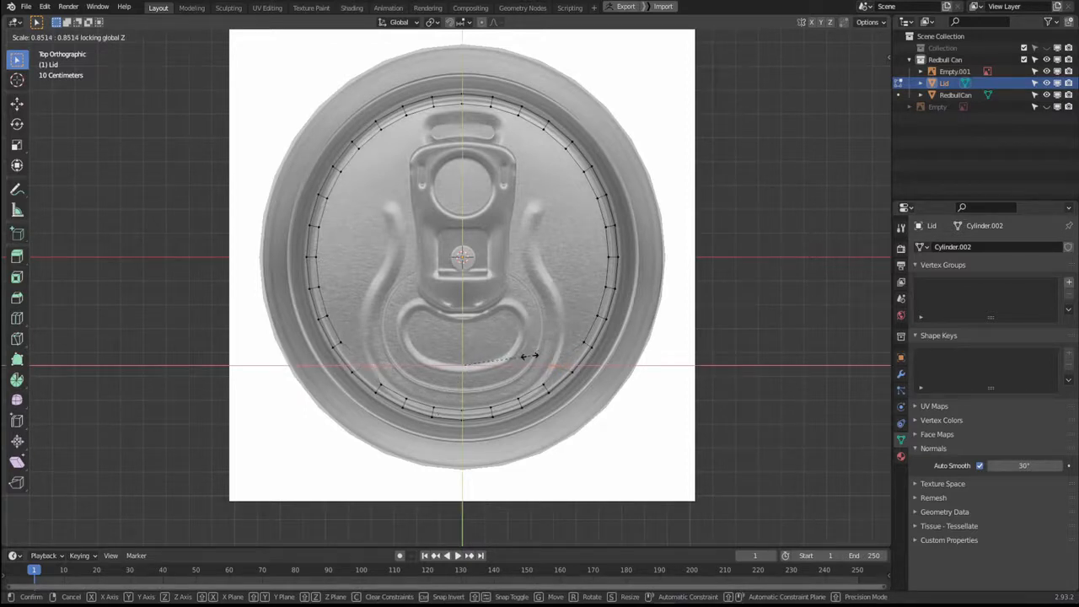
left_click(584, 331)
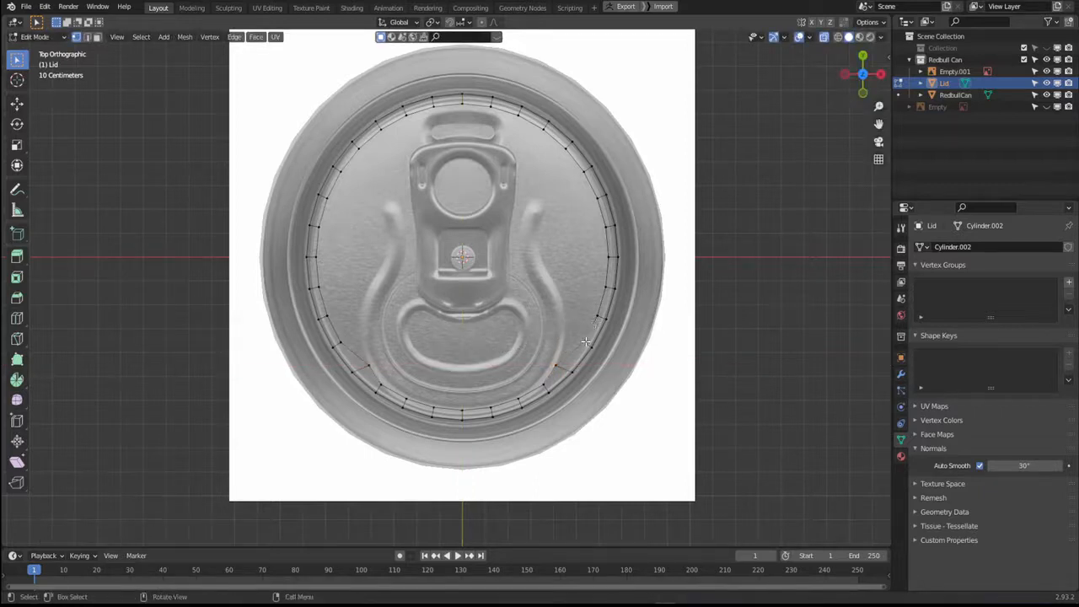
Scale the next vertex pair up the inset loop inward, excluding Z, until it meets the outer edge of the curved ridge.
key("s")
key("shift+z")
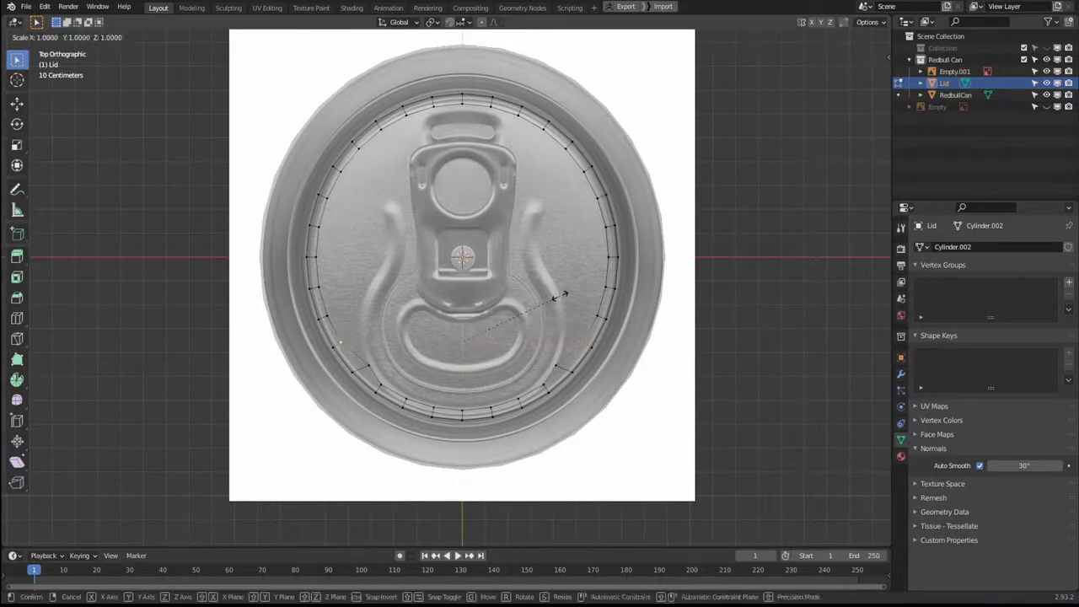
left_click(405, 374)
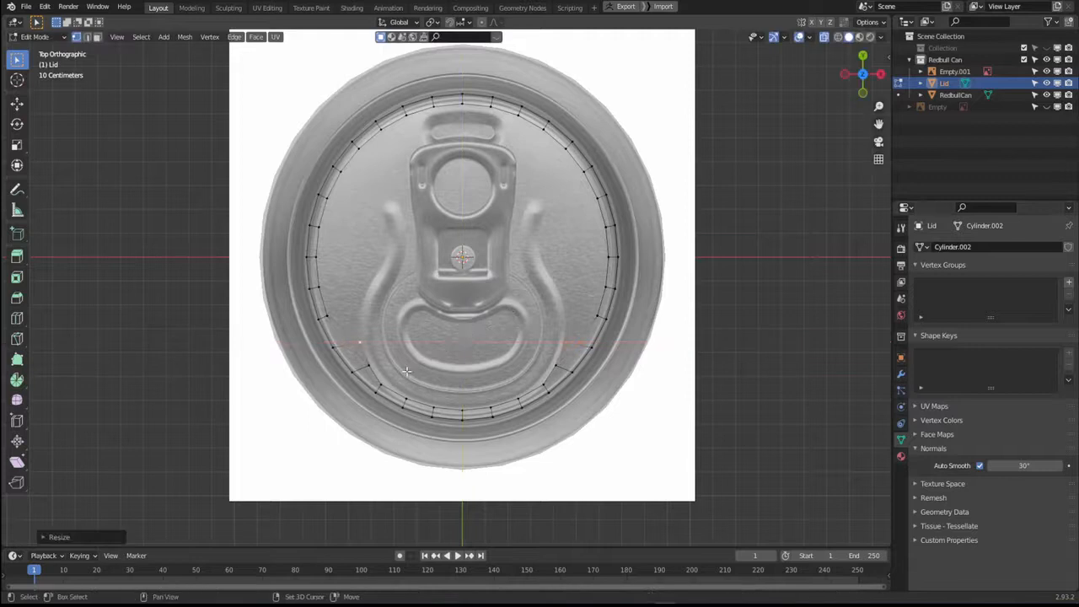
middle_click_drag(577, 378, 611, 398, "shift")
left_click(632, 337)
left_click(361, 336, "shift")
key("s")
key("shift+z")
left_click(397, 341)
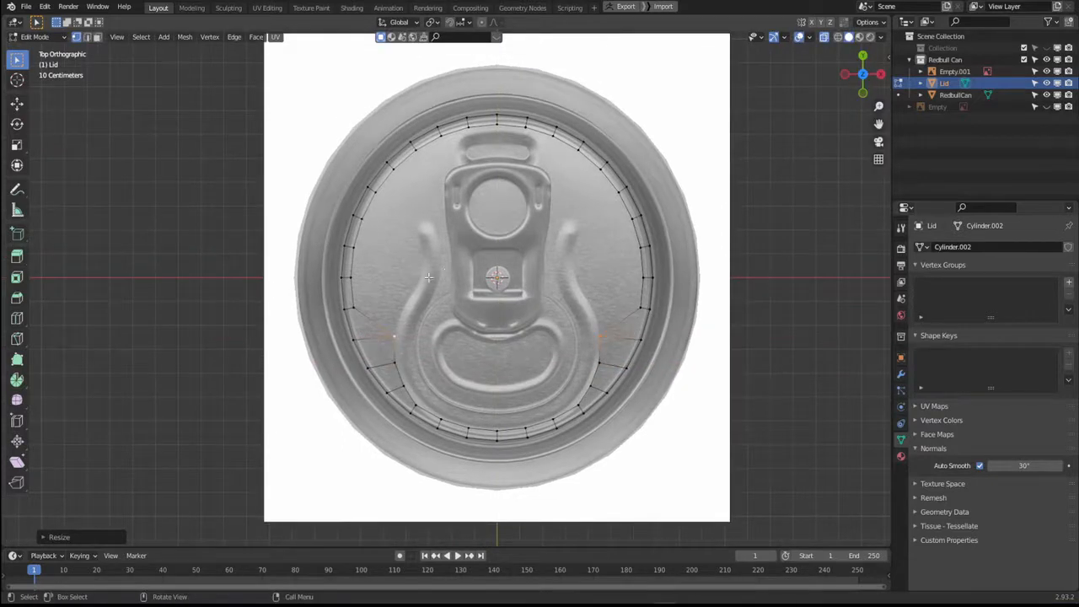
Narrow the inset-loop vertex pairs just below and on the X axis, excluding Z, to follow the ridge's tapering outline.
left_click(354, 307)
left_click(641, 308, "shift")
key("s")
key("shift+z")
left_click(591, 308)
left_click(351, 277)
left_click(643, 277, "shift")
key("s")
key("shift+z")
left_click(576, 278)
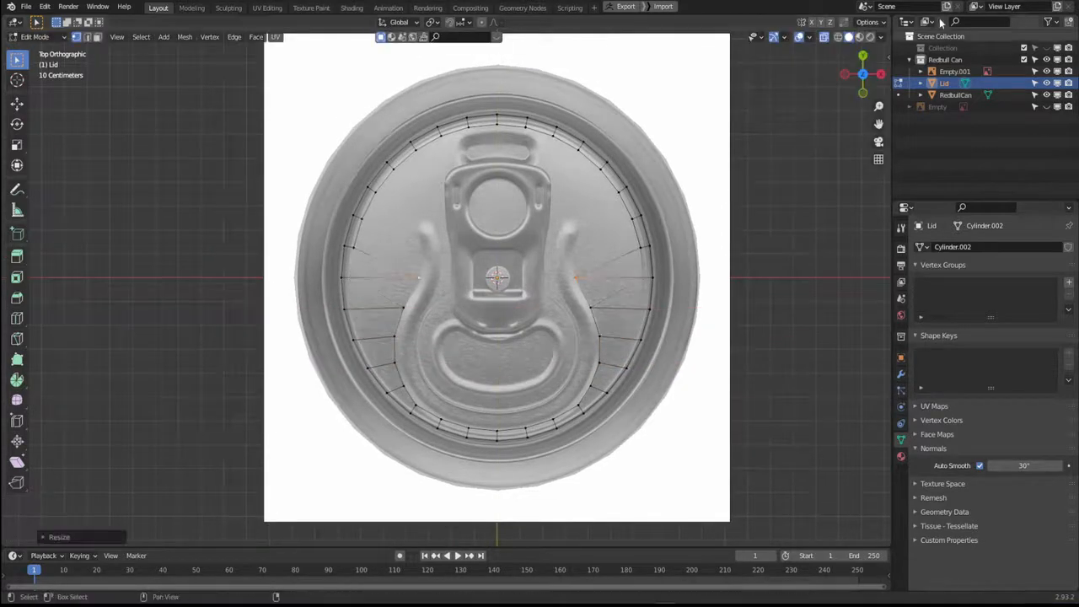
Narrow the two inset-loop vertex pairs just above the X axis, excluding Z, to fit around the ridge's upper ends.
left_click(354, 248)
left_click(641, 248, "shift")
key("s")
key("shift+z")
left_click(572, 248)
left_click(362, 219)
left_click(632, 220, "shift")
key("s")
key("shift+z")
left_click(581, 219)
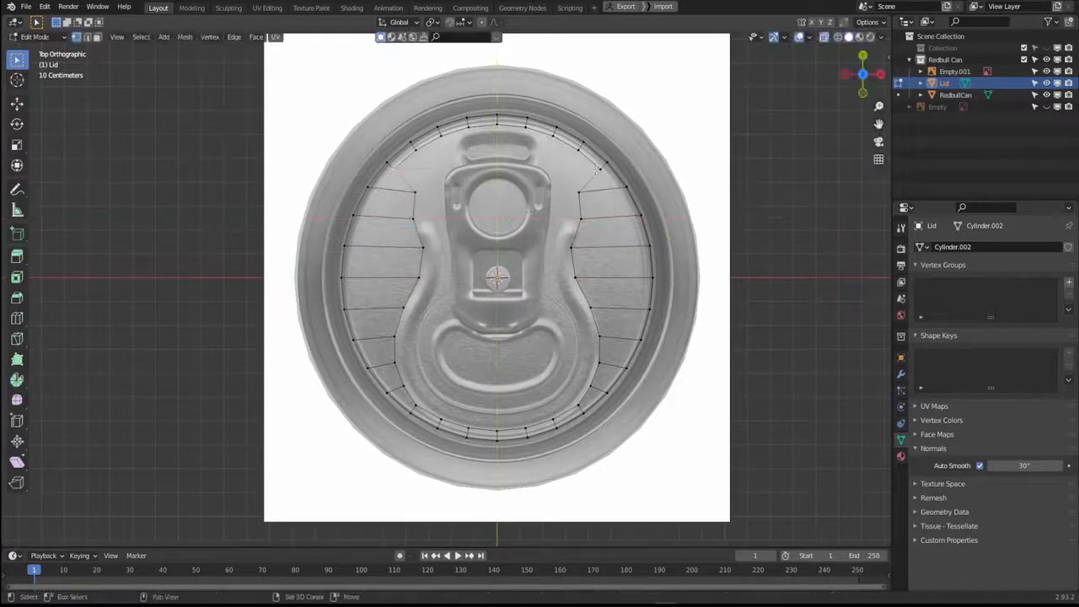
Scale the uppermost inset-loop vertex pairs inward, excluding Z, so the loop closes in around the top of the pull-tab recess.
left_click(600, 170, "shift")
key("s")
key("shift+z")
left_click(570, 170)
left_click(416, 150)
left_click(578, 150, "shift")
key("s")
key("shift+z")
left_click(538, 150)
left_click(441, 136)
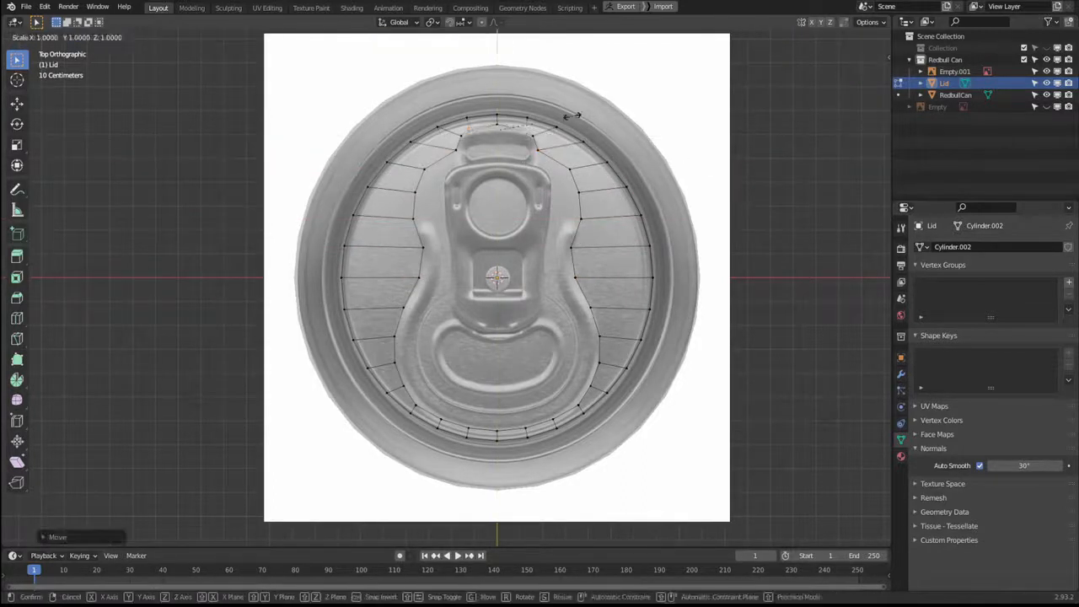
Scale the vertex pair above the tab and move the inner loop's top centre vertex slightly down to follow the tab's top edge.
left_click(563, 118)
left_click(497, 124)
key("g")
left_click(497, 130)
Scale the two inner-loop vertex pairs beside the tab's ring inward, locking Z, so they hug the tab's outline.
left_click(424, 169)
left_click(570, 169, "shift")
key("s")
key("shift+z")
left_click(573, 179)
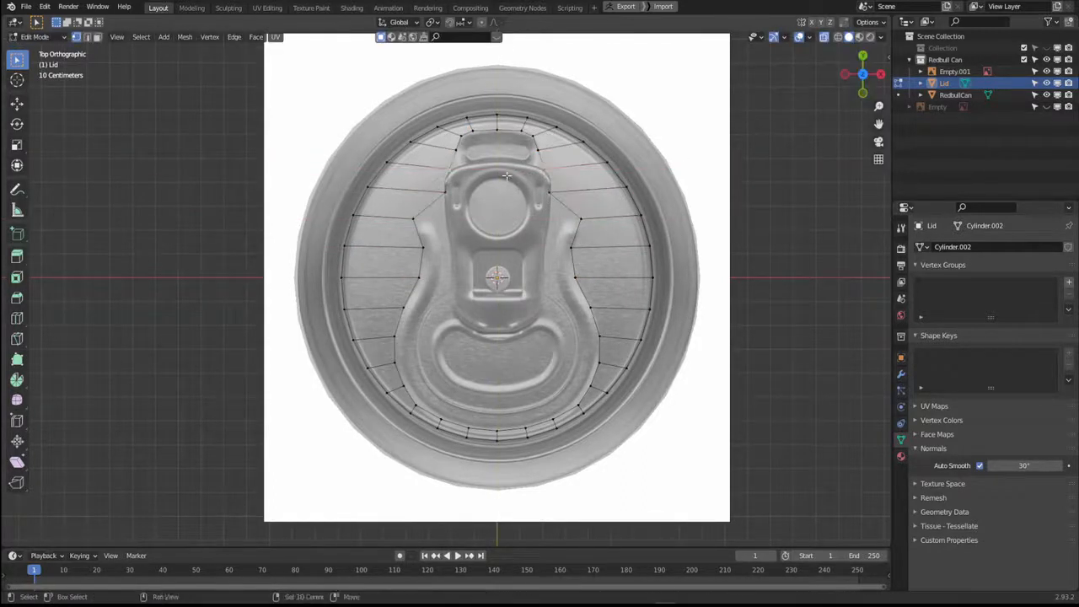
key("s")
key("shift+z")
left_click(465, 169)
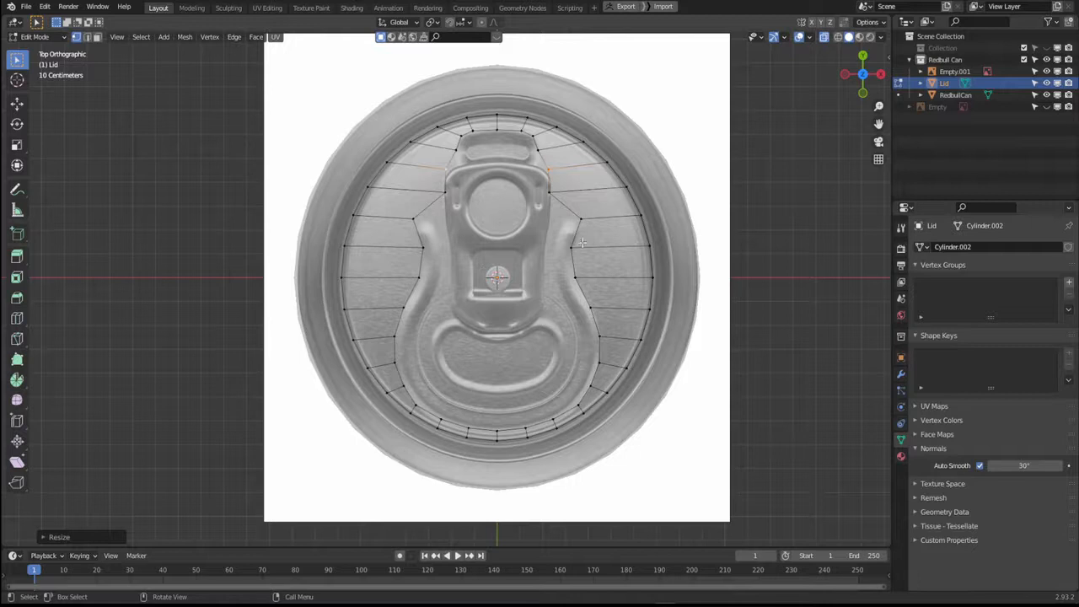
Knife a straight cut across the lid's centre face between the vertex pair just above the rivet.
middle_click_drag(468, 286, 434, 309, "shift")
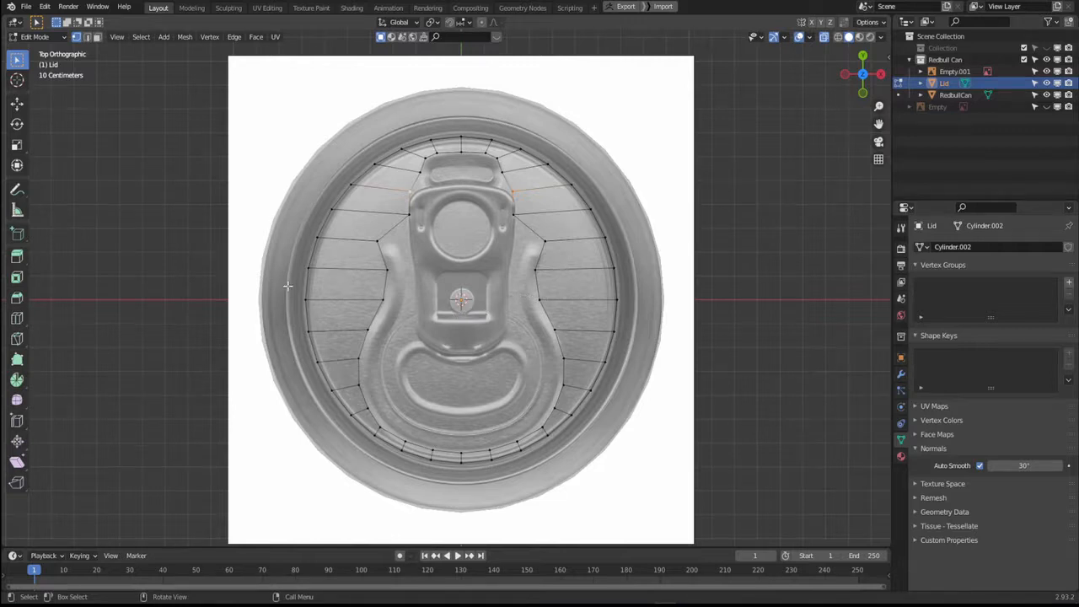
left_click(22, 341)
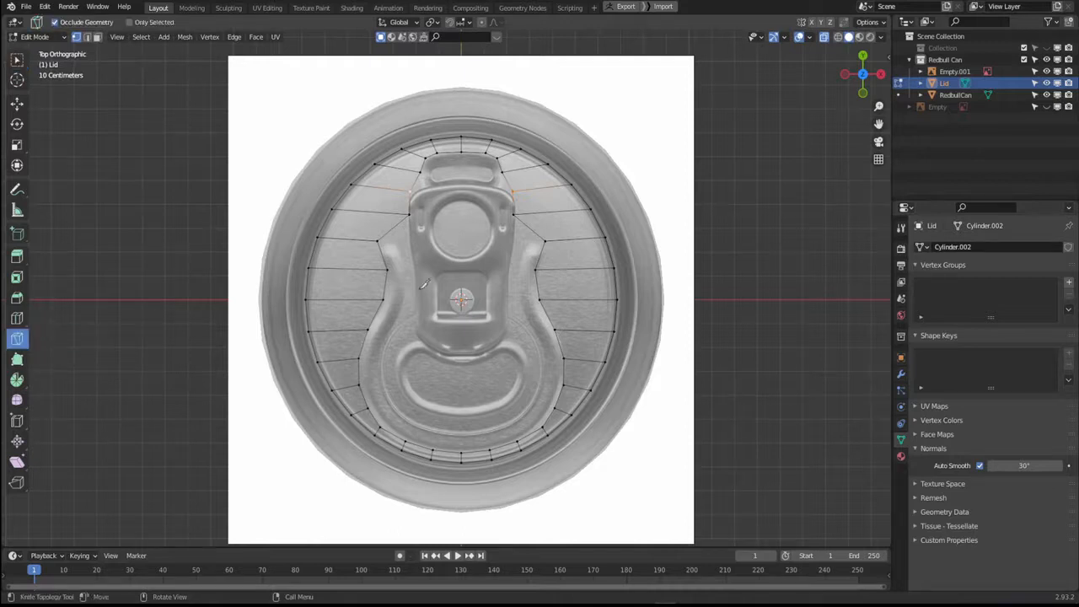
right_click(408, 241)
key("k")
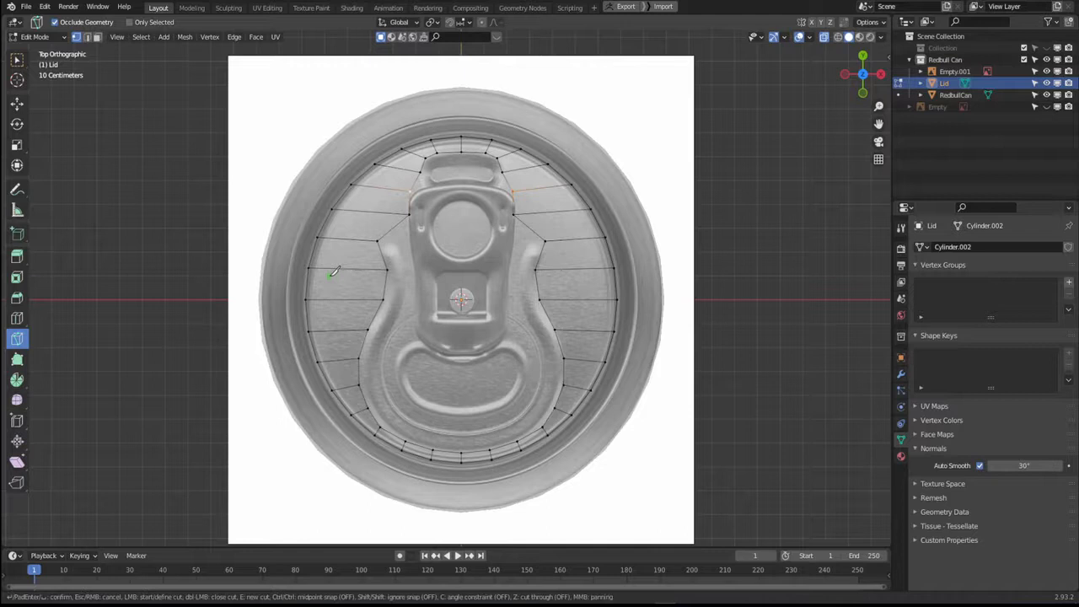
left_click(387, 268)
left_click(536, 269)
key("Return")
Knife a second cut across the centre face between the two corner vertices at the recess's upper tips.
middle_click_drag(396, 246, 440, 274, "shift")
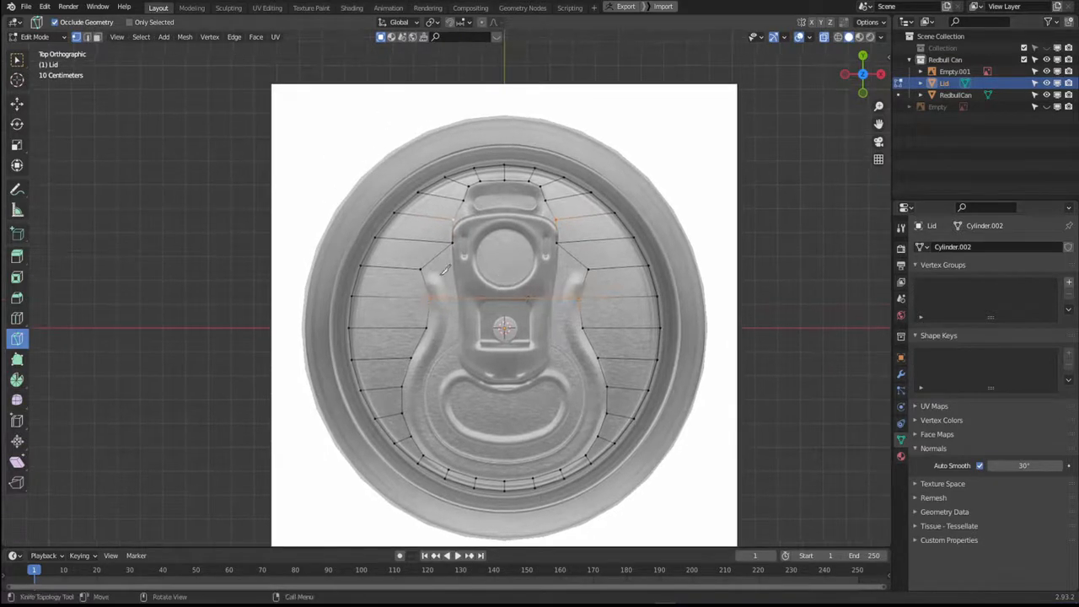
key("k")
left_click(420, 270)
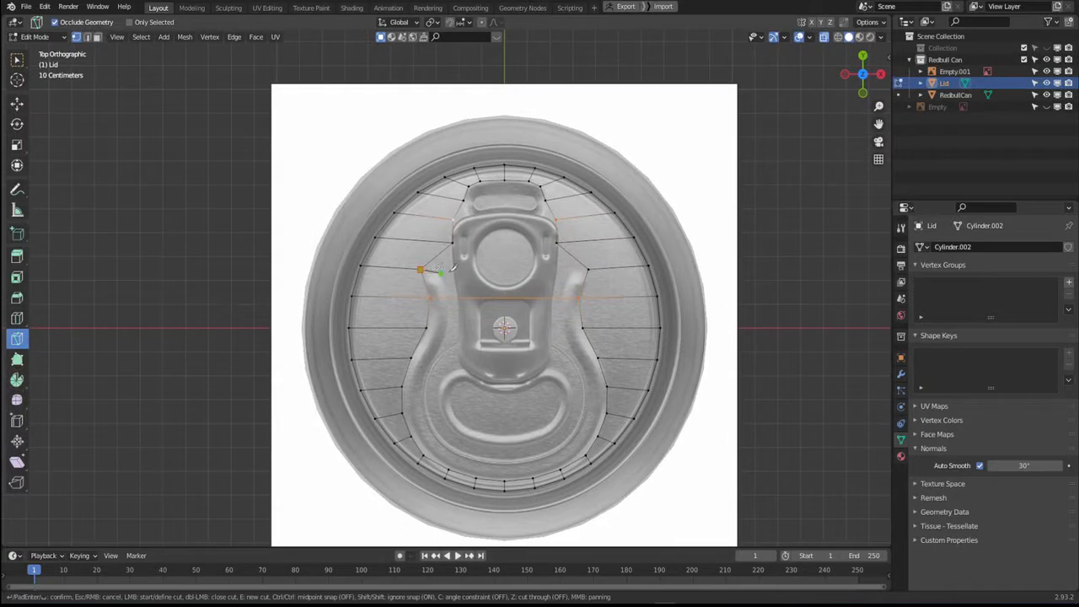
left_click(589, 269)
left_click(590, 269)
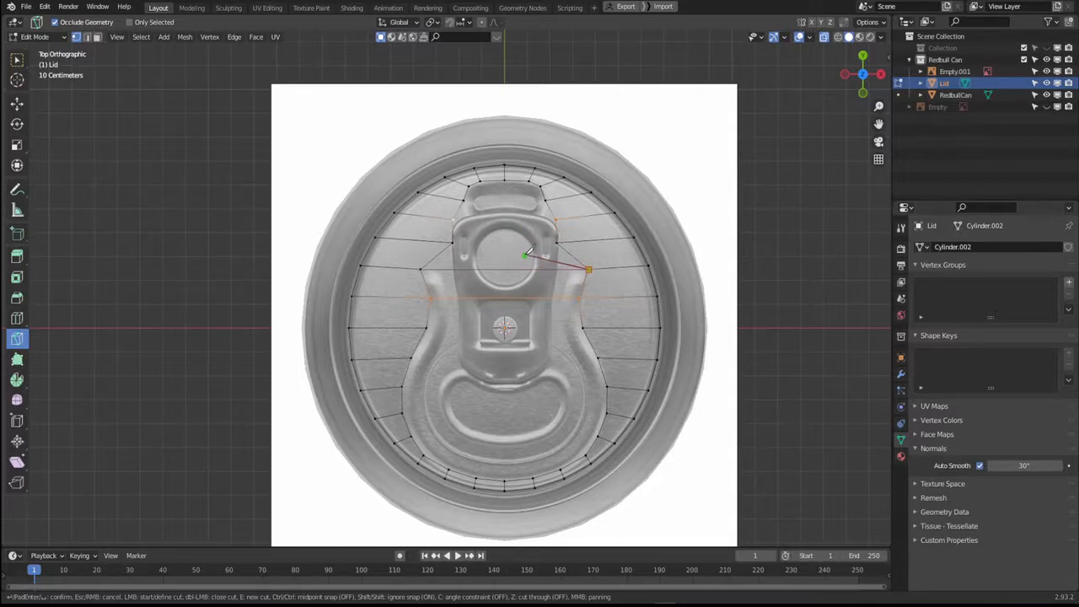
key("Return")
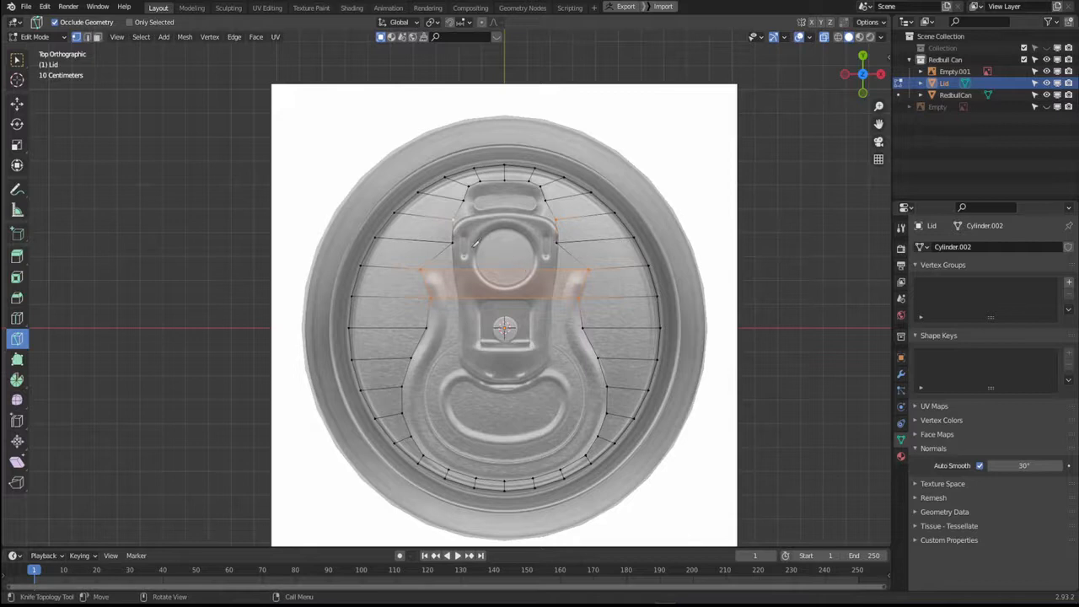
Knife two more cuts across the tab's ring area, joining the vertex pairs at its middle and upper edge.
left_click(453, 242)
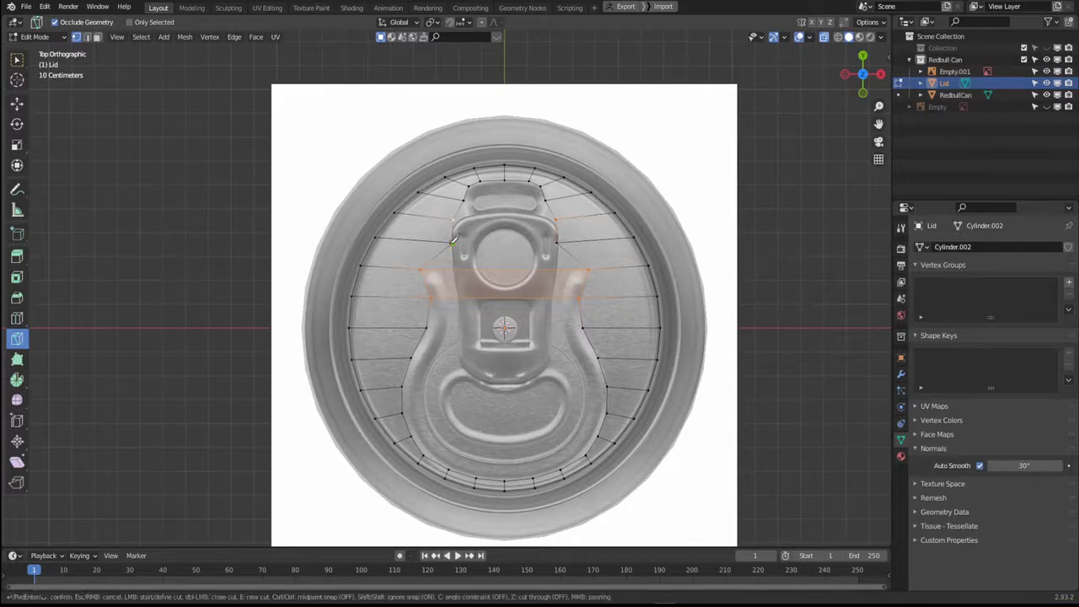
left_click(558, 242)
key("Return")
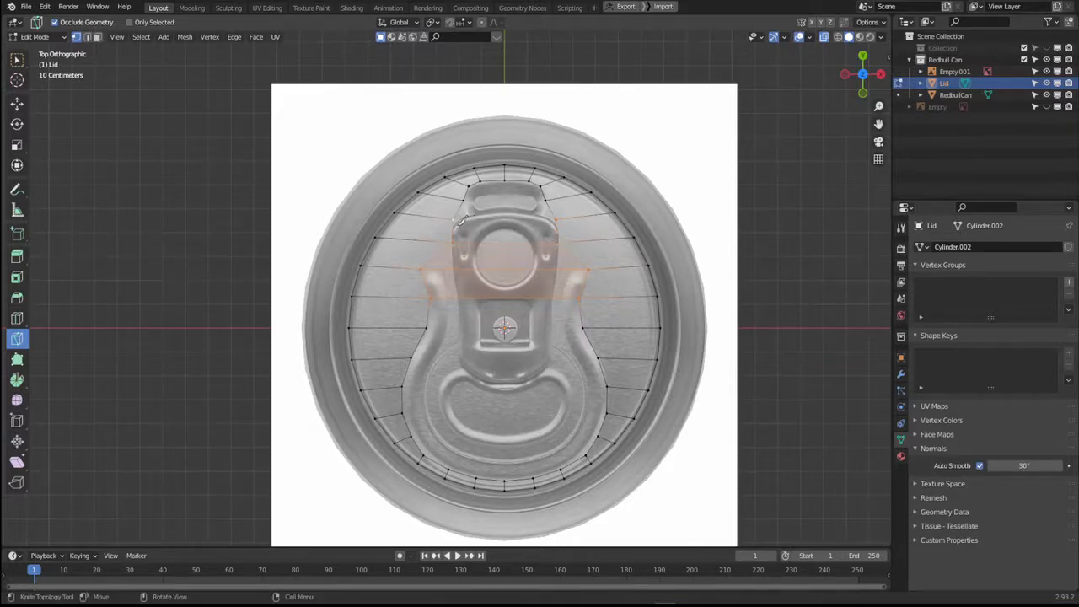
left_click(455, 219)
left_click(556, 219)
key("Return")
Knife three cuts joining the opposite vertex pairs from the rivet down to the top of the mouth opening, then return to selection.
left_click(426, 327)
left_click(582, 327)
key("Return")
left_click(410, 358)
left_click(597, 358)
key("Return")
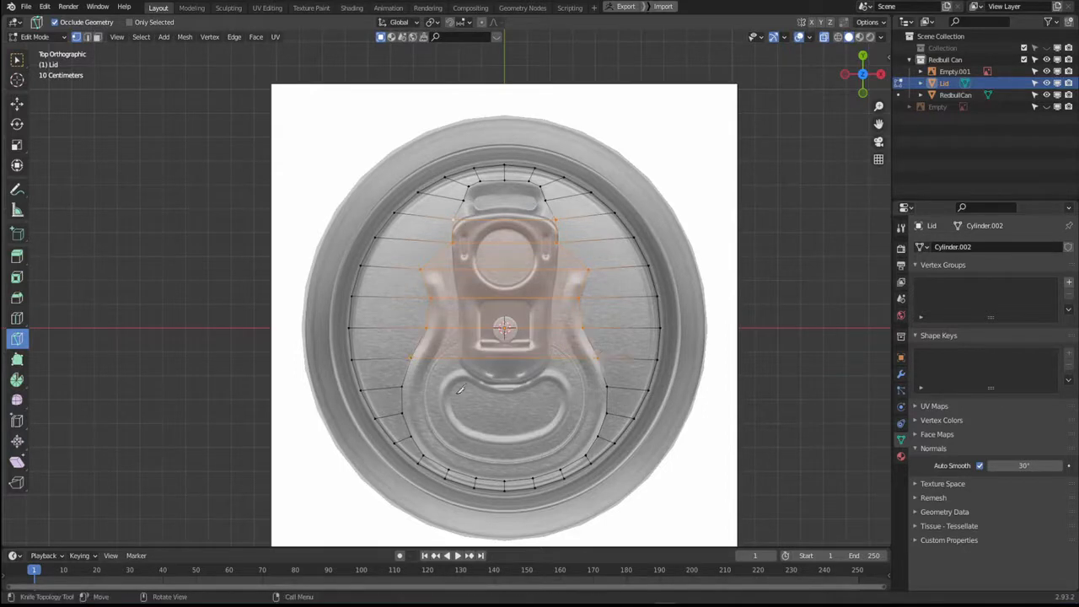
left_click(403, 387)
left_click(607, 387)
key("Return")
key("w")
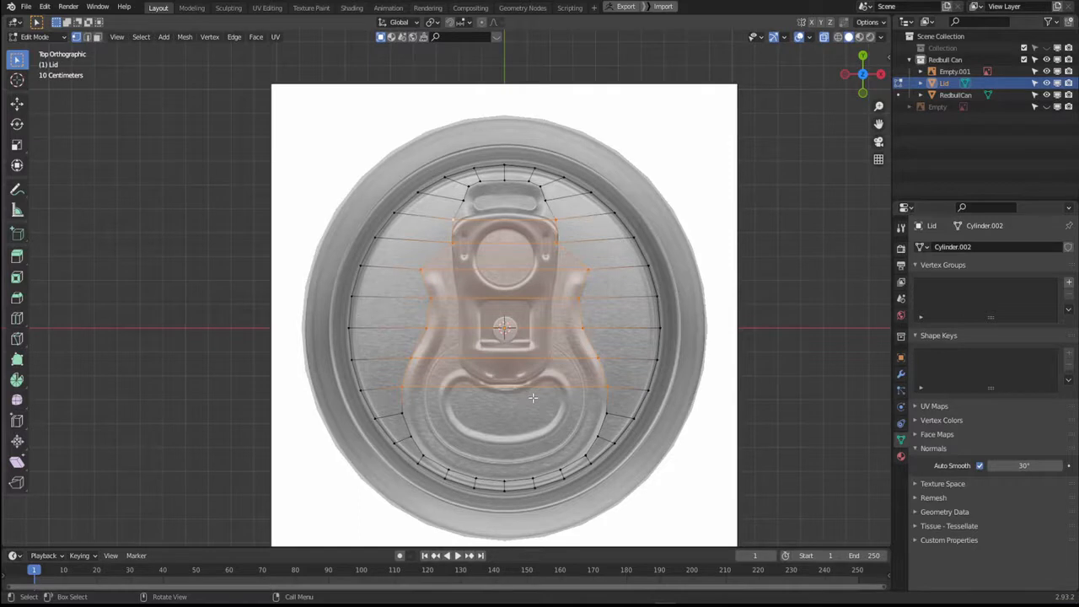
Try to inset the lowest centre face of the lid and shift it along Y over the mouth opening.
key("3")
left_click(502, 445)
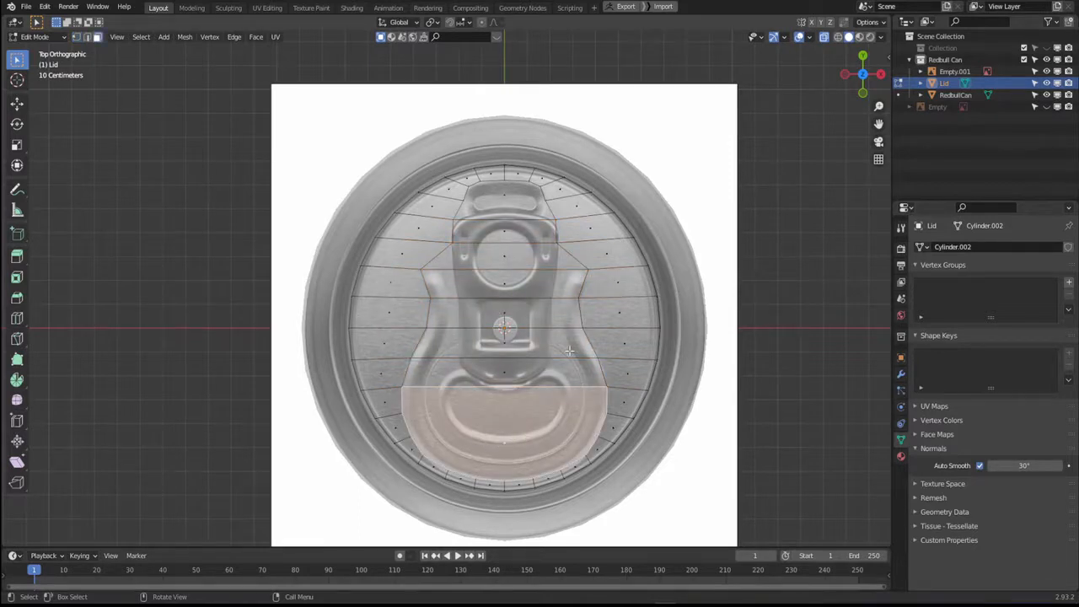
key("i")
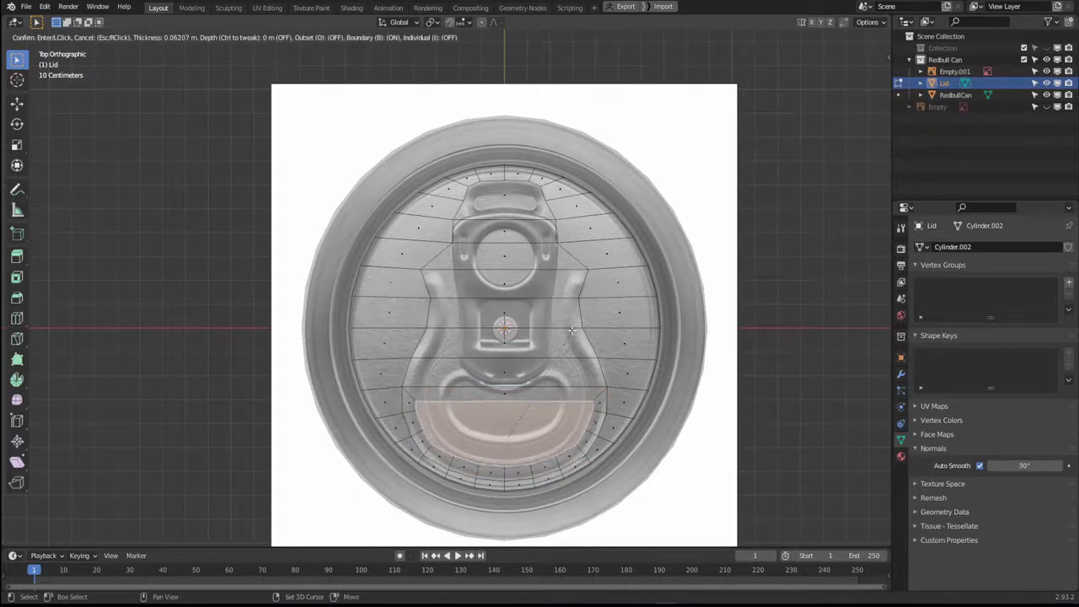
left_click(512, 366)
scroll(480, 408, "up", 3)
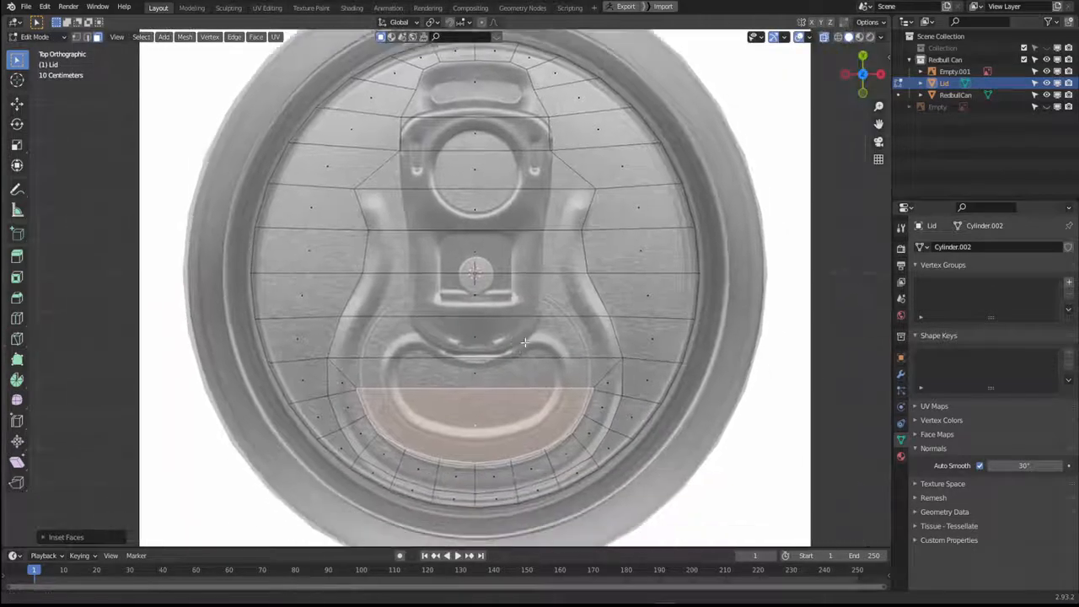
key("g")
key("y")
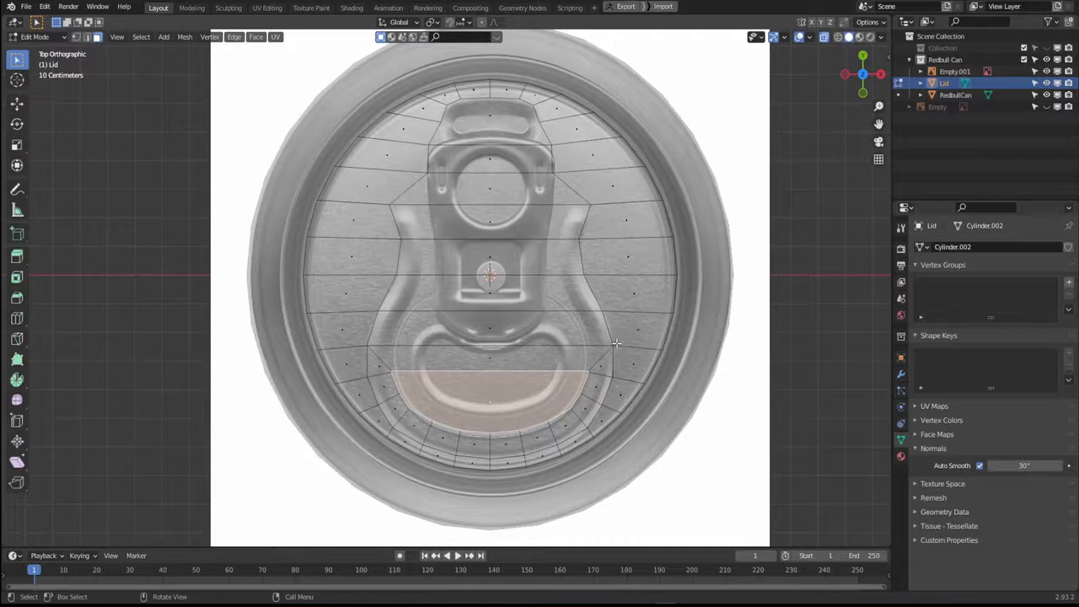
Undo the inset and the selection of the lid's lowest centre face.
key("ctrl+z")
key("ctrl+z")
key("ctrl+z")
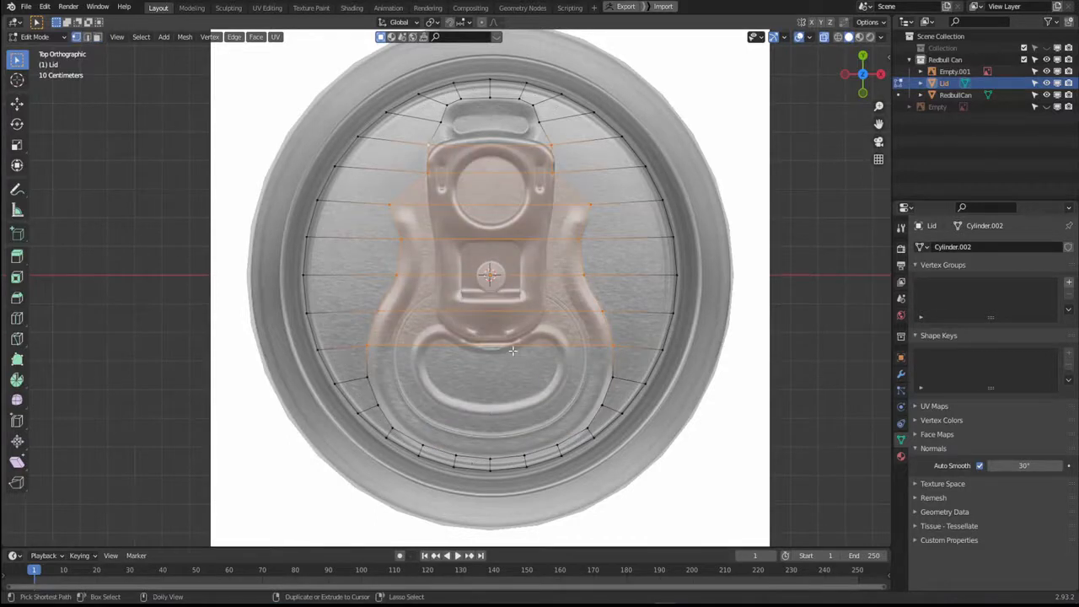
Dissolve the lowest cut edge crossing the mouth opening with Dissolve Edges.
key("2")
left_click(476, 345)
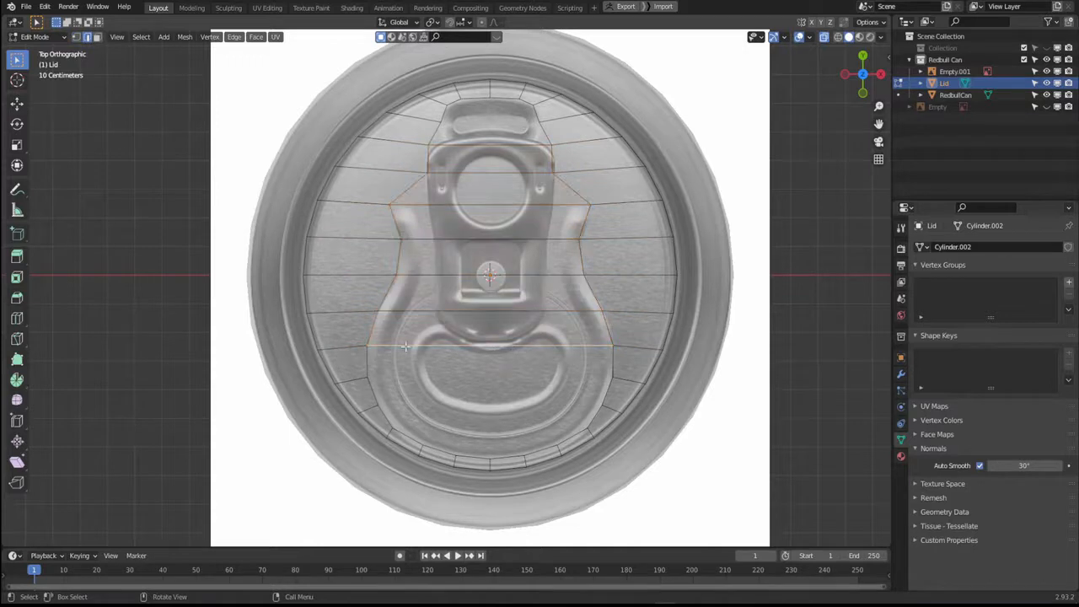
key("x")
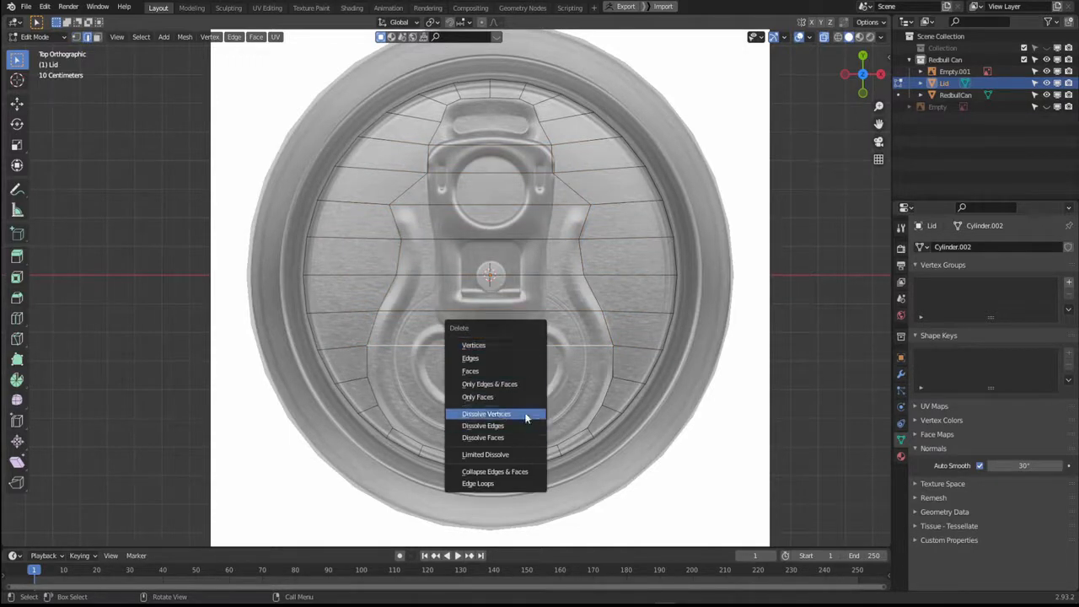
left_click(515, 426)
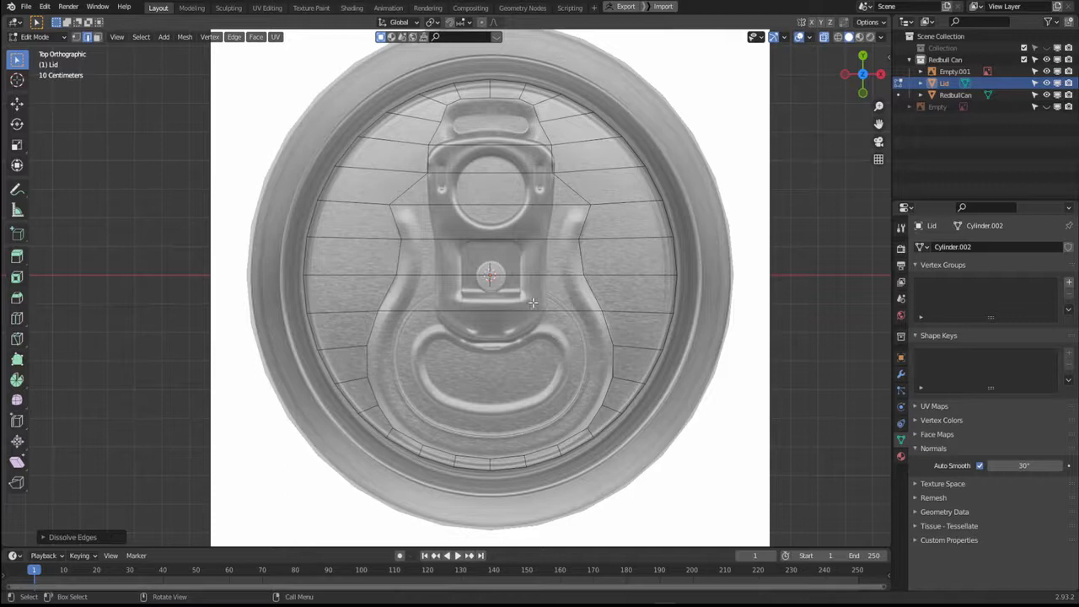
Inset the merged lower centre face by about 0.15 m to match the lower outline of the mouth opening.
key("3")
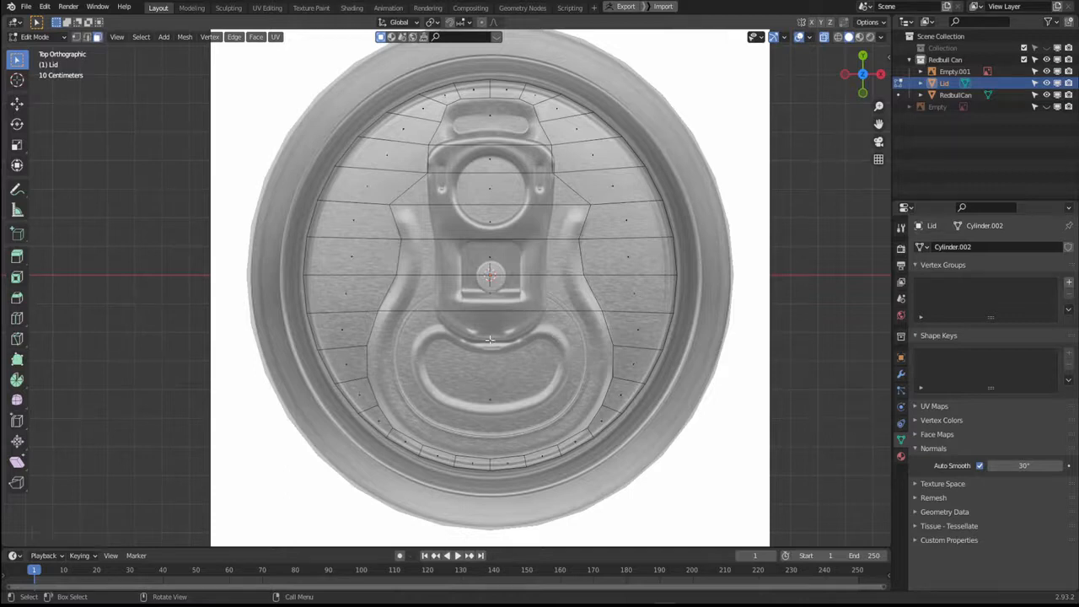
left_click(478, 397)
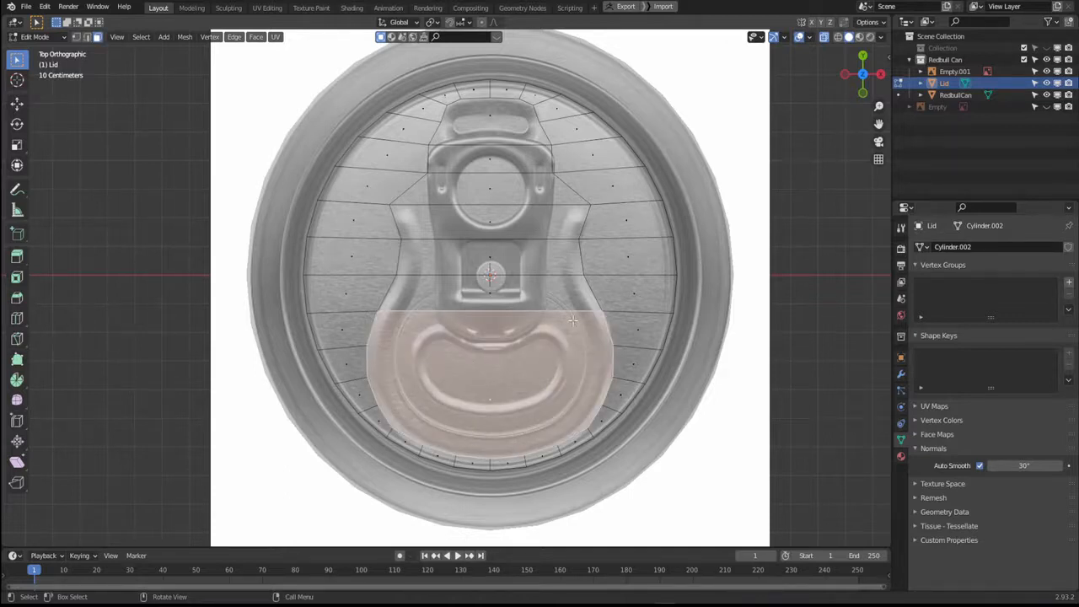
key("i")
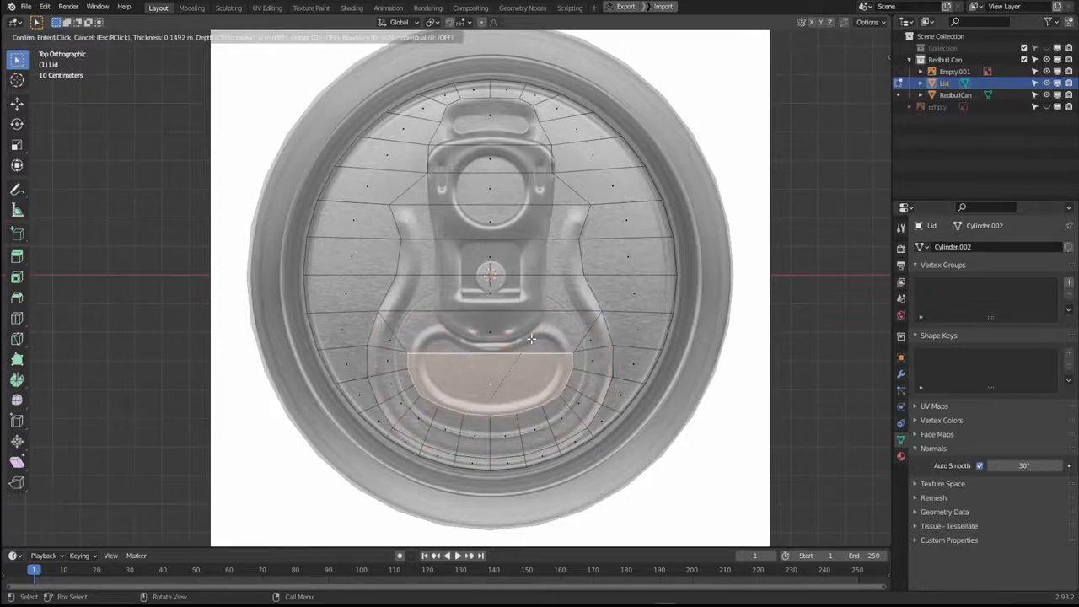
left_click(531, 339)
Move the inset face's two upper corner vertices up about 0.07 m along Y to the top of the mouth opening.
middle_click_drag(452, 368, 431, 376, "shift")
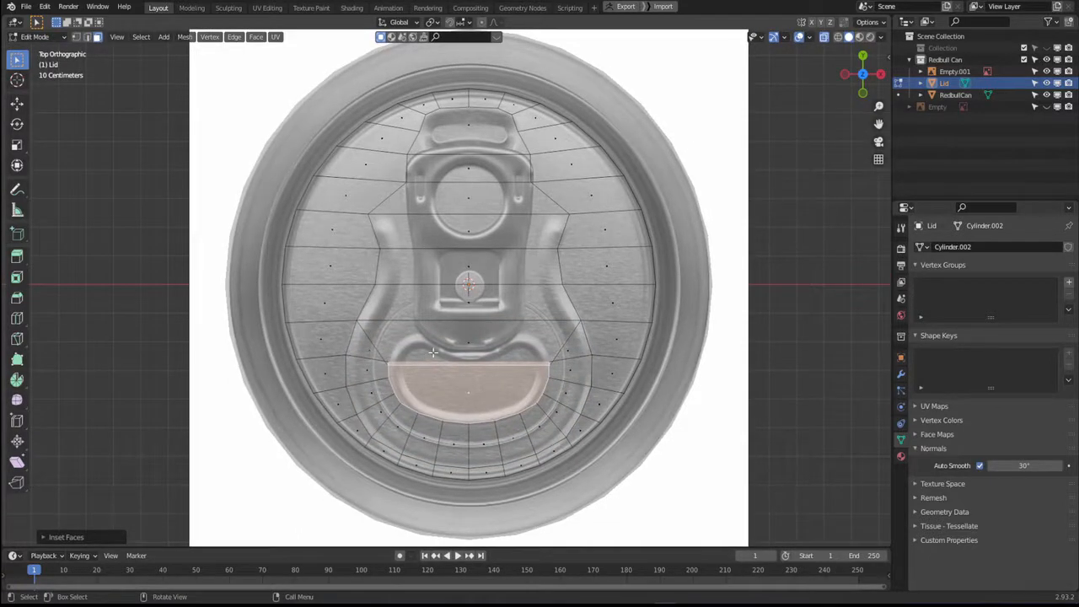
middle_click_drag(497, 341, 486, 343, "shift")
scroll(489, 362, "up", 2)
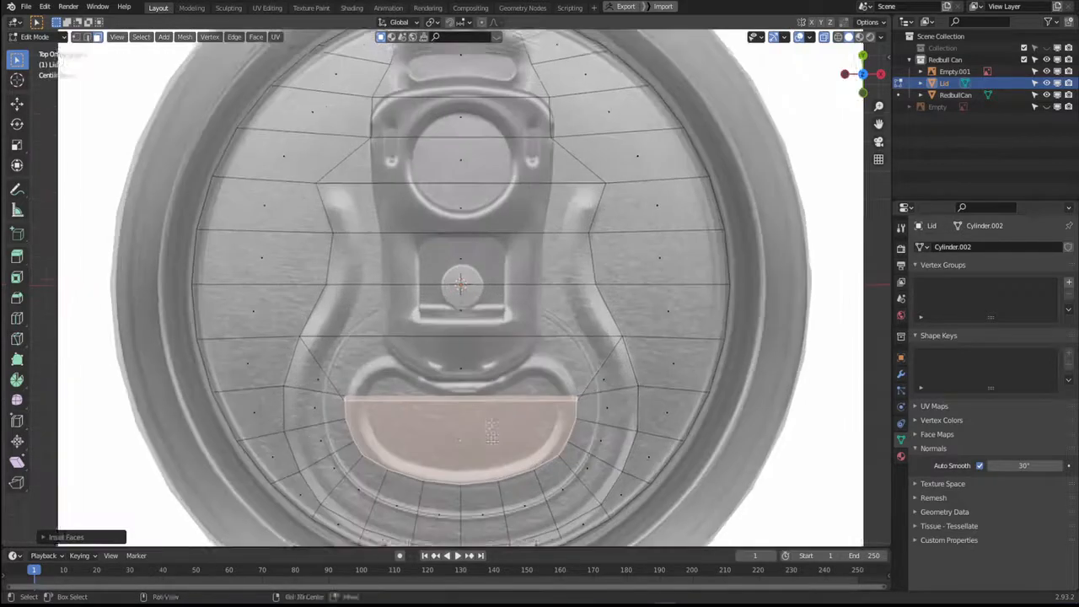
middle_click_drag(497, 440, 516, 347, "shift")
key("1")
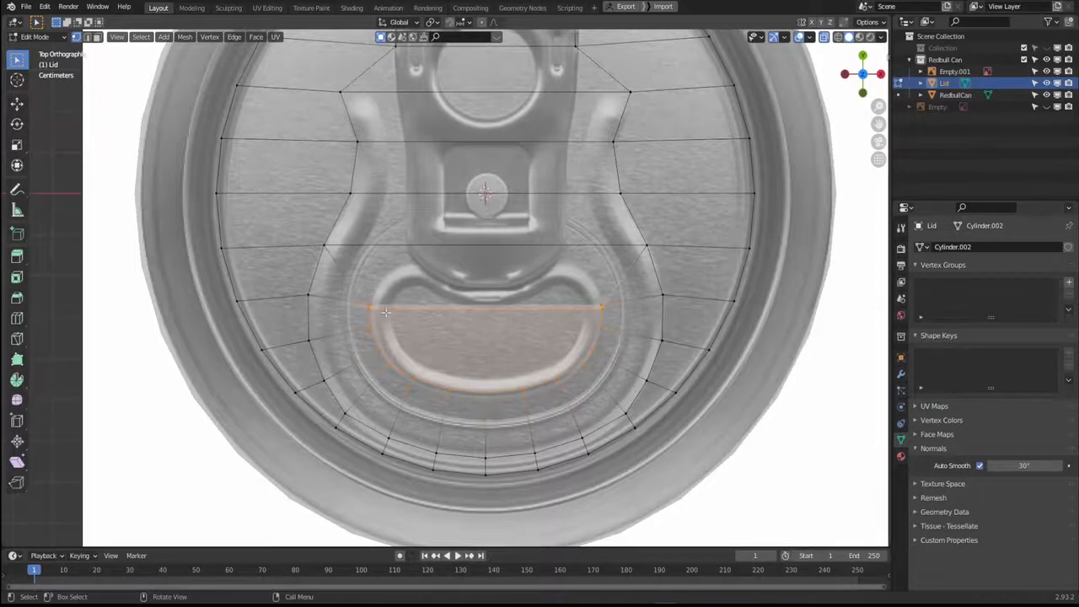
scroll(386, 313, "up", 2)
left_click(331, 319)
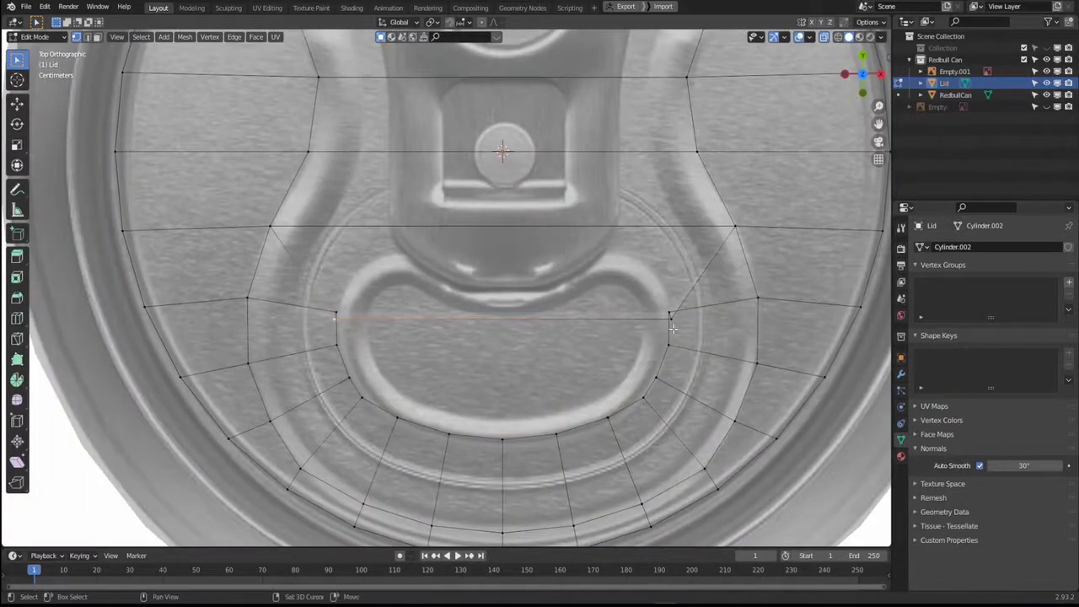
left_click(672, 318, "shift")
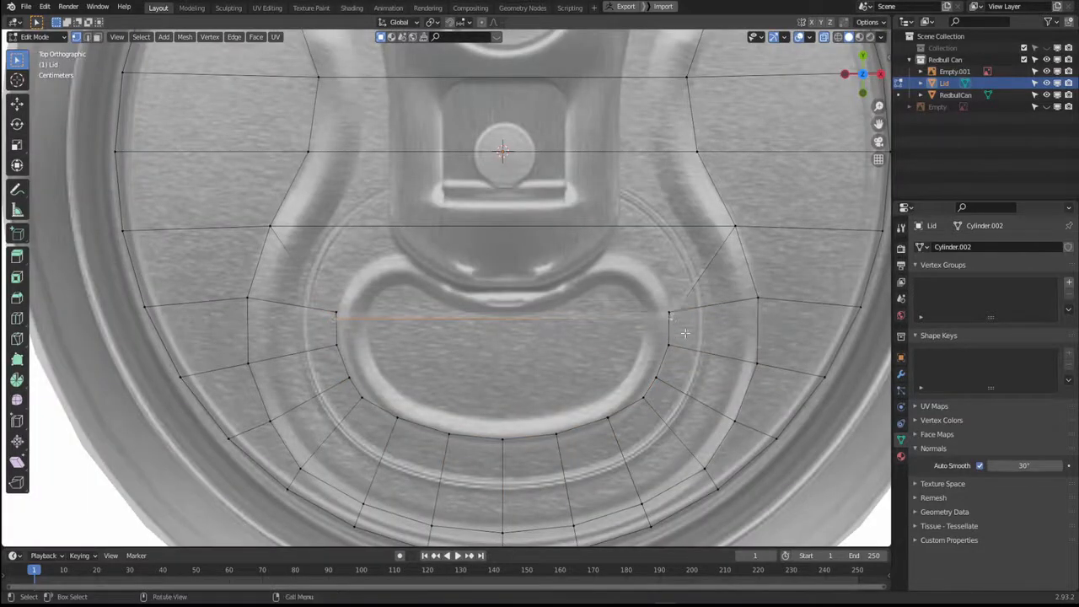
key("g")
key("y")
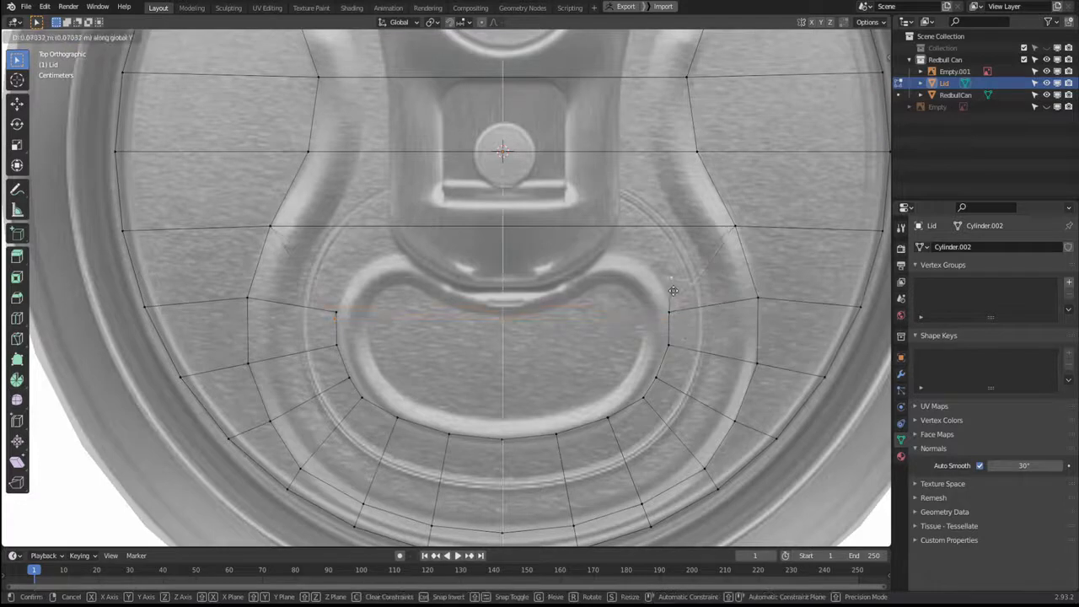
left_click(669, 289)
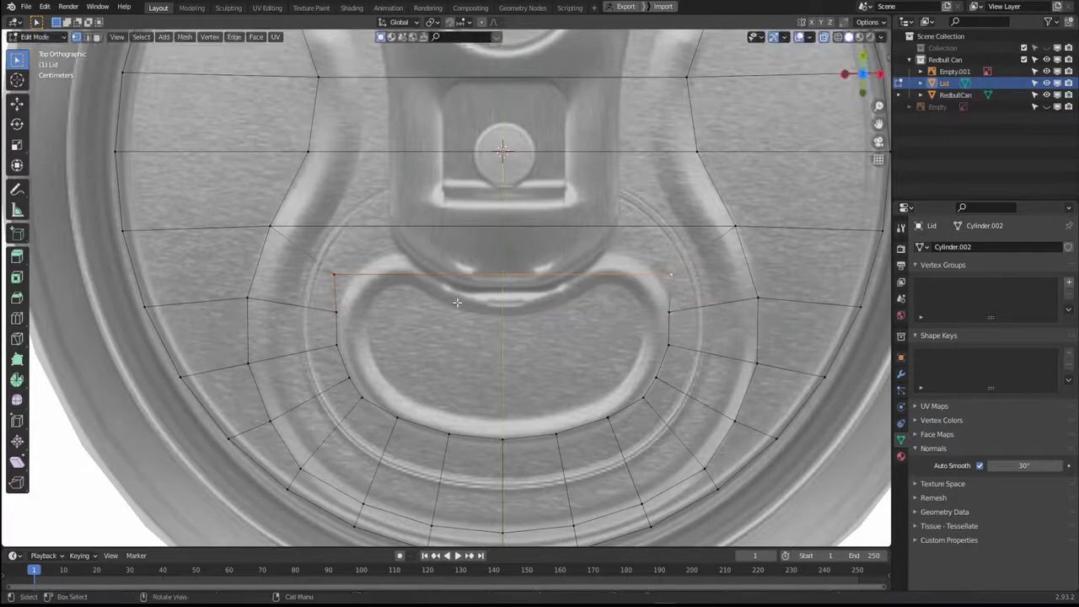
Scale the two upper corner vertices of the inset face inward to about 0.83, locking Z, to follow the opening's rounded corners.
left_click(332, 272, "shift")
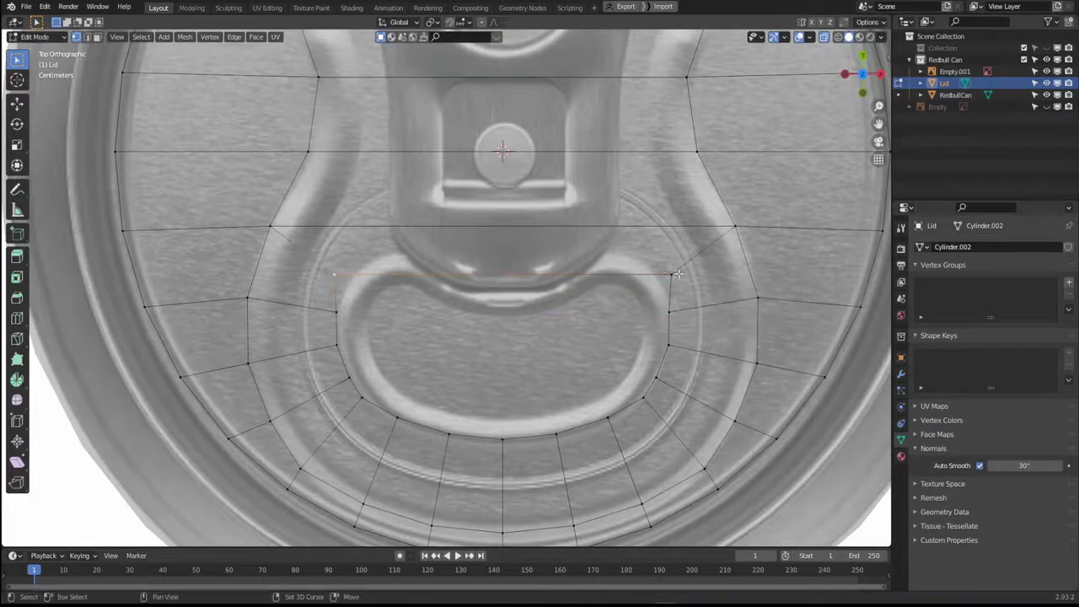
key("s")
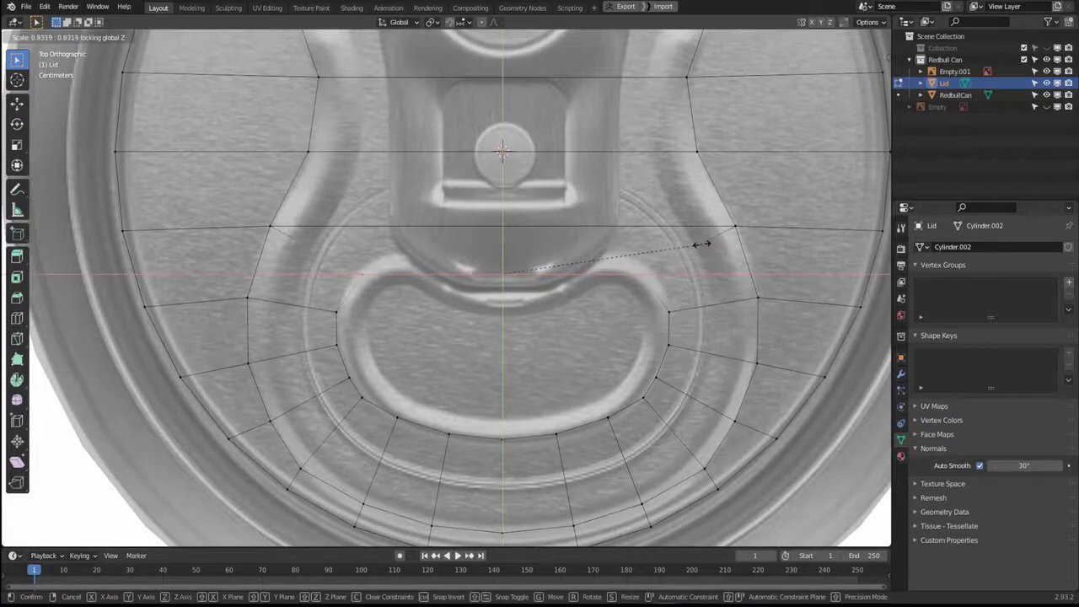
left_click(699, 242)
middle_click_drag(534, 279, 575, 289, "shift")
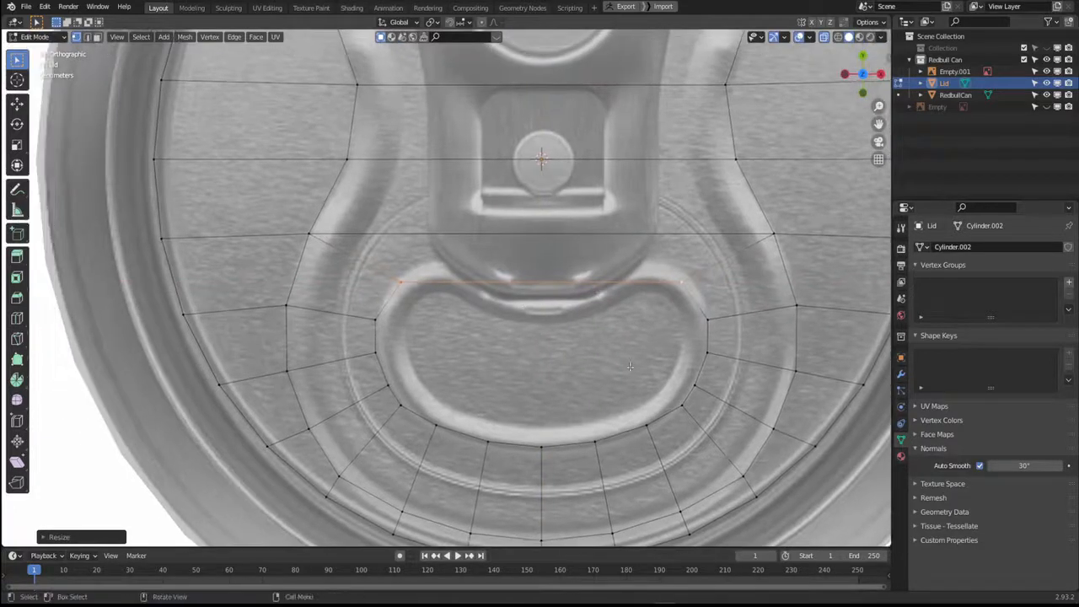
middle_click_drag(471, 406, 427, 388, "shift")
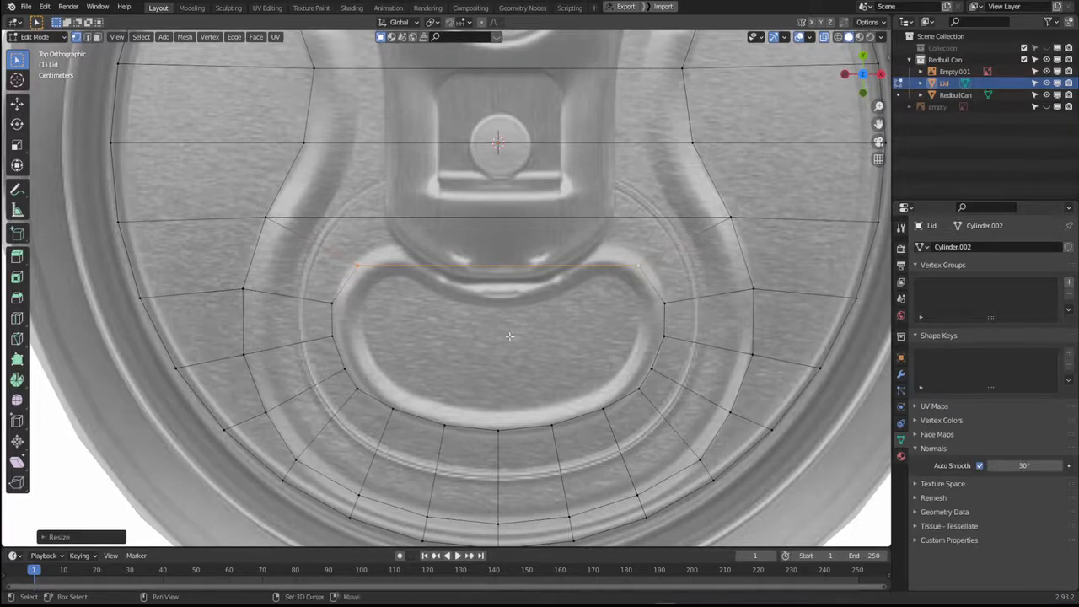
Knife a straight vertical cut along the lid's centreline from the mouth opening's lower edge to the top of the tab recess.
middle_click_drag(338, 411, 326, 438, "shift")
middle_click_drag(543, 301, 517, 372, "shift")
scroll(516, 371, "down", 4)
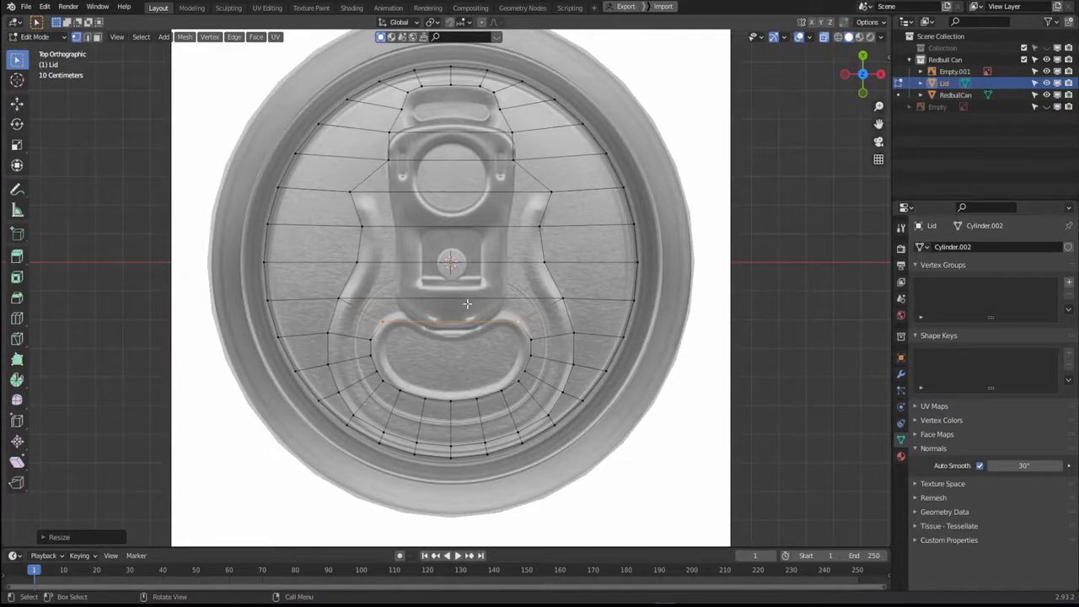
left_click(17, 338)
left_click(451, 400)
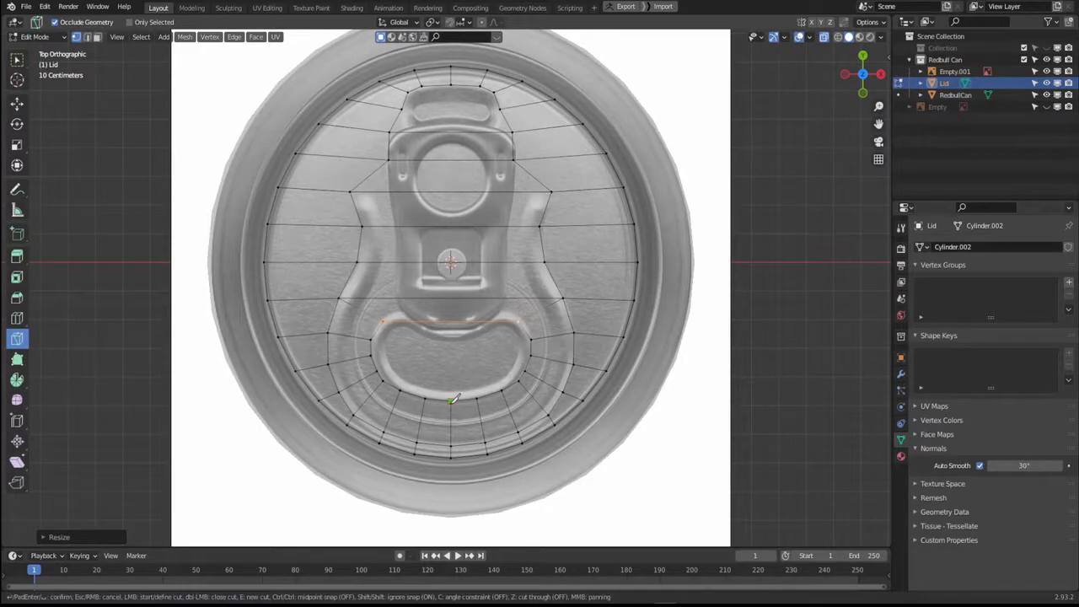
left_click(450, 85)
key("Return")
Knife four more lengthwise cuts, two on each side of the centreline, between the tab recess's upper outline and the mouth opening's lower outline.
left_click(421, 86)
left_click(424, 398)
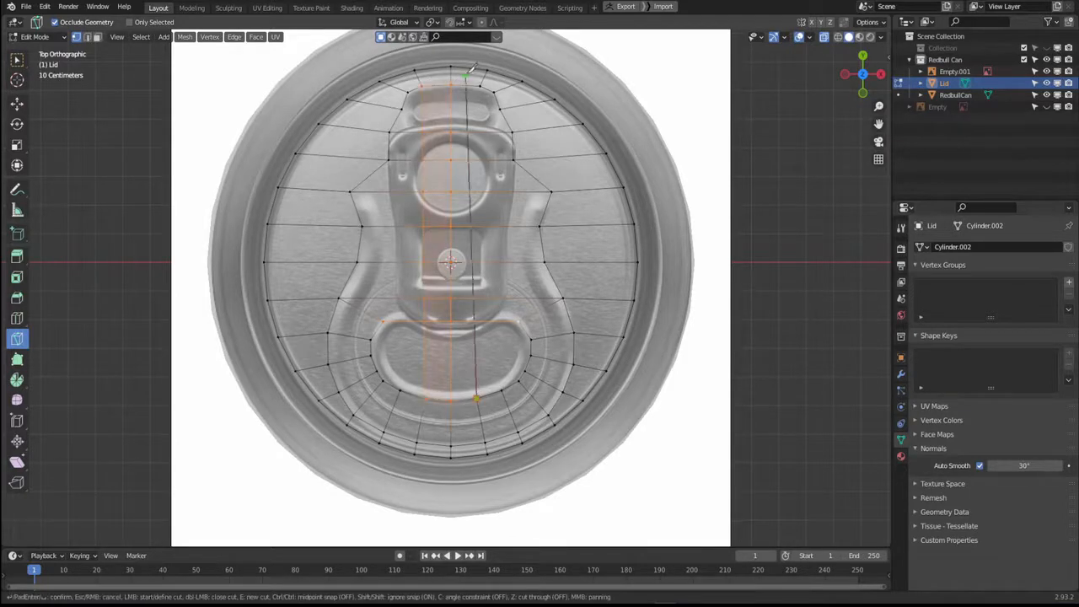
key("Return")
left_click(496, 87)
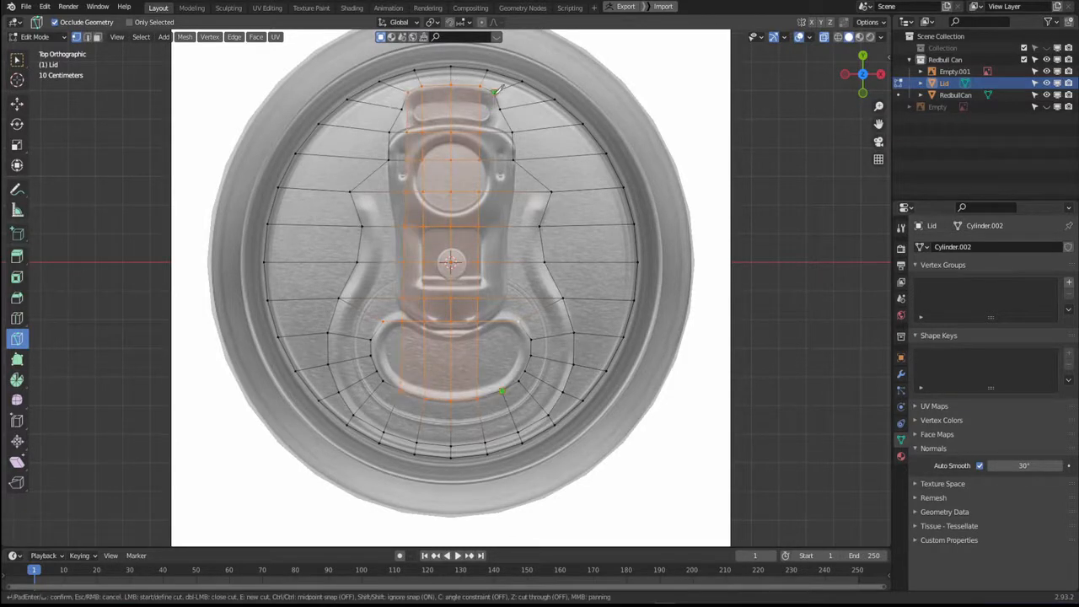
left_click(503, 390)
key("Return")
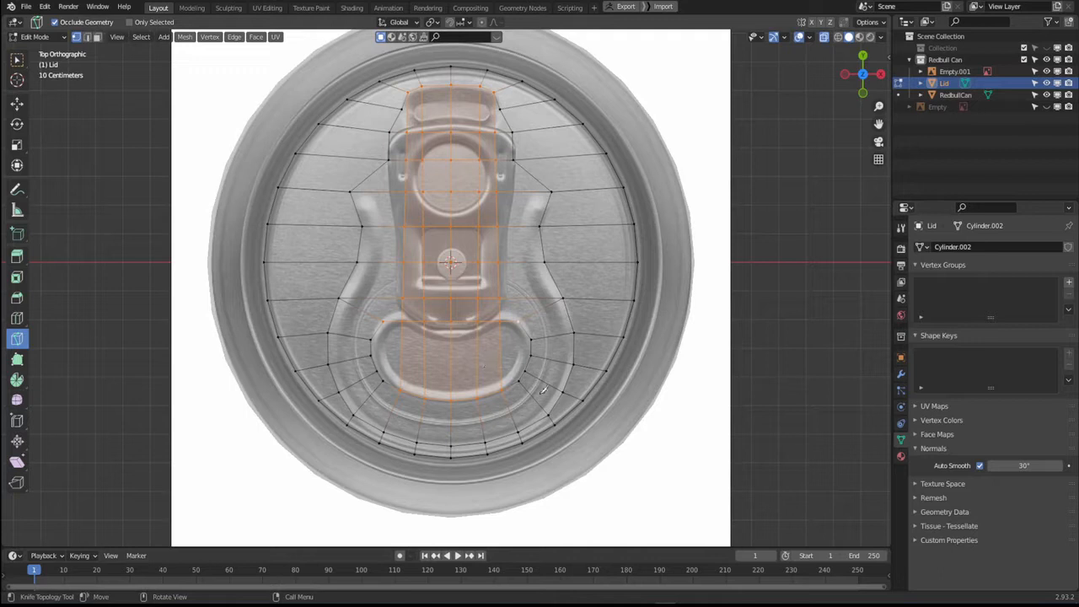
left_click(16, 60)
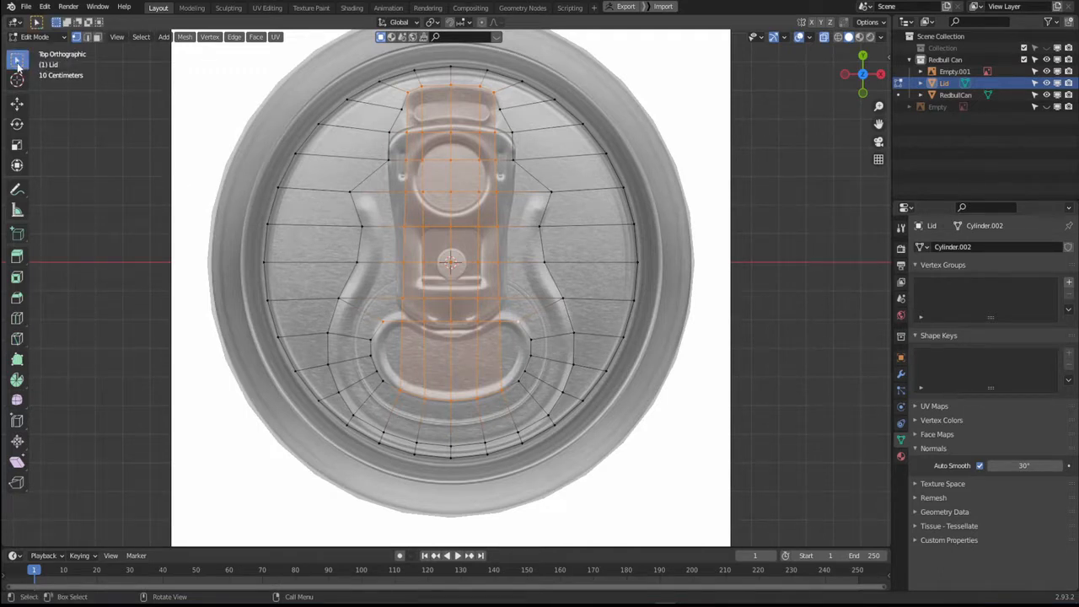
Move the centre vertex of the mouth opening's upper edge down along Y toward the tab's curved tip.
scroll(430, 331, "up", 1)
key("alt+a")
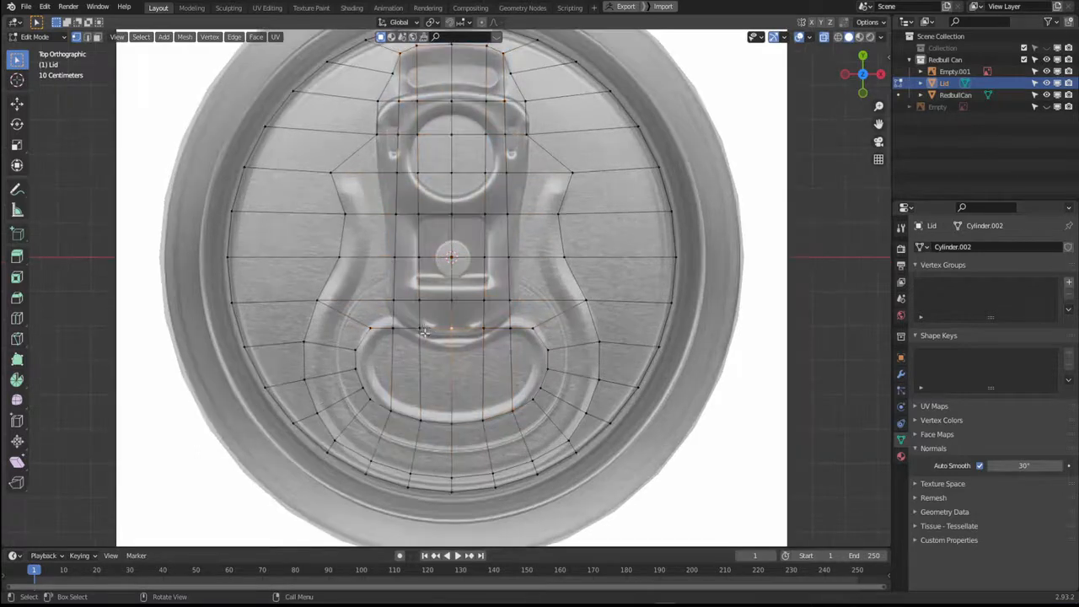
key("g")
key("y")
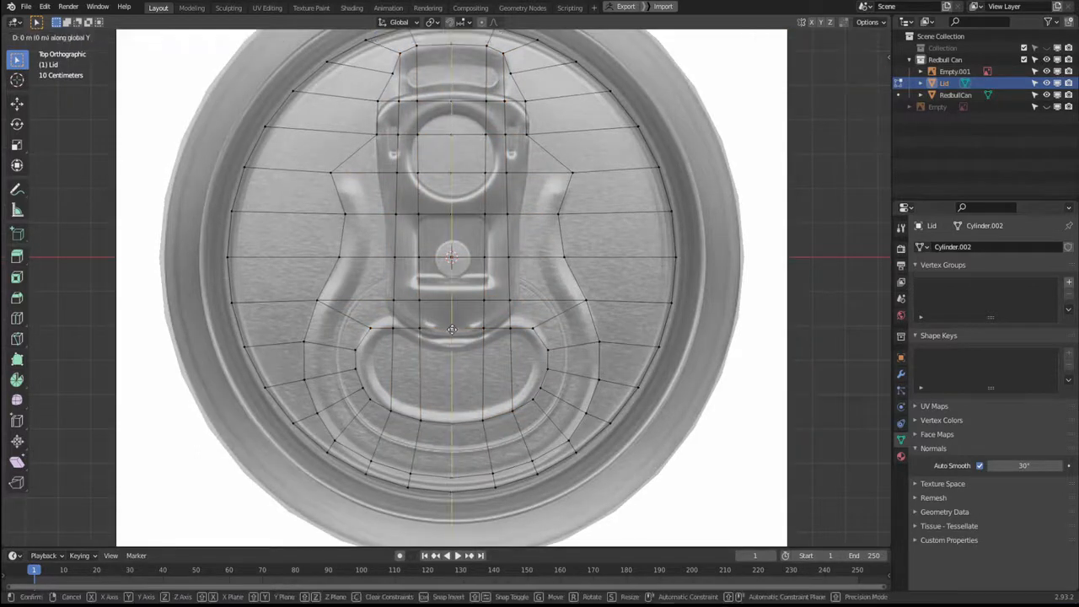
left_click(459, 348)
Move the two vertices flanking the centre of the mouth opening's upper edge down about 0.03 m along Y.
left_click(486, 327)
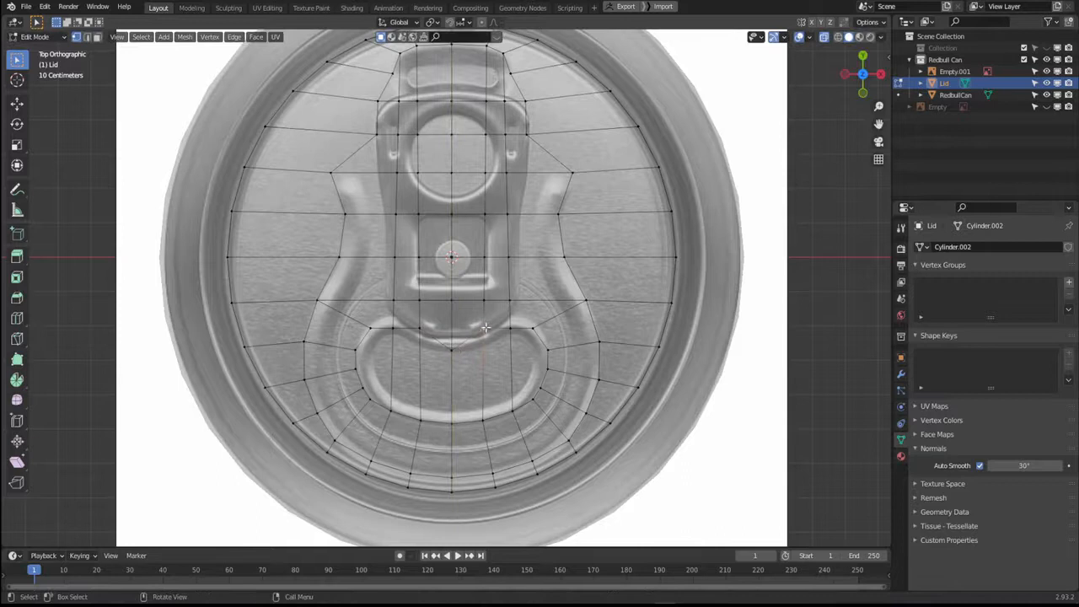
left_click(420, 328, "shift")
key("g")
key("y")
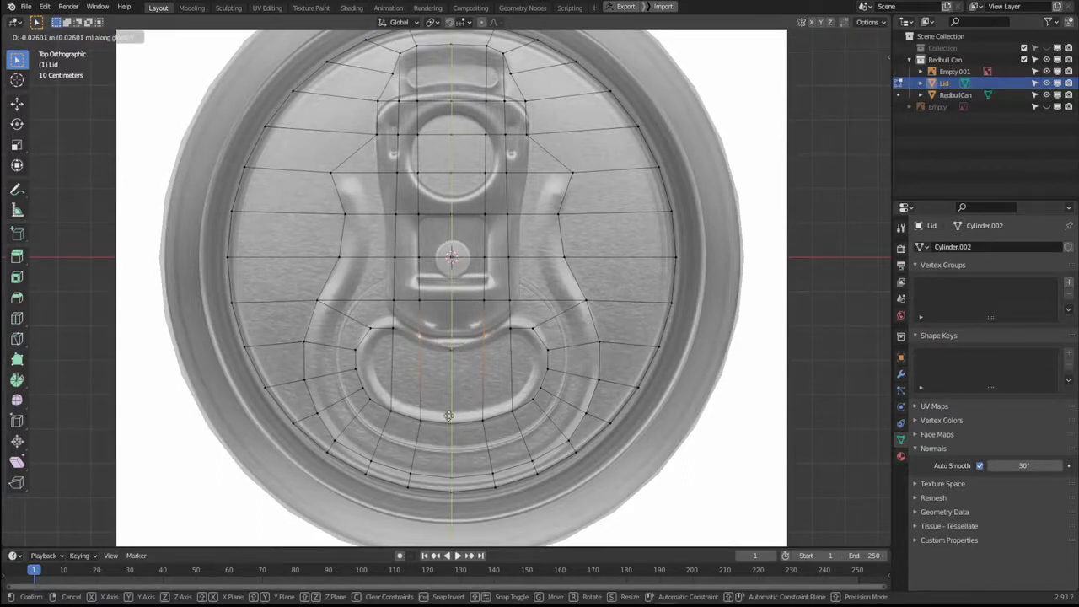
left_click(446, 432)
Nudge the centre vertex of the mouth opening's upper edge slightly up along Y to smooth the curve.
left_click(452, 350)
key("g")
key("y")
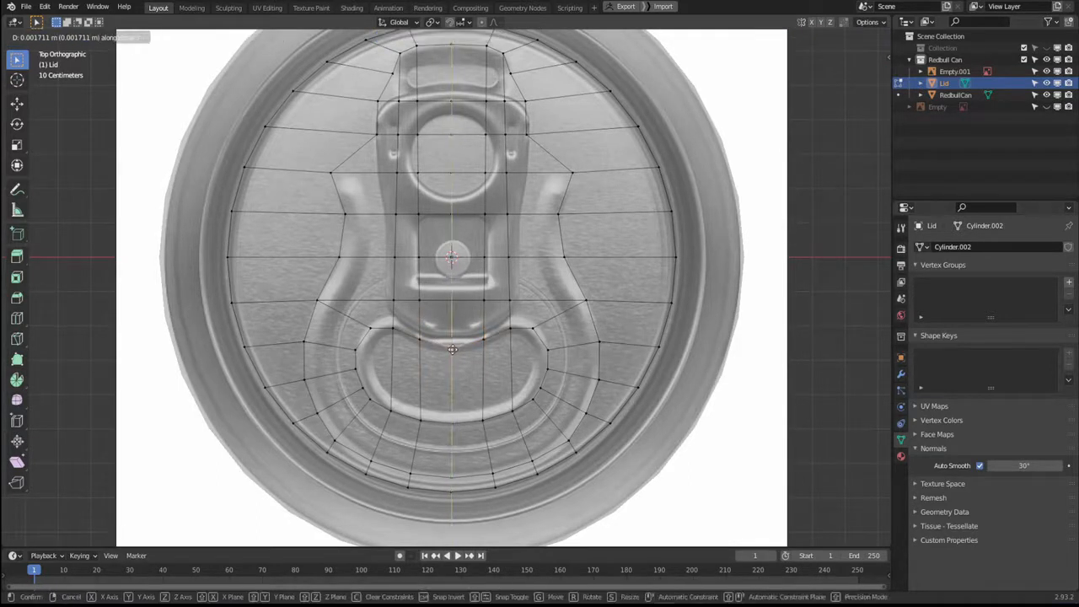
left_click(458, 345)
left_click(511, 328)
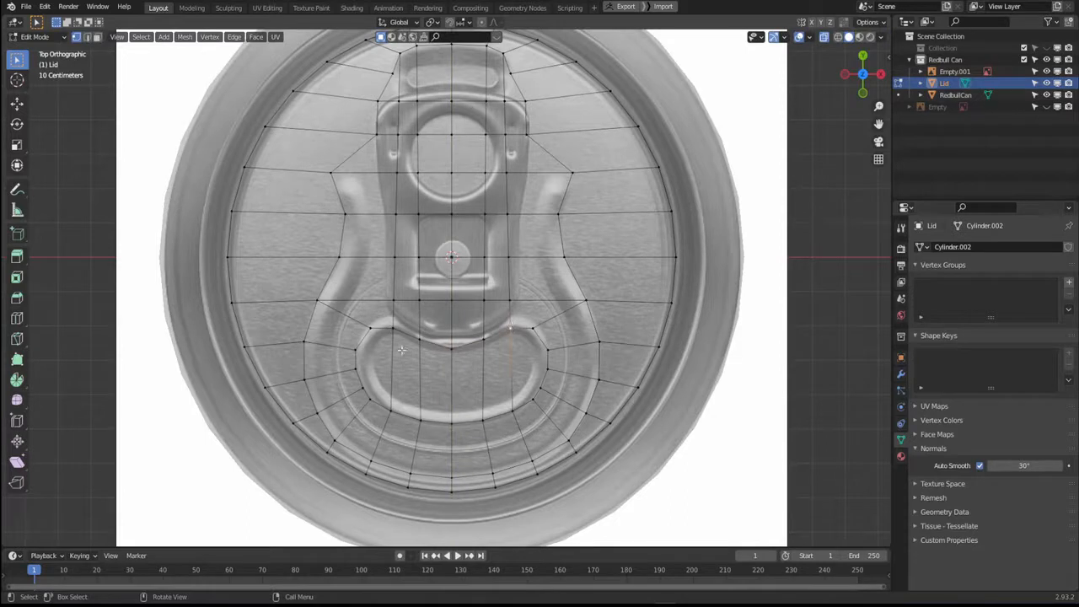
left_click(452, 344)
scroll(465, 326, "down", 2)
scroll(470, 315, "up", 2)
scroll(410, 373, "down", 2)
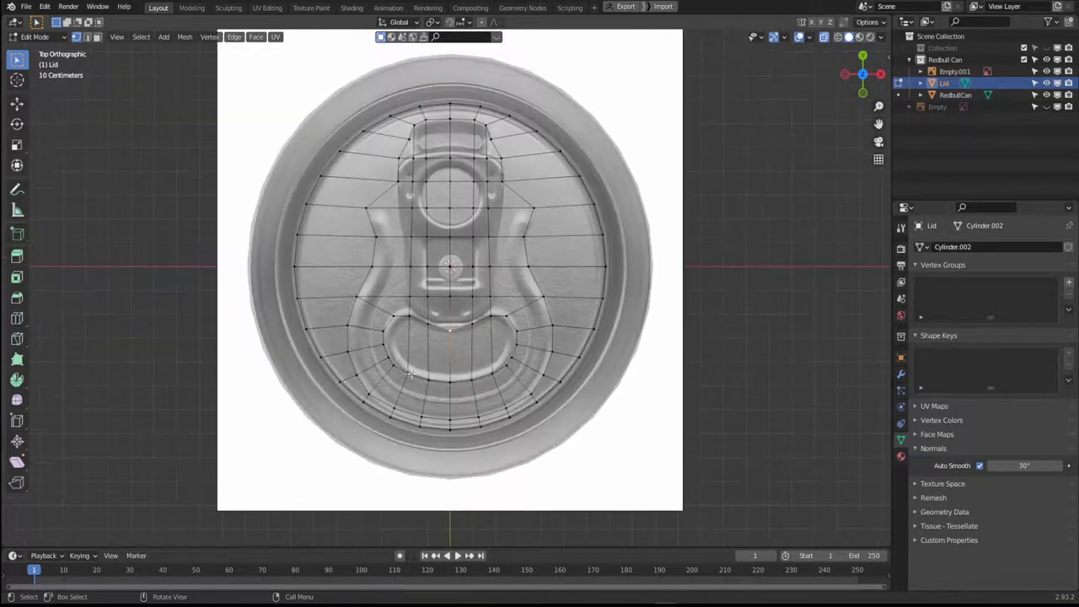
scroll(412, 335, "up", 2)
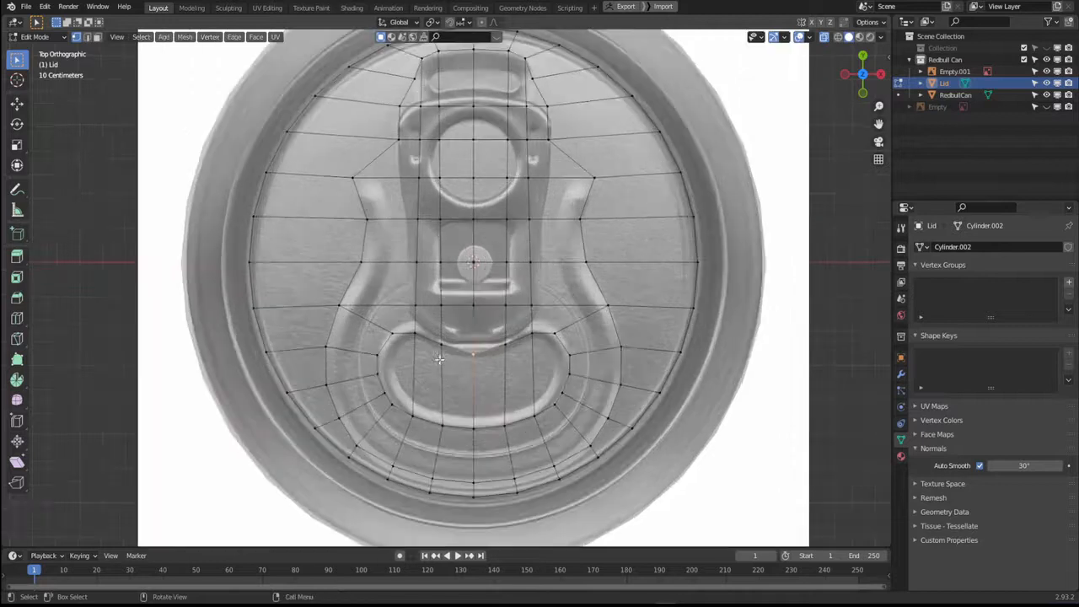
middle_click_drag(428, 369, 415, 344, "shift")
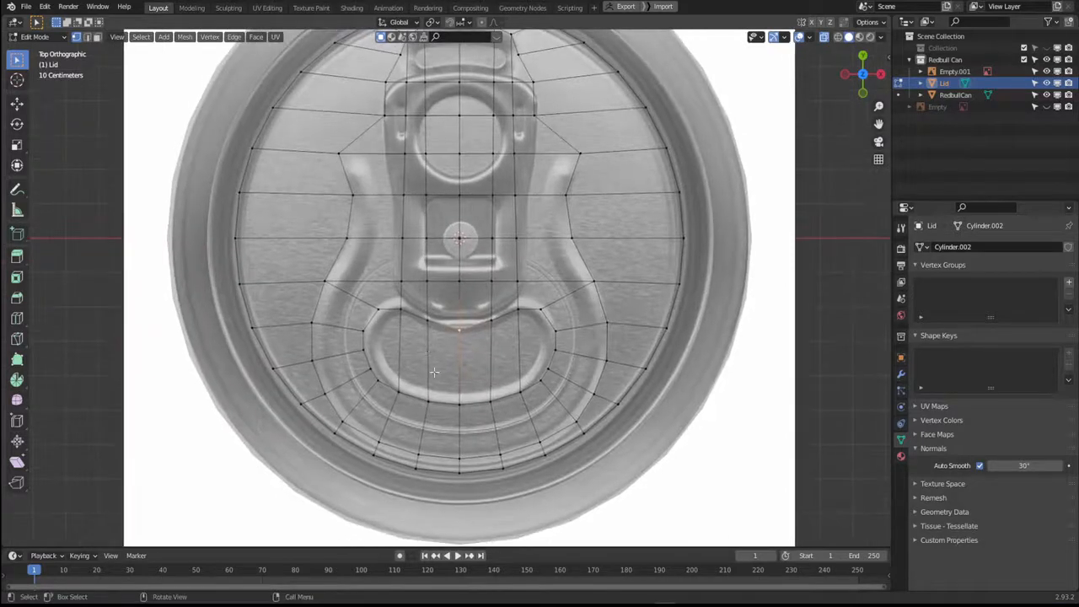
key("ctrl+r")
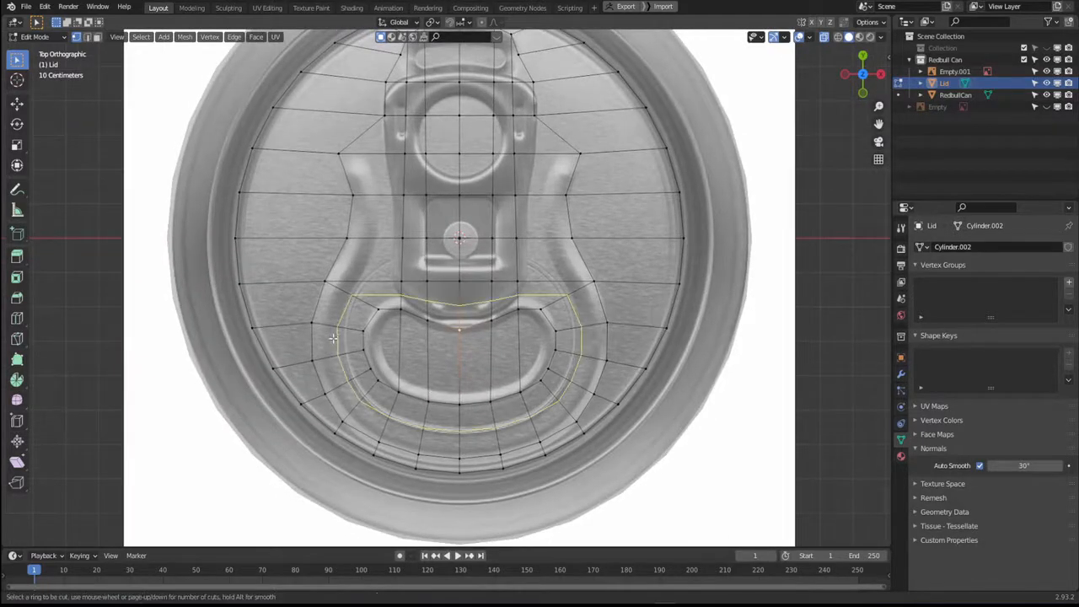
left_click(333, 339)
right_click(333, 339)
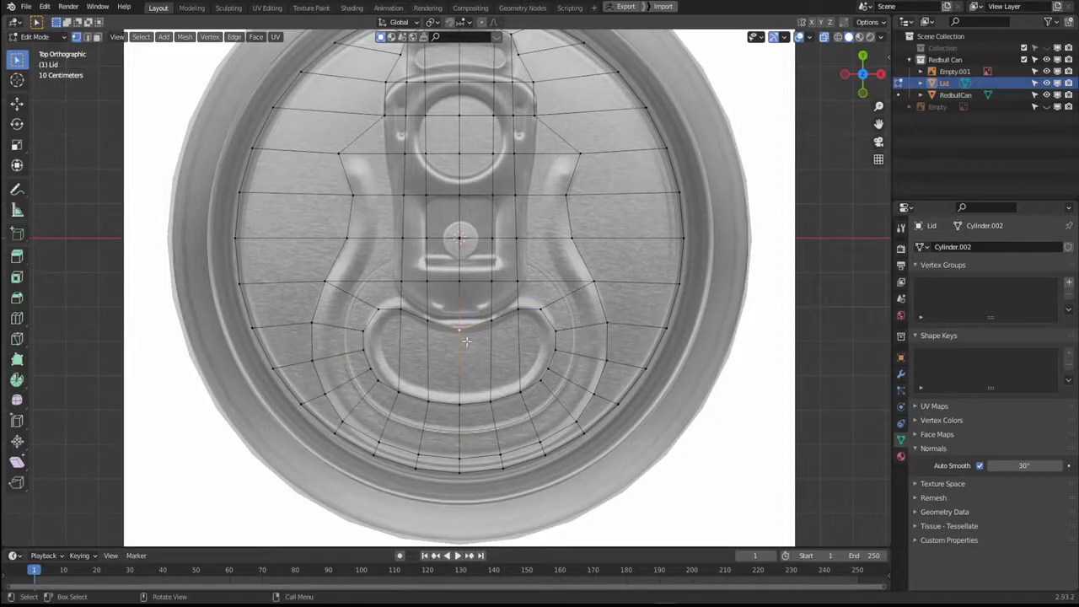
Add a centred loop cut to the face ring around the mouth opening and scale the loop with Z locked.
key("ctrl+r")
left_click(338, 335)
right_click(337, 336)
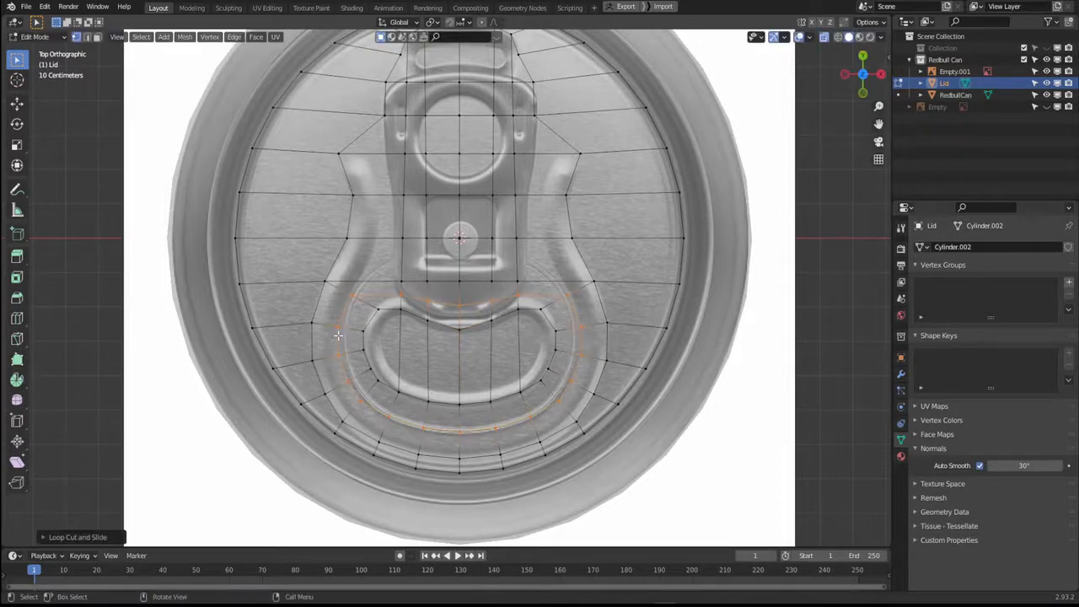
key("s")
key("shift+z")
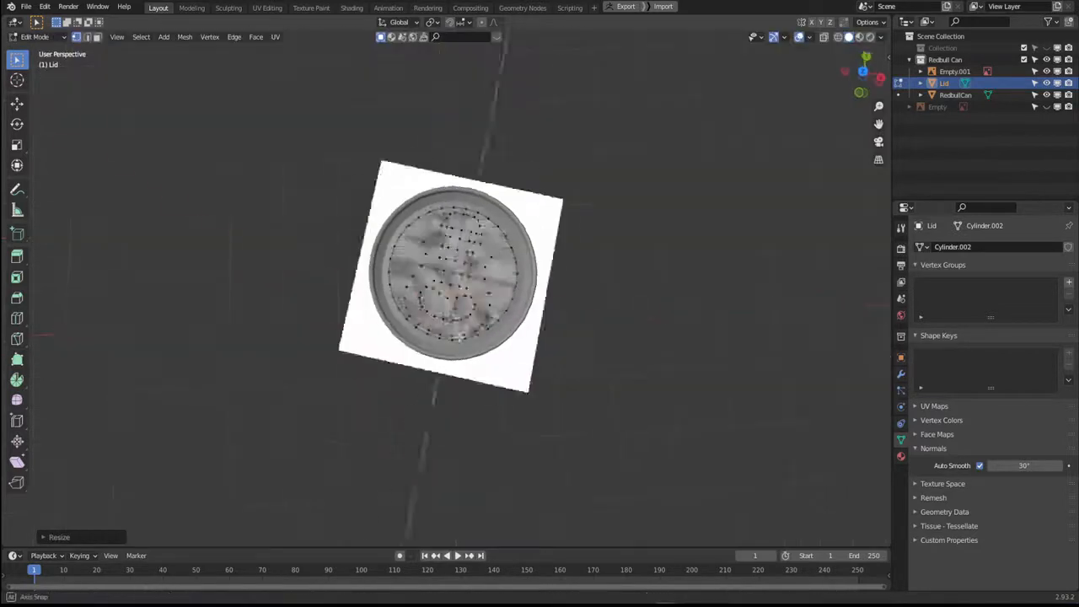
Examine the lid and can top in perspective, outside mesh editing, for overlapping surfaces.
middle_click_drag(456, 304, 488, 314)
scroll(478, 331, "up", 3)
scroll(506, 325, "down", 3)
scroll(476, 267, "up", 7)
scroll(476, 266, "down", 3)
scroll(476, 266, "down", 4)
key("Tab")
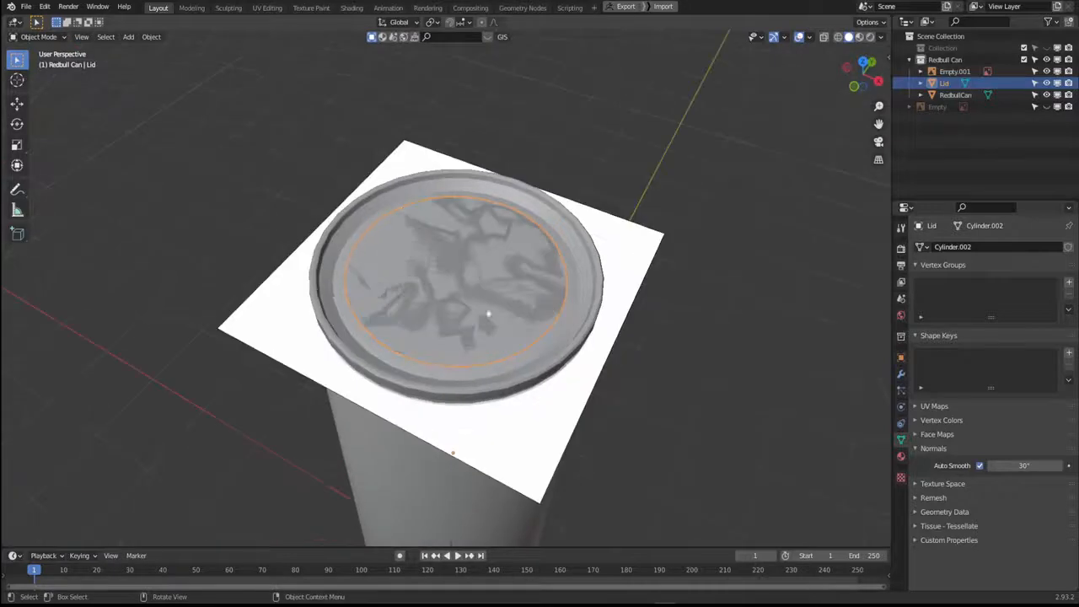
left_click(577, 317)
middle_click_drag(361, 359, 493, 305)
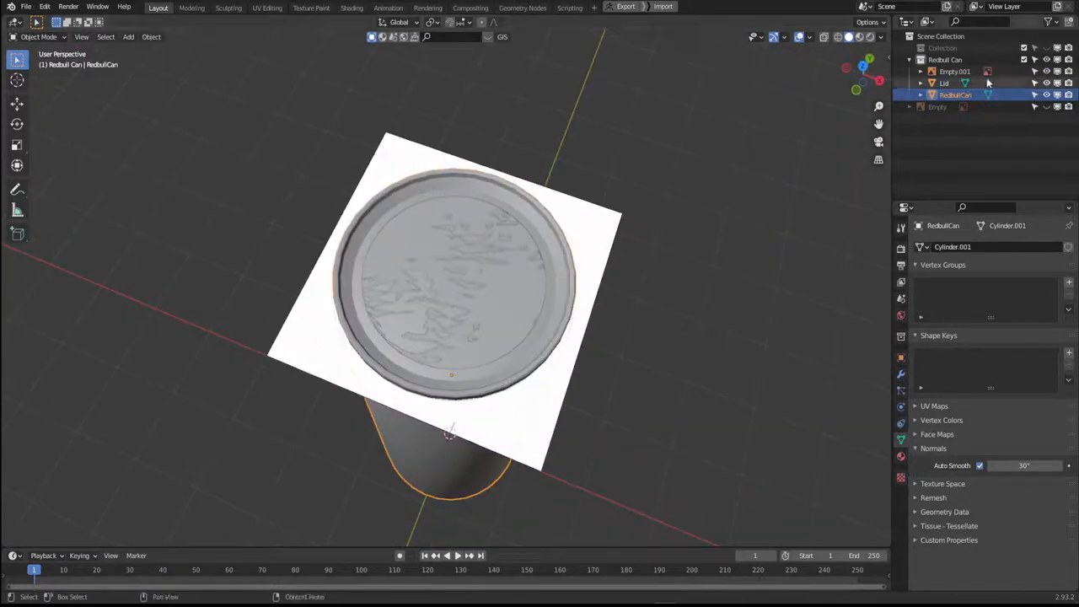
Hide the Lid object and select the RedbullCan body beneath it.
left_click(546, 255)
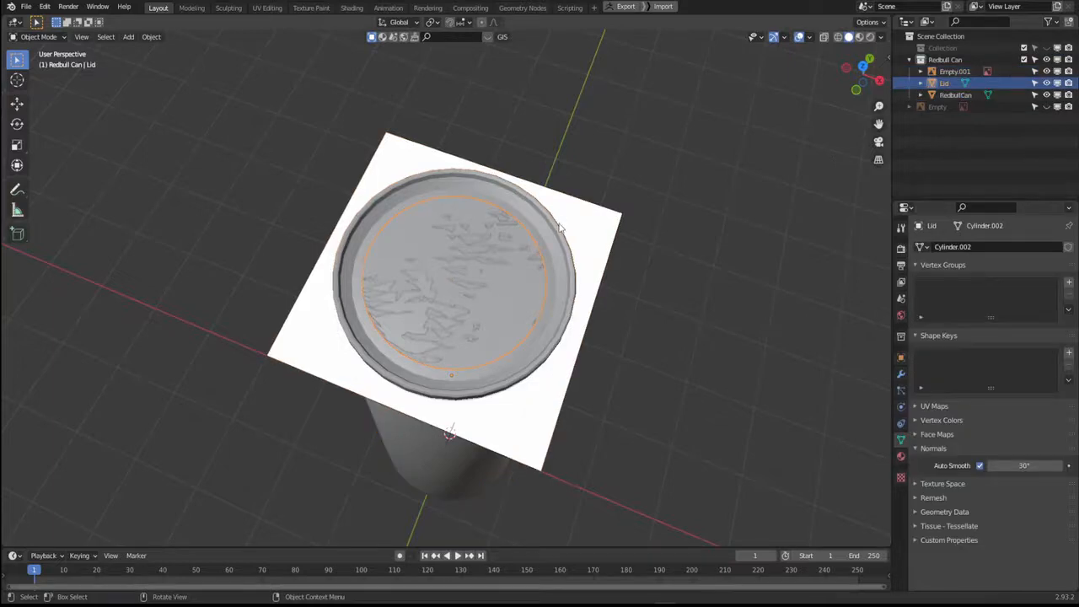
key("h")
middle_click_drag(489, 300, 478, 265)
left_click(478, 265)
scroll(478, 265, "down", 2)
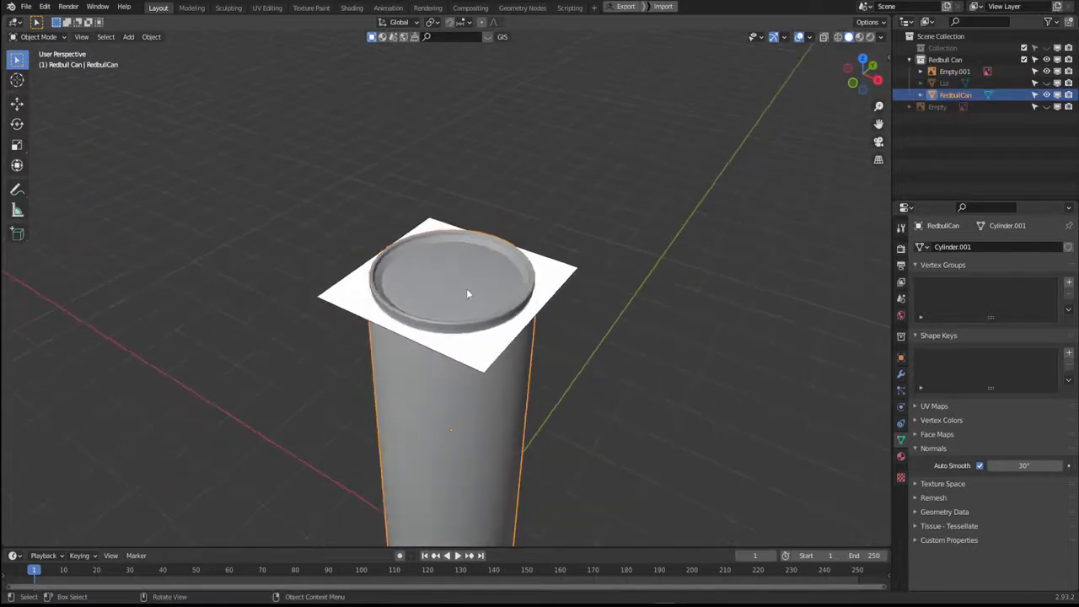
Delete the large circular cap face inside the can body's top rim and leave mesh editing.
key("Tab")
scroll(469, 278, "up", 4)
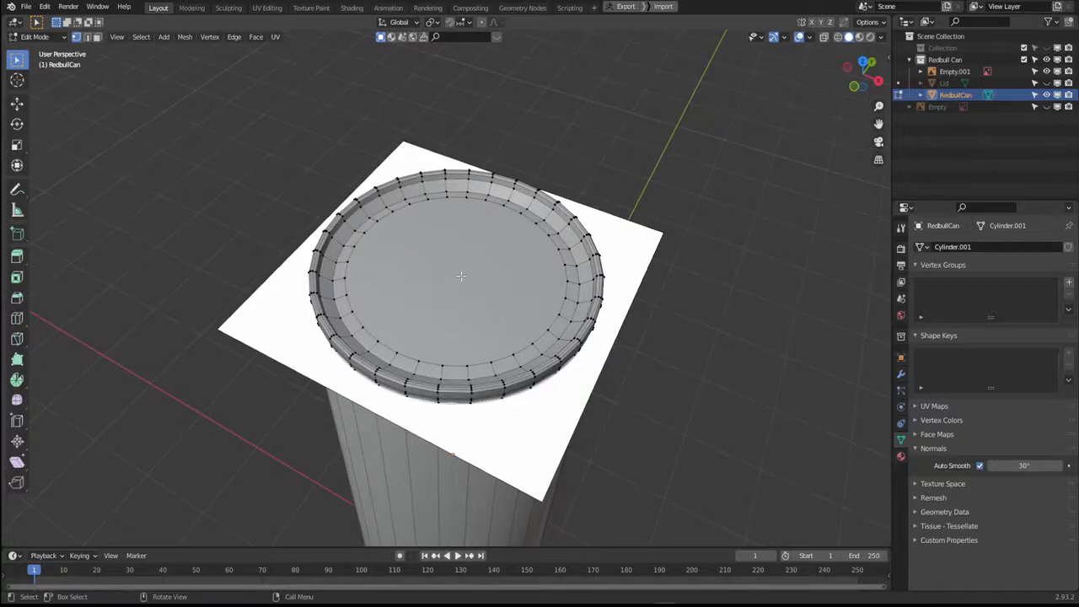
key("3")
left_click(446, 289)
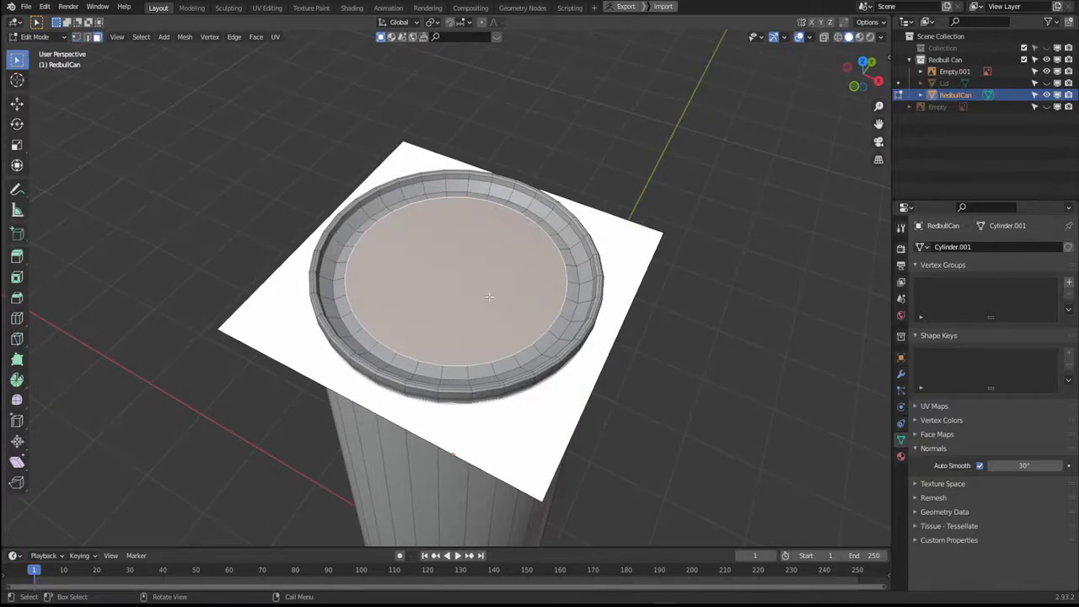
key("x")
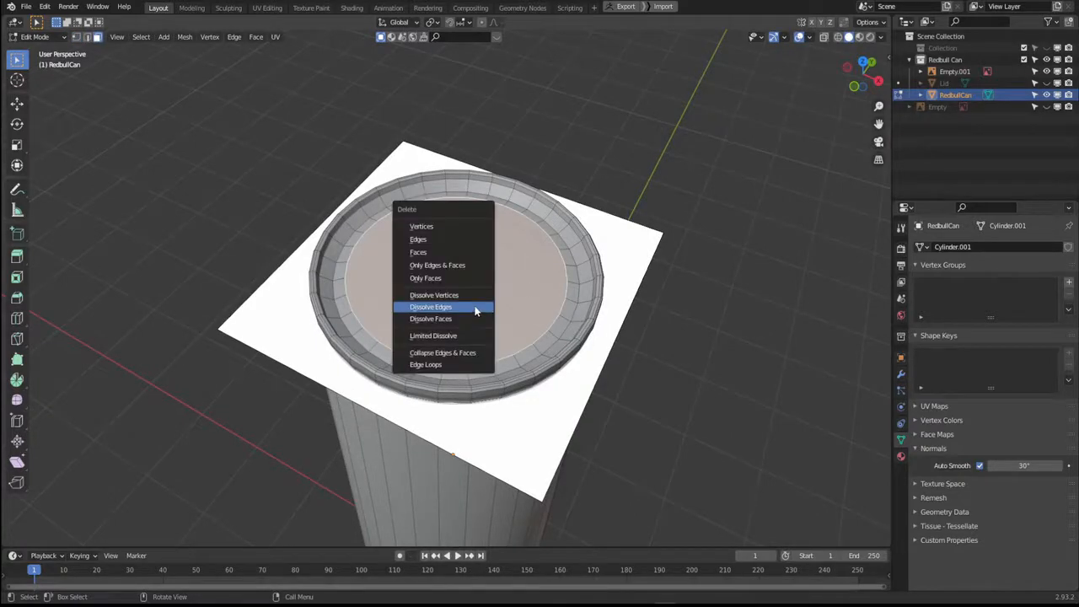
left_click(418, 252)
middle_click_drag(439, 255, 516, 285)
key("Tab")
Unhide all objects, hide the upright side-view reference image again, and select the Lid.
scroll(453, 275, "down", 4)
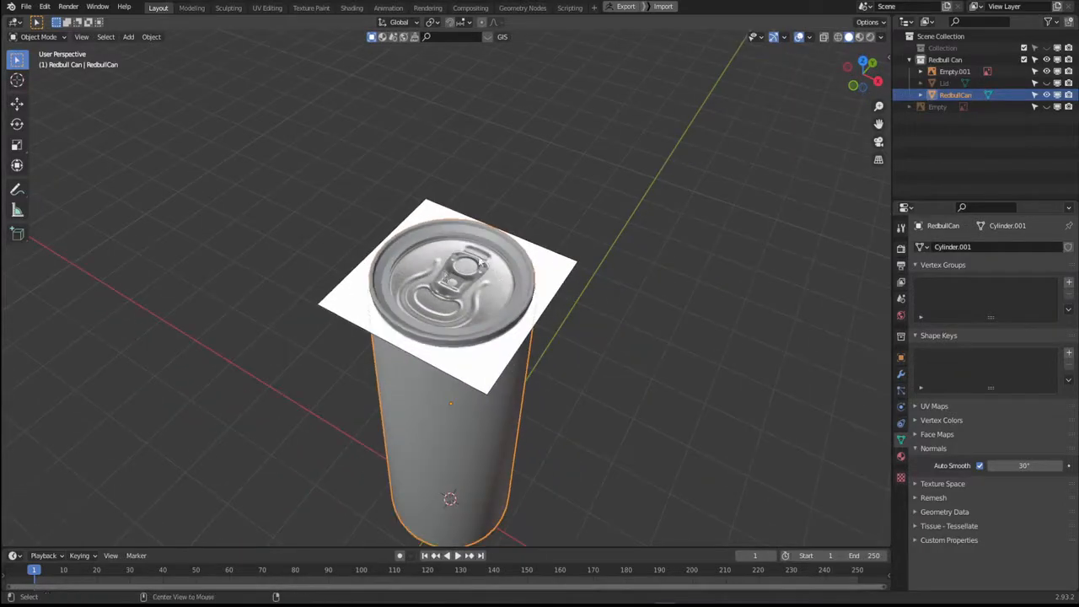
key("alt+h")
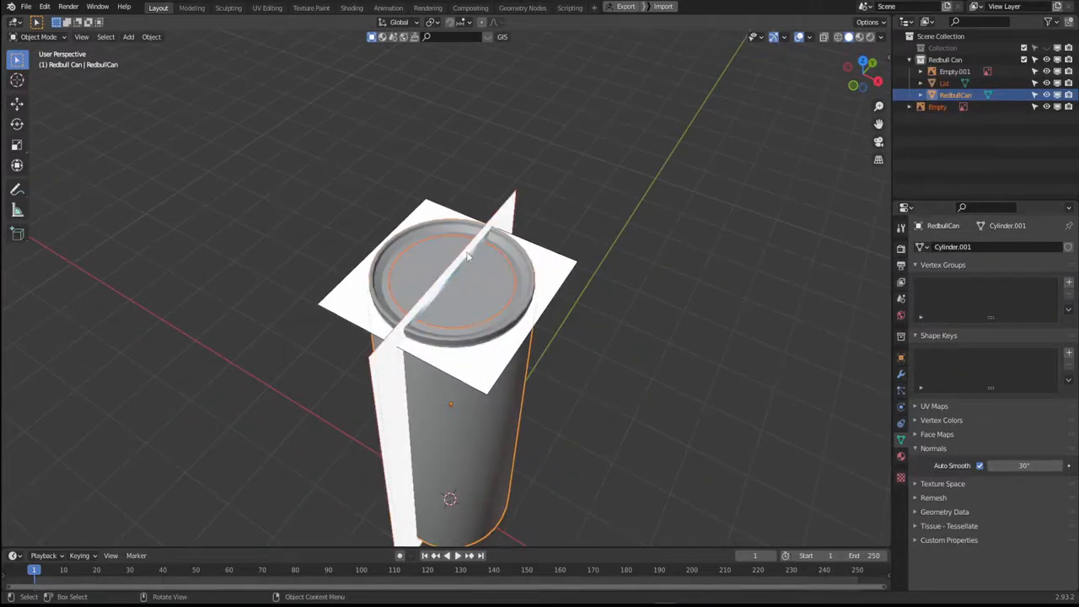
left_click(604, 451)
middle_click_drag(397, 421, 449, 402)
left_click(361, 367)
key("h")
scroll(475, 337, "up", 3)
left_click(476, 337)
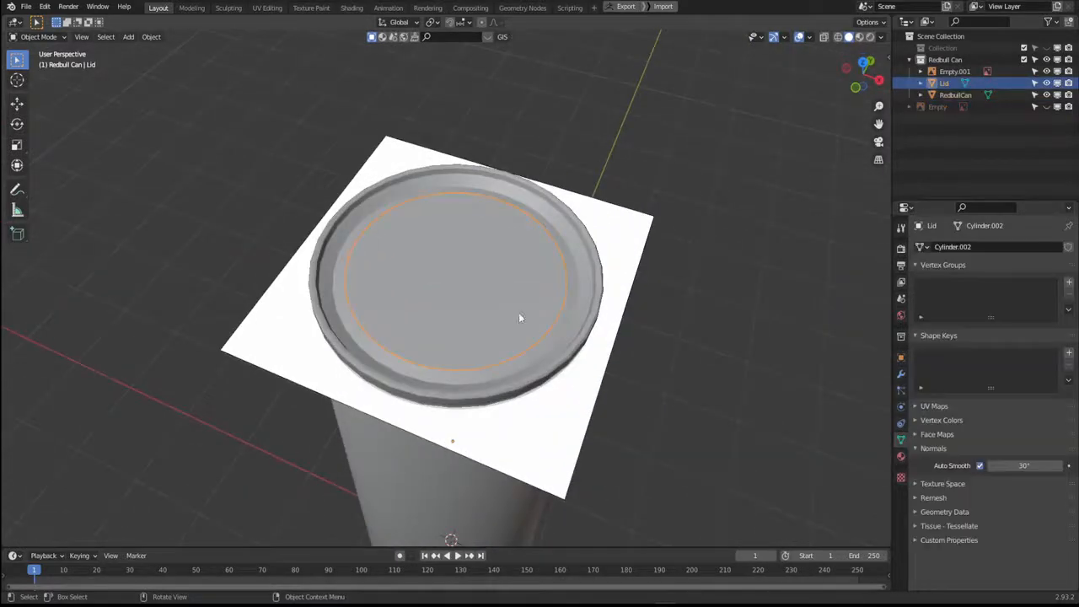
mouse_move(518, 316)
middle_mouse_down()
mouse_move(586, 388)
mouse_move(467, 376)
mouse_move(436, 300)
mouse_move(519, 300)
middle_mouse_up()
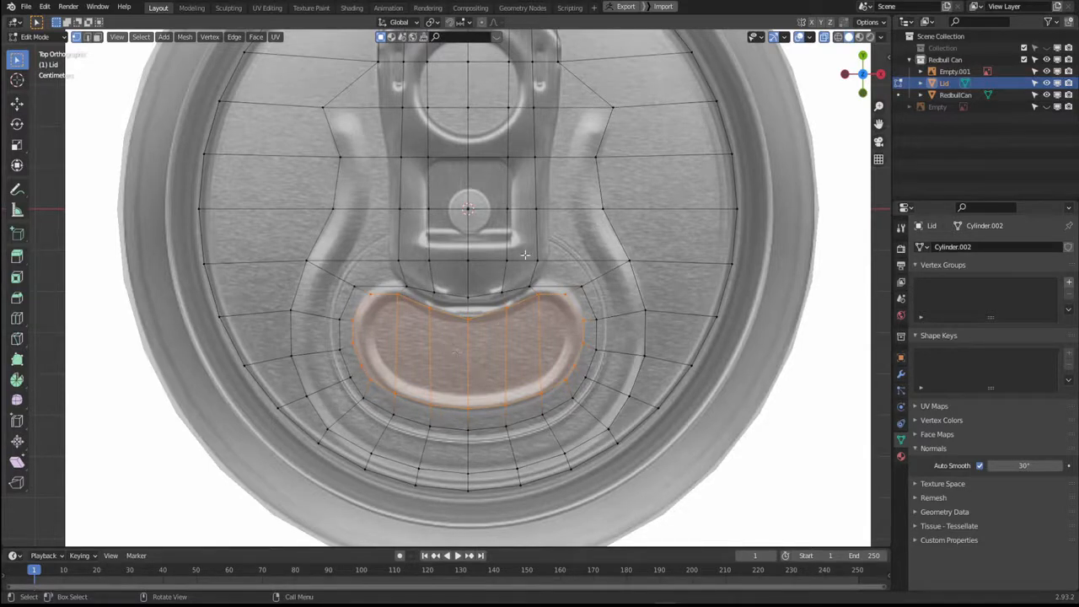
Inset the lid's selected mouth-opening faces to follow the inner edge of the raised rim in the reference.
key("i")
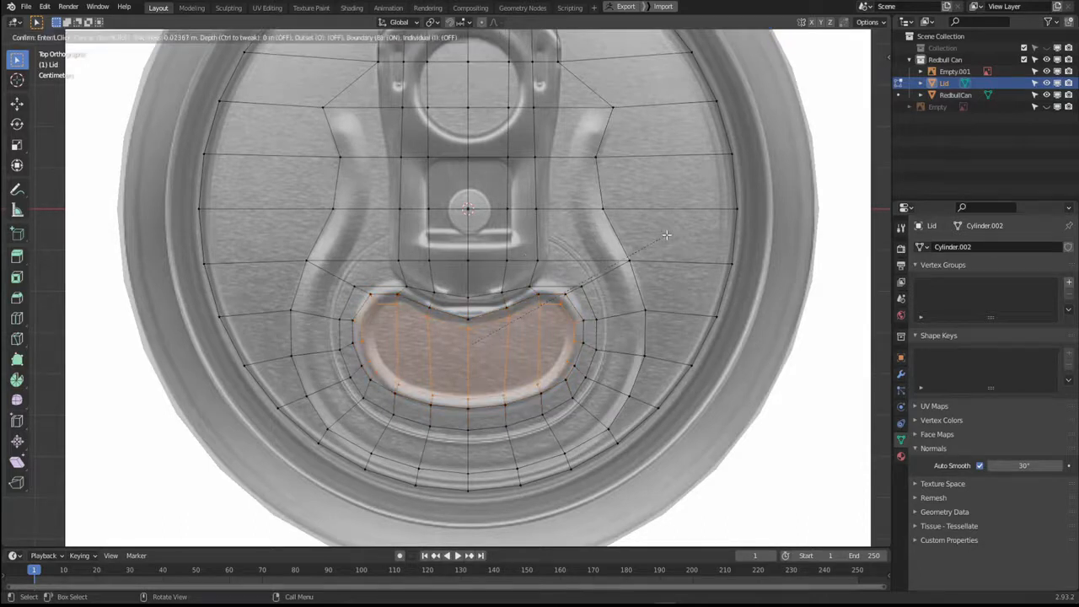
left_click(663, 235)
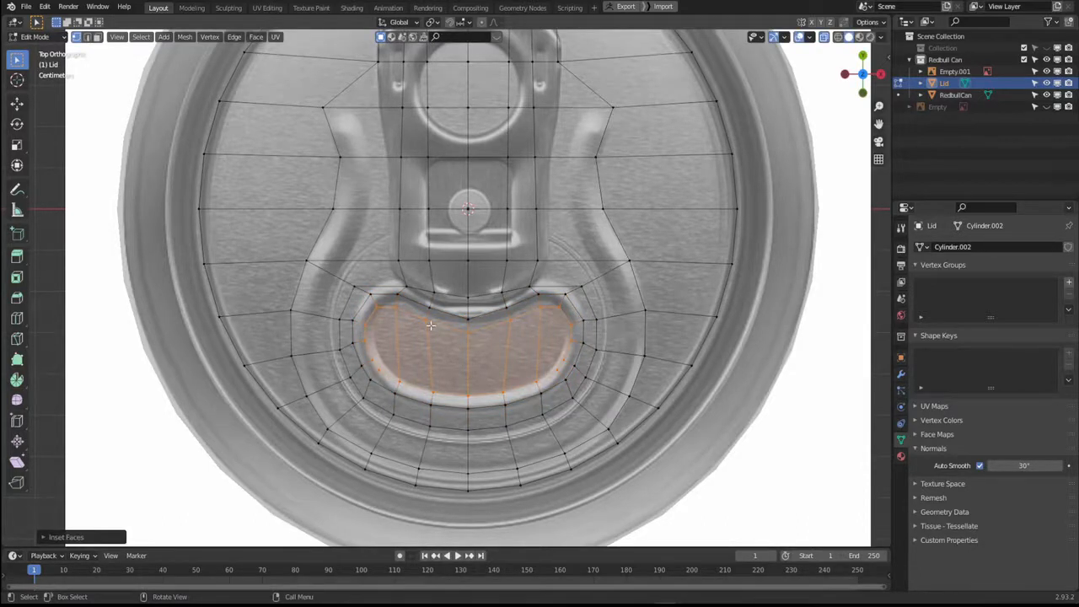
Select the edge loop around the Lid's mouth opening and raise it about 0.012 m along Z to form a rim.
key("2")
middle_click_drag(545, 335, 498, 251)
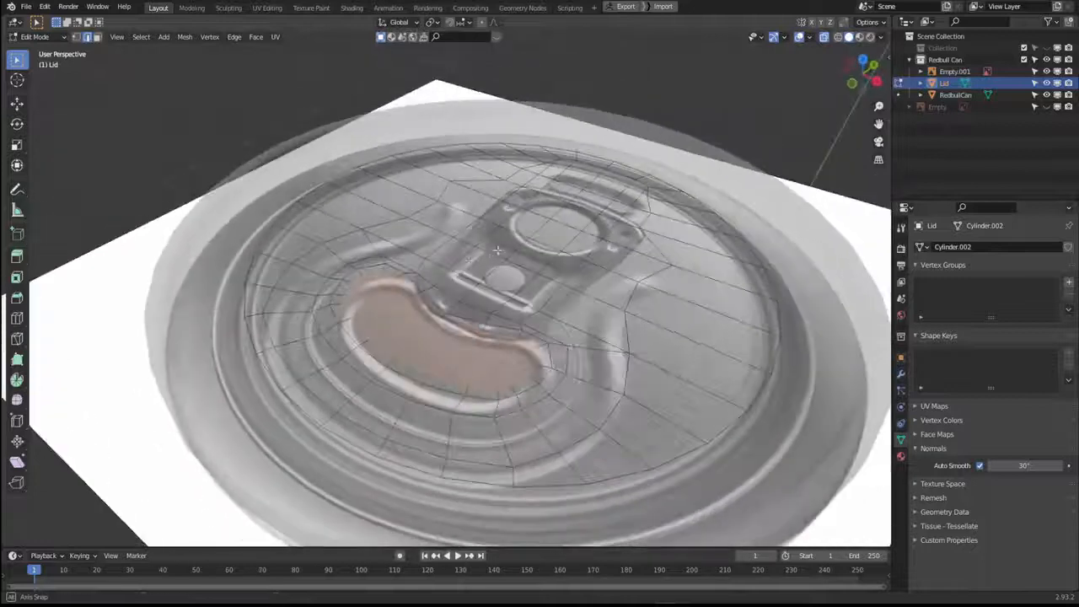
left_click(436, 302, "alt")
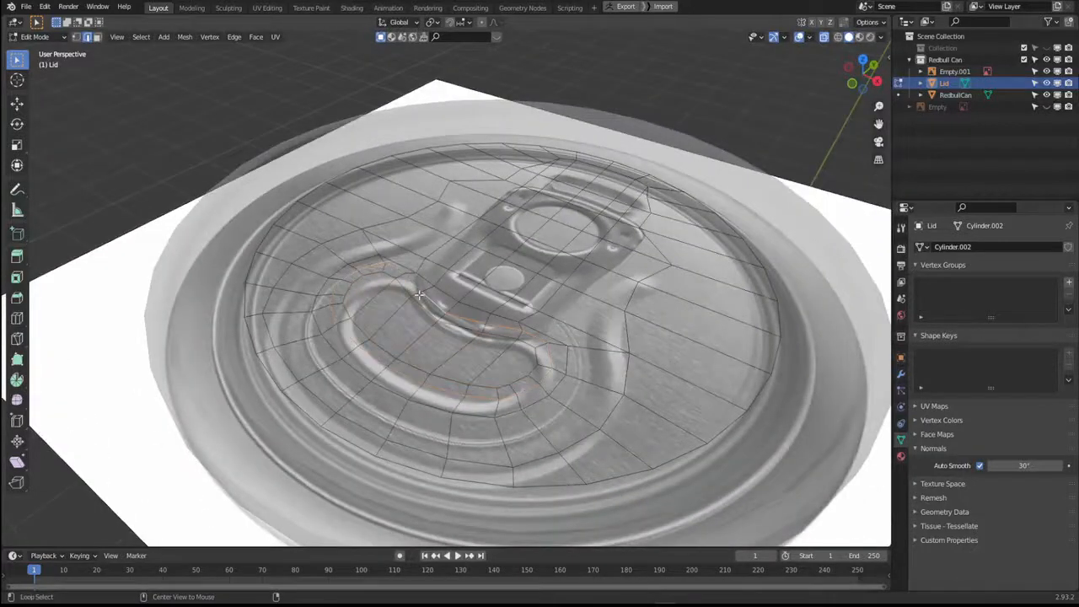
key("alt+z")
scroll(486, 336, "up", 3)
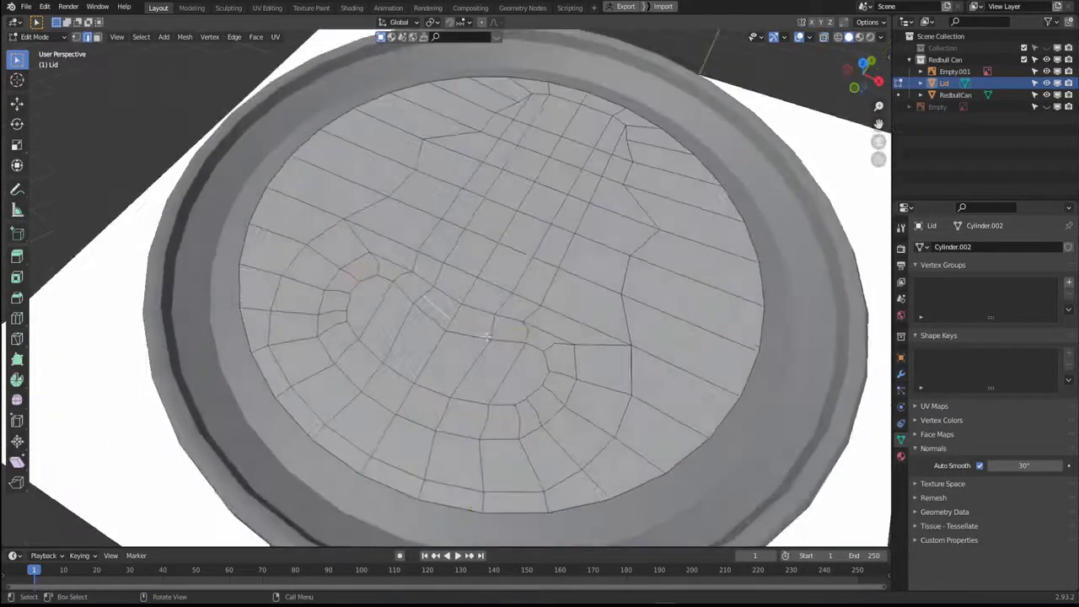
middle_click_drag(486, 336, 439, 313)
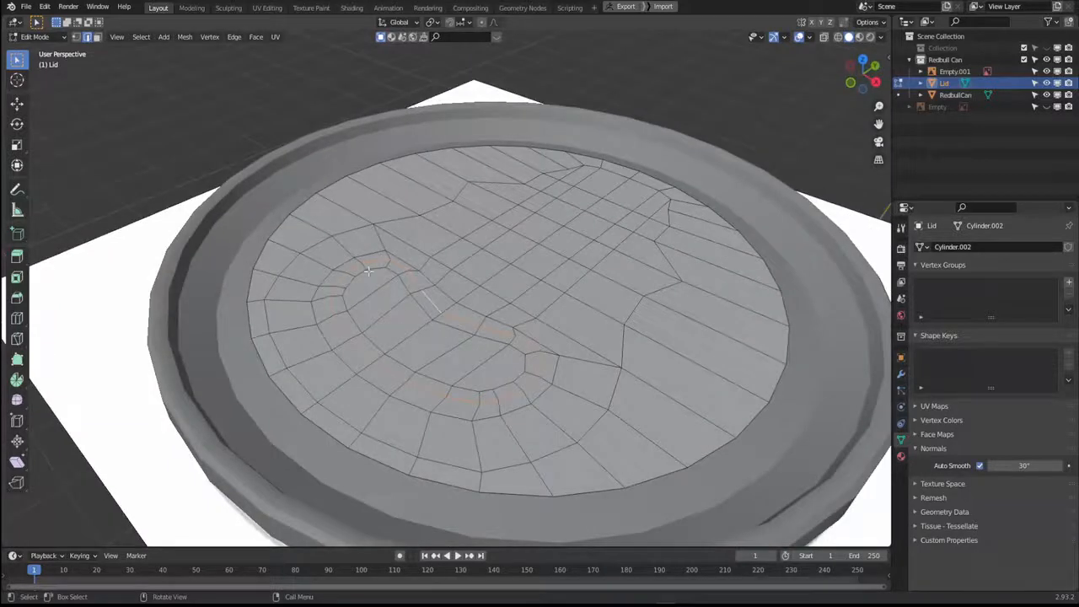
middle_click_drag(479, 352, 449, 339)
scroll(449, 339, "up", 1)
key("g")
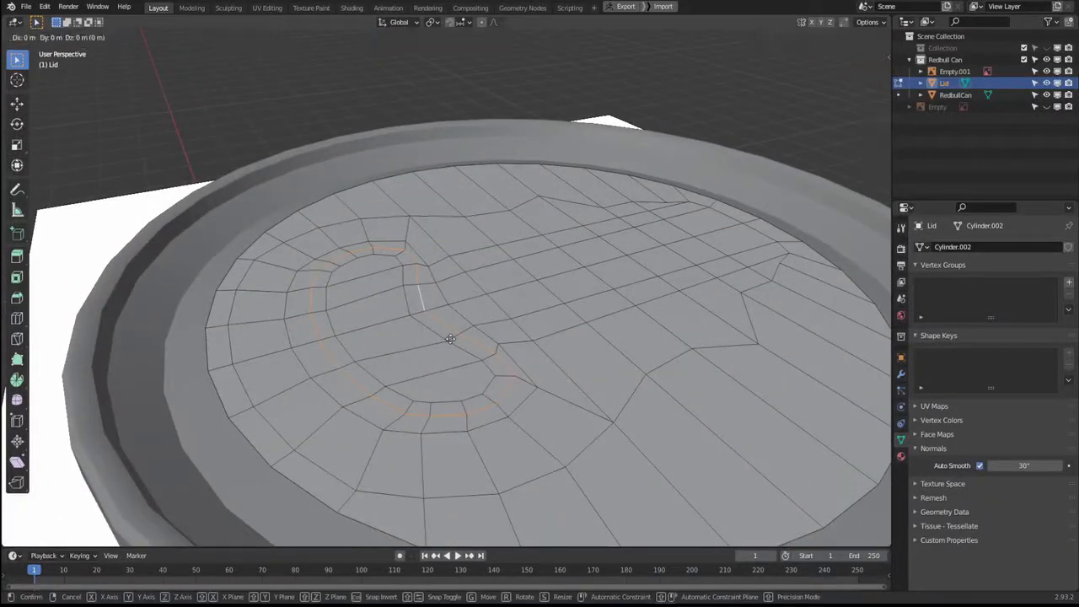
key("z")
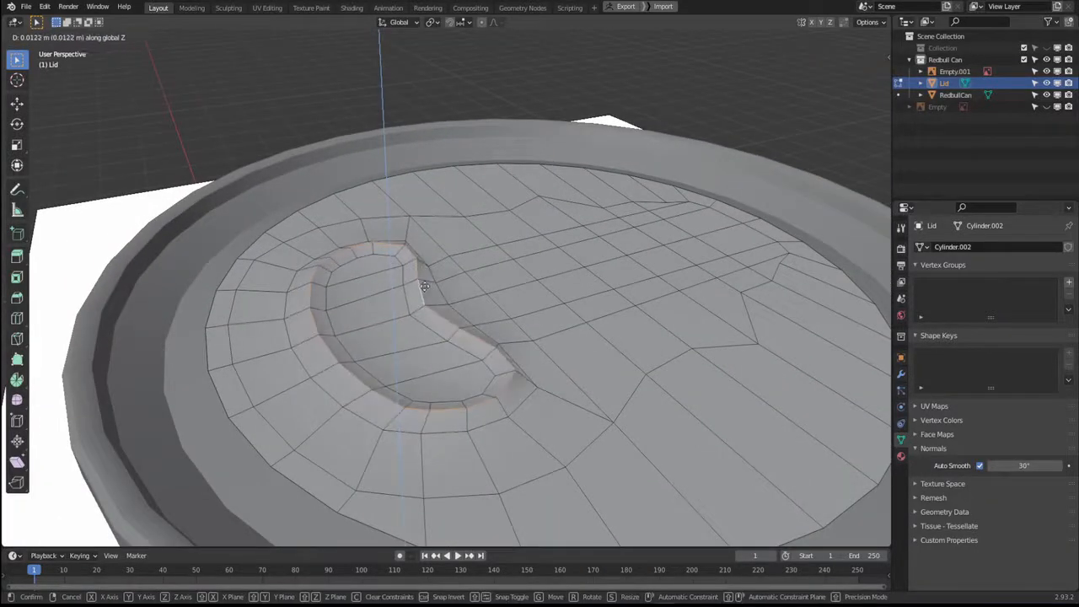
left_click(425, 287)
Scale the edge loop outlining the tab and outer ridge slightly inward in X and Y to follow the top-view reference.
middle_click_drag(424, 287, 404, 302)
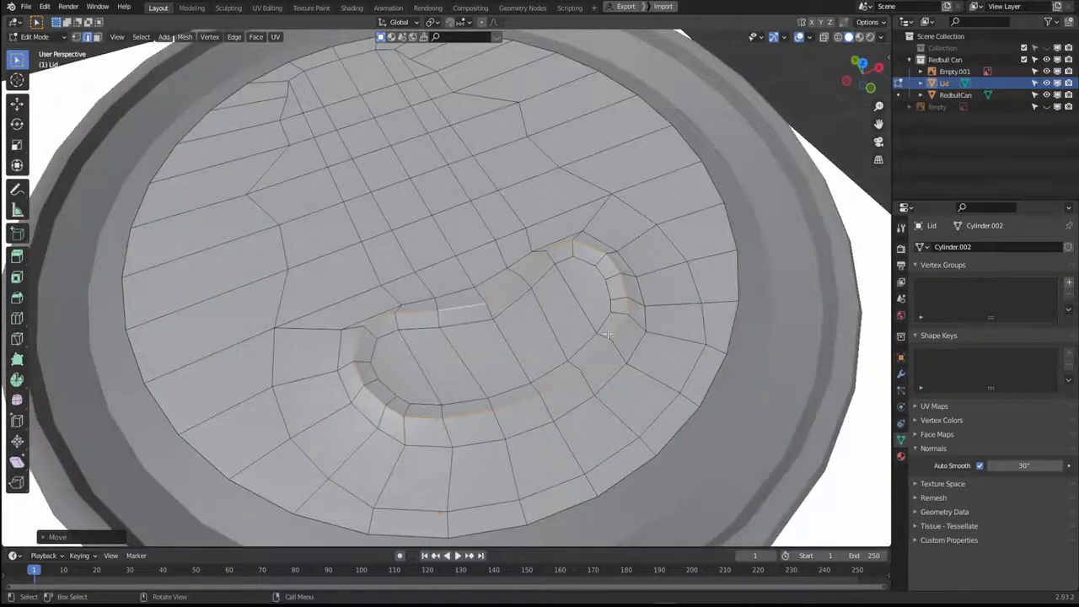
middle_click_drag(608, 333, 557, 298)
middle_click_drag(379, 319, 411, 359)
scroll(385, 340, "down", 2)
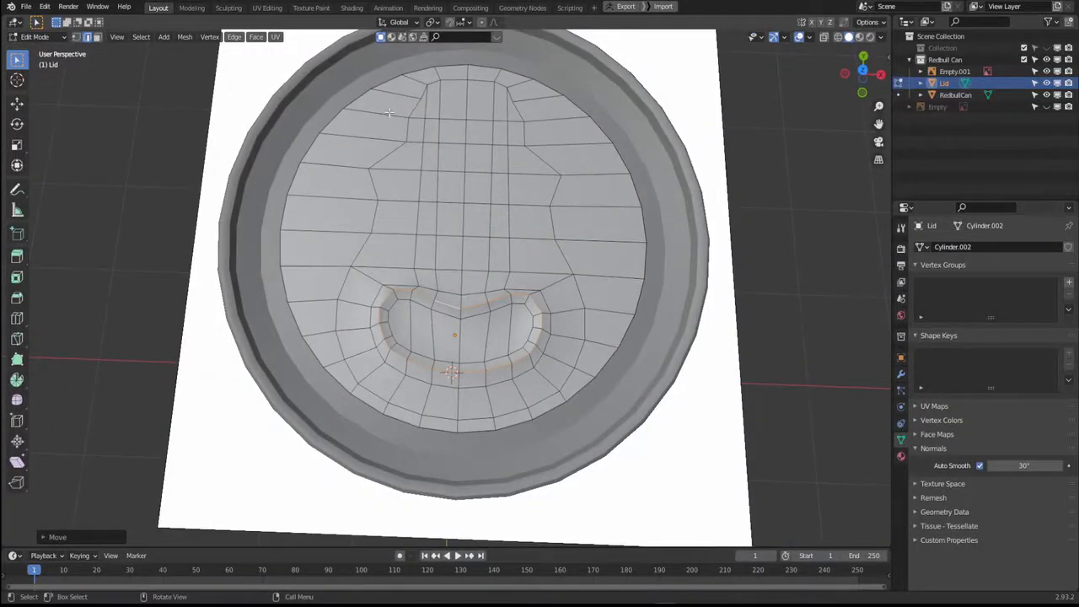
key("KP_7")
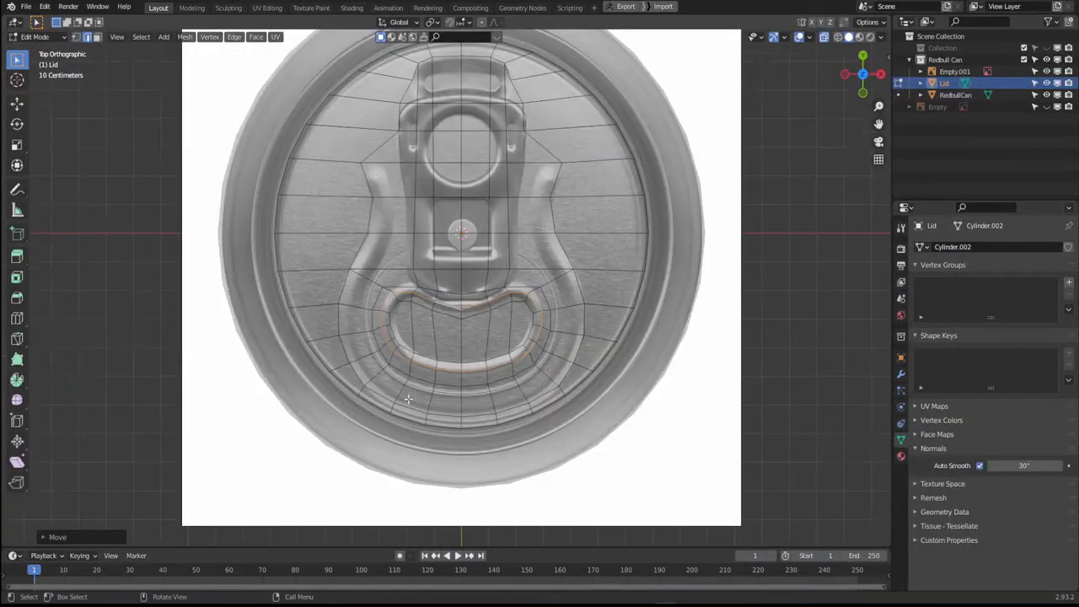
middle_click_drag(577, 212, 595, 252, "shift")
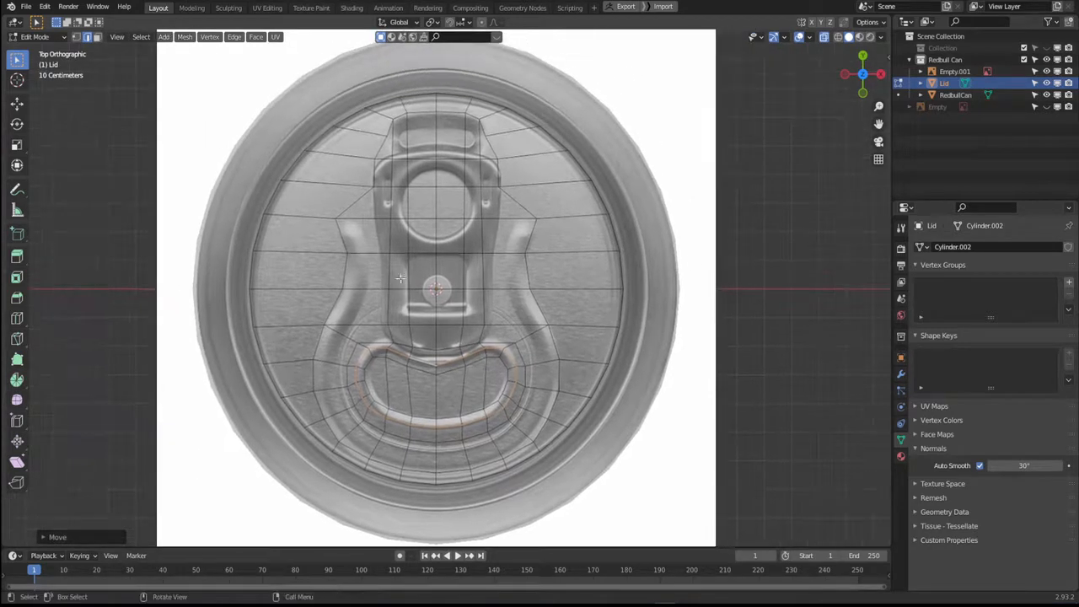
middle_click_drag(423, 248, 403, 263, "shift")
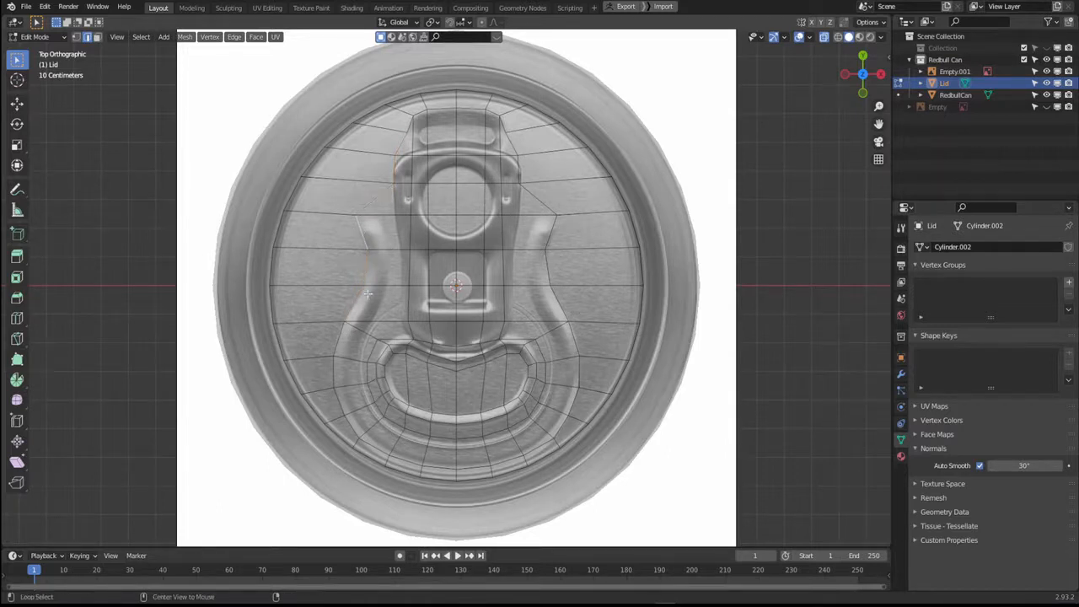
left_click(360, 439, "alt")
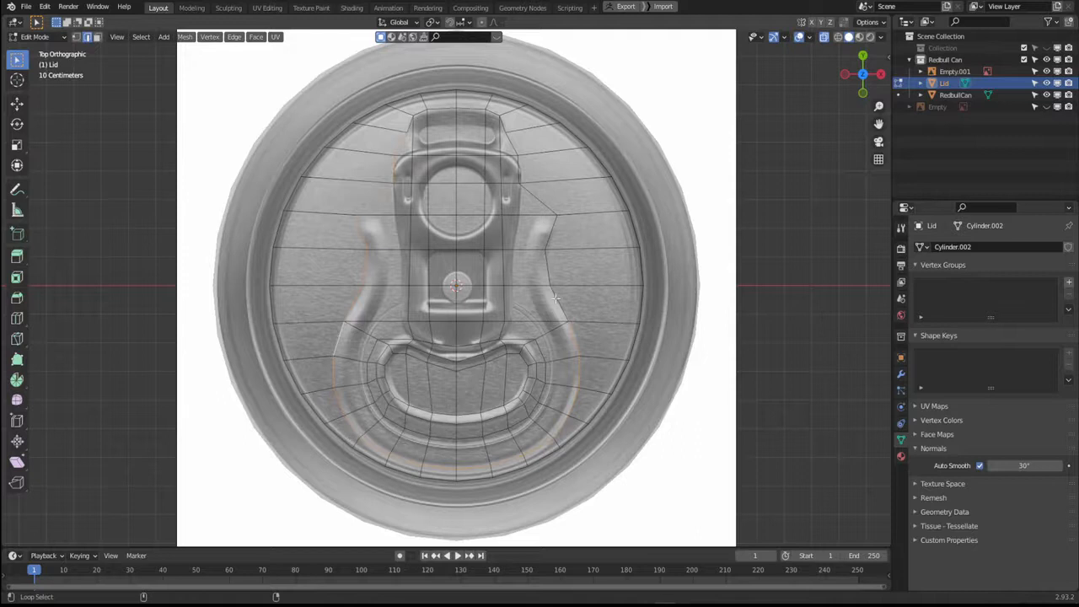
left_click(494, 116, "alt+shift")
key("s")
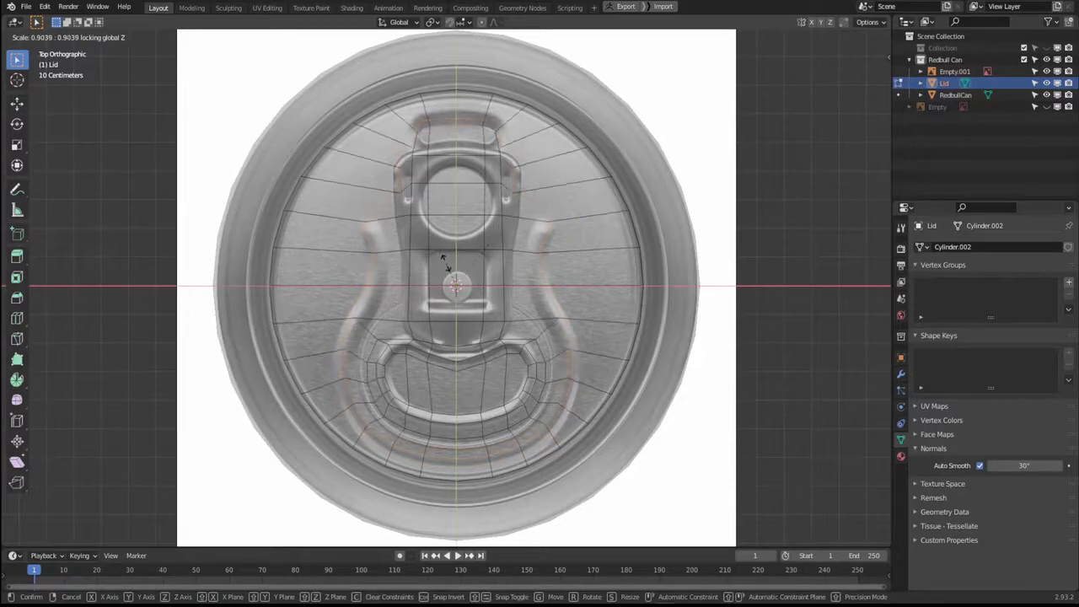
left_click(503, 231)
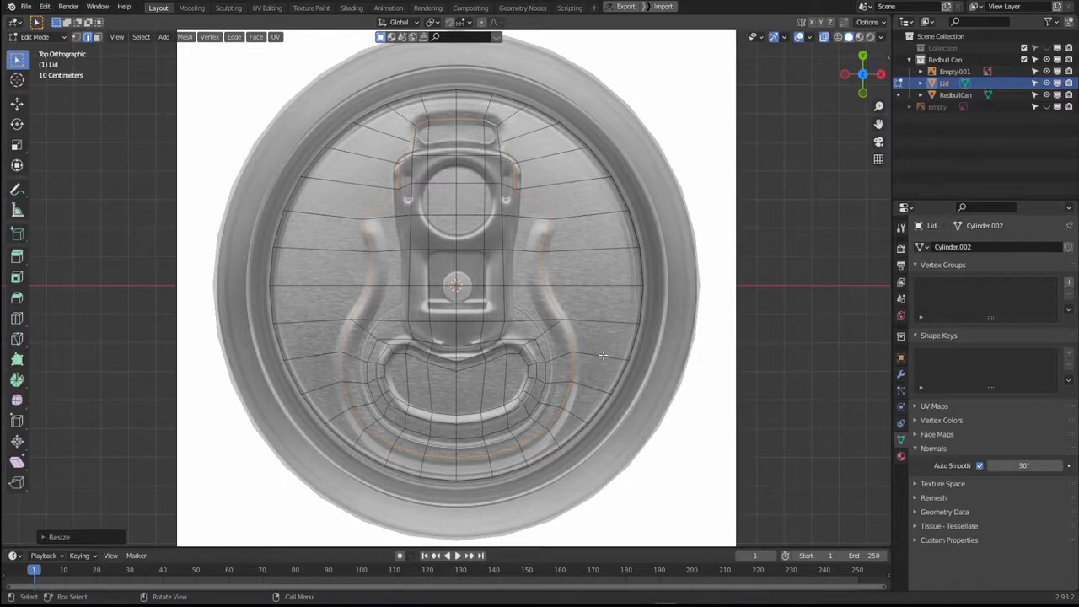
Add two edge loops outside the ridge outline, one midway to the lid's border and one close against the outline.
key("g")
key("g")
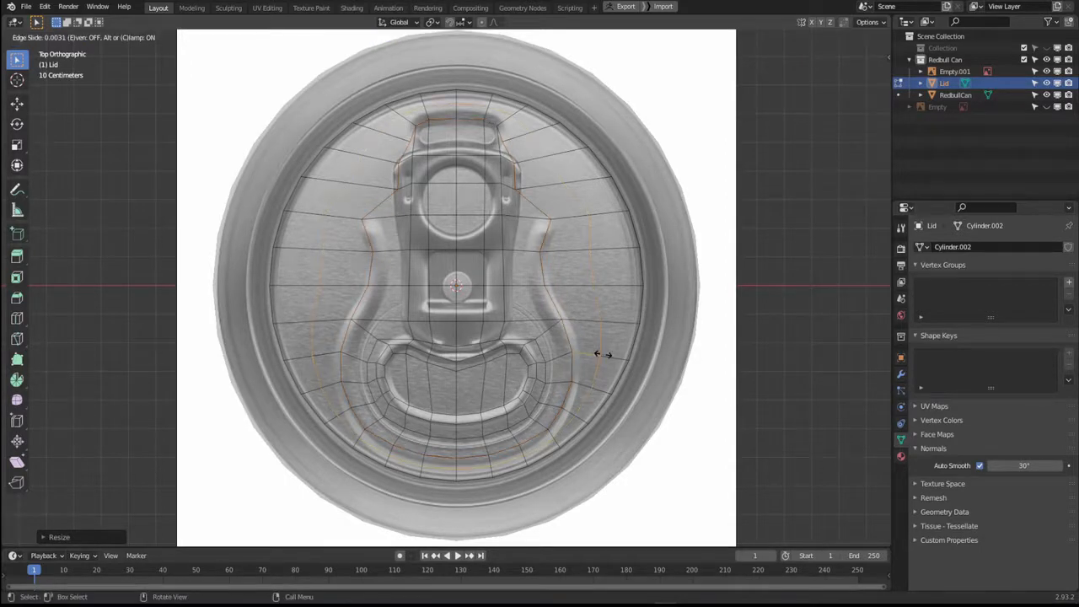
left_click(603, 354)
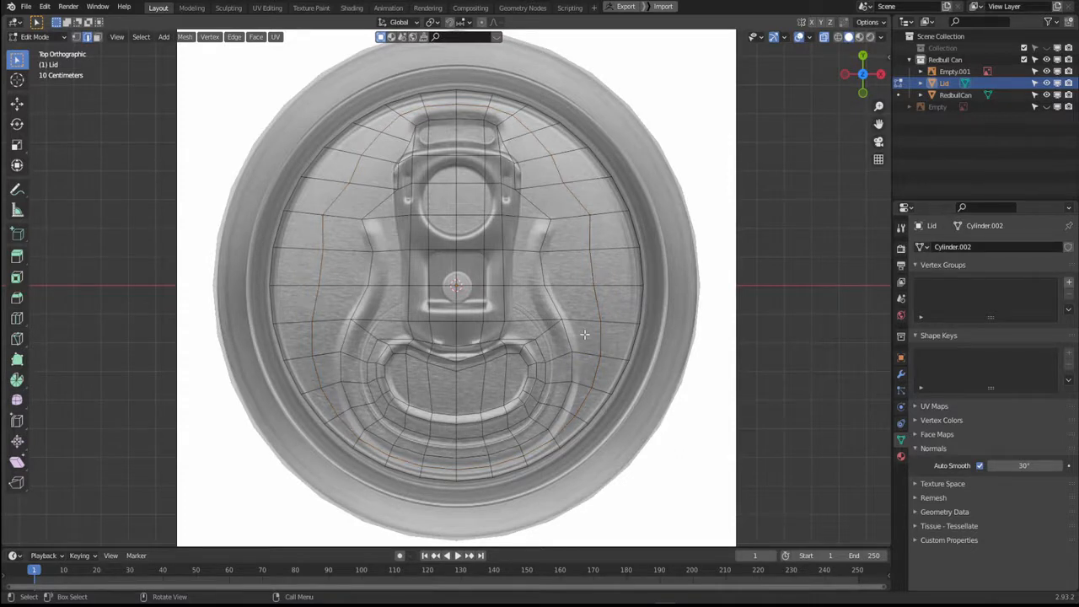
key("ctrl+r")
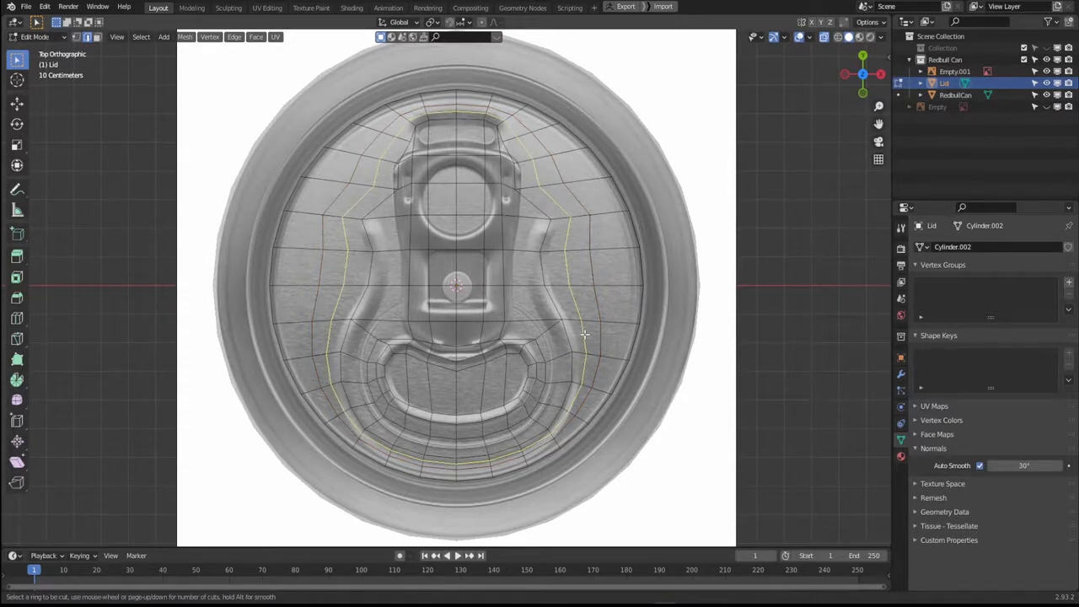
left_click(585, 334)
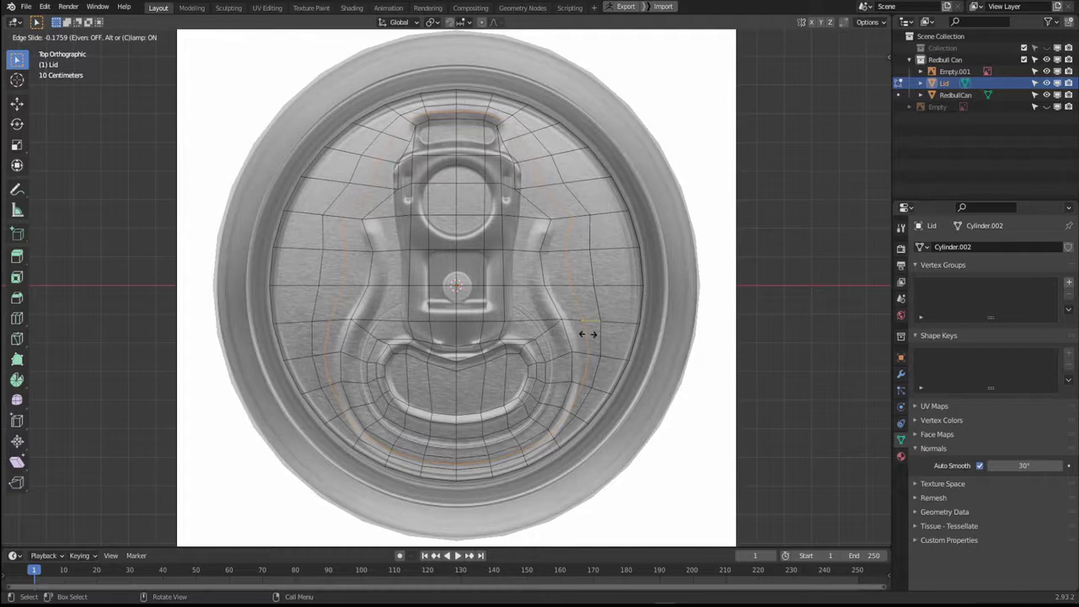
left_click(469, 355)
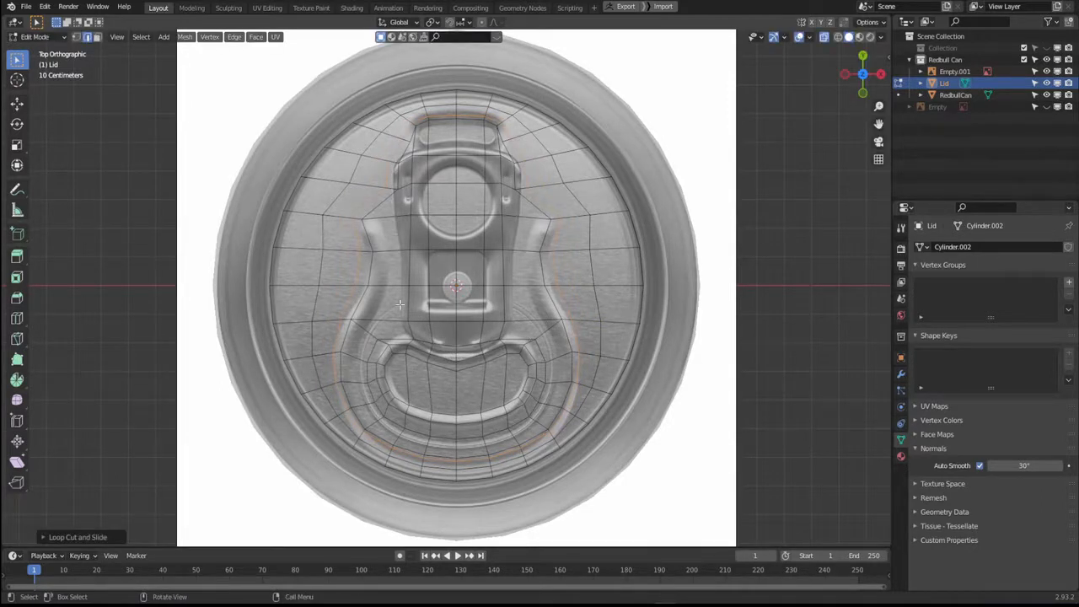
Select the loop just outside the ridge outline, leaving out its segments around the tab's upper end.
left_click(594, 240)
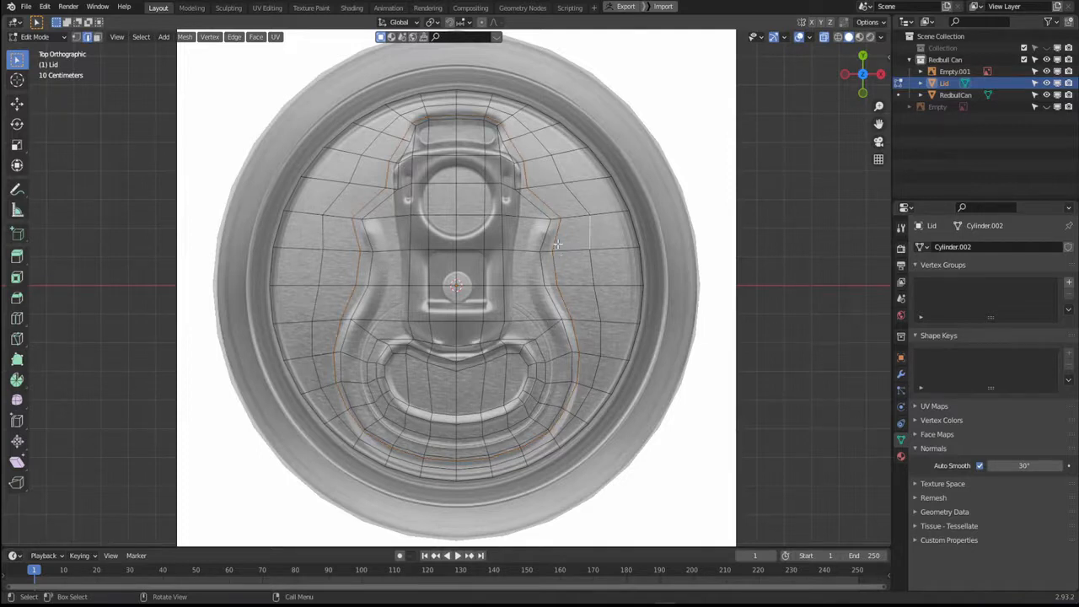
left_click(555, 244)
middle_click_drag(355, 230, 475, 314)
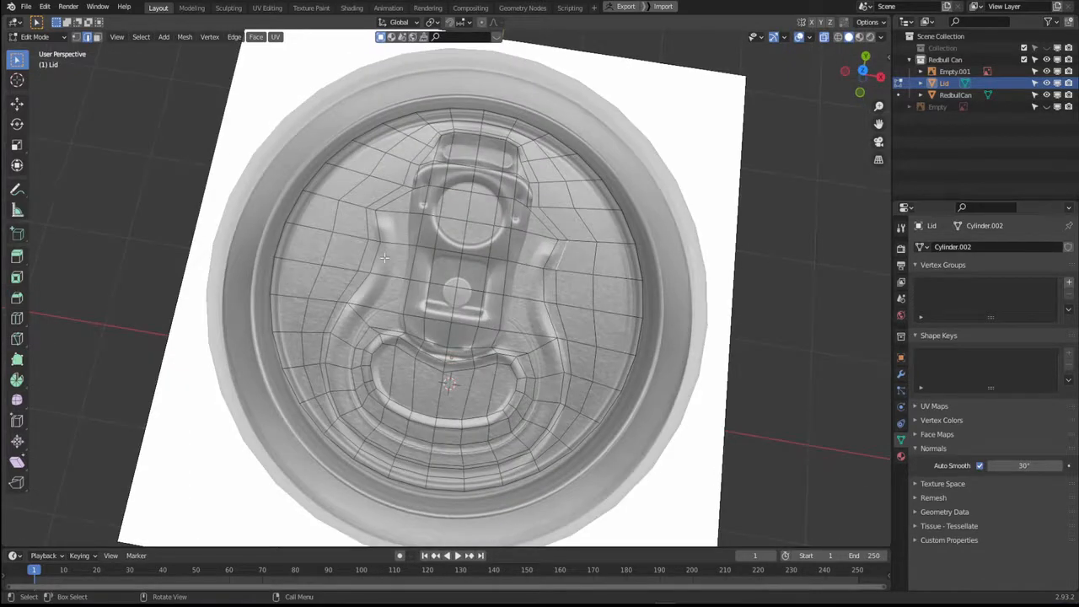
middle_click_drag(425, 268, 352, 239)
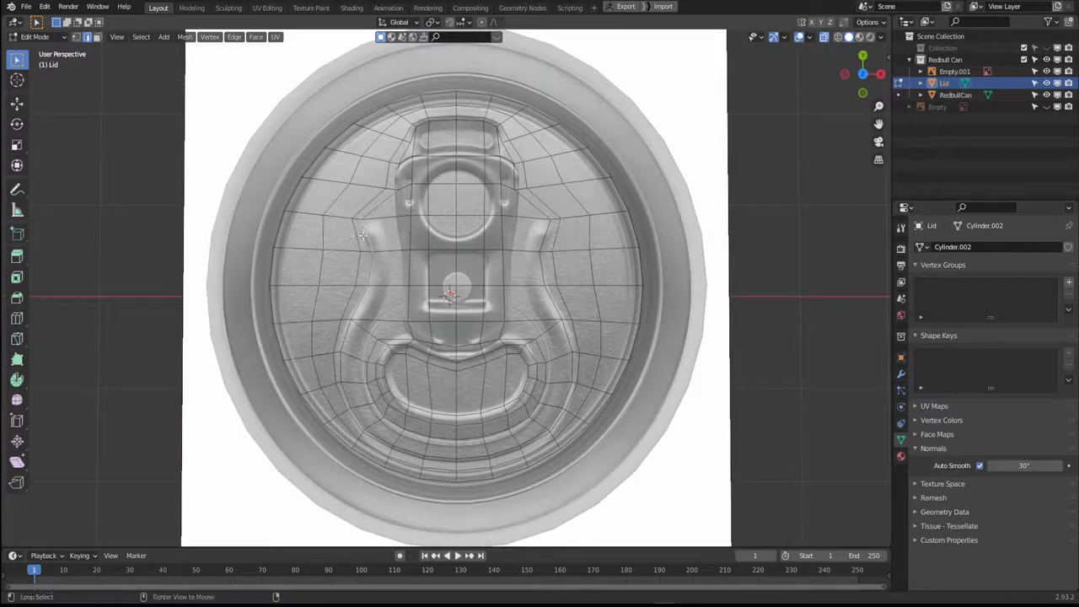
middle_click_drag(356, 140, 503, 285)
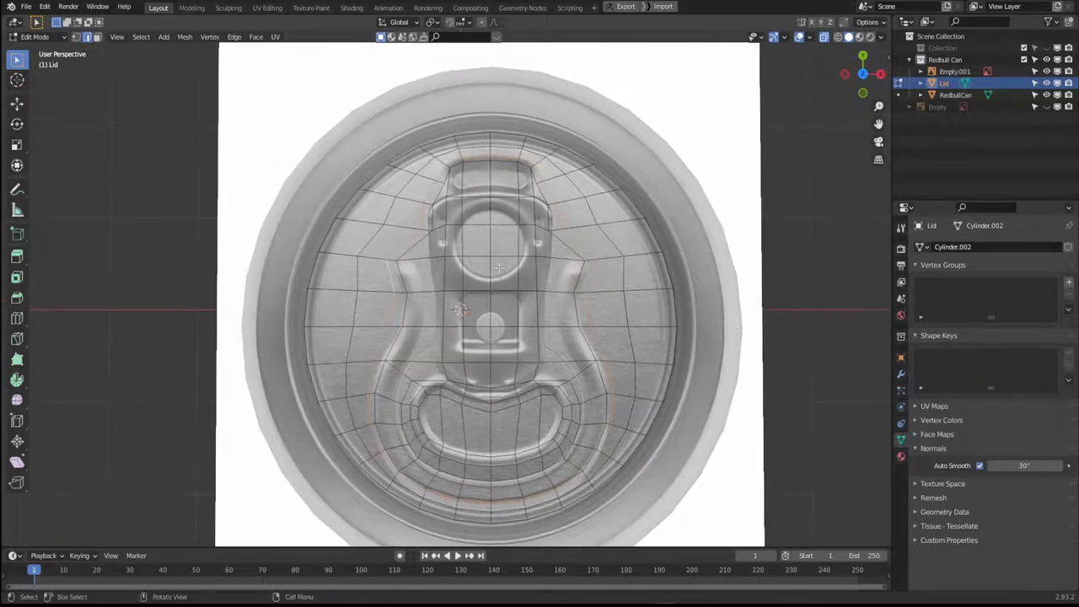
left_click_drag(306, 64, 661, 250)
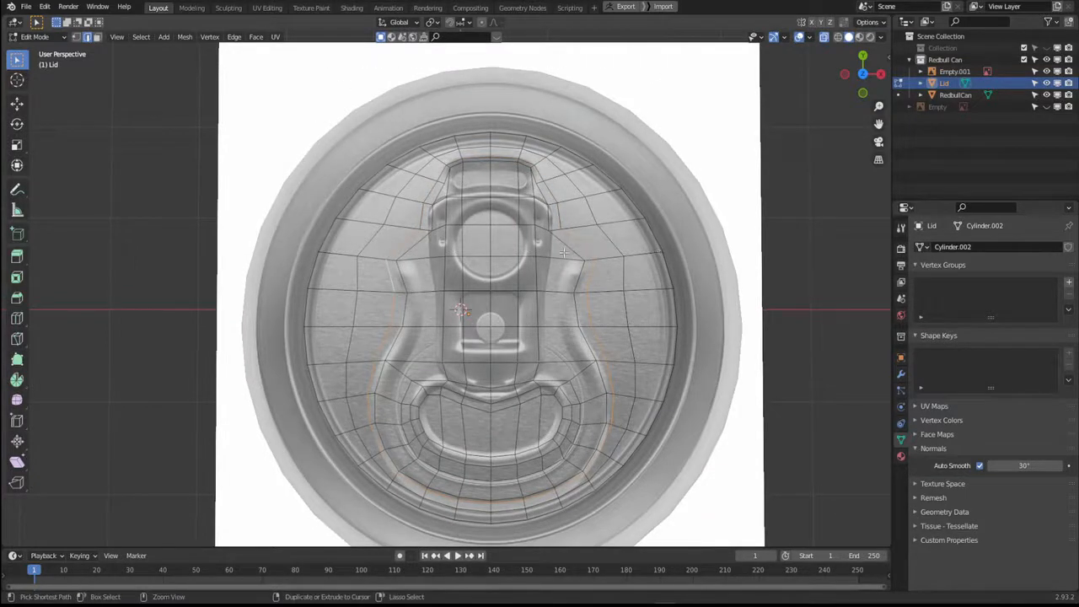
key("ctrl+z")
key("ctrl+z")
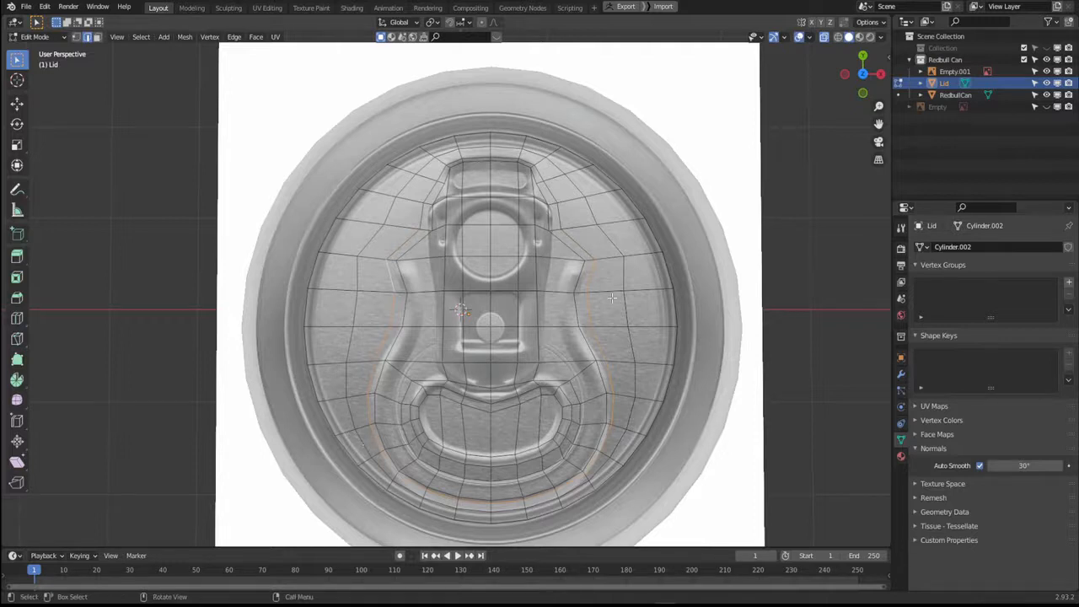
Raise the selected U-shaped edges along Z in two moves, the first about 0.01 m, to form the outer ridge.
middle_click_drag(644, 307, 533, 292)
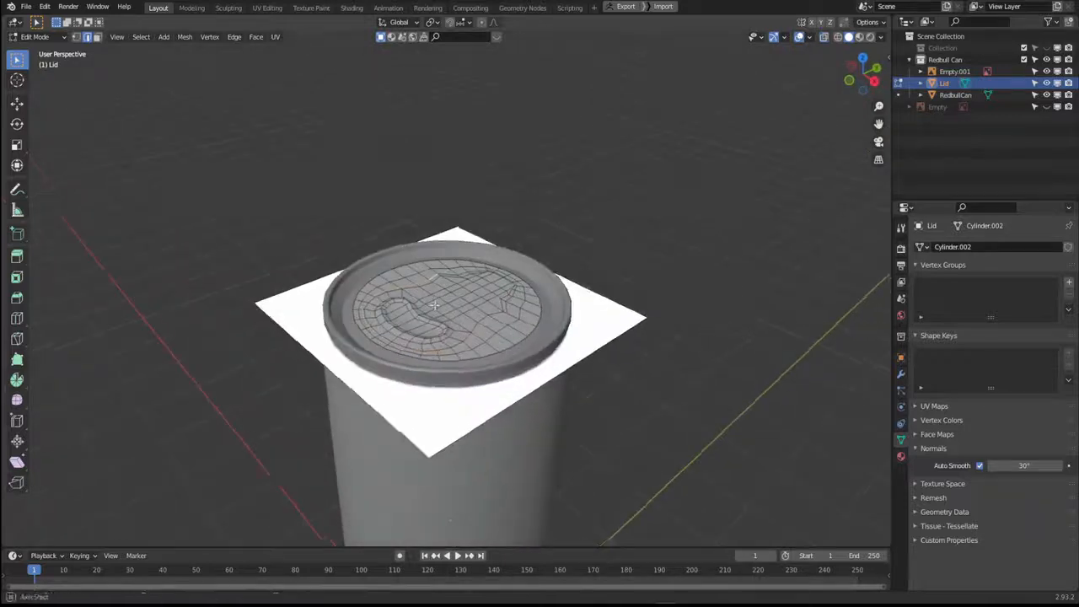
scroll(554, 362, "up", 3)
scroll(554, 363, "up", 3)
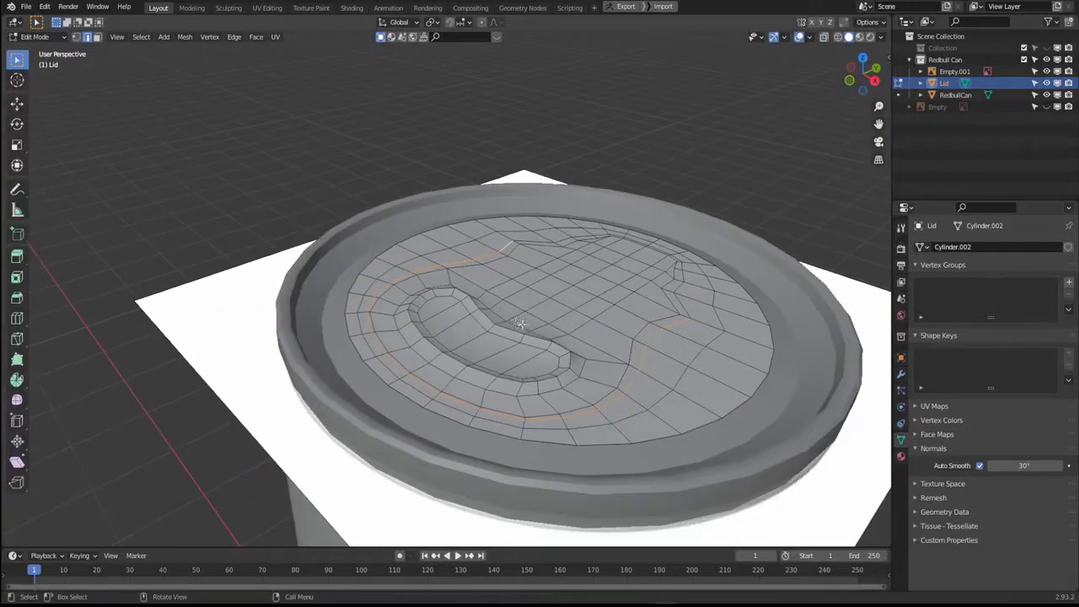
key("g")
key("z")
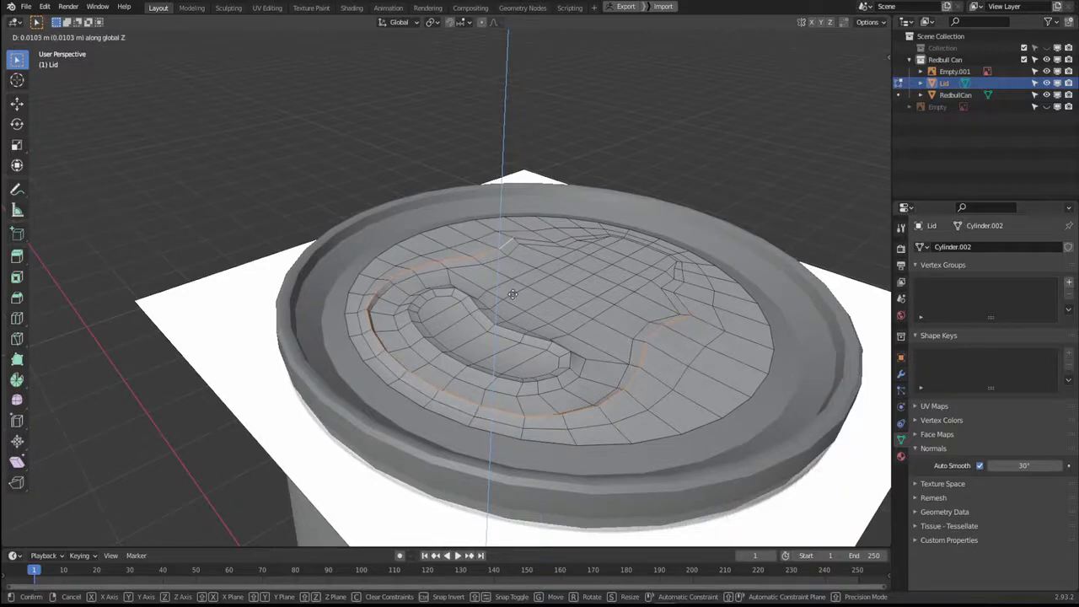
left_click(513, 295)
middle_click_drag(512, 297, 477, 385)
key("g")
key("z")
left_click(514, 276)
Leave mesh editing and add a Subdivision Surface modifier to the Lid.
key("Tab")
scroll(590, 361, "down", 3)
middle_click_drag(590, 361, 489, 331)
scroll(386, 299, "up", 3)
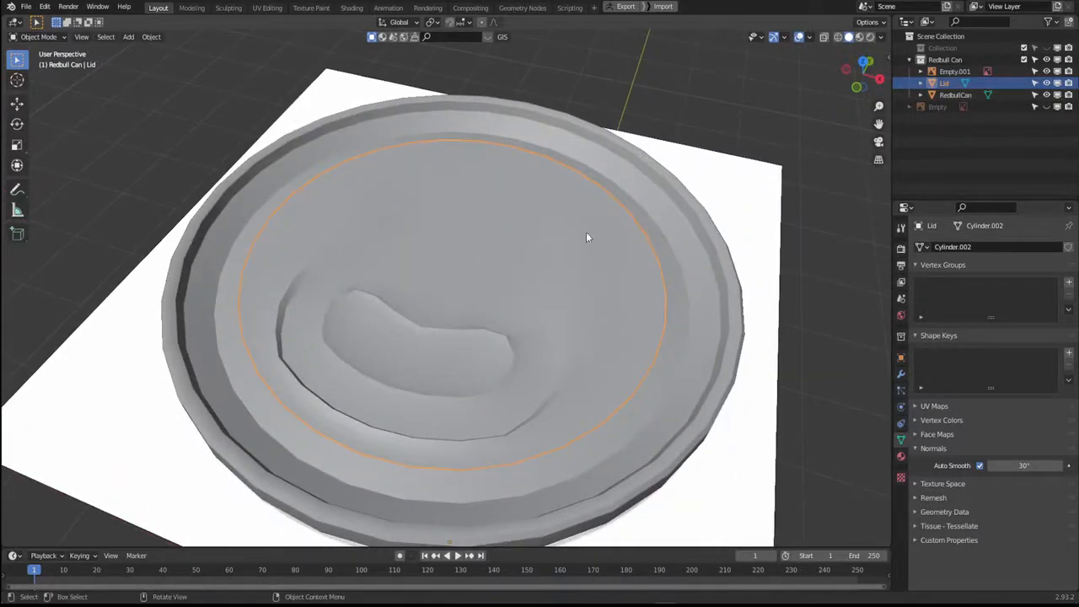
left_click(901, 374)
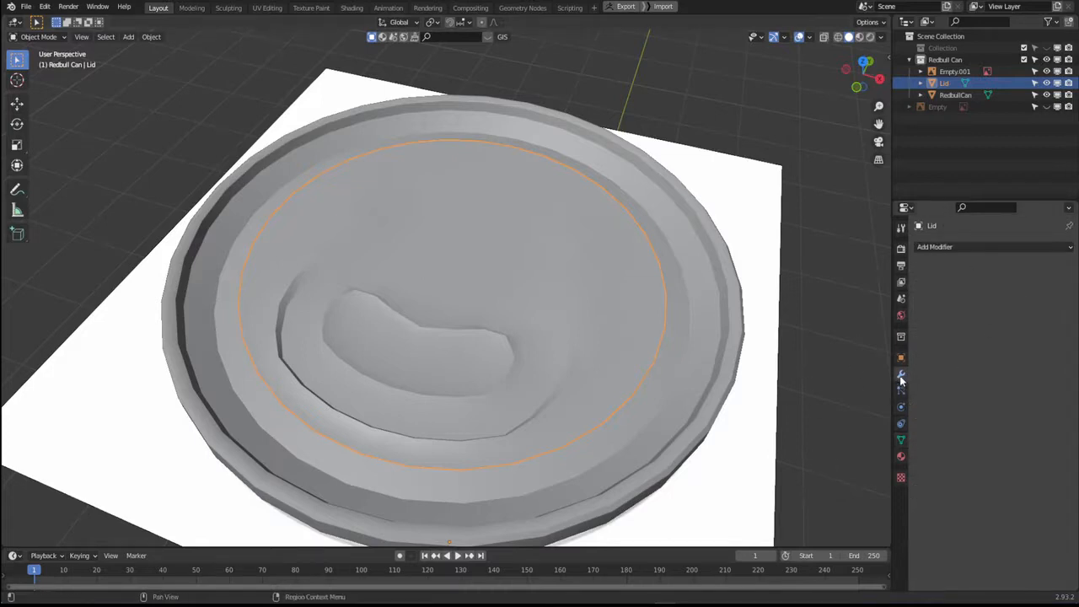
left_click(936, 247)
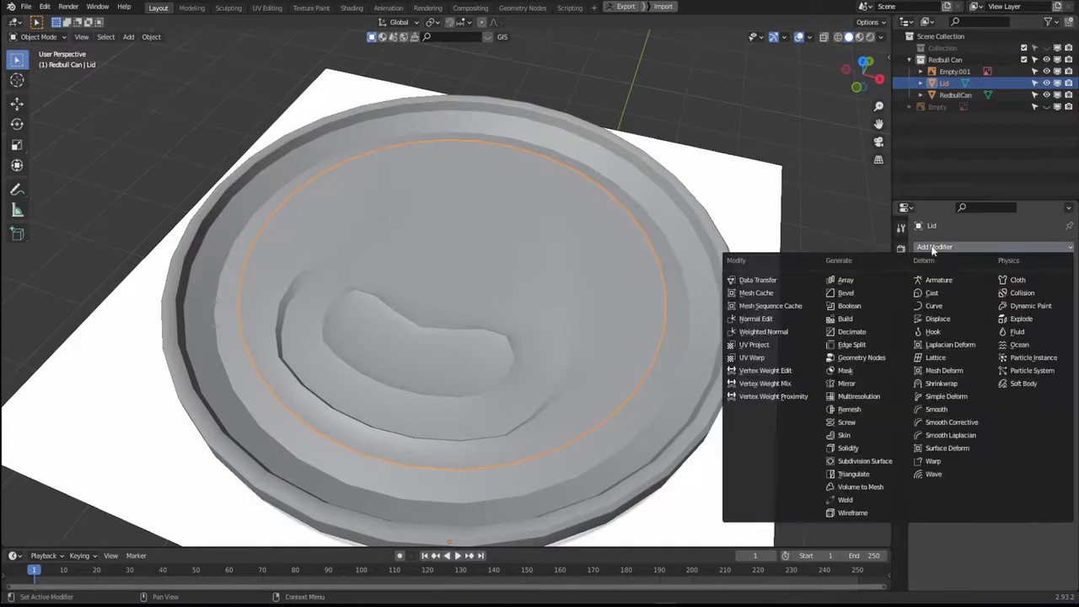
left_click(854, 466)
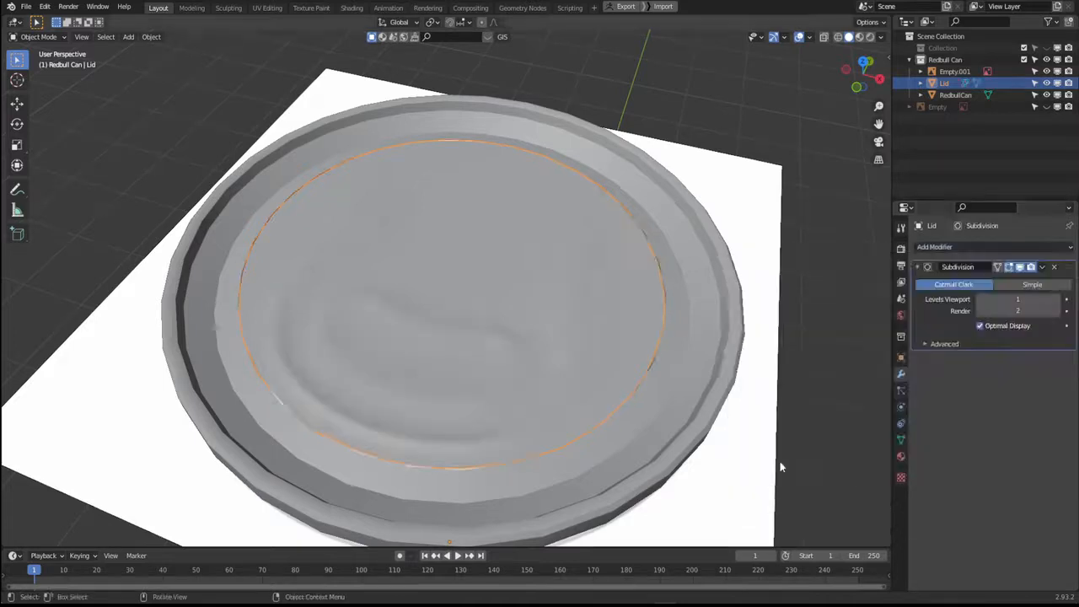
Inspect the subdivided Lid from several angles and resume editing its mesh around the mouth opening.
middle_click_drag(779, 461, 616, 371)
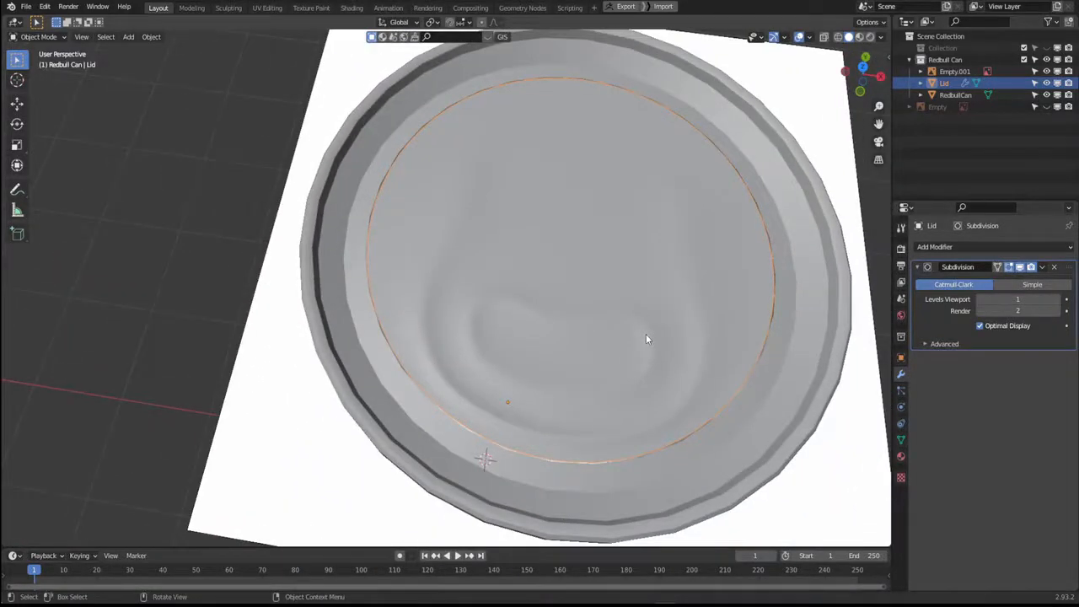
middle_click_drag(693, 277, 544, 252)
key("Tab")
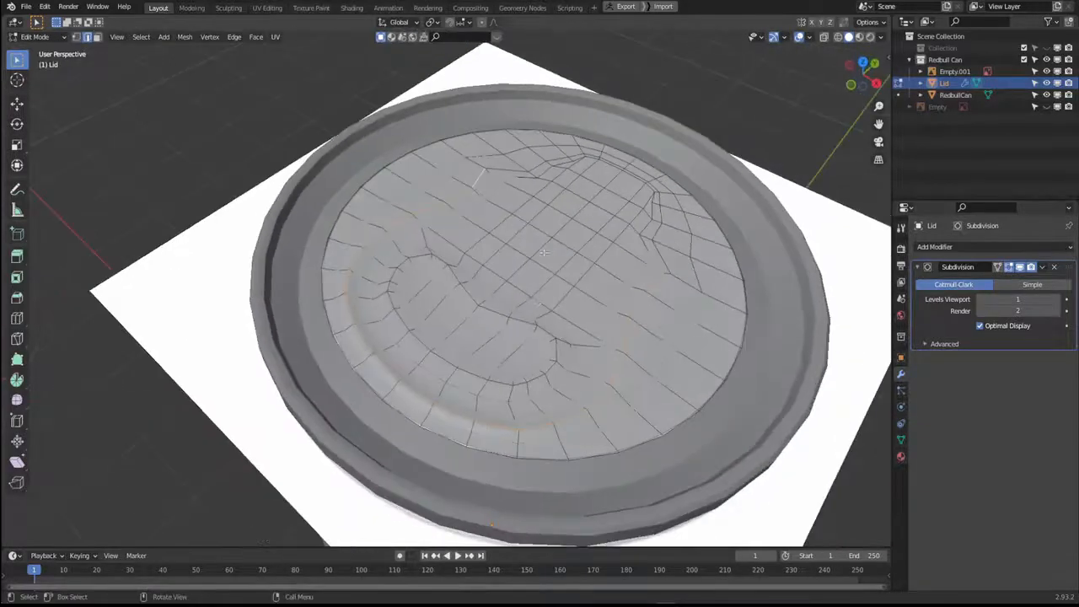
scroll(612, 301, "up", 3)
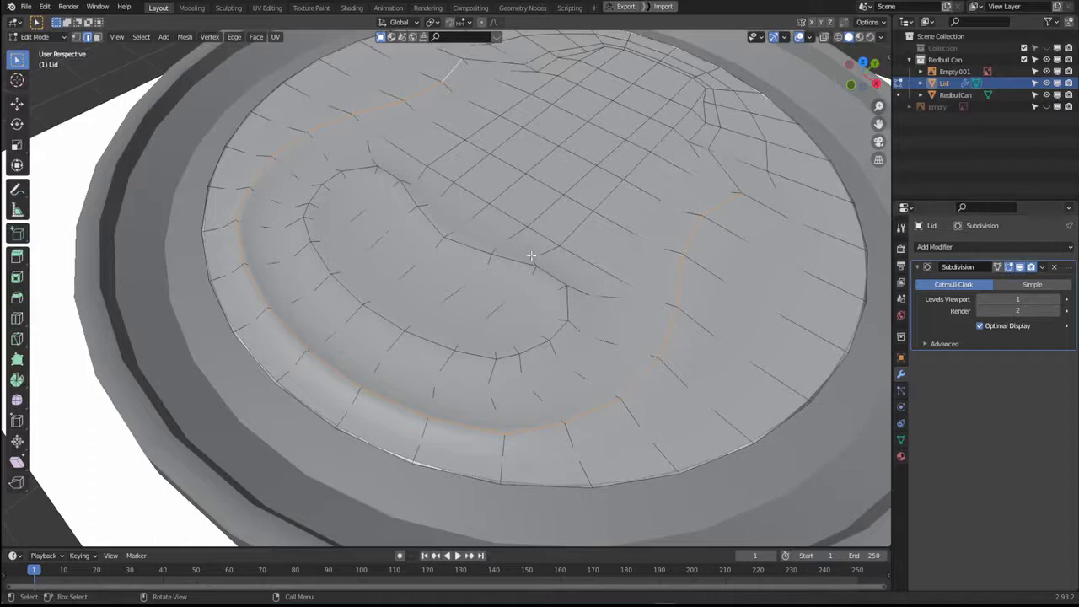
Bevel the selected U-shaped ridge edges of the Lid narrowly, toggling off clamp overlap.
middle_click_drag(517, 251, 548, 252)
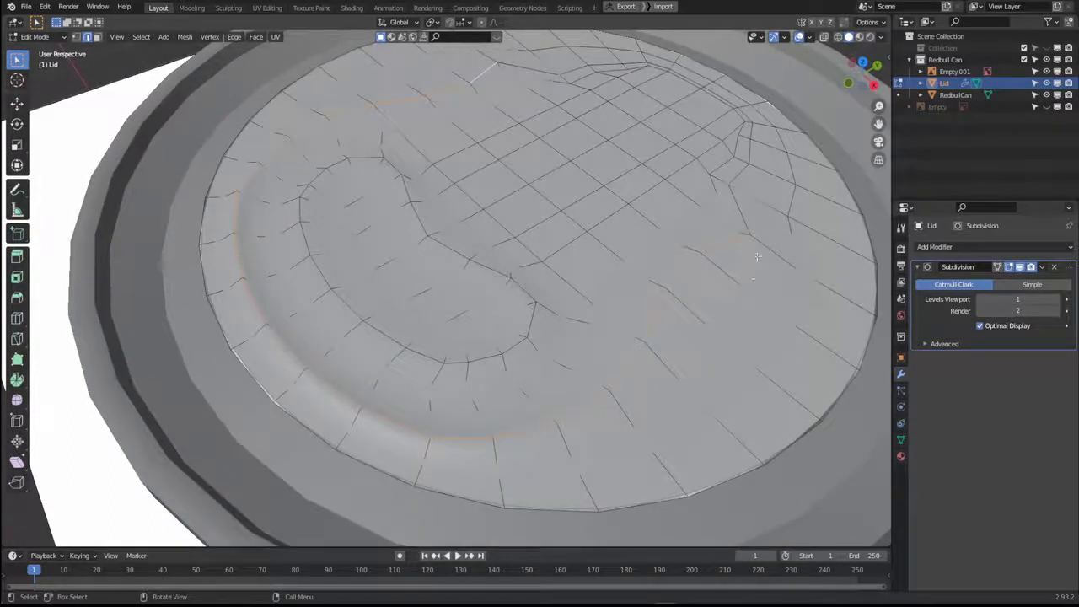
scroll(715, 270, "down", 1)
key("ctrl+b")
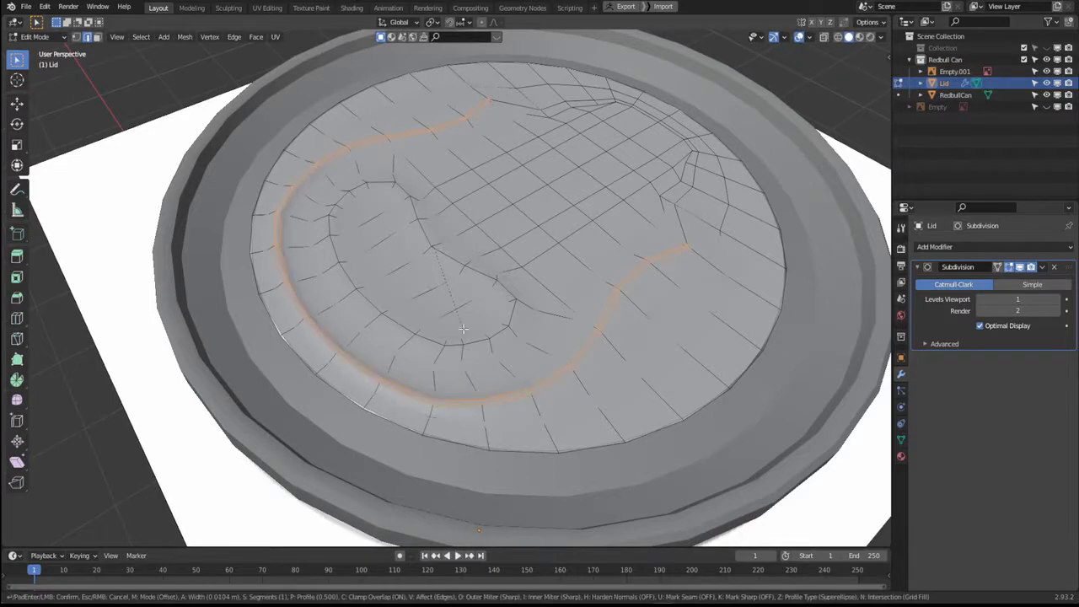
key("c")
left_click(449, 303)
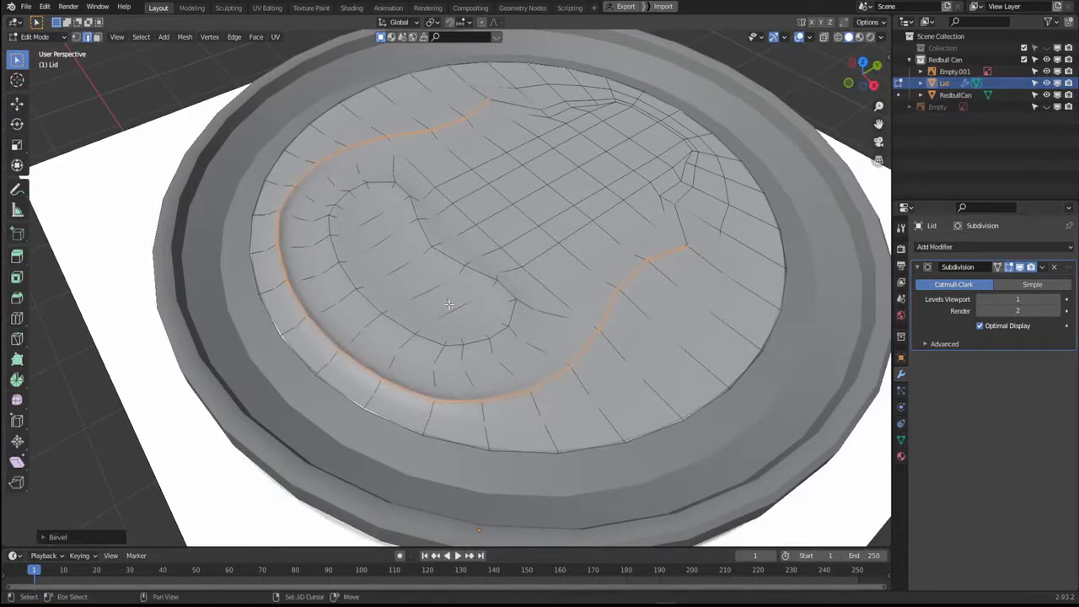
Select the closed edge loop around the mouth opening and give it a narrow bevel.
middle_click_drag(446, 303, 426, 253)
left_click(479, 277)
left_click(477, 277, "alt")
key("ctrl+b")
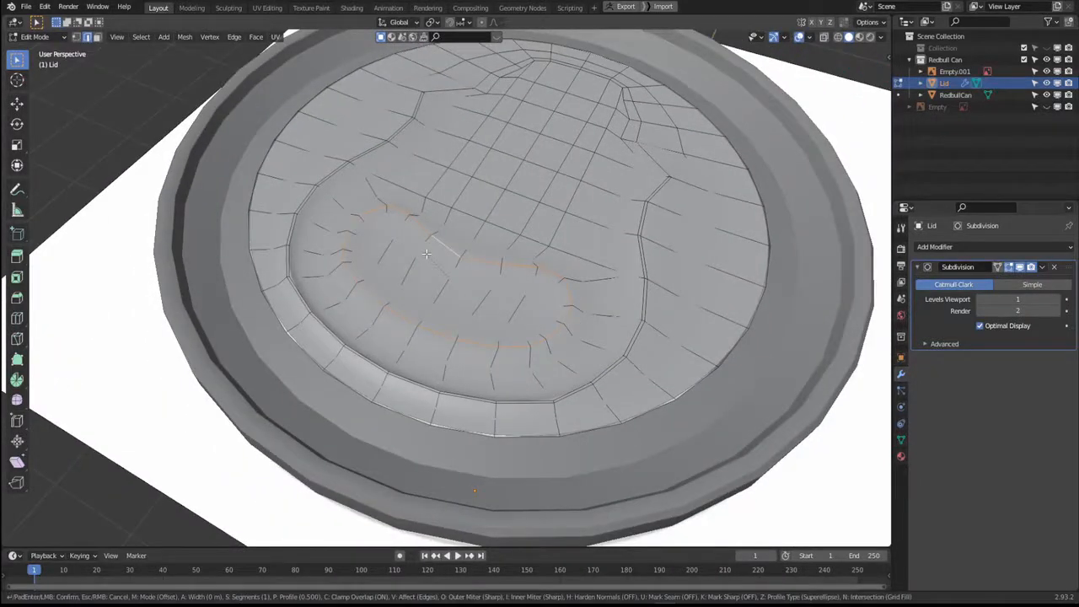
left_click(440, 221)
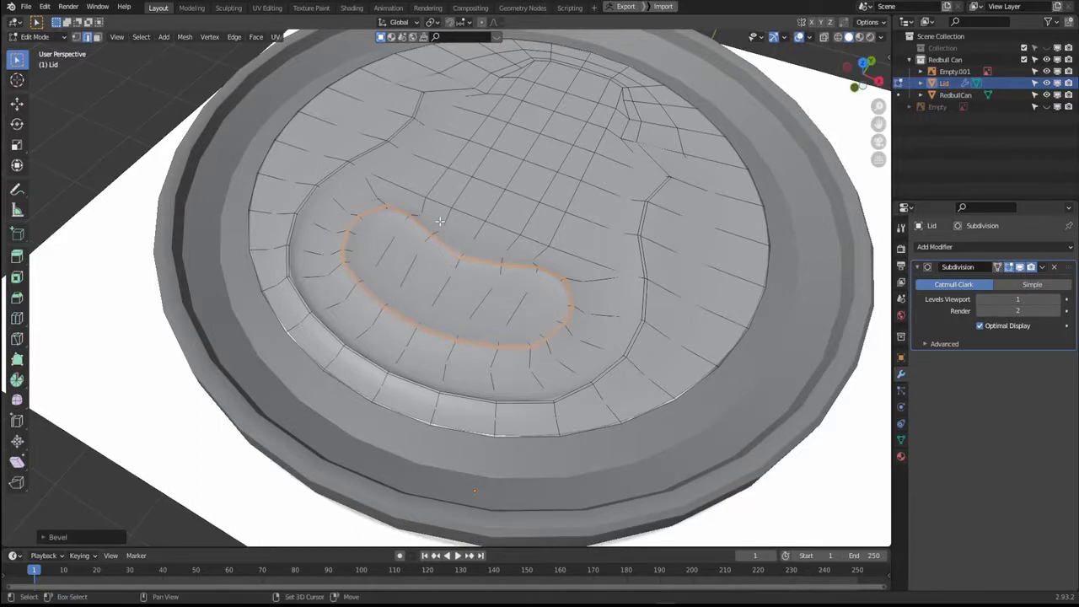
Leave mesh editing and examine the tab and its central rivet on the top-view reference.
middle_click_drag(441, 221, 560, 296)
key("Tab")
scroll(467, 238, "down", 4)
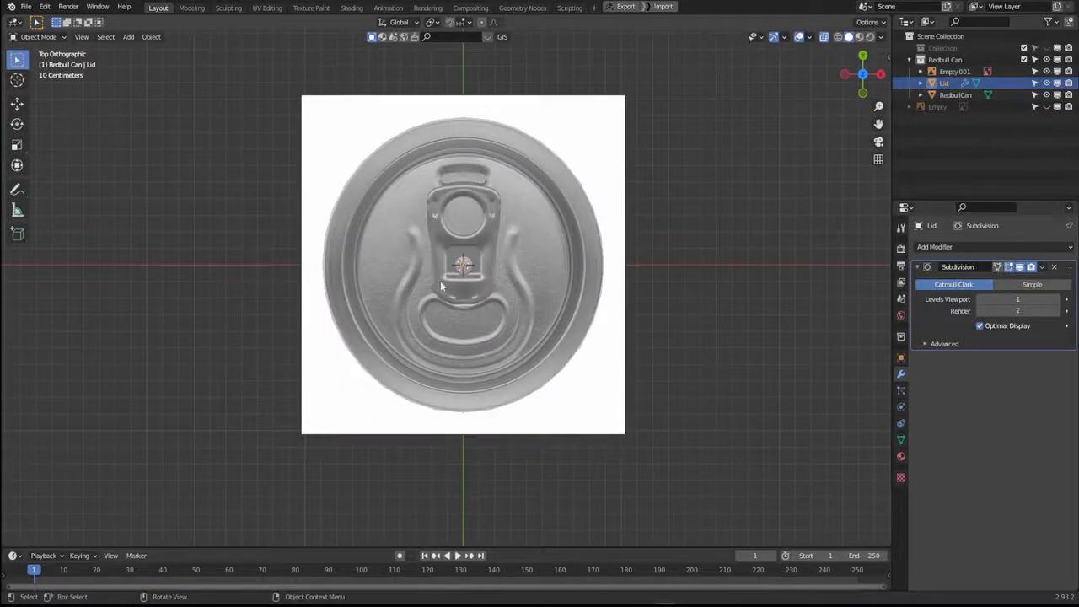
scroll(496, 302, "up", 4)
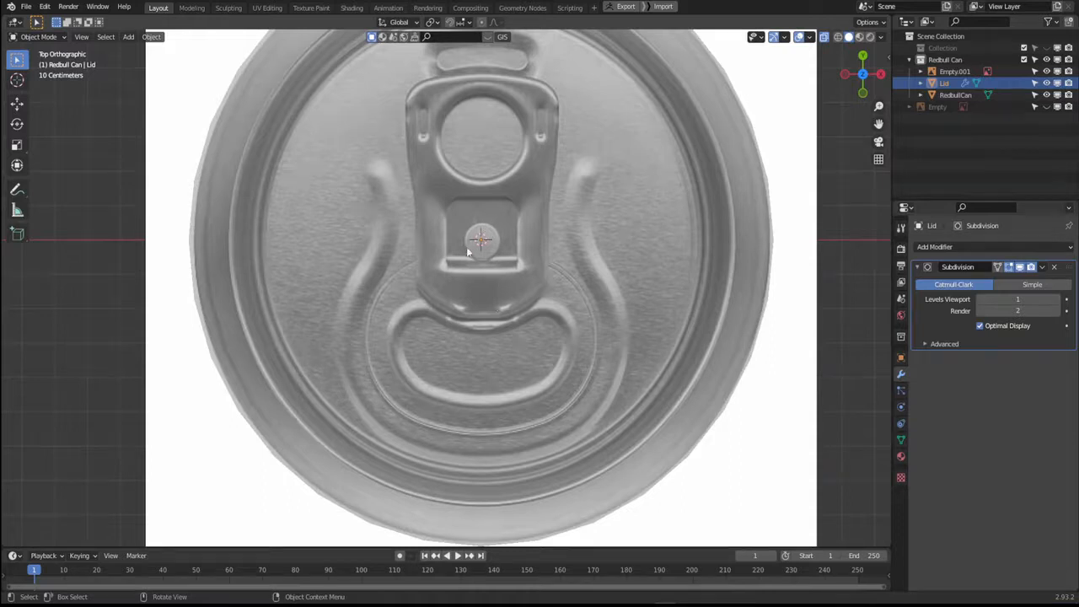
scroll(468, 249, "down", 3)
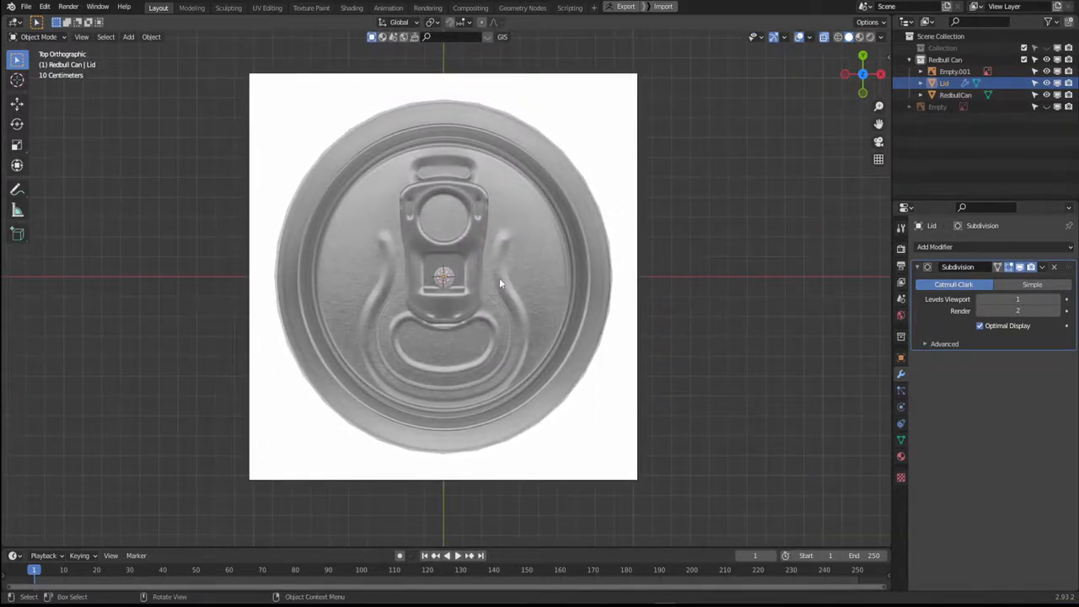
Add a cylinder mesh and raise it along Z to the top of the can.
middle_click_drag(499, 278, 438, 257)
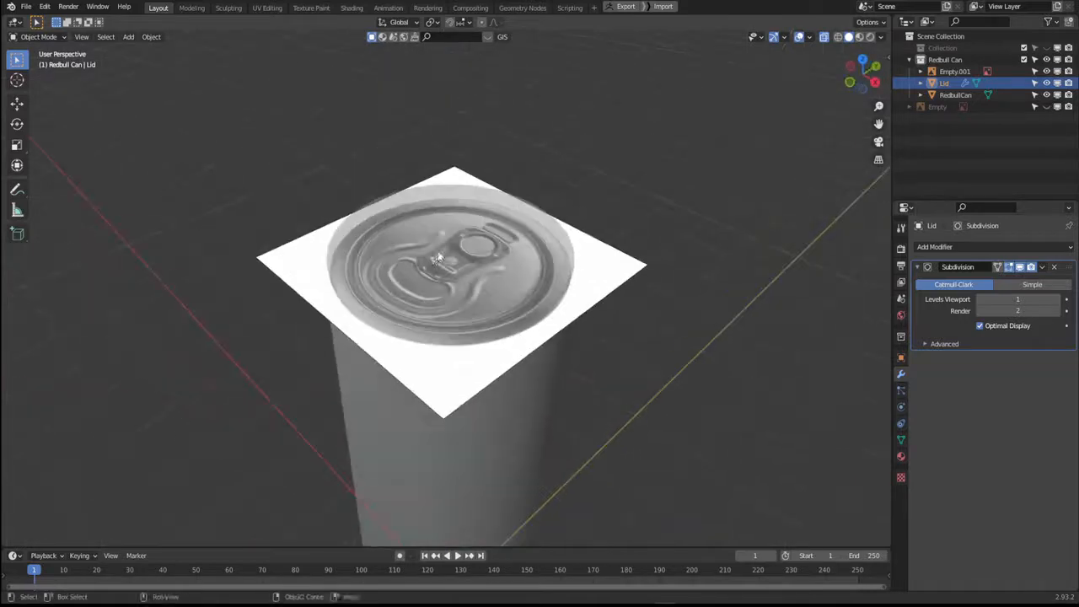
key("shift+a")
mouse_move(438, 256)
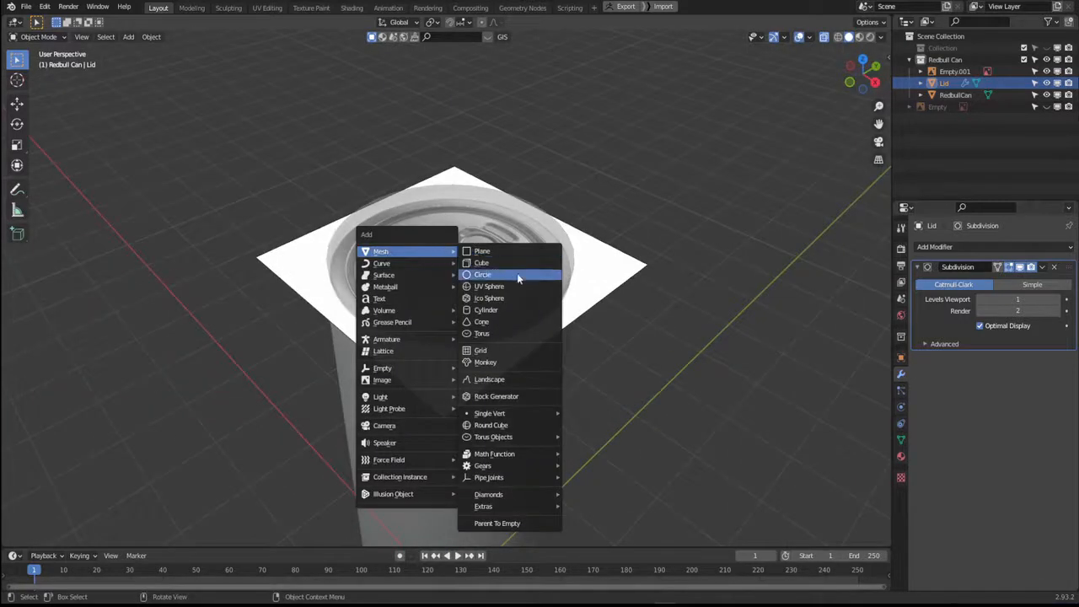
left_click(476, 311)
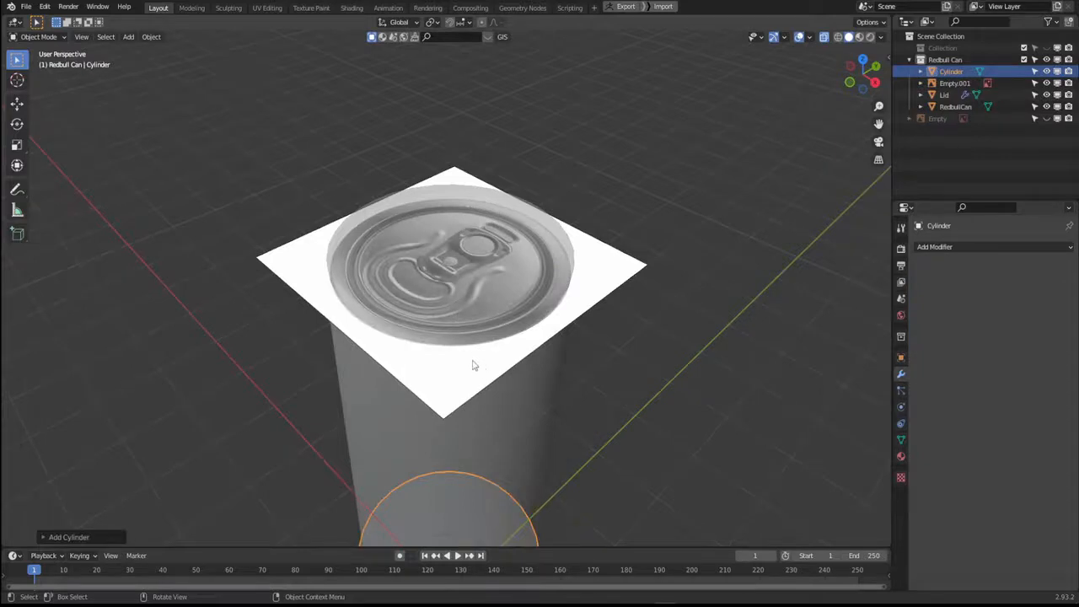
scroll(473, 365, "down", 3)
key("g")
key("z")
left_click(582, 144)
Scale the cylinder down evenly and lower it along Z towards the lid's centre.
key("s")
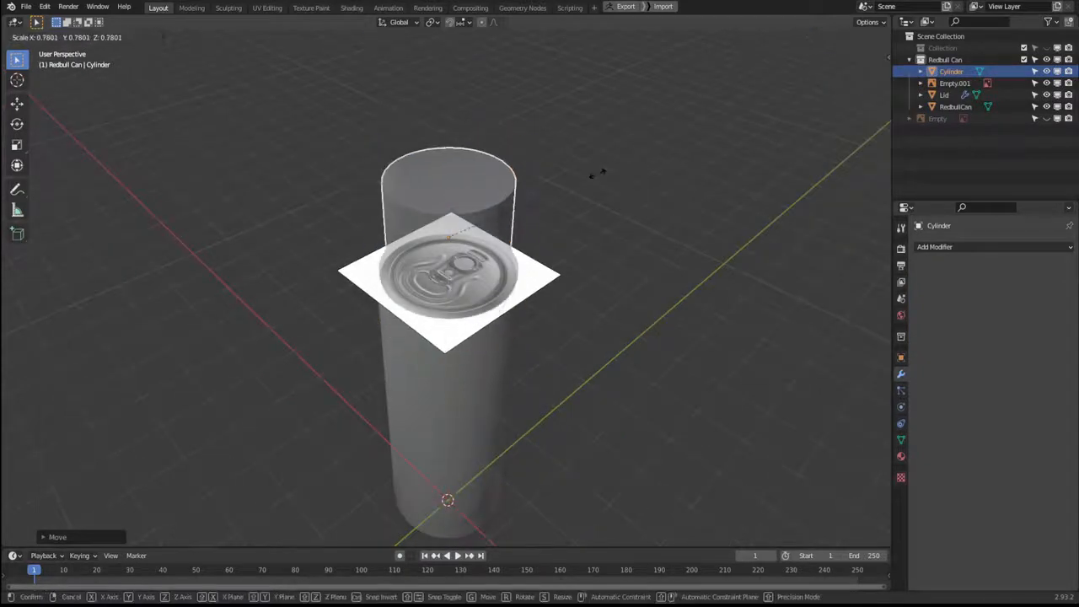
left_click(471, 225)
key("g")
key("z")
left_click(475, 250)
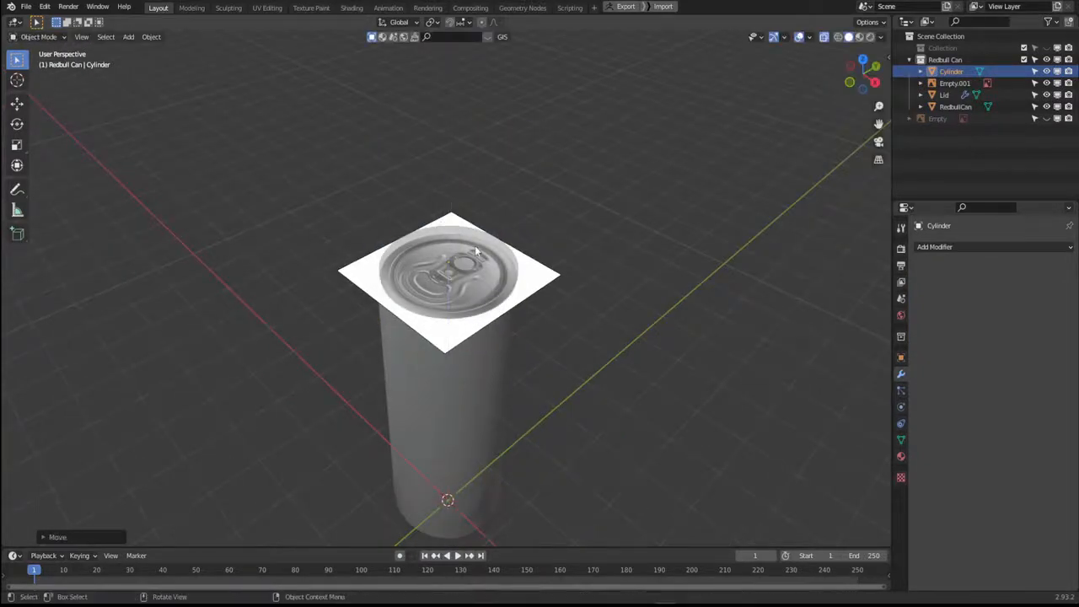
scroll(476, 250, "up", 3)
middle_click_drag(491, 249, 469, 325)
scroll(510, 313, "up", 2)
Shrink the cylinder further and sink it along Z partly into the lid surface.
key("s")
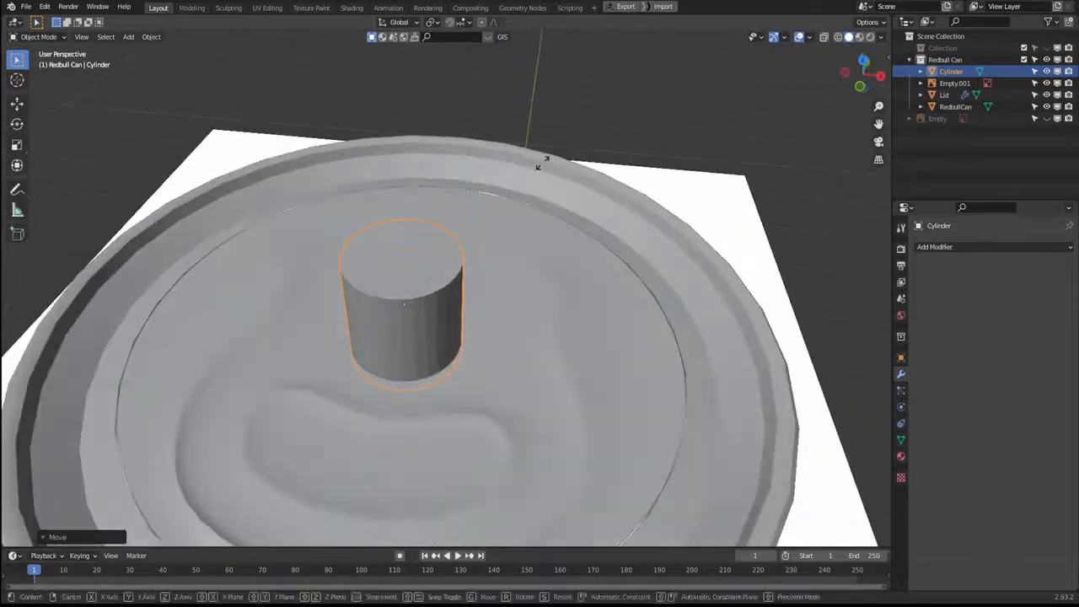
left_click(487, 197)
key("g")
key("z")
left_click(483, 243)
Flatten the cylinder along Z into a thin disc and raise it about 0.065 m so it sits on the lid.
key("s")
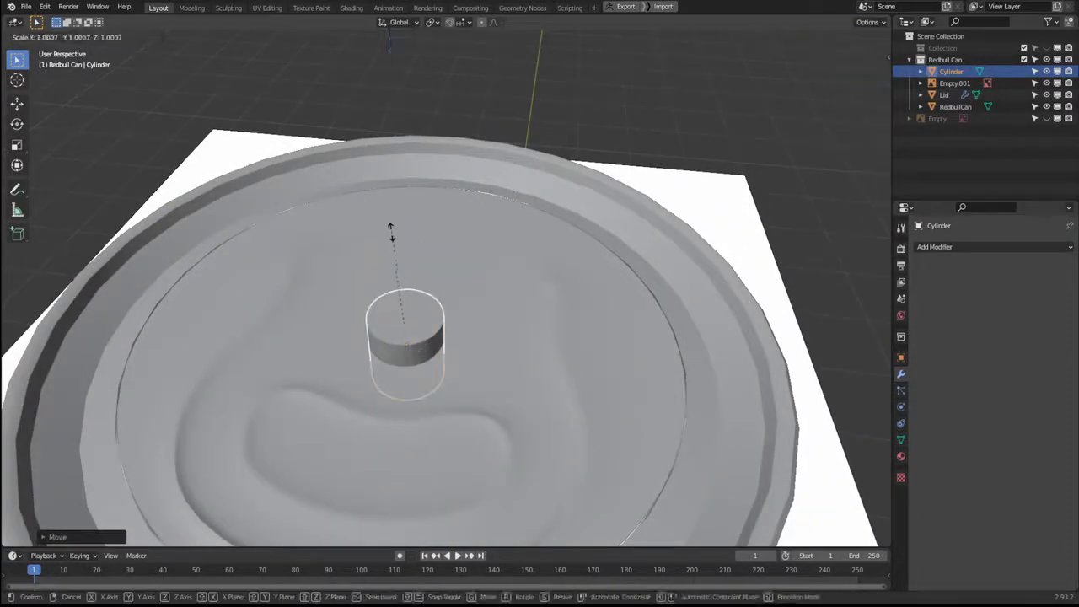
key("z")
left_click(407, 318)
key("g")
key("z")
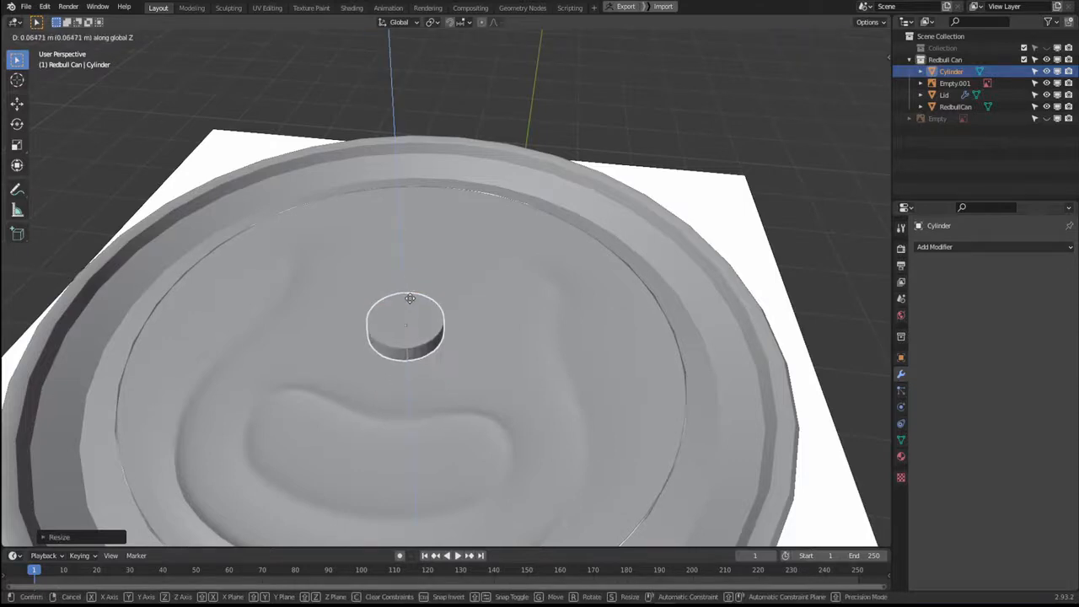
left_click(426, 296)
middle_click_drag(427, 297, 474, 269)
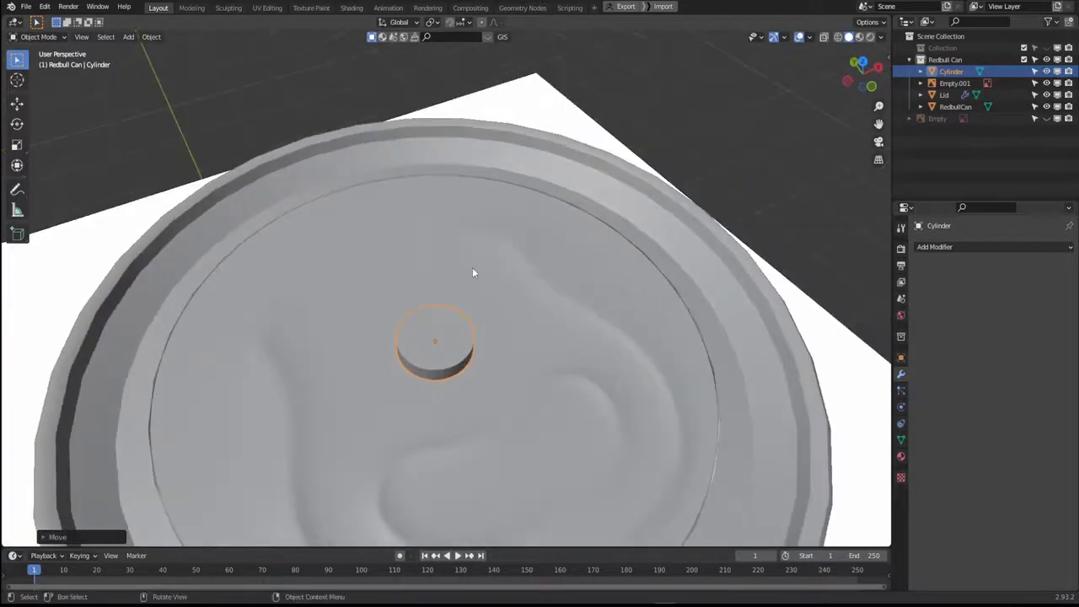
Scale and position the disc over the rivet in the top-view reference using X-ray, and return to a solid perspective view.
key("KP_7")
key("alt+z")
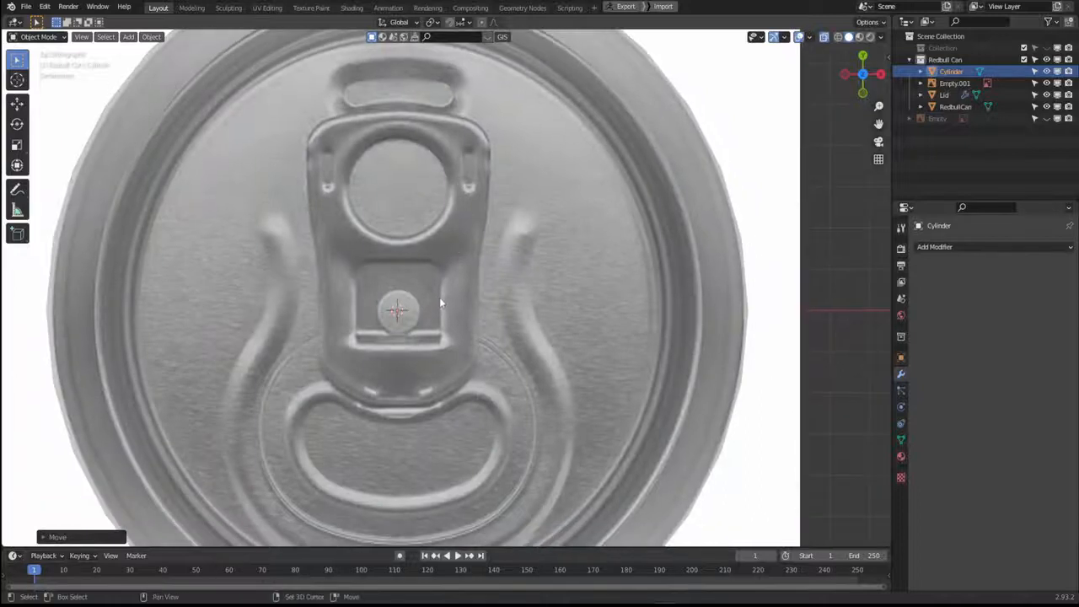
key("s")
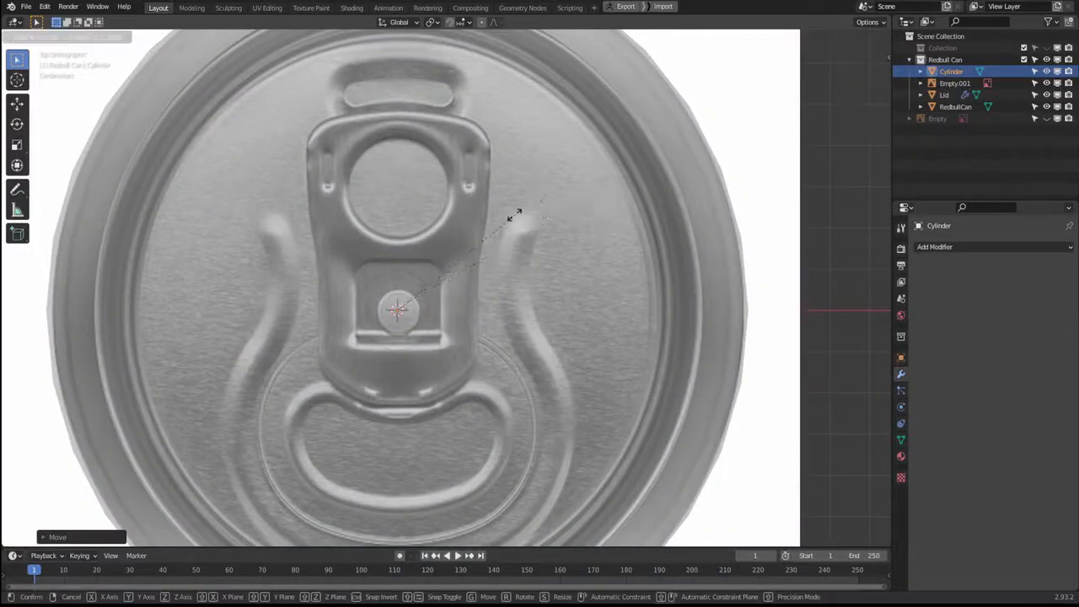
left_click(512, 216)
key("g")
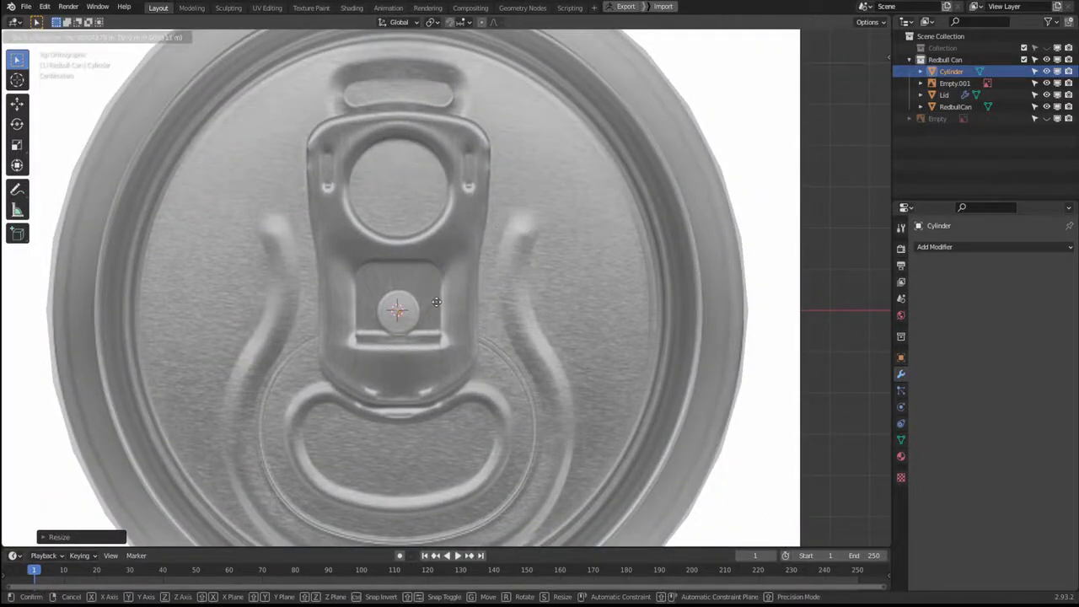
left_click(439, 298)
key("s")
left_click(452, 289)
key("alt+z")
middle_click_drag(452, 289, 506, 320)
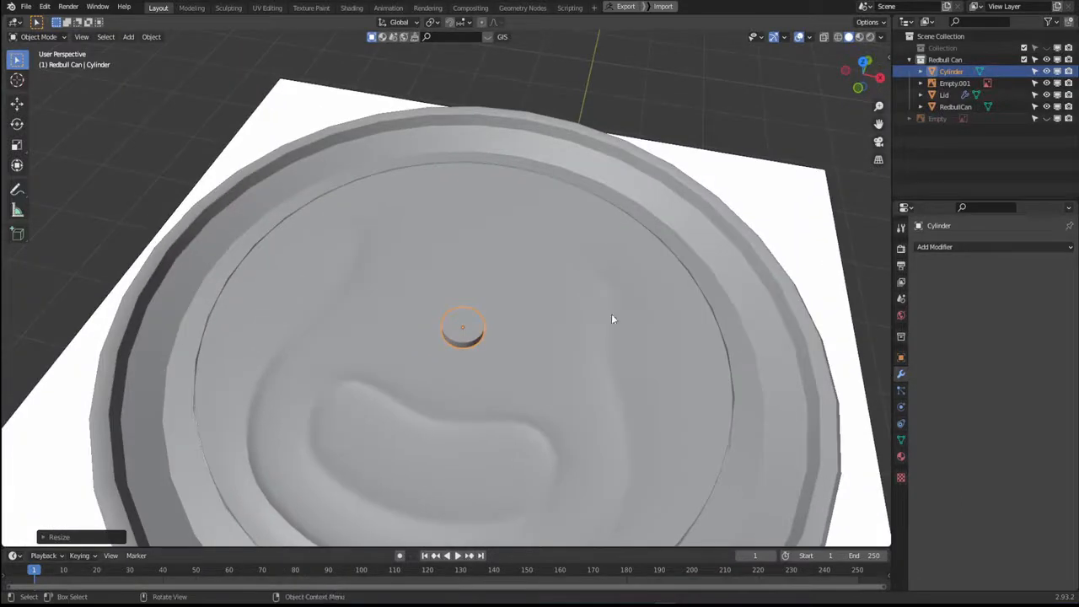
Add a level 1 Subdivision Surface modifier to the rivet disc and shade it smooth.
middle_click_drag(582, 310, 479, 280)
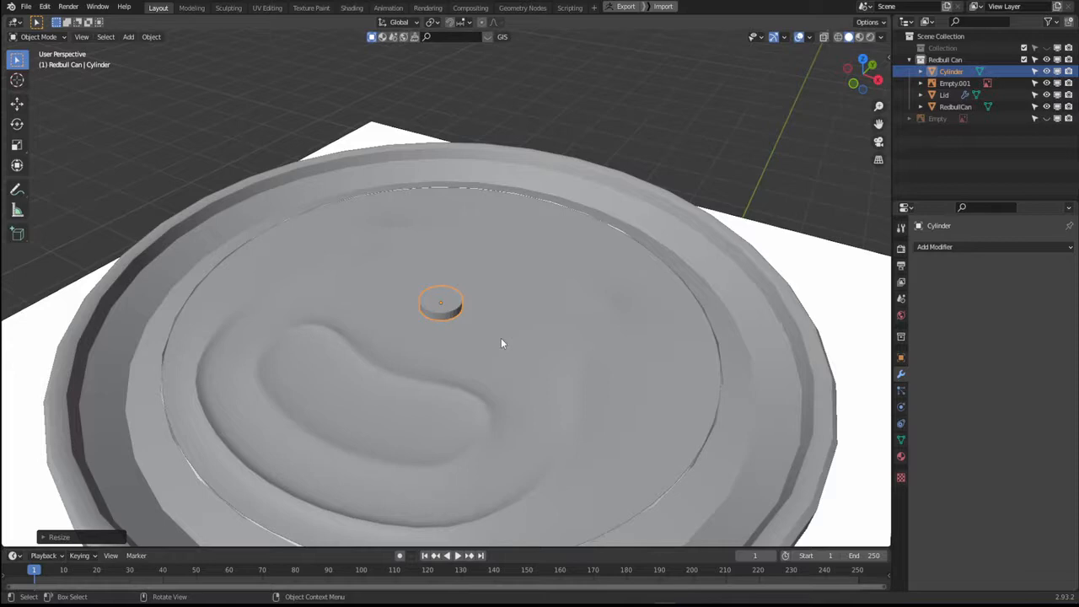
key("ctrl+1")
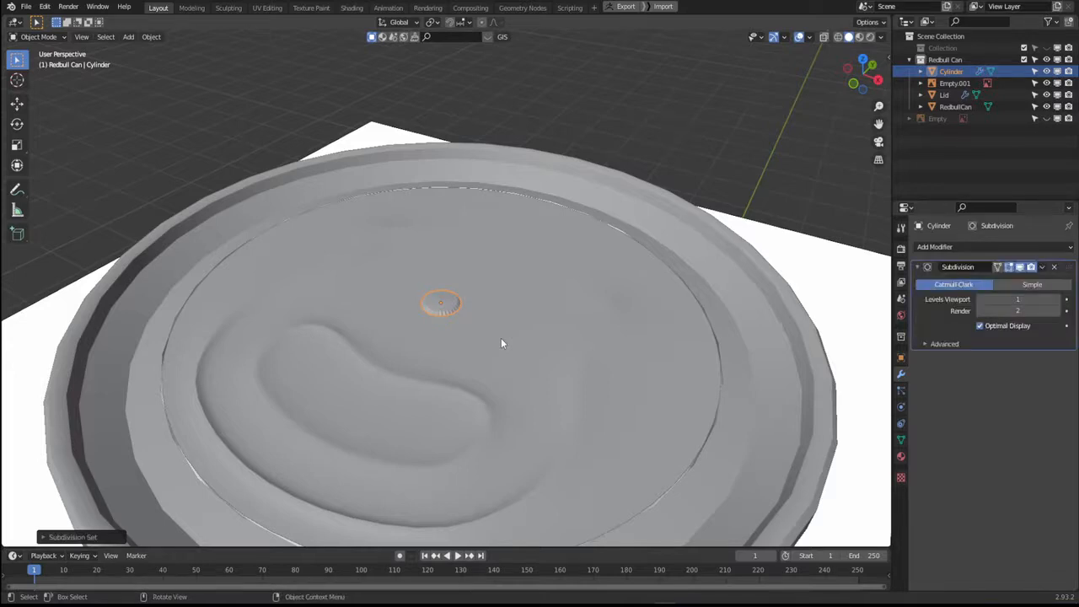
middle_click_drag(501, 343, 523, 350)
right_click(422, 291)
left_click(444, 283)
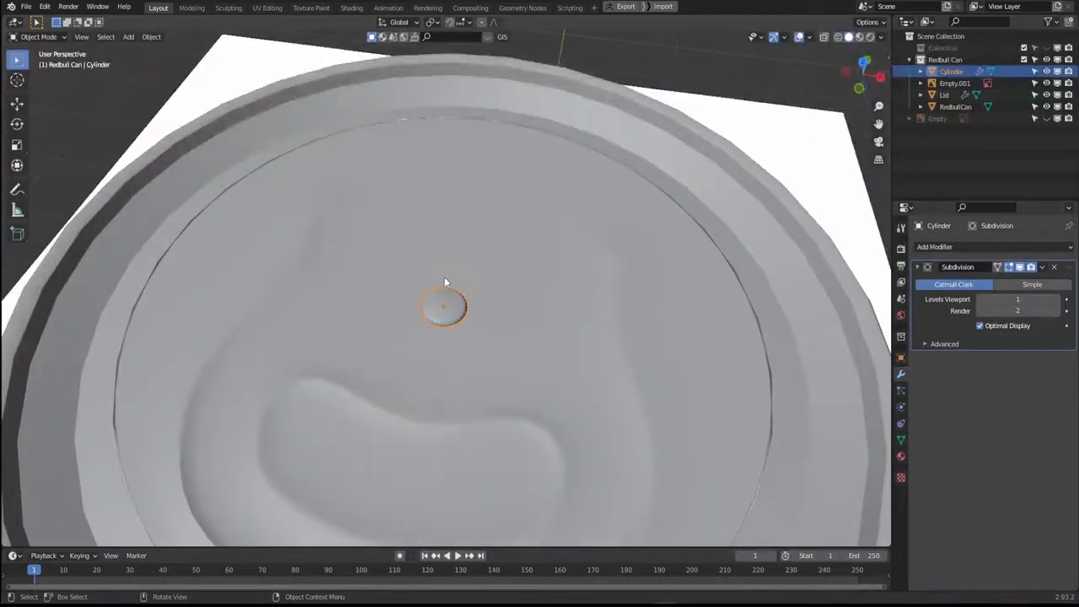
right_click(470, 309)
left_click(451, 308)
middle_click_drag(481, 310, 536, 292)
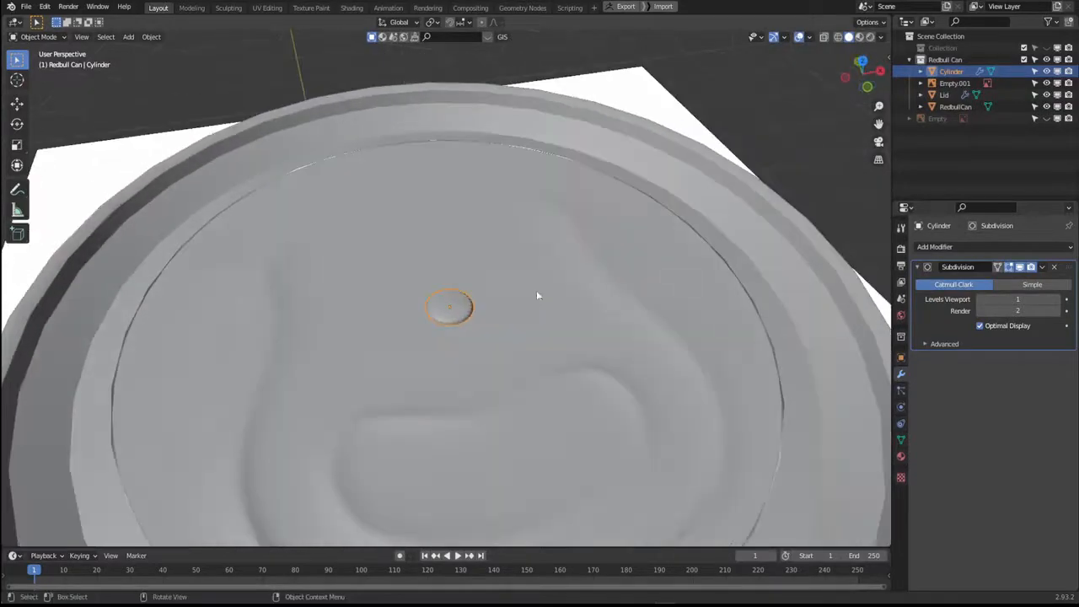
Try adding a single centred loop cut around the rivet disc's side wall.
scroll(487, 326, "up", 6)
middle_click_drag(487, 326, 511, 359)
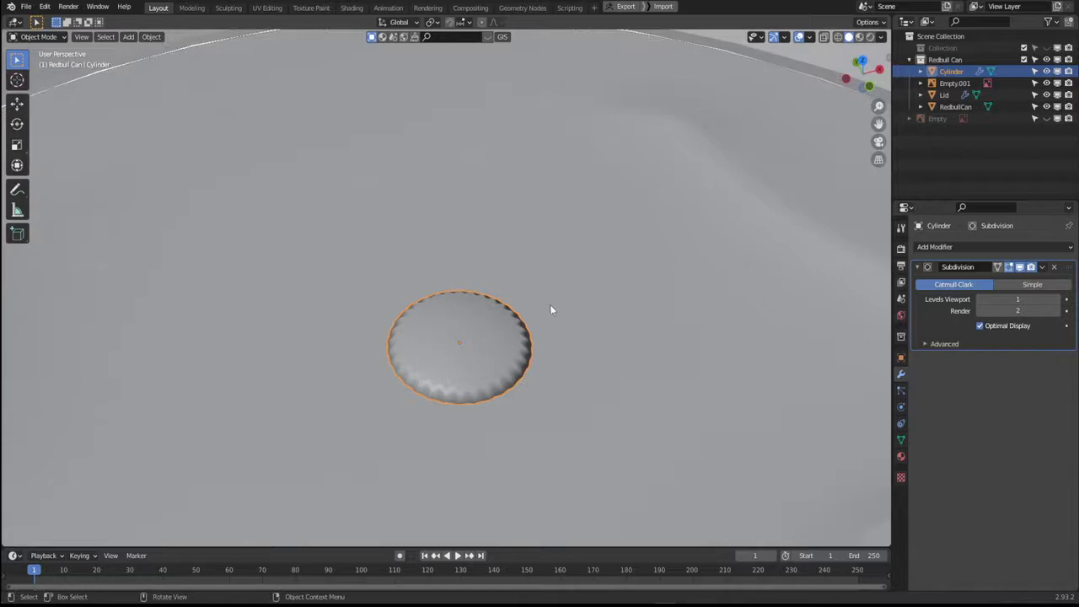
middle_click_drag(553, 322, 537, 338)
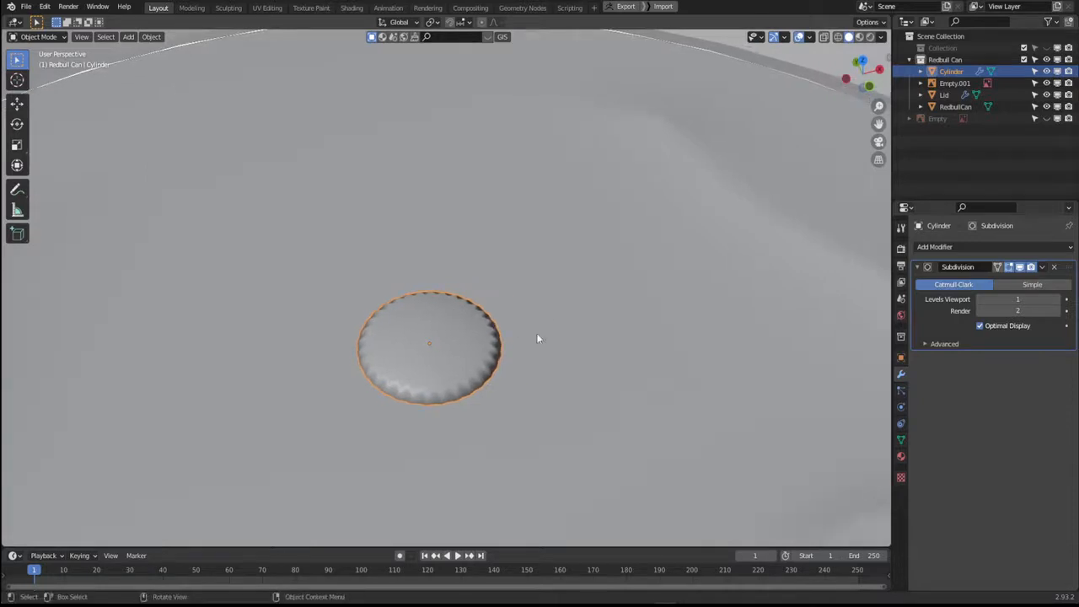
middle_click_drag(572, 373, 371, 342)
middle_click_drag(519, 343, 606, 362)
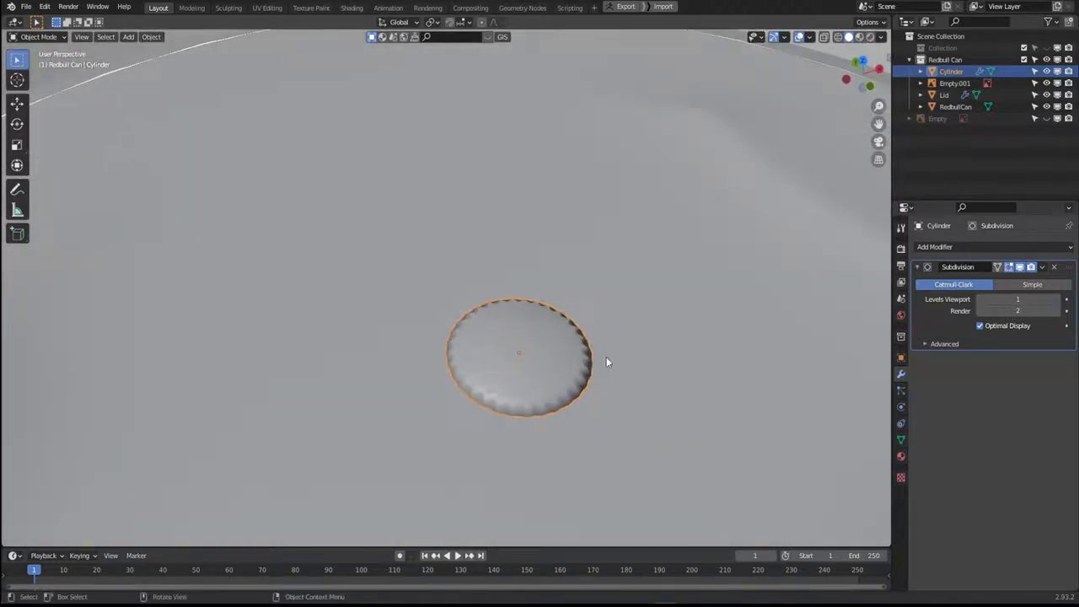
key("Tab")
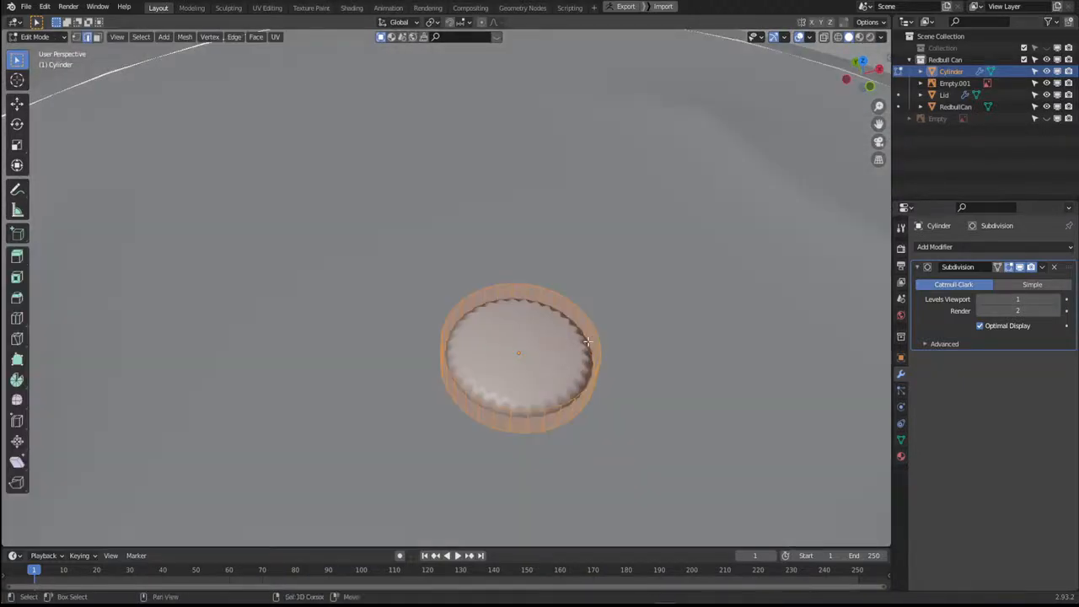
middle_click_drag(556, 335, 532, 316)
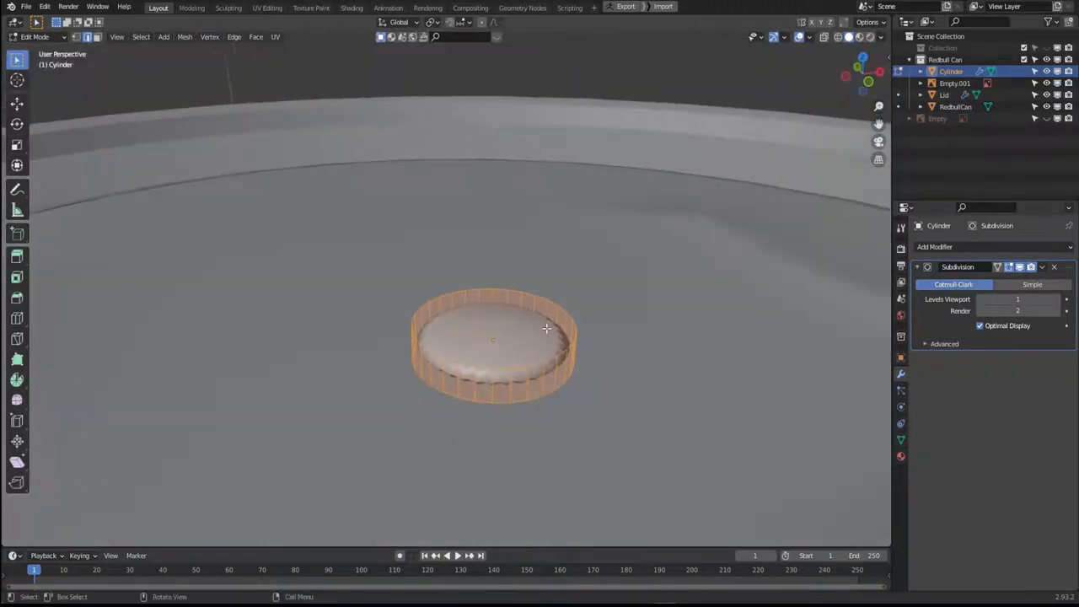
key("ctrl+r")
left_click(510, 382)
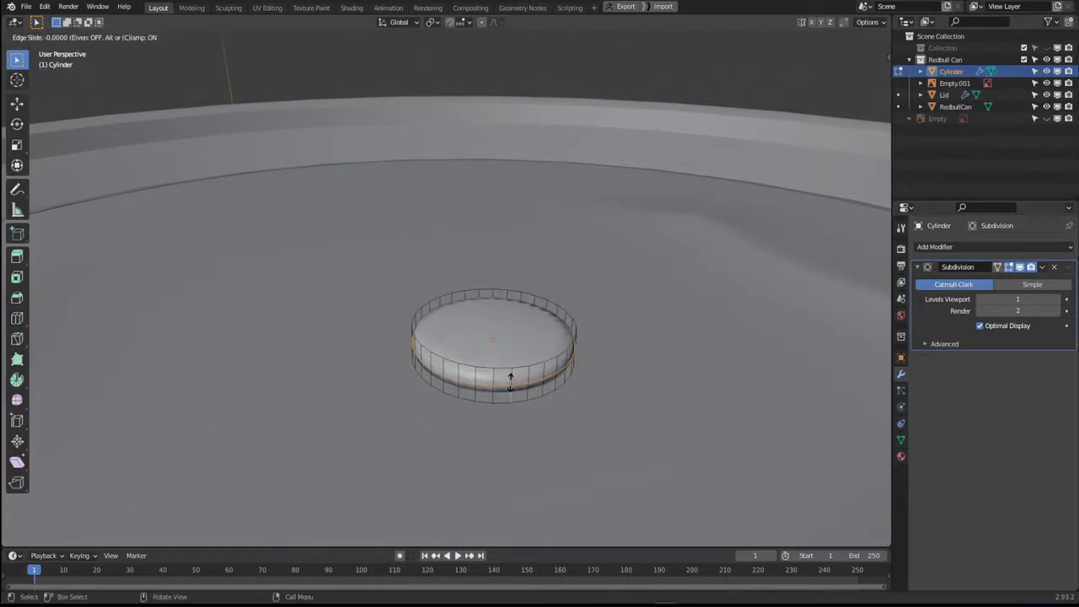
left_click(510, 381)
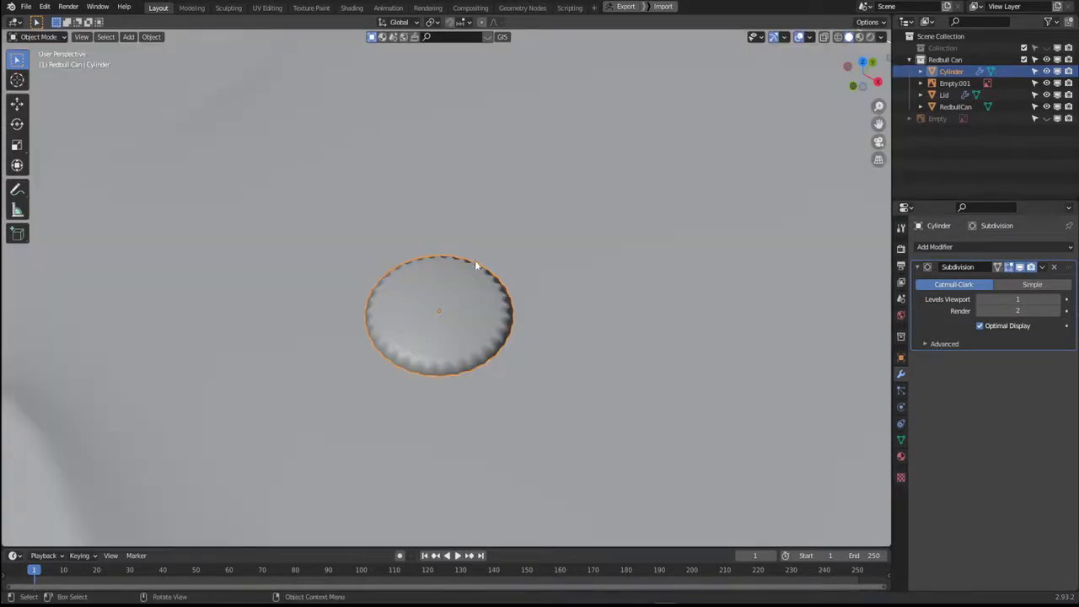
Add two evenly spaced loop cuts around the rivet disc's side wall without sliding them.
key("Tab")
middle_click_drag(510, 313, 566, 256)
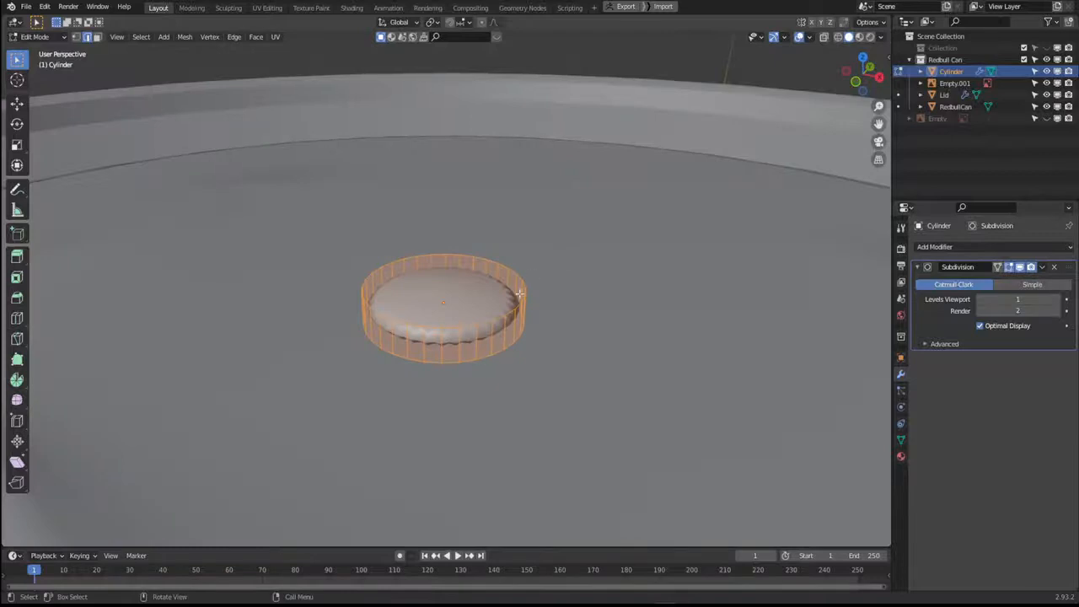
key("ctrl+r")
scroll(471, 352, "up", 1)
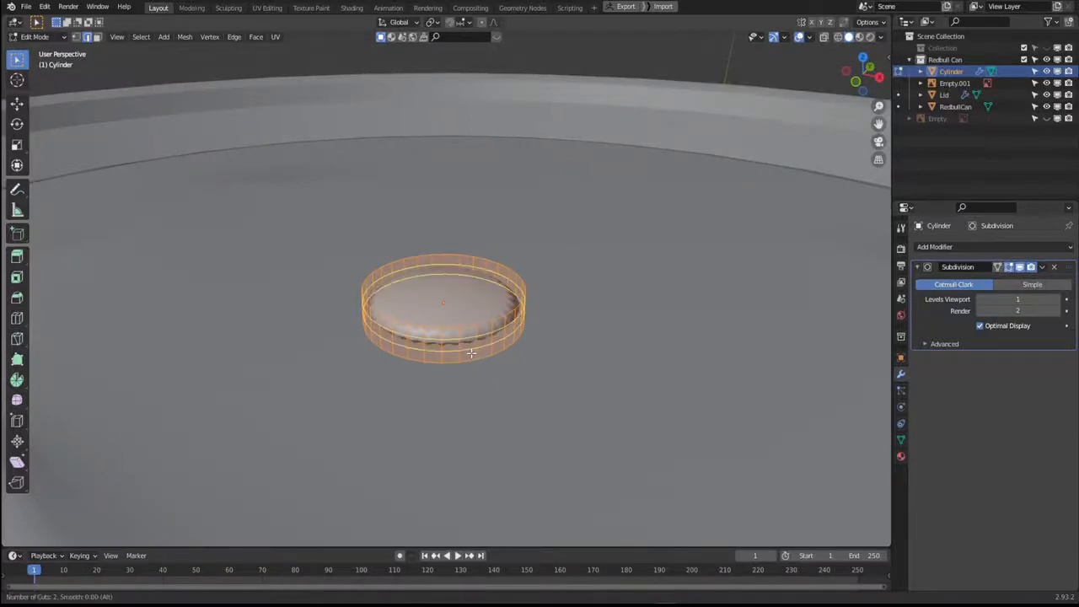
left_click(471, 353)
right_click(471, 352)
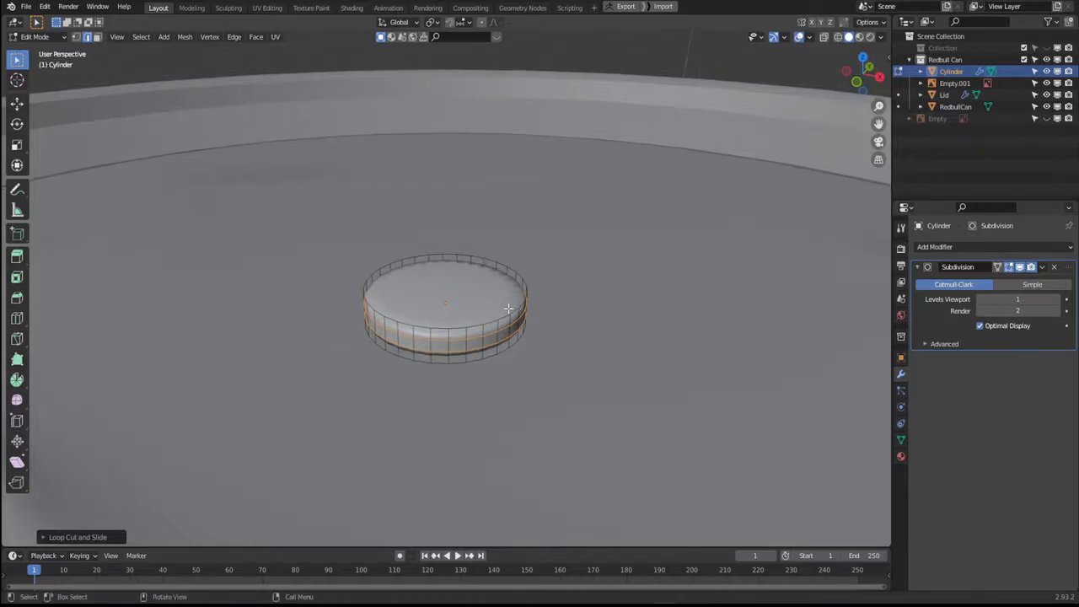
Scale the two loops on the rivet's side wall outward by about 1.07, adjust their vertical spacing, and finish mesh editing.
key("s")
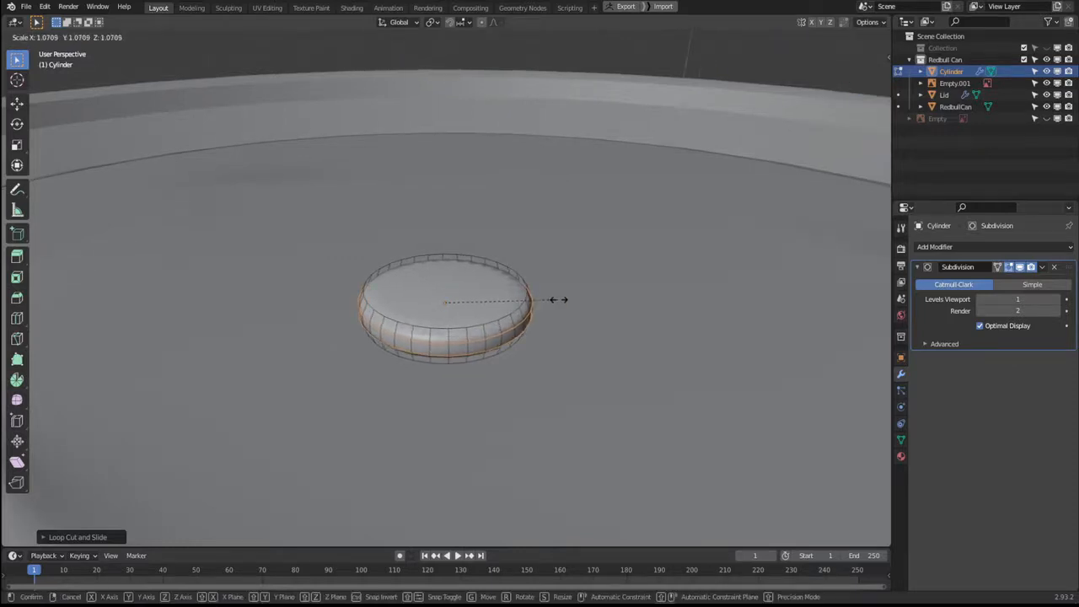
left_click(558, 300)
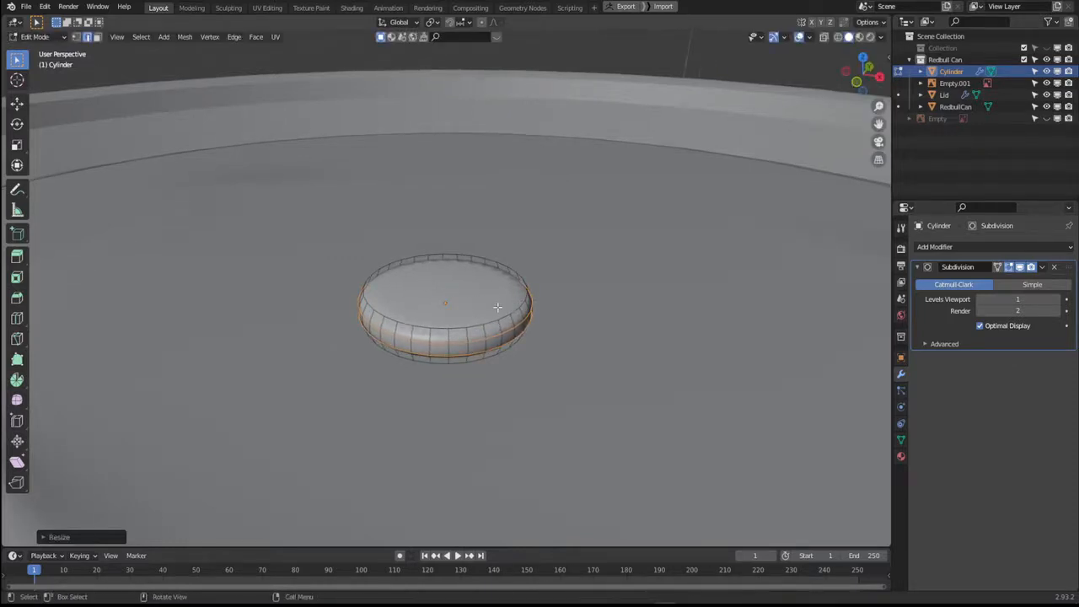
key("s")
key("z")
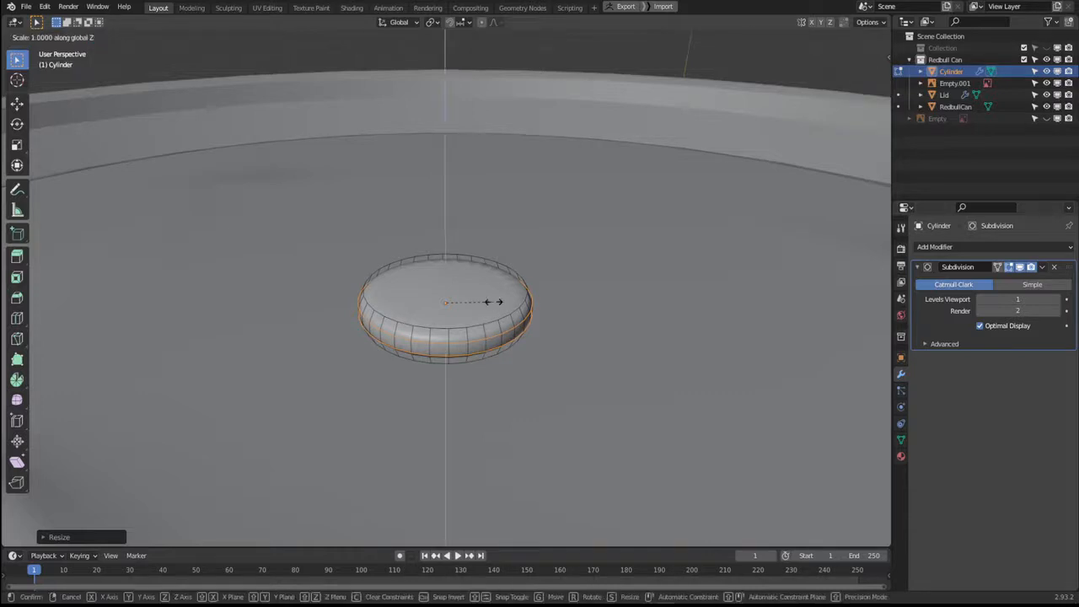
left_click(540, 313)
key("Tab")
middle_click_drag(530, 346, 465, 308, "alt")
scroll(463, 323, "down", 4)
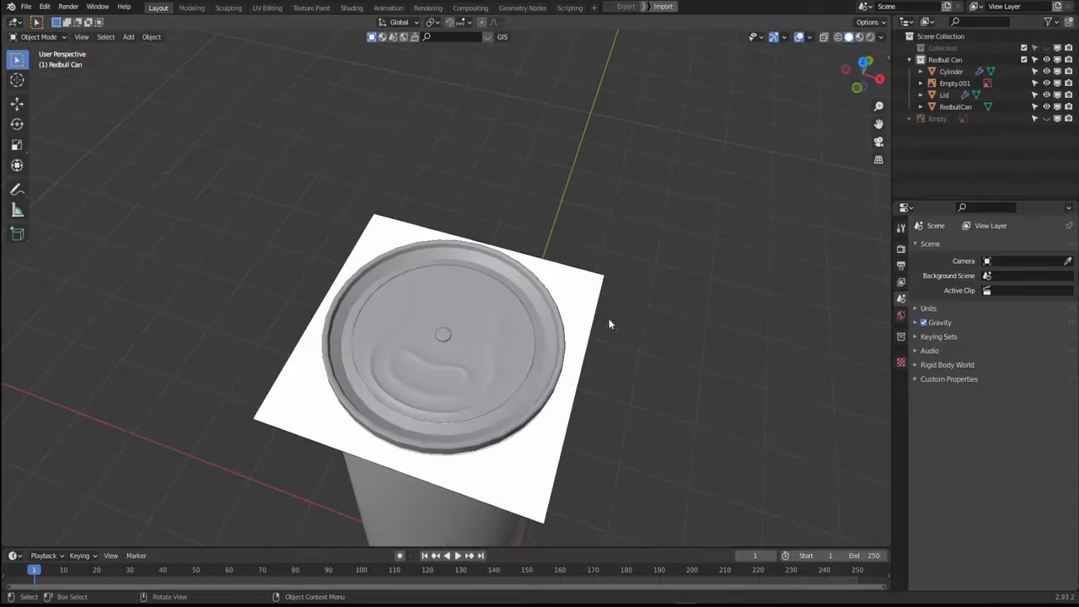
Add a mesh cylinder for the pull tab, raise it along Z above the lid, and scale it down.
middle_click_drag(608, 324, 584, 338, "alt")
key("alt+z")
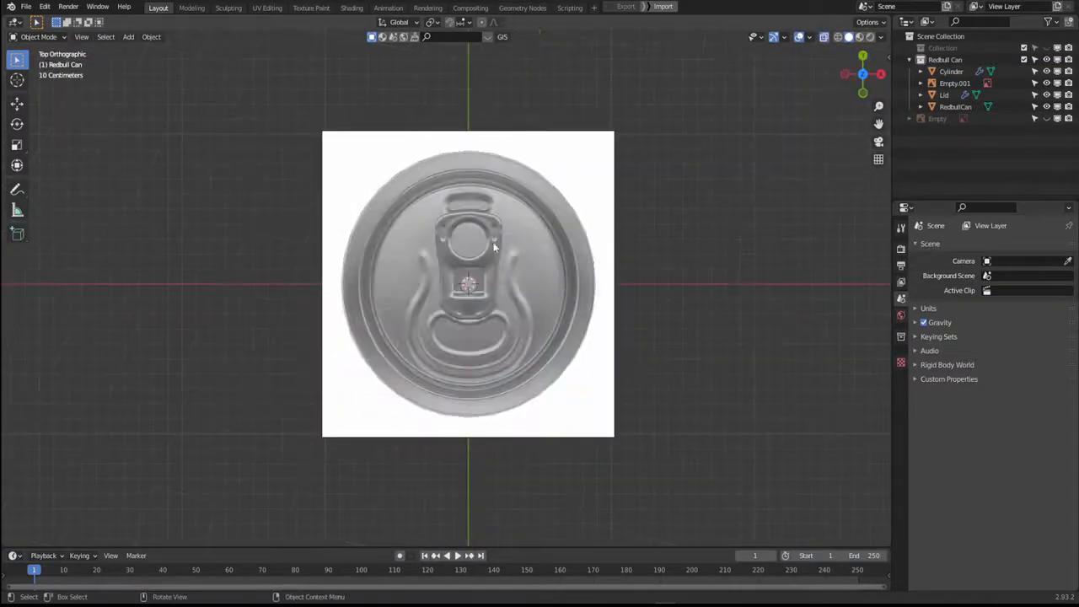
middle_click_drag(477, 267, 484, 302)
key("shift+a")
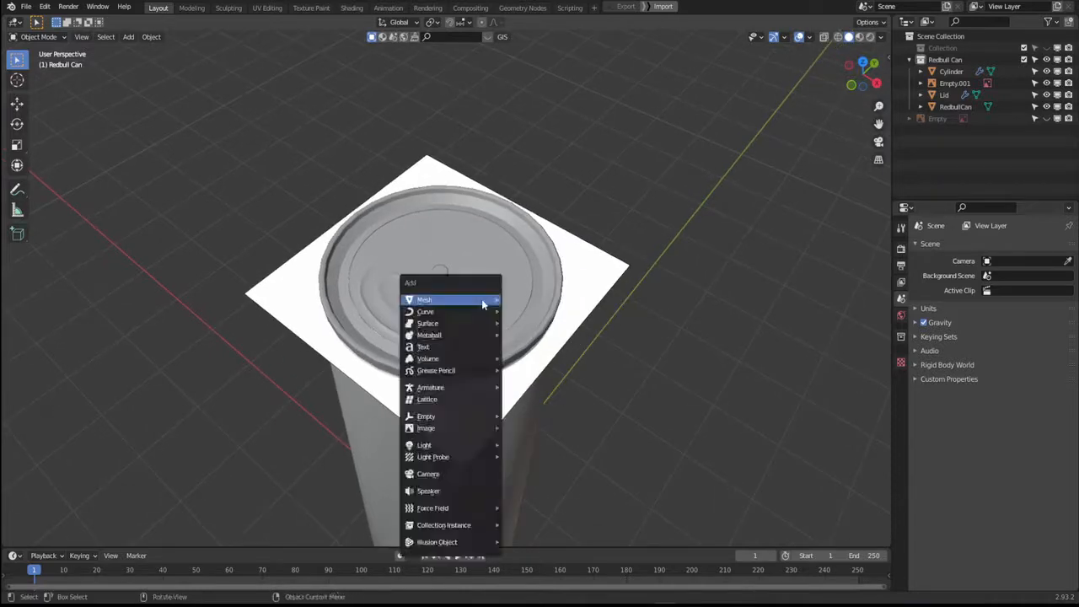
mouse_move(484, 302)
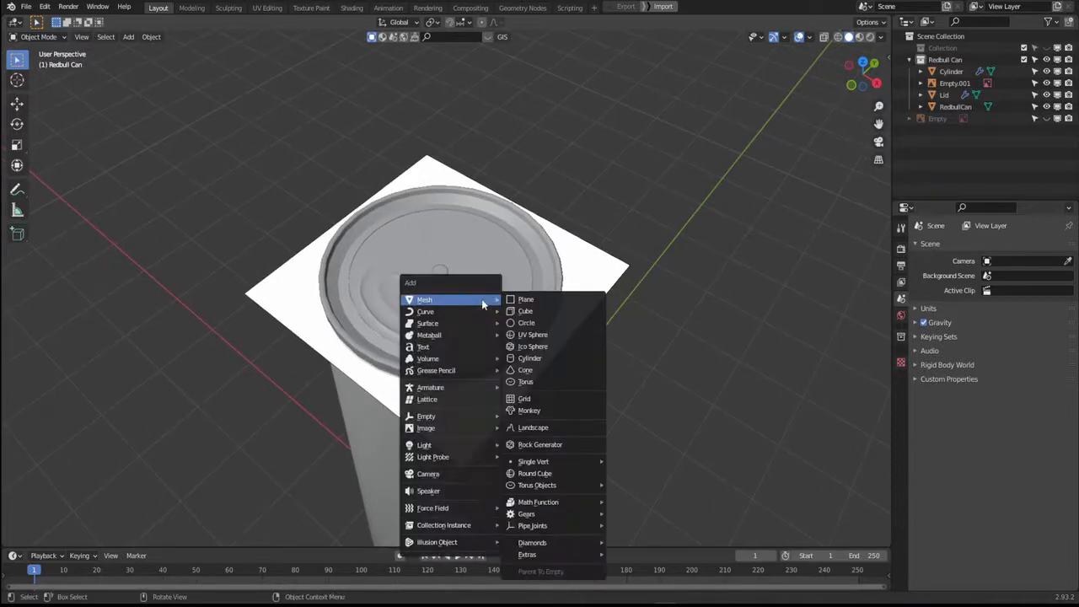
left_click(536, 360)
scroll(526, 337, "down", 2)
key("g")
key("z")
left_click(534, 87)
key("s")
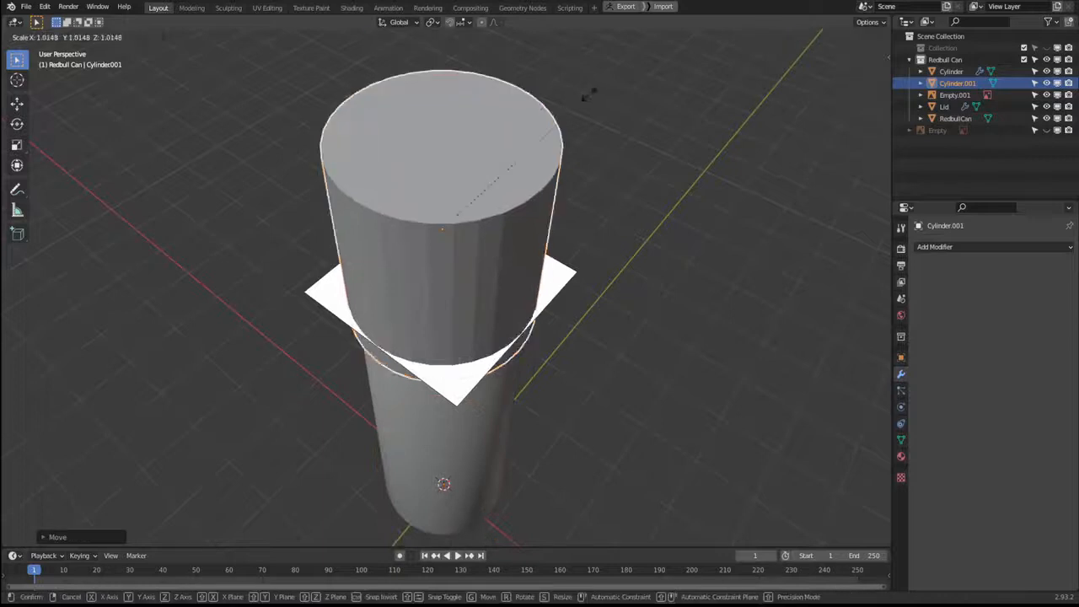
left_click(466, 163)
Move the cylinder in top view up toward the pull tab's round hole and reveal the reference with X-ray.
key("KP_7")
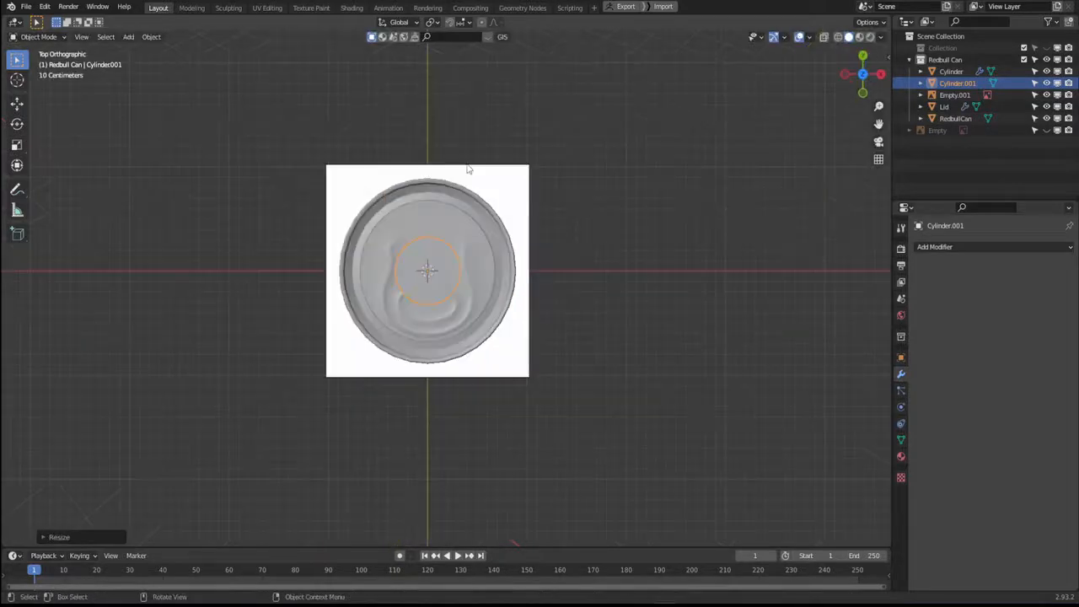
key("g")
left_click(512, 251)
scroll(512, 253, "up", 2)
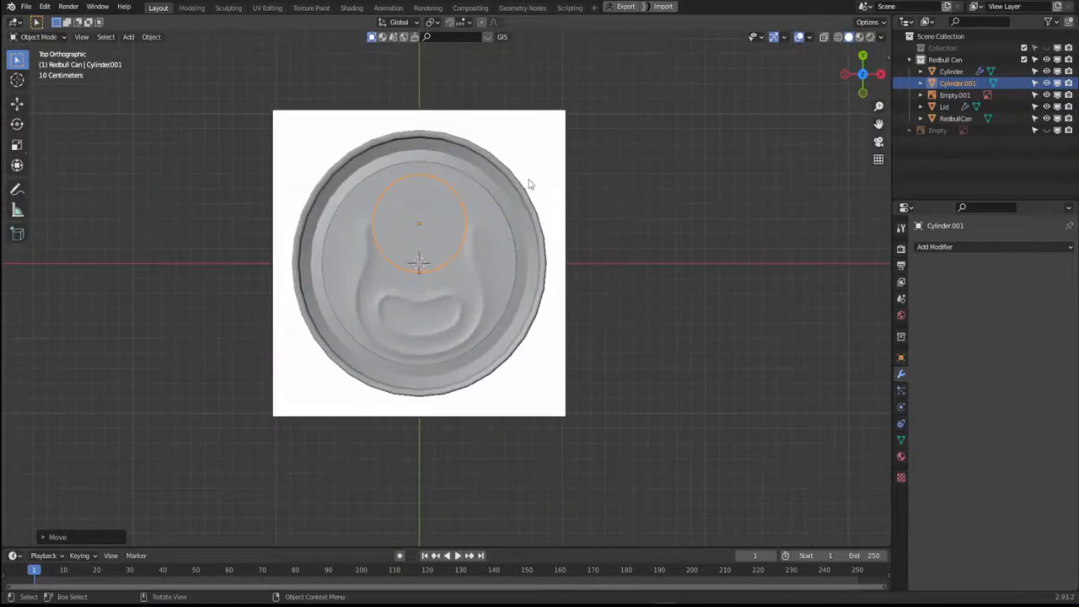
key("alt+z")
scroll(527, 165, "up", 4)
middle_click_drag(455, 151, 524, 268, "shift")
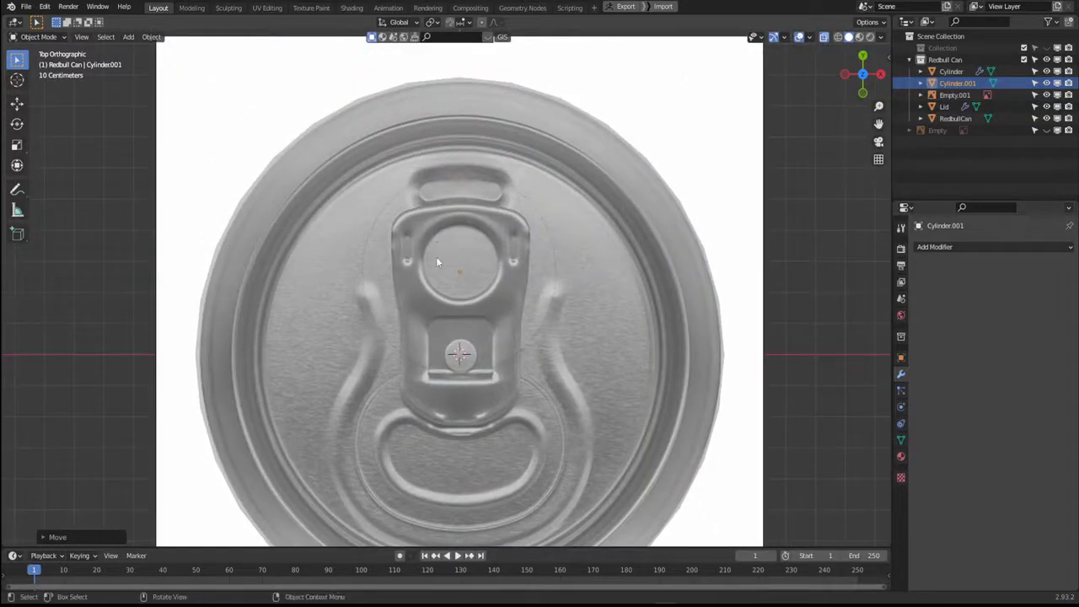
Scale the cylinder and shift it along Y until its outline matches the pull tab's round hole.
key("s")
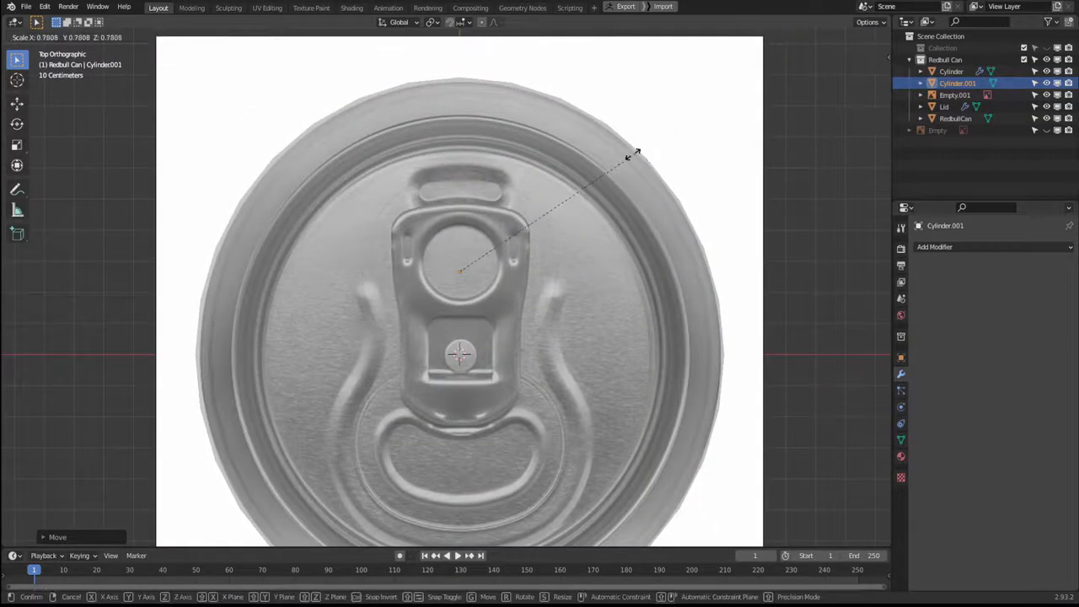
left_click(532, 220)
key("g")
key("y")
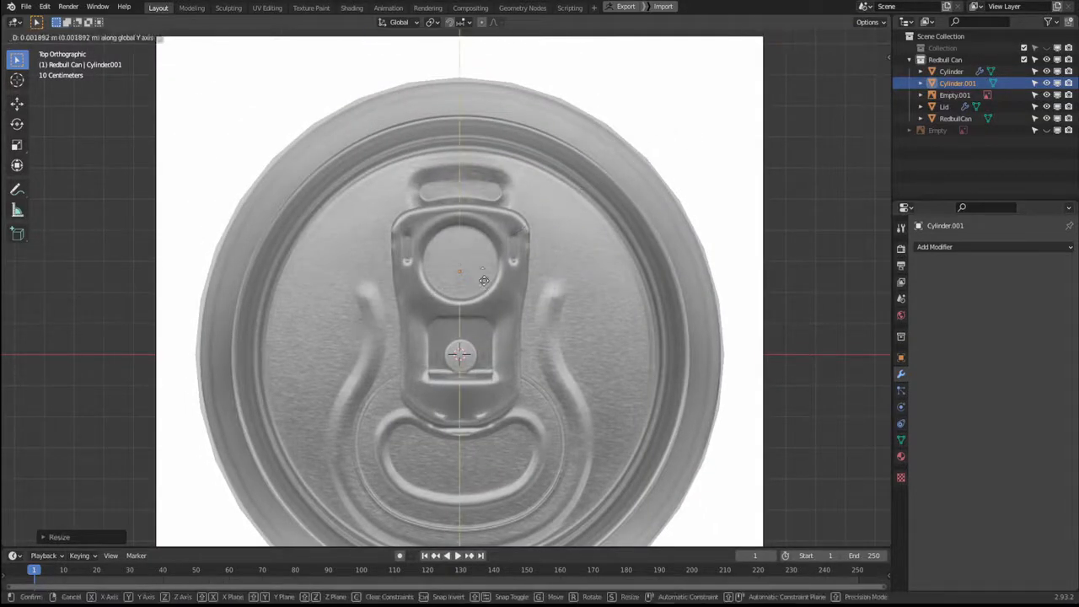
left_click(483, 270)
key("s")
left_click(592, 182)
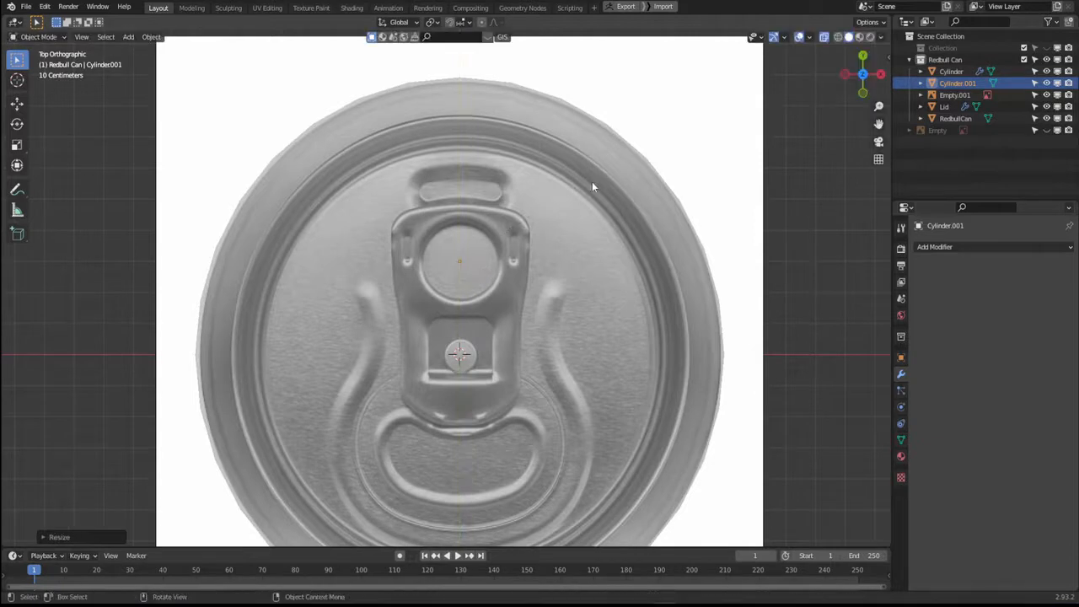
key("s")
left_click(607, 175)
scroll(542, 246, "up", 2)
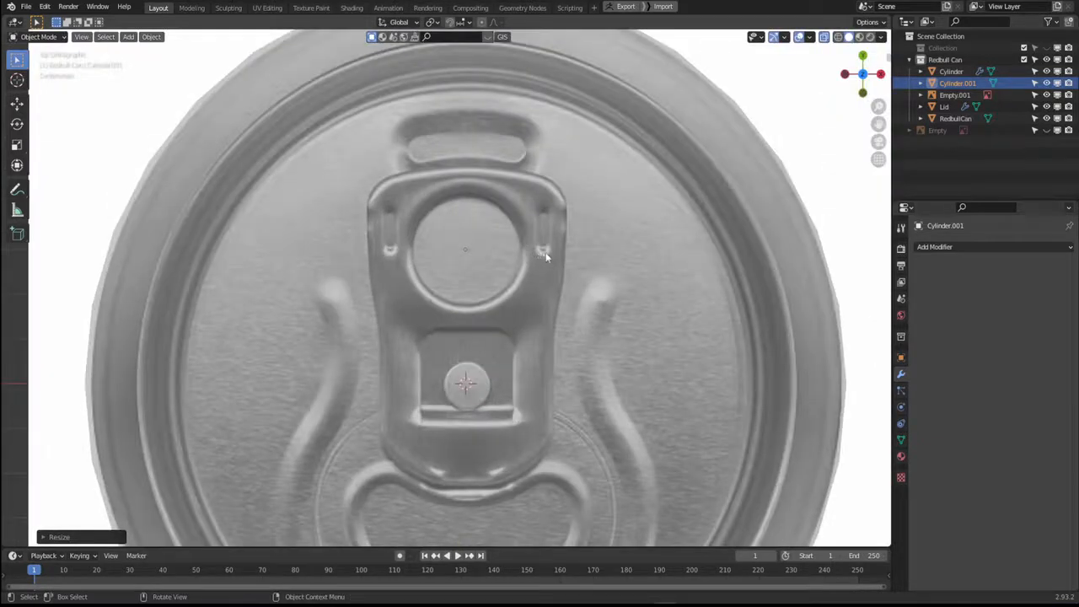
mouse_move(543, 246)
middle_mouse_down("shift")
mouse_move(551, 272)
mouse_move(562, 265)
mouse_move(512, 211)
mouse_move(535, 271)
mouse_move(541, 253)
mouse_move(509, 233)
mouse_move(574, 269)
middle_mouse_up("shift")
Enter face editing on the new cylinder with X-ray display enabled.
key("alt+z")
key("alt+z")
key("alt+z")
scroll(512, 212, "down", 2)
key("Tab")
key("3")
key("alt+z")
scroll(542, 243, "up", 2)
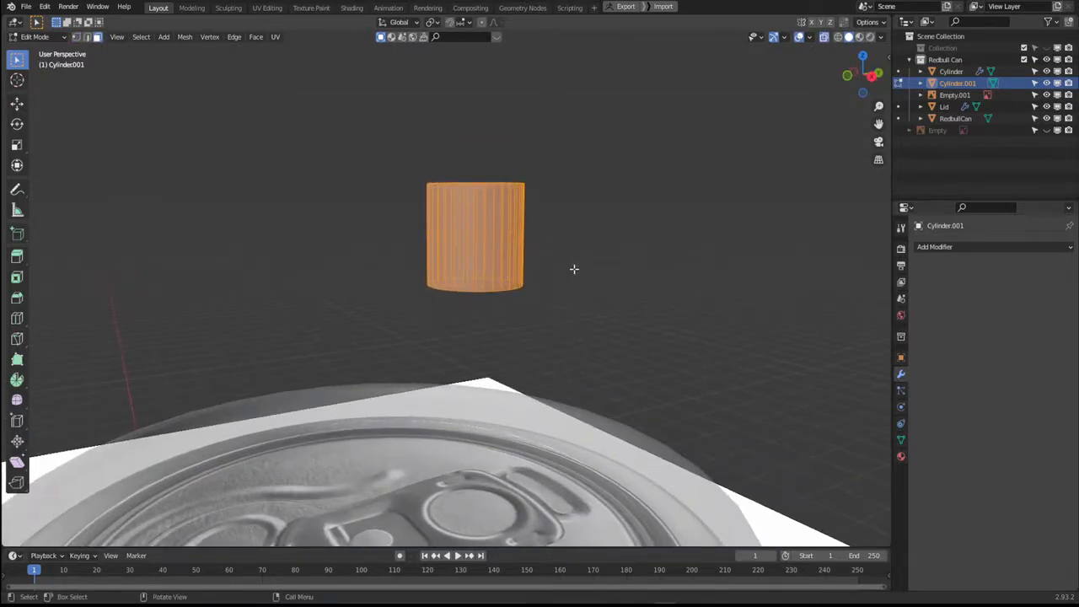
left_click(566, 313)
left_click_drag(579, 308, 393, 244)
middle_click_drag(393, 244, 594, 303)
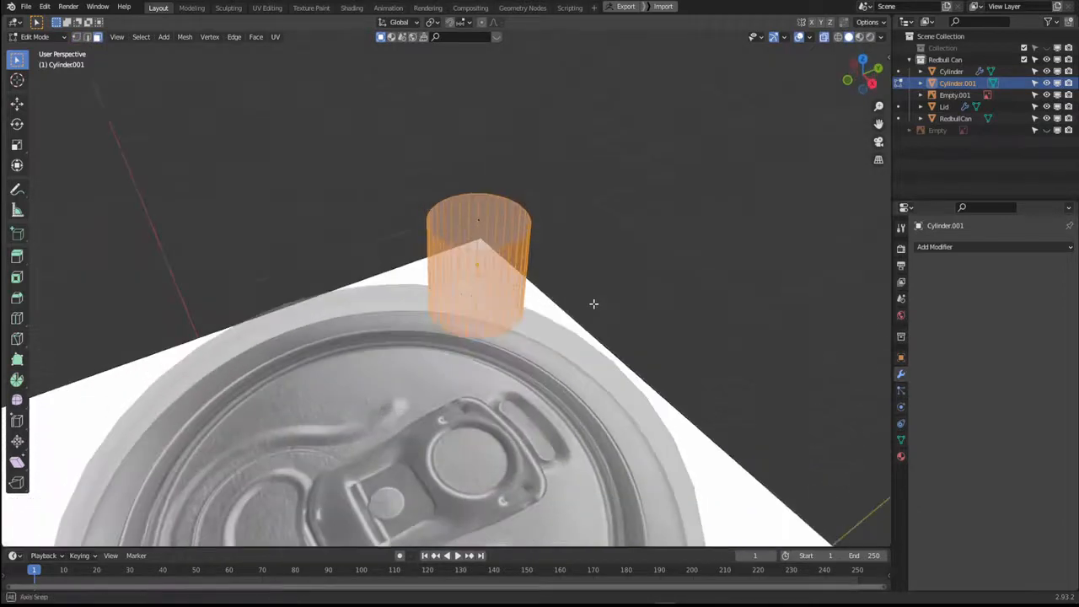
key("alt+z")
key("alt+z")
middle_click_drag(602, 258, 624, 224)
key("alt+z")
key("alt+z")
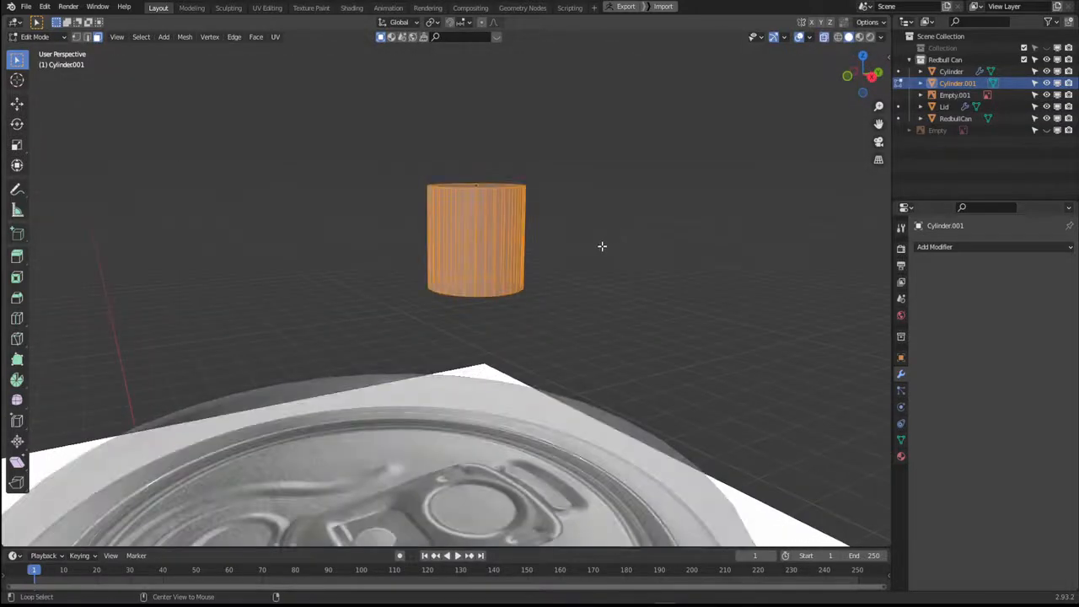
key("alt+z")
key("alt+z")
key("alt+a")
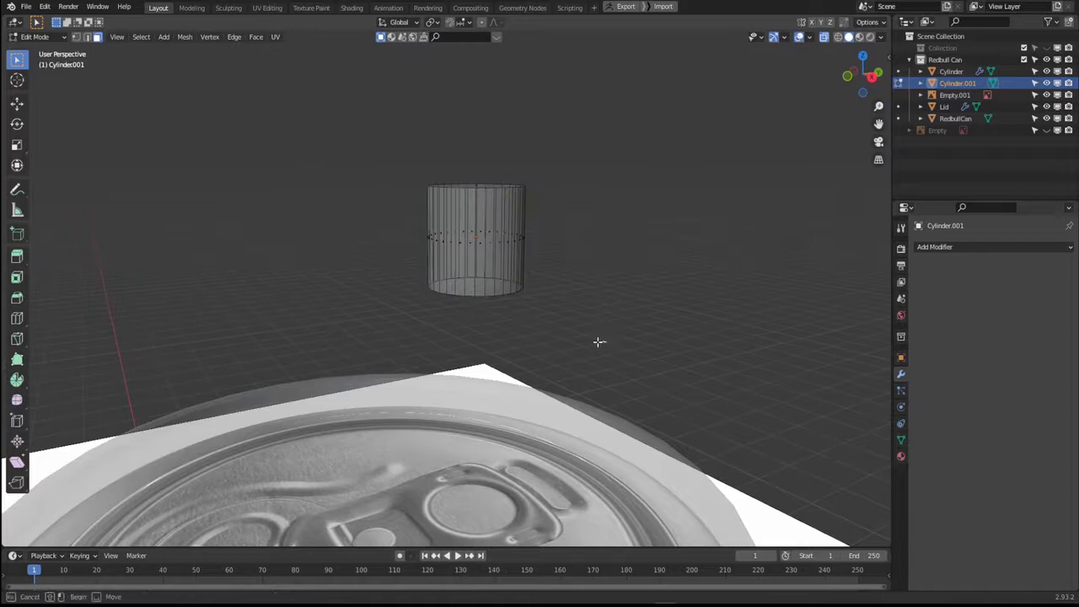
Delete the cylinder's side and bottom faces, leaving only its round top cap.
left_click_drag(607, 340, 372, 209)
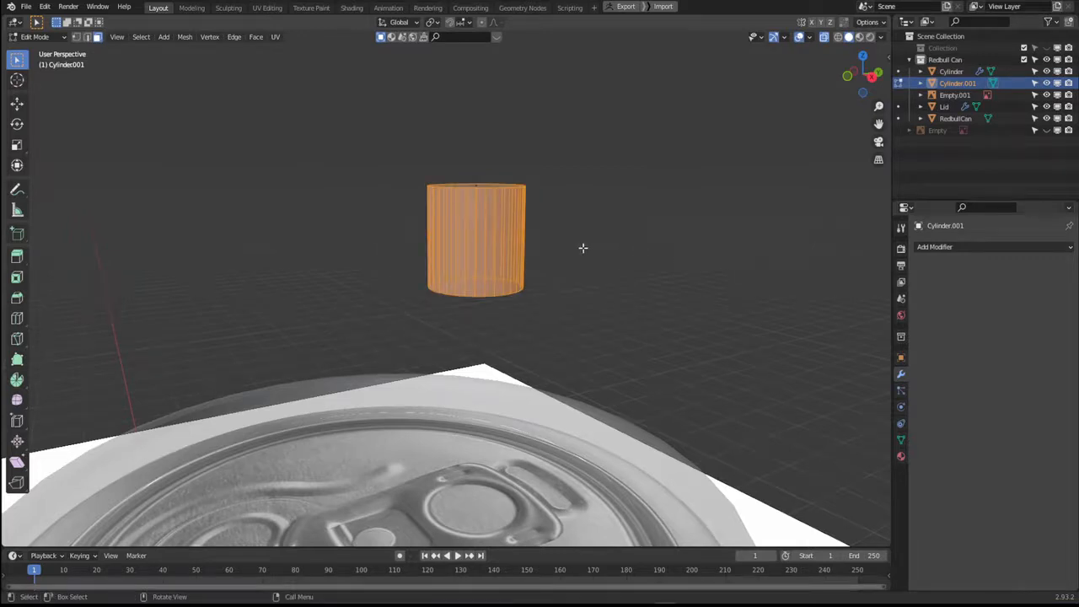
key("alt+z")
key("alt+z")
key("x")
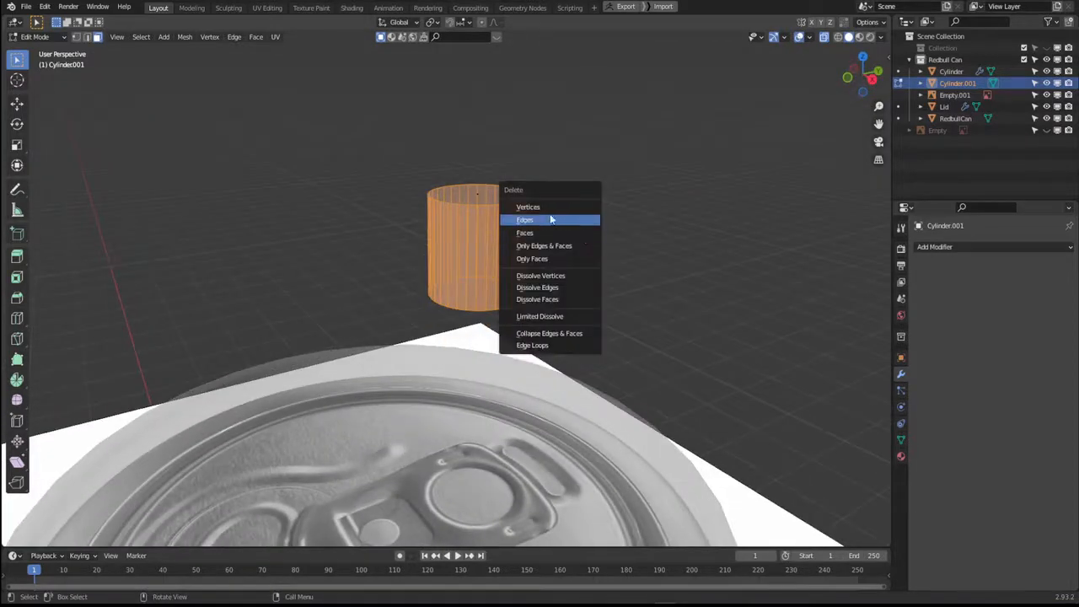
left_click(531, 232)
middle_click_drag(512, 219, 427, 265)
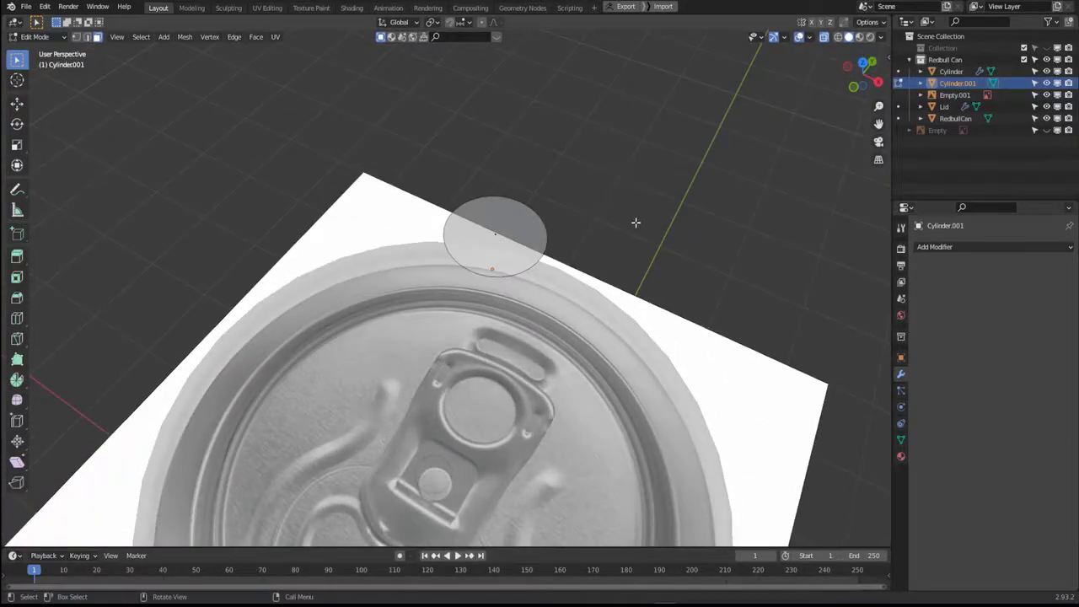
Inset the round cap by about 0.049 m in the top view, over the tab's hole.
key("1")
middle_click_drag(615, 209, 618, 210)
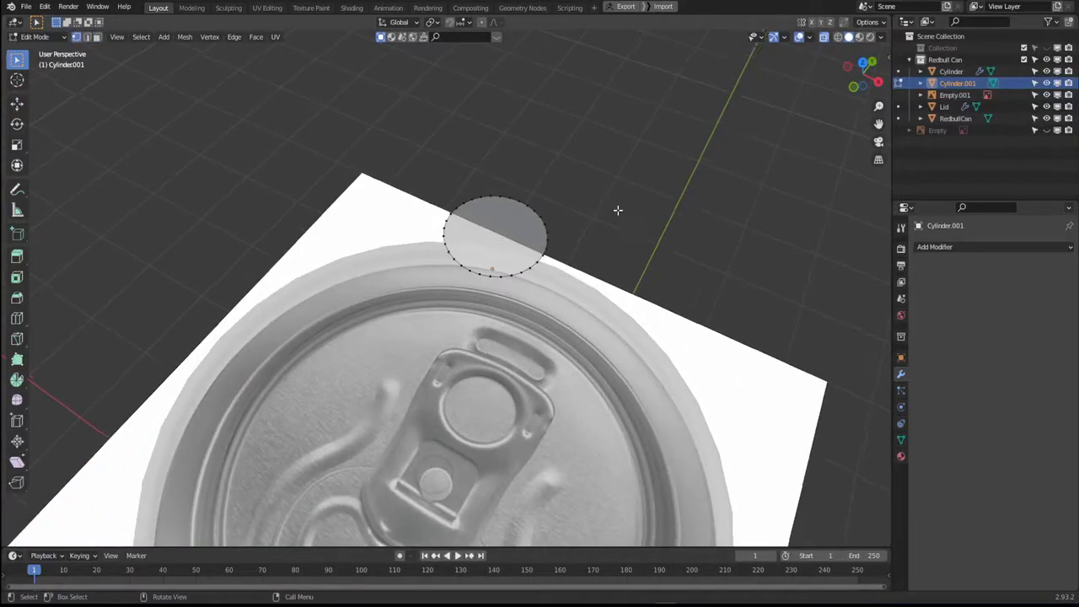
key("KP_7")
scroll(618, 210, "up", 5)
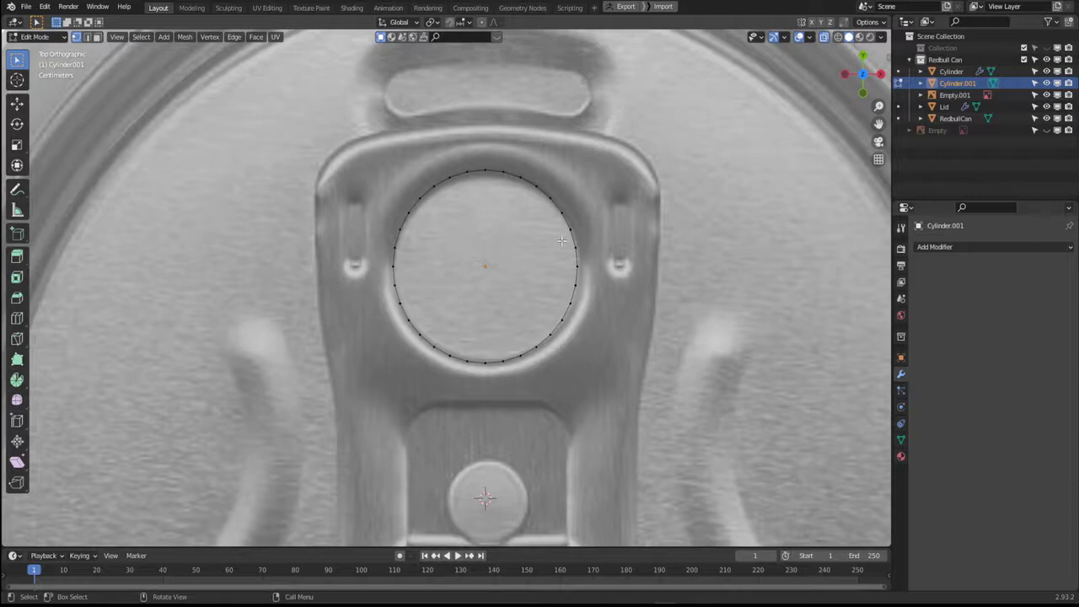
key("a")
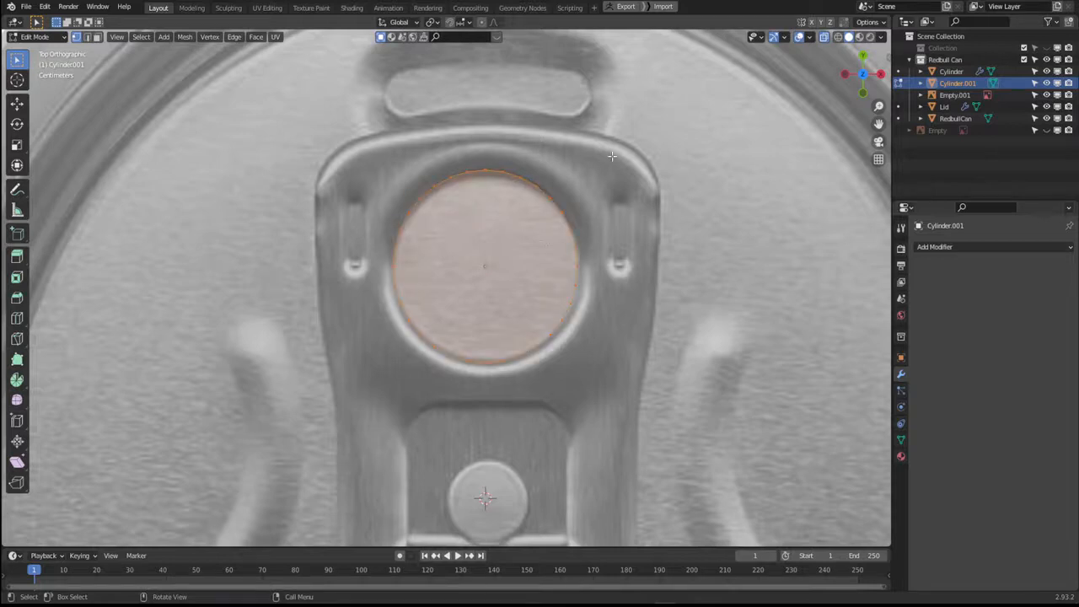
key("i")
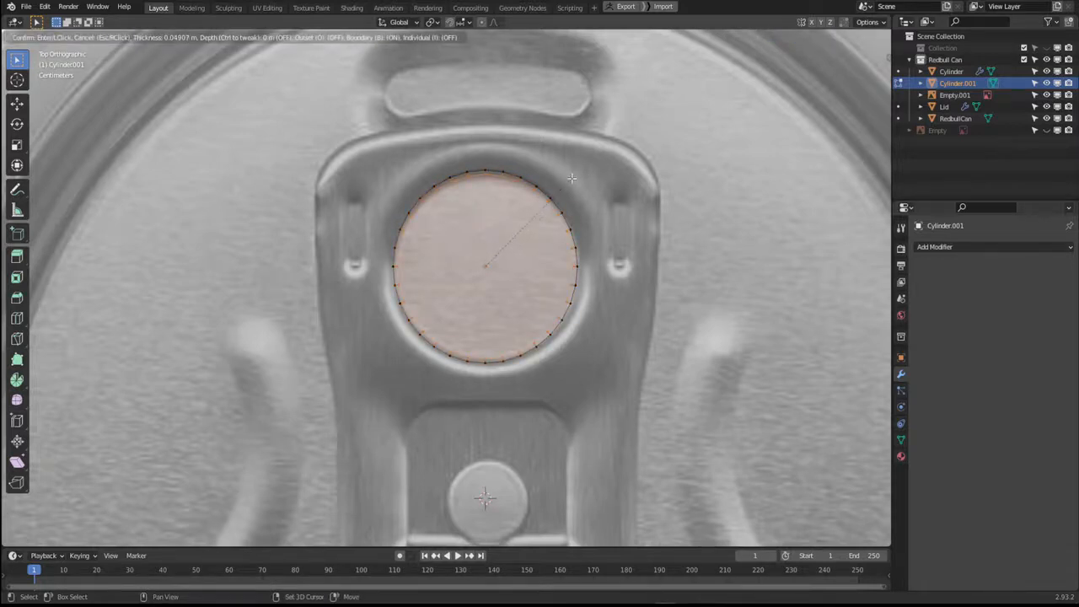
left_click(571, 178)
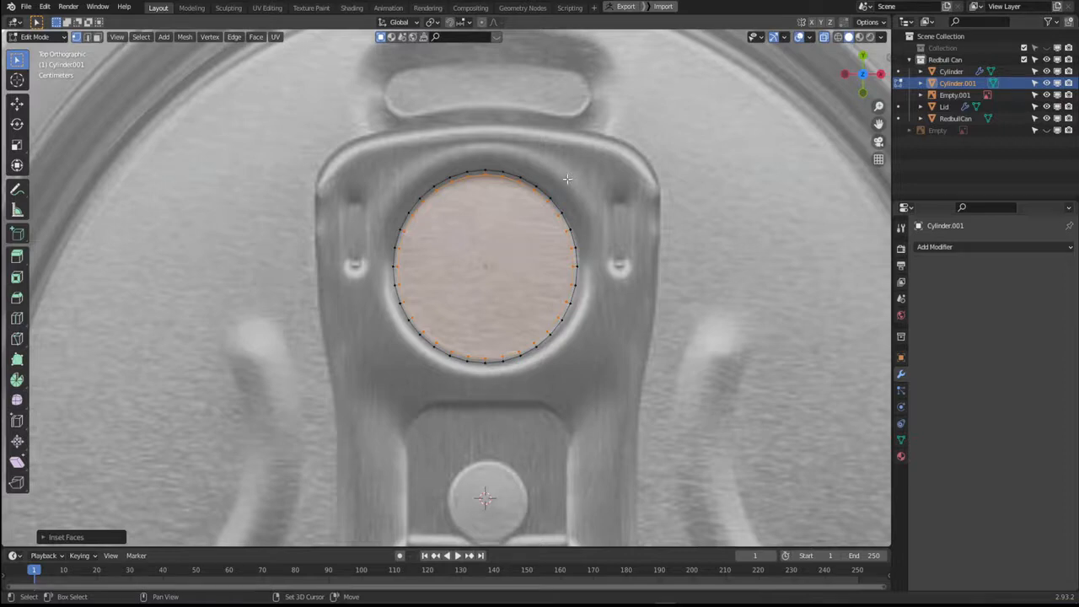
key("x")
key("f")
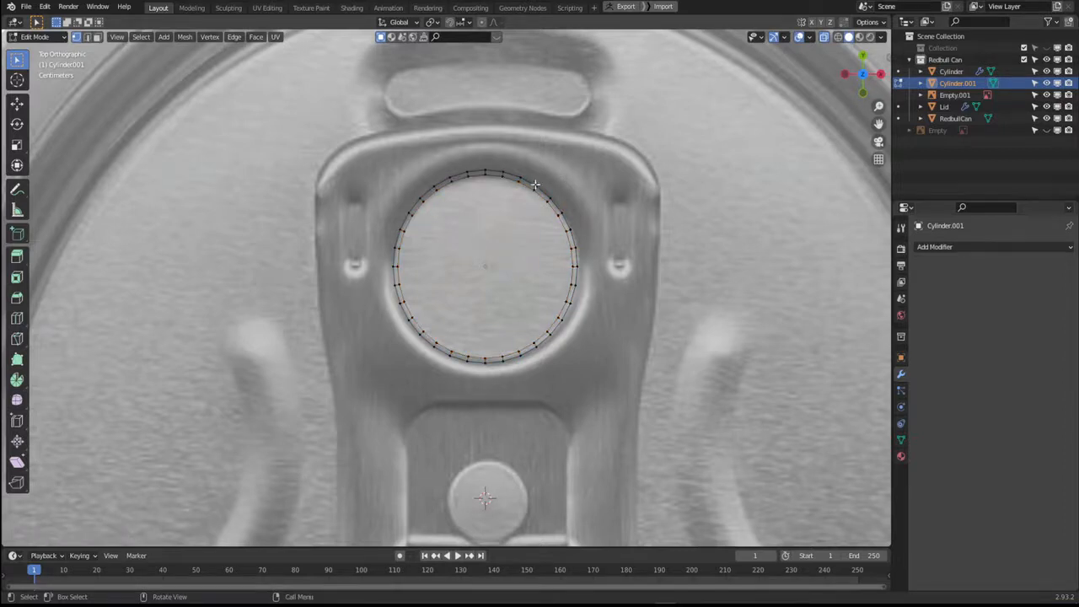
Scale the cap's outer edge loop outward to form a wide ring around the tab's hole.
left_click(540, 187, "alt")
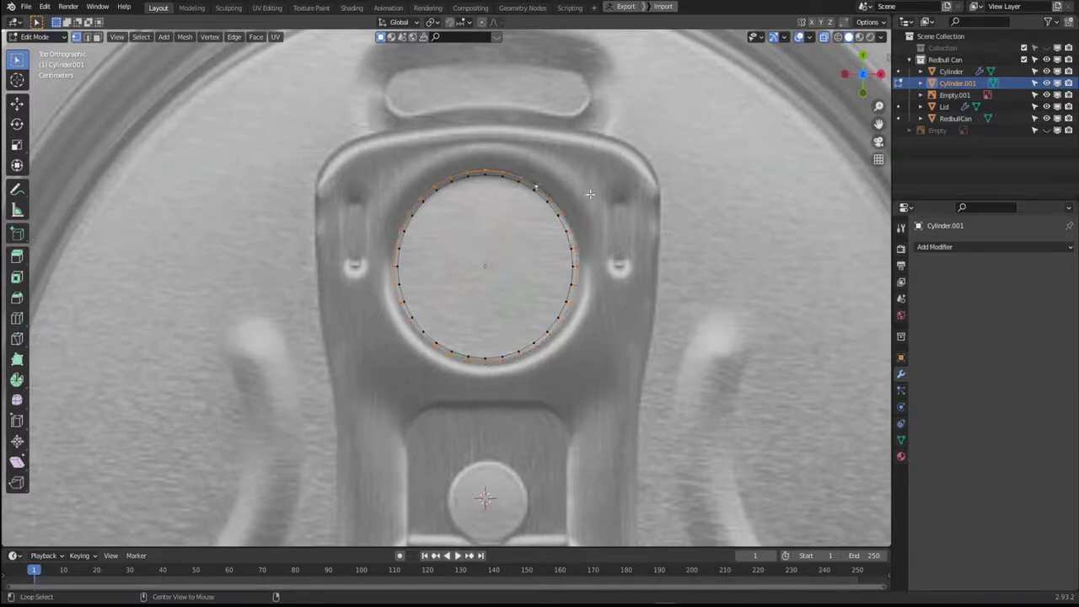
key("s")
left_click(507, 176)
middle_click_drag(507, 176, 530, 185, "shift")
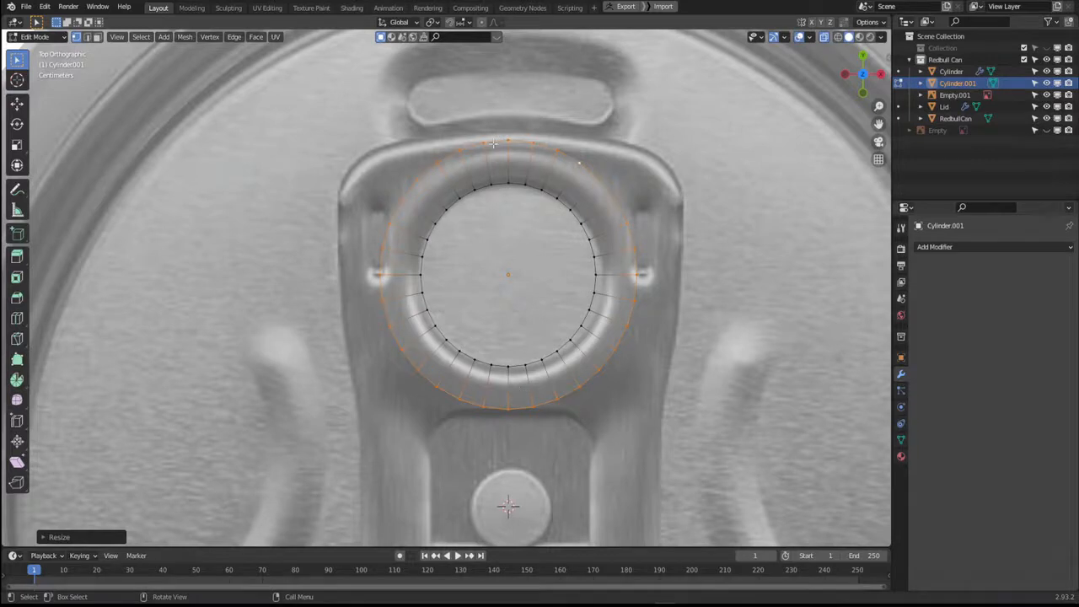
middle_click_drag(586, 212, 591, 181, "shift")
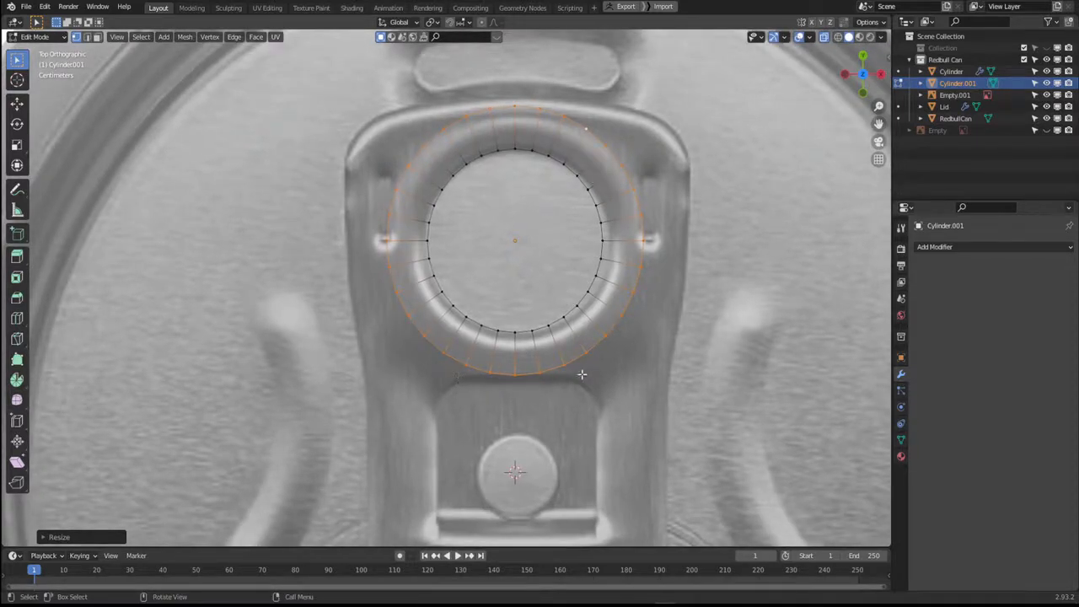
middle_click_drag(522, 353, 514, 359, "shift")
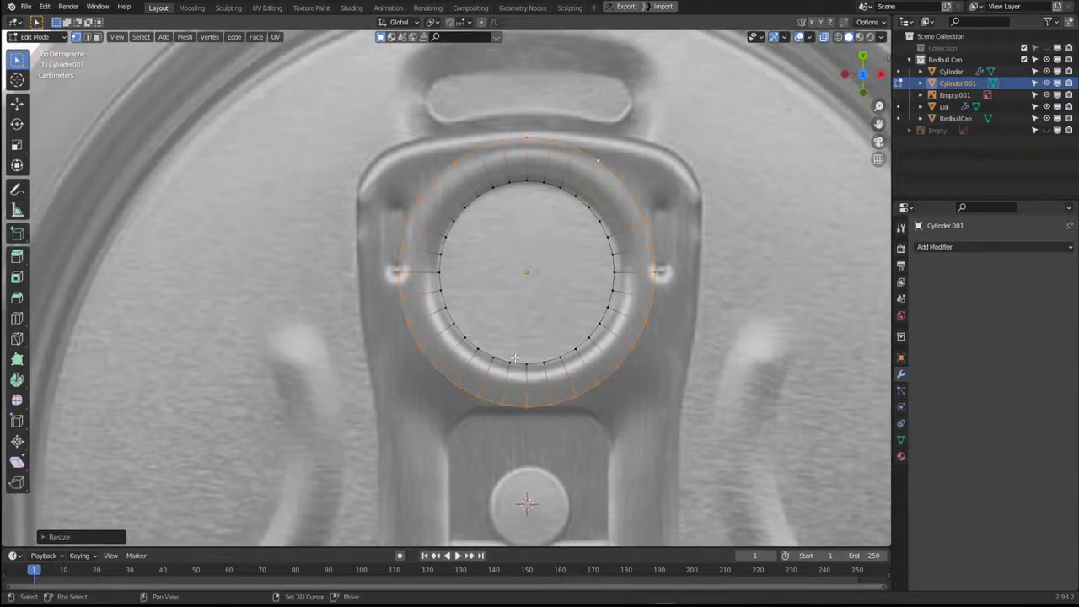
Delete the round face filling the centre of the ring, leaving an open hole.
key("3")
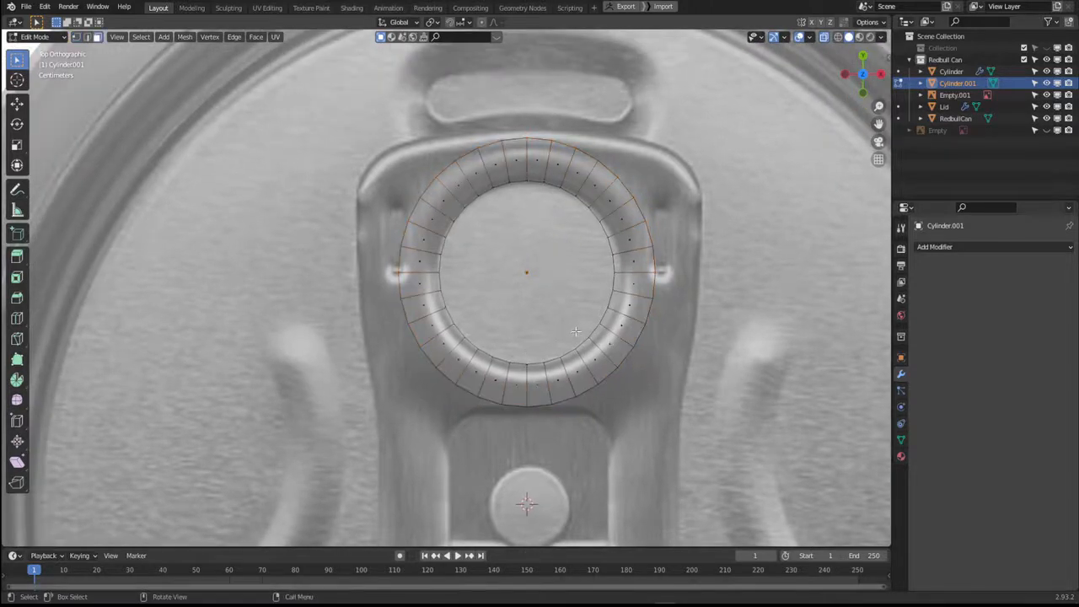
middle_click_drag(577, 332, 544, 286)
left_click(595, 244)
scroll(603, 224, "down", 1)
scroll(534, 216, "down", 2)
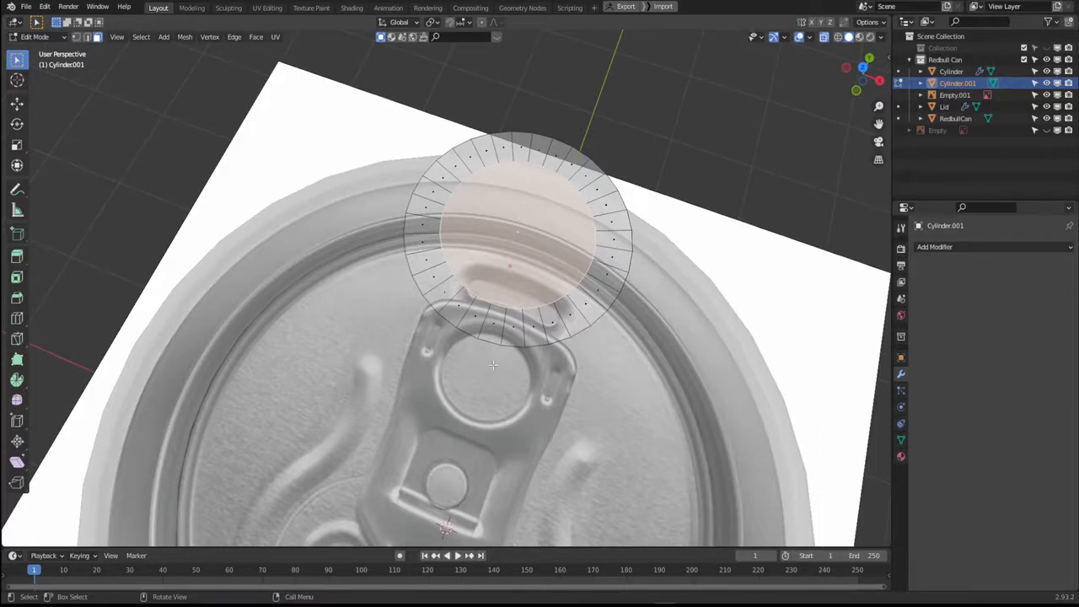
key("x")
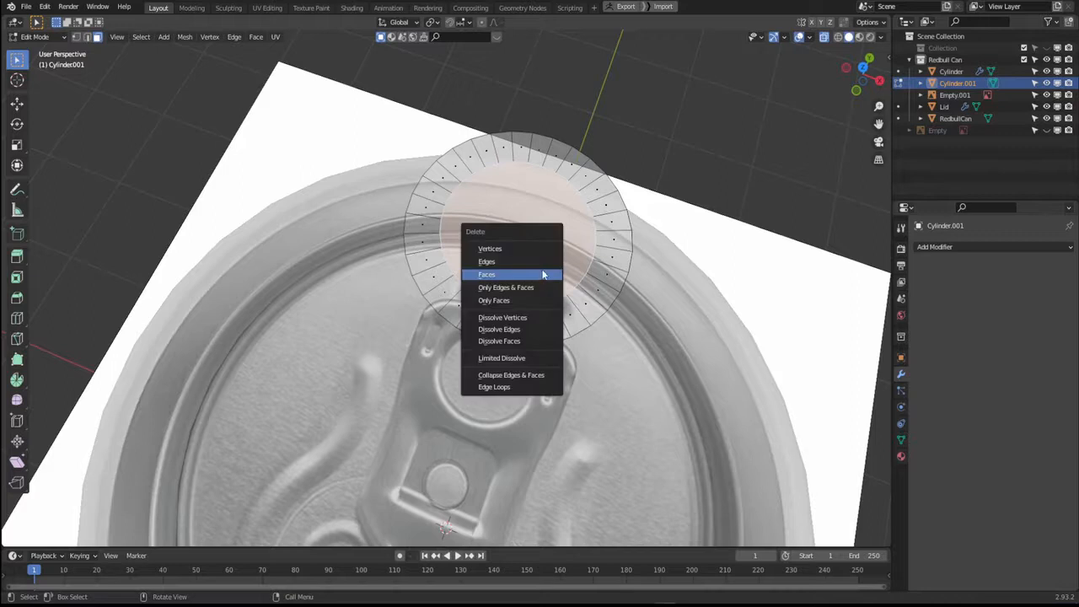
left_click(544, 275)
middle_click_drag(543, 275, 490, 253)
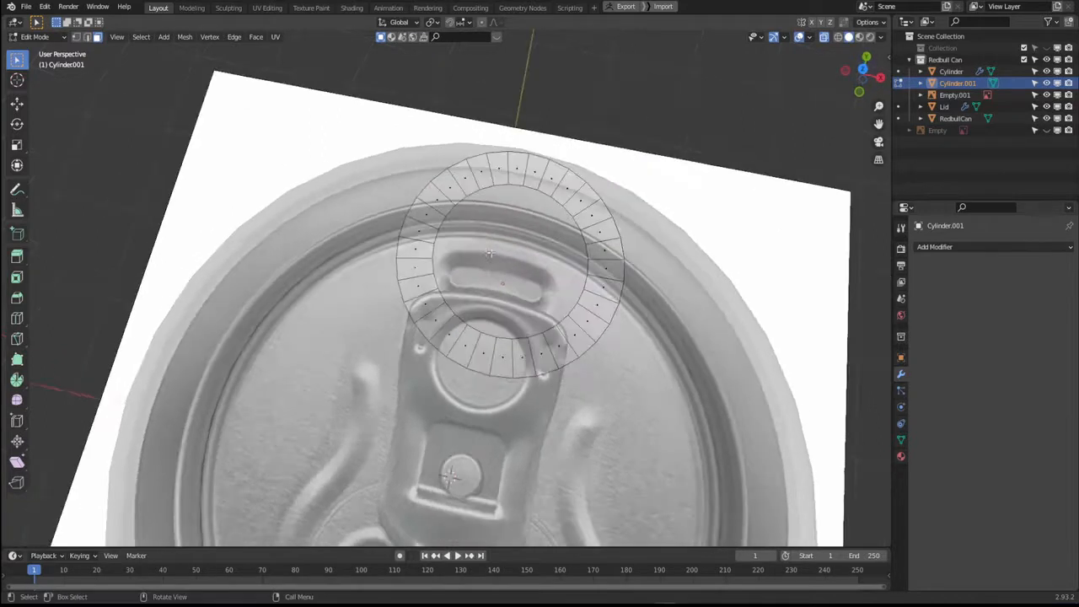
Scale the ring's outermost side vertices and the pair just above them outward to the tab's side edges in the top view.
key("KP_7")
key("1")
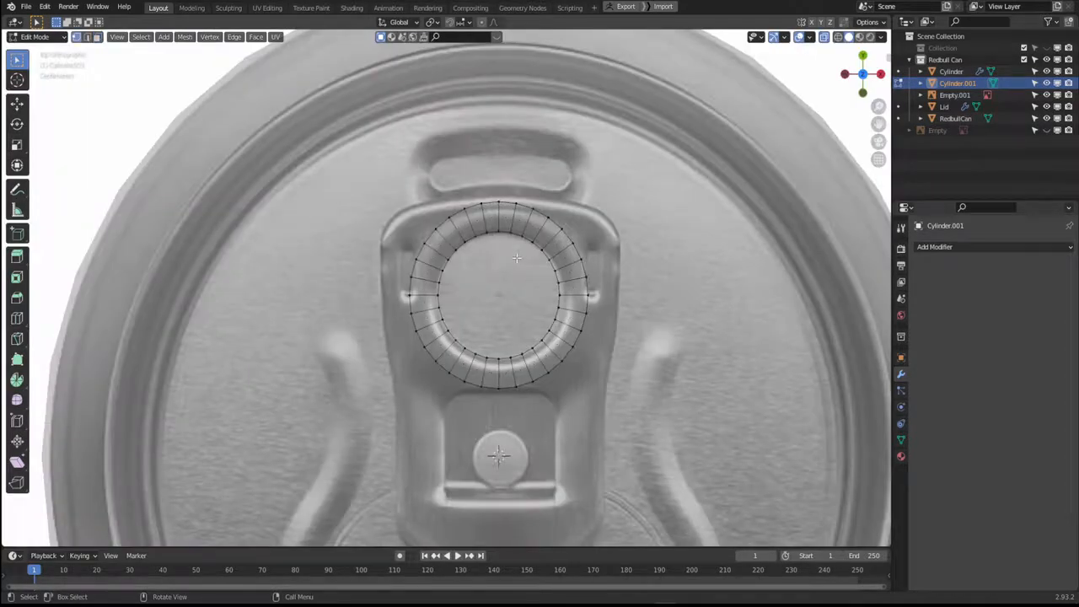
scroll(505, 244, "up", 4)
scroll(665, 285, "down", 3)
key("s")
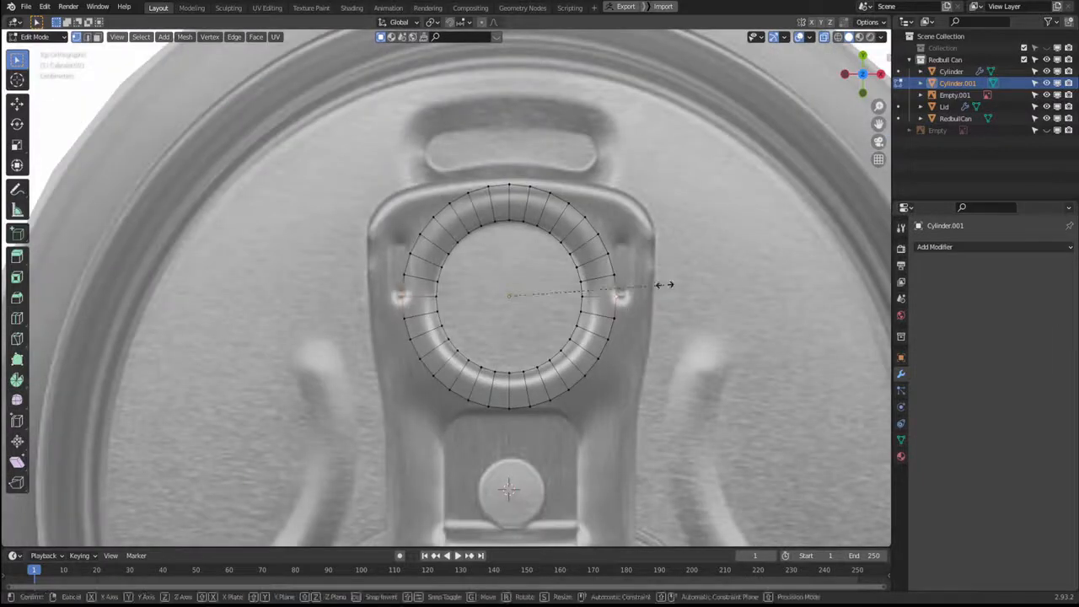
left_click(355, 300)
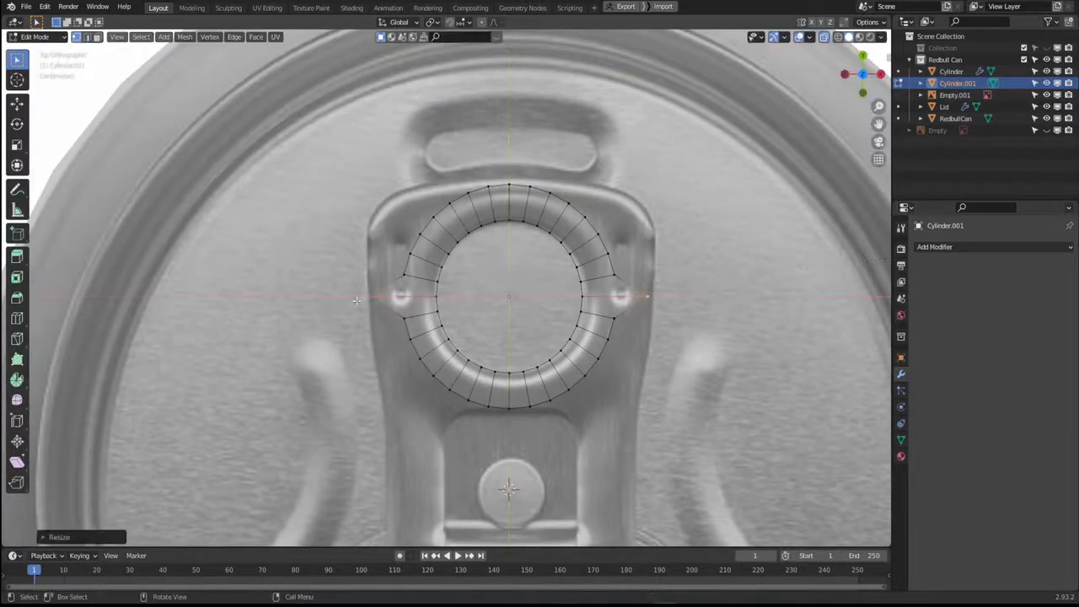
left_click(407, 274)
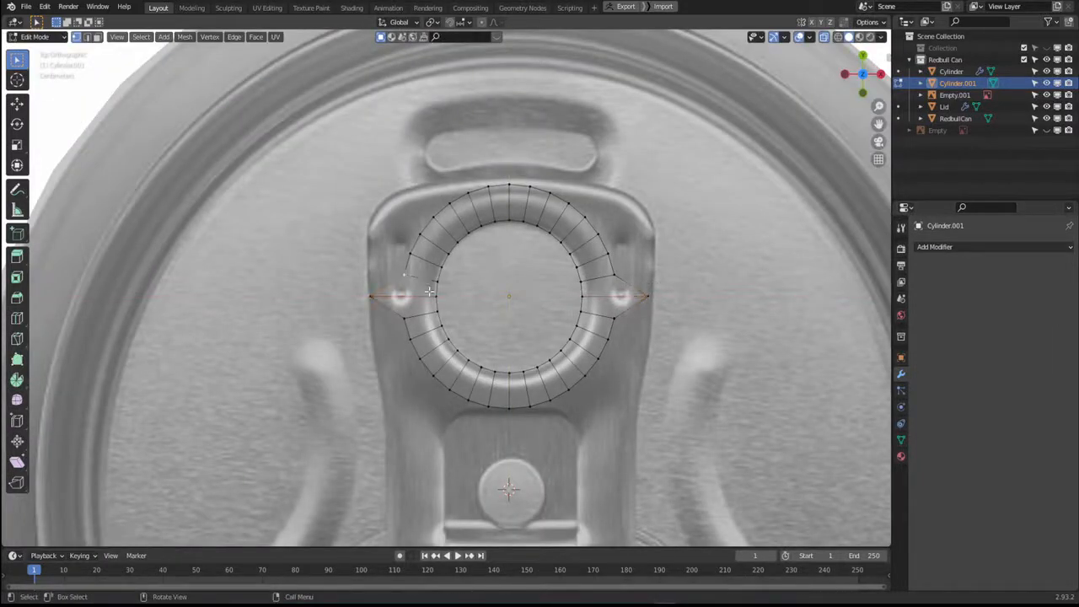
left_click(613, 278, "shift")
key("s")
left_click(646, 278)
middle_click_drag(549, 235, 575, 251, "shift")
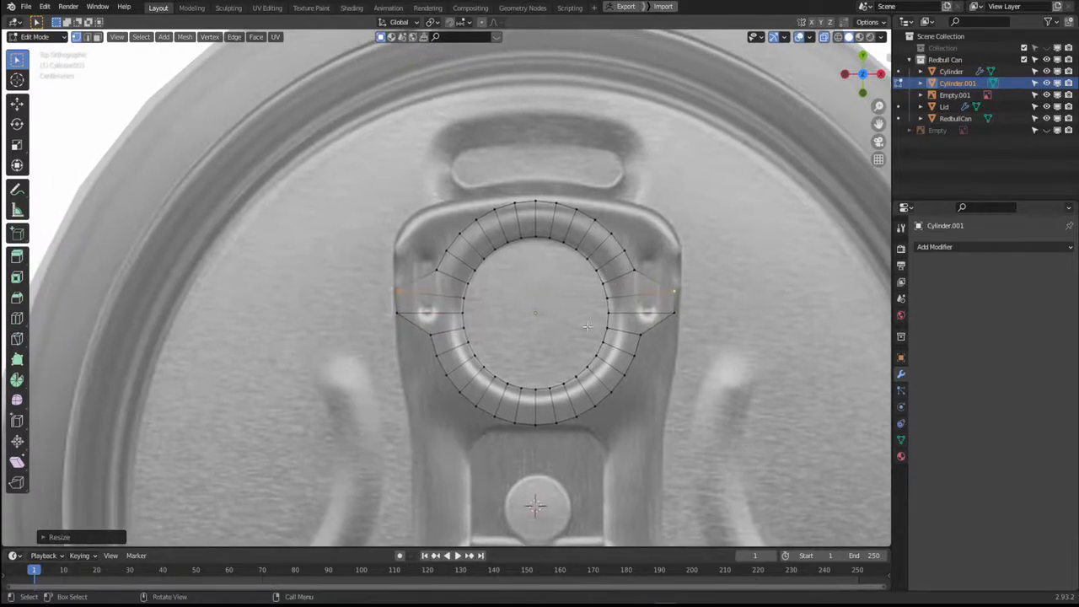
Scale the upper pairs of outer ring vertices outward to follow the tab's rounded upper corners.
left_click(436, 274)
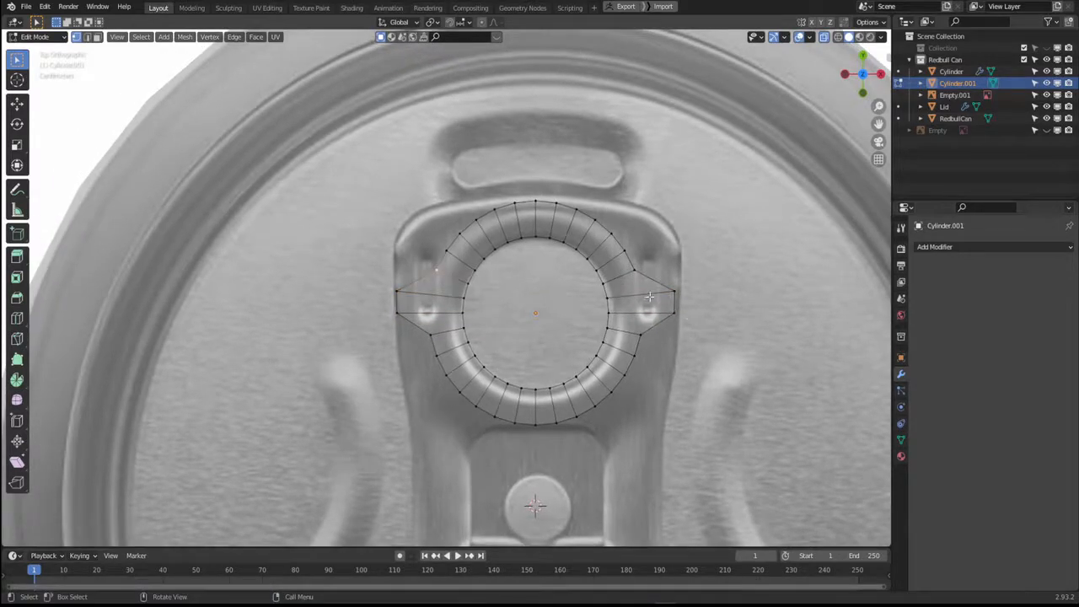
left_click(636, 272, "shift")
key("s")
key("shift+z")
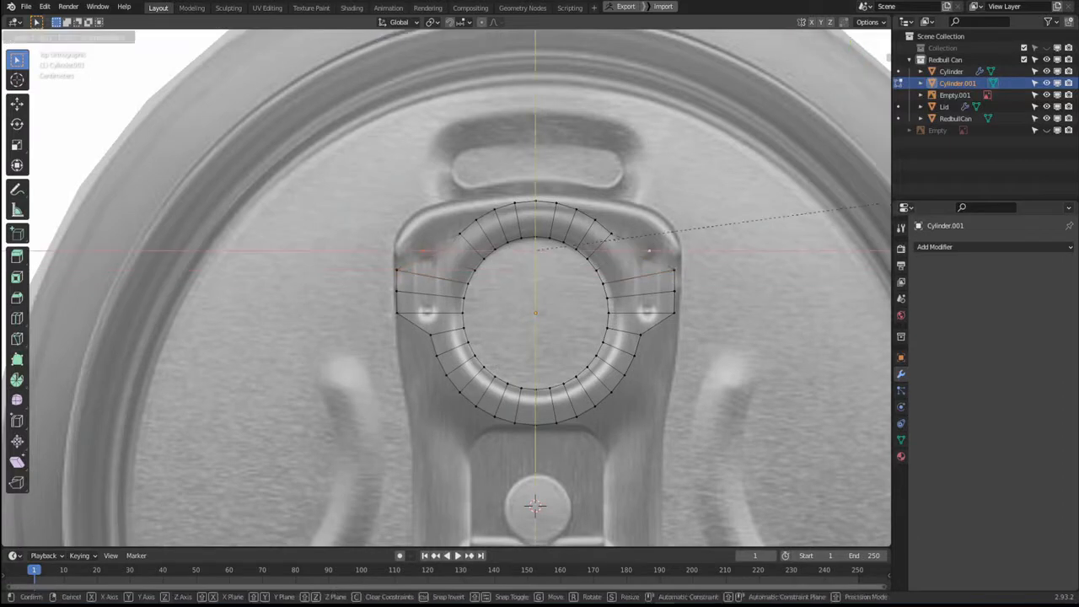
left_click(608, 217)
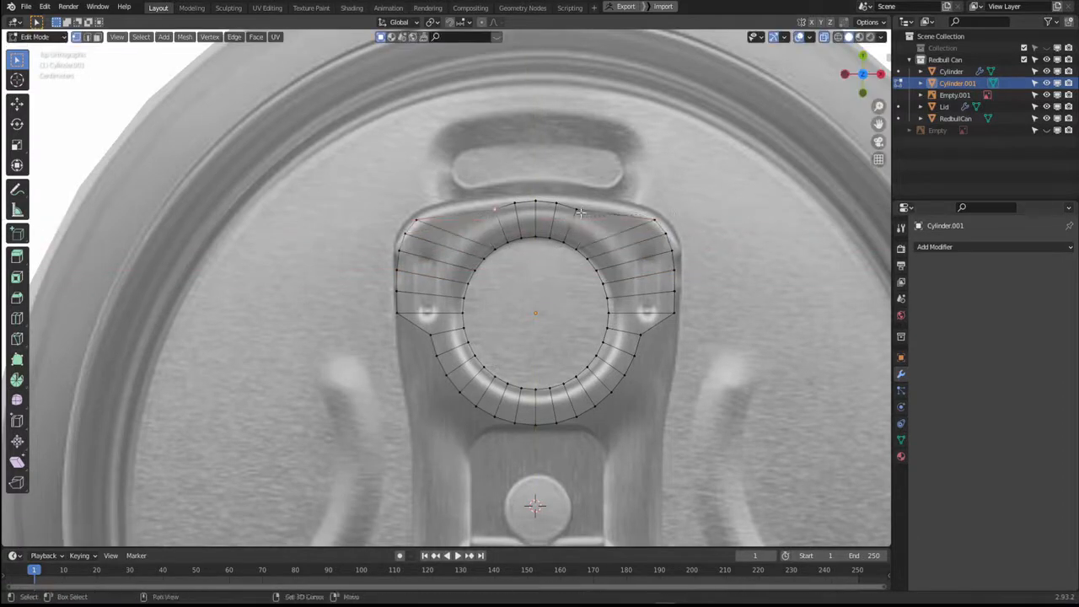
Scale the outer vertex pairs below the ring's middle outward, pair by pair, to match the tab's tapering sides.
middle_click_drag(518, 205, 569, 113, "shift")
key("s")
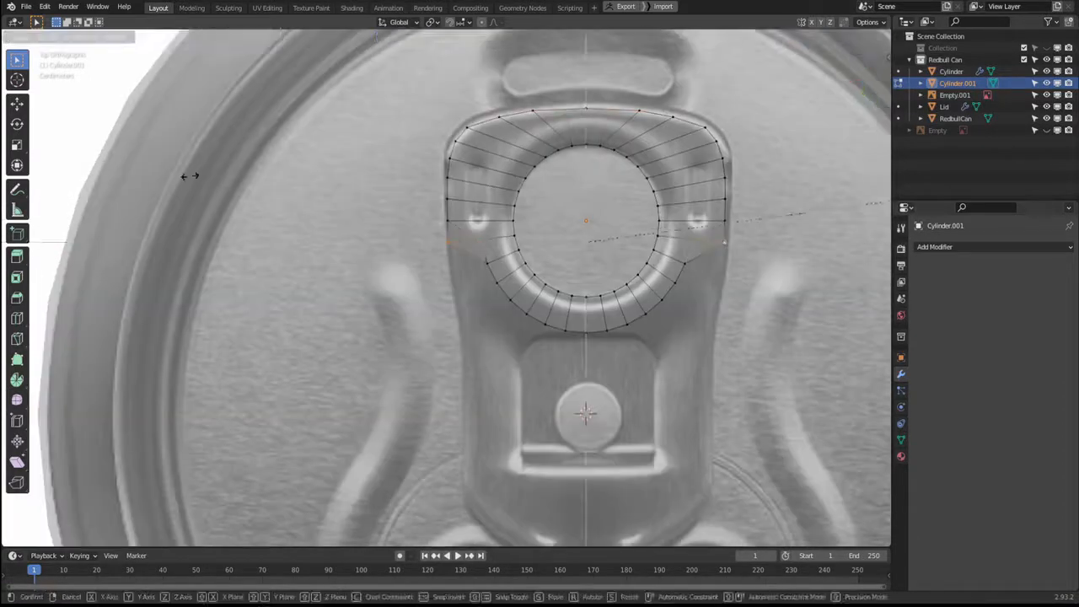
left_click(552, 312)
left_click(497, 283)
left_click(674, 282, "shift")
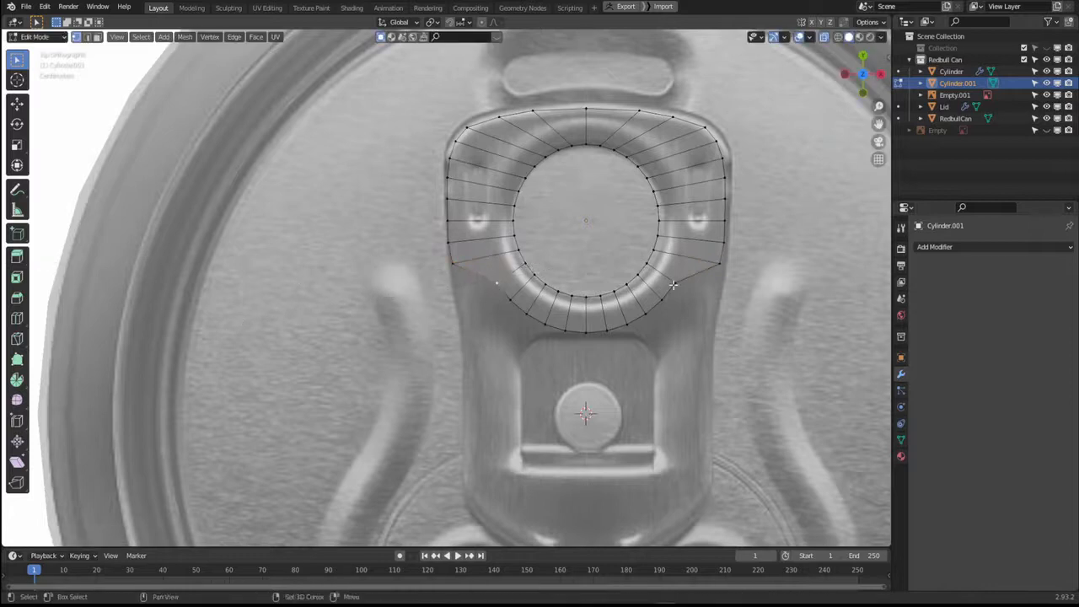
key("s")
key("shift+z")
left_click(205, 253)
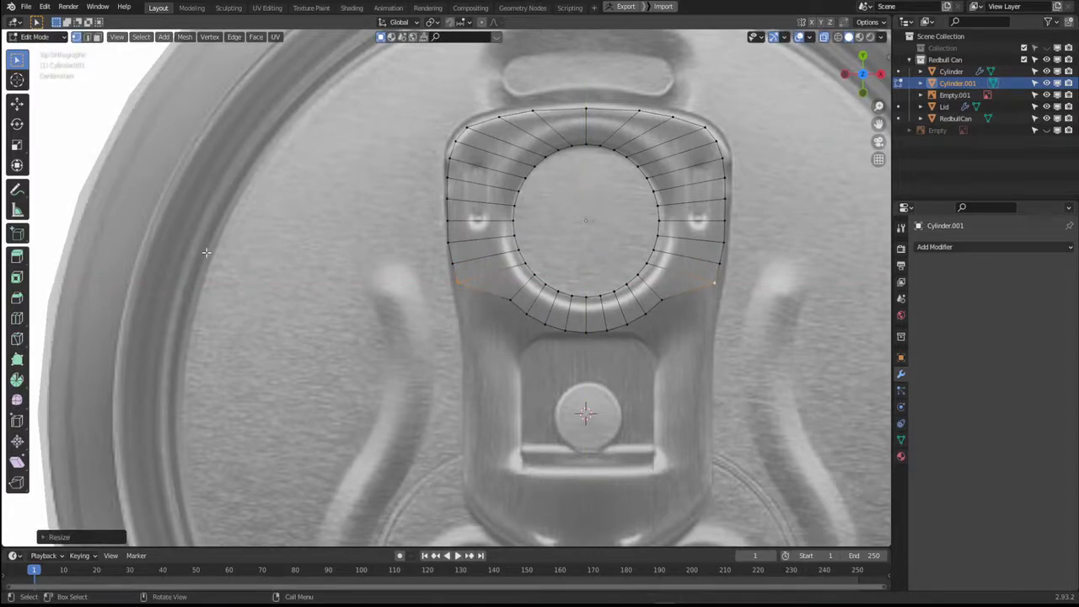
key("s")
key("shift+z")
left_click(707, 218)
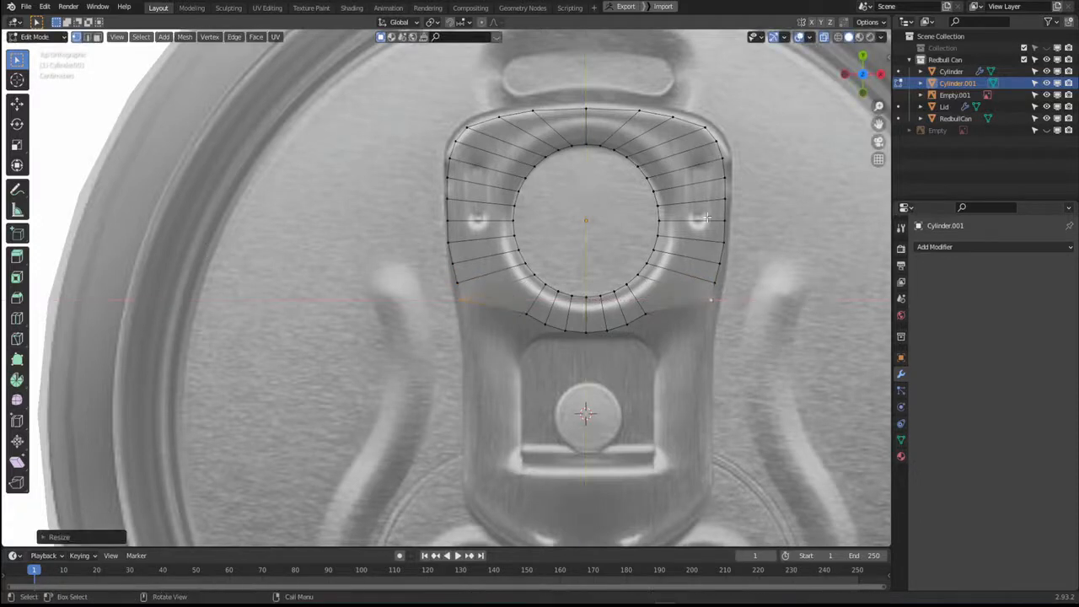
Flatten the remaining lower outer vertices into a straight line by scaling them to 0 along Y.
middle_click_drag(537, 114, 521, 120, "shift")
middle_click_drag(491, 344, 464, 332, "shift")
left_click_drag(445, 348, 647, 301)
middle_click_drag(581, 329, 548, 330, "shift")
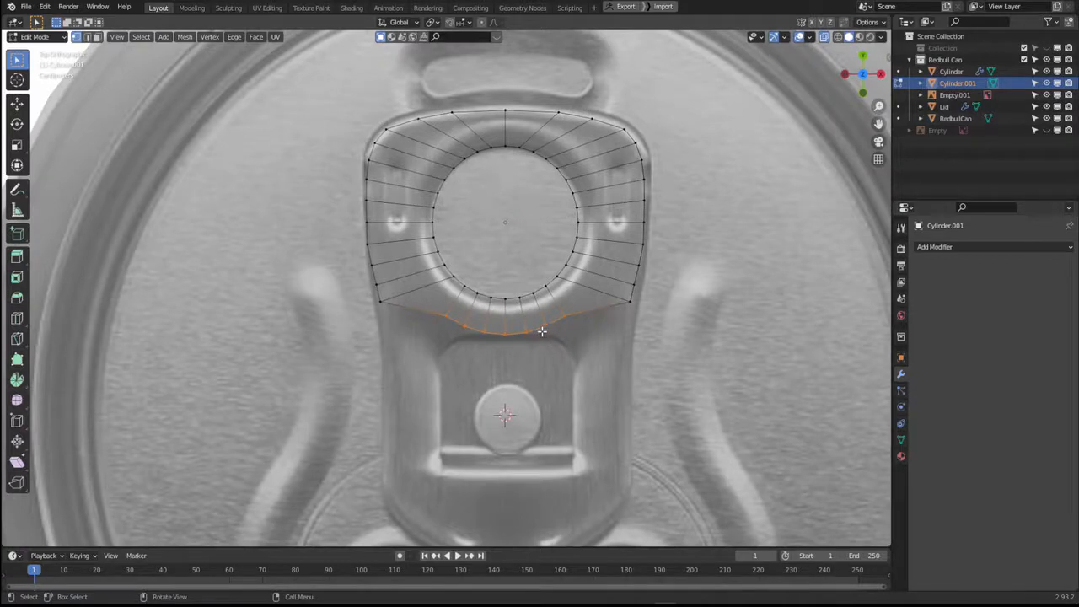
key("s")
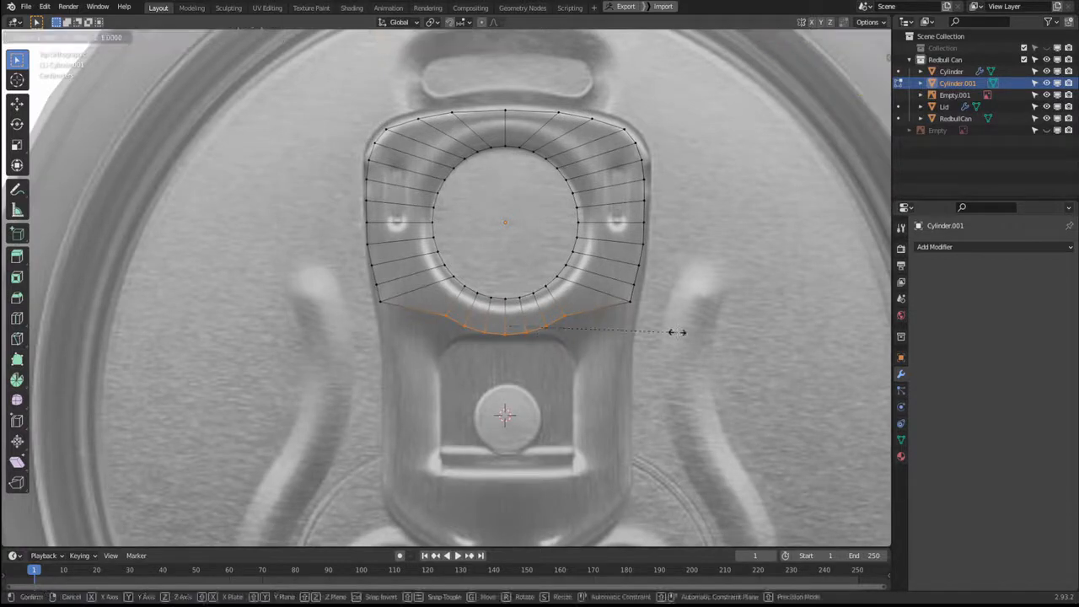
key("y")
key("0")
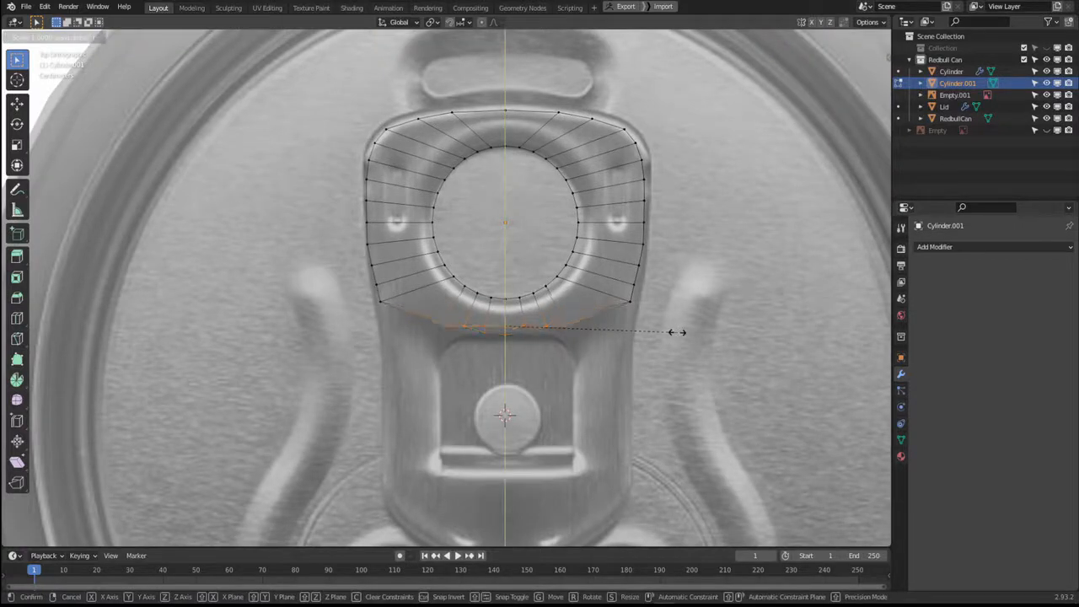
key("Return")
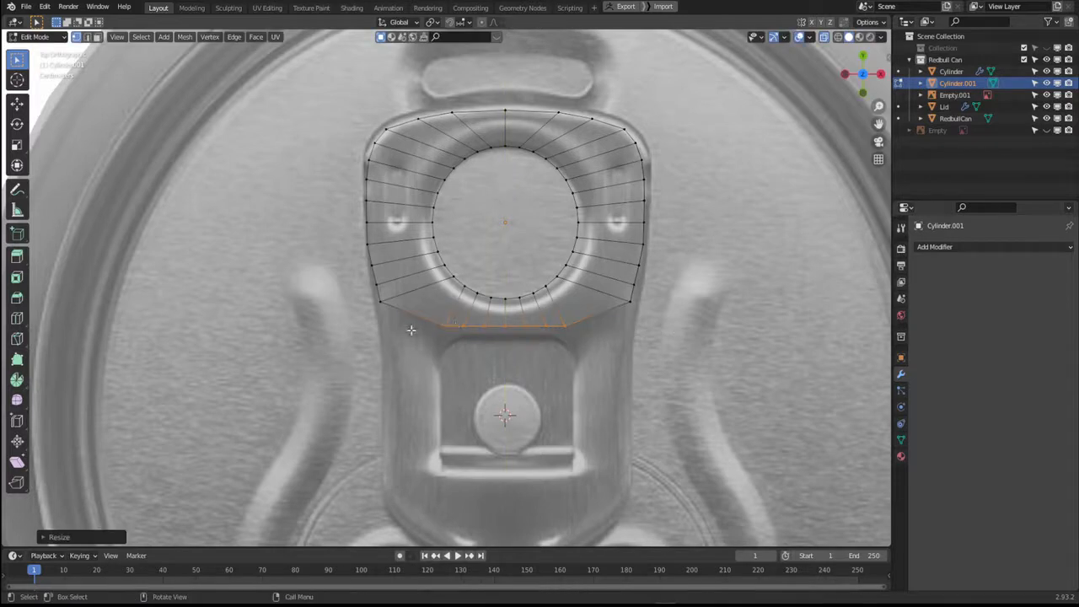
Move the flattened vertex row down along Y to the upper edge of the rivet recess.
key("g")
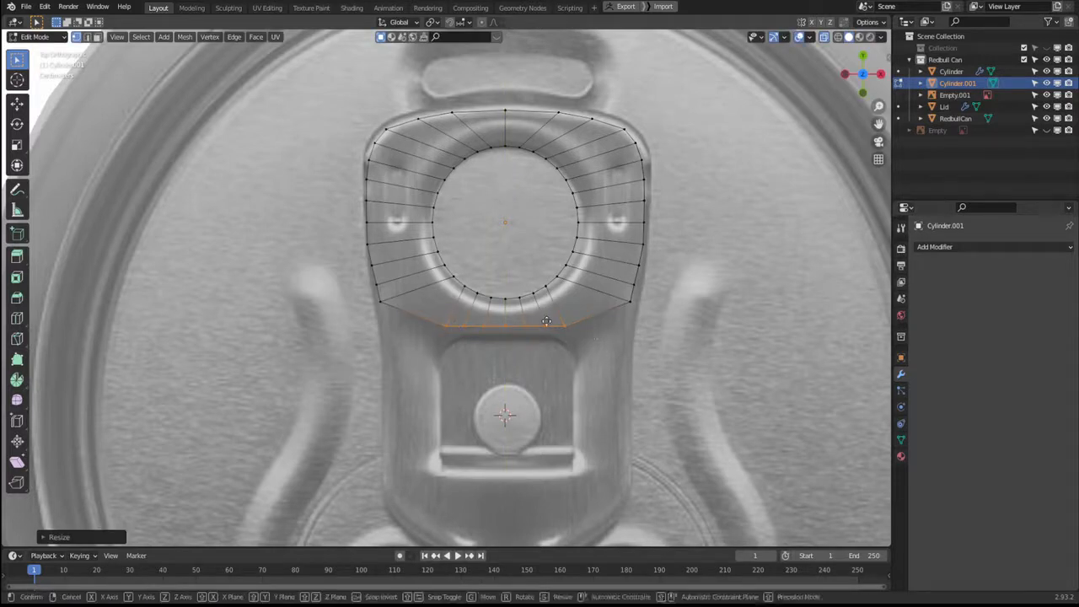
key("y")
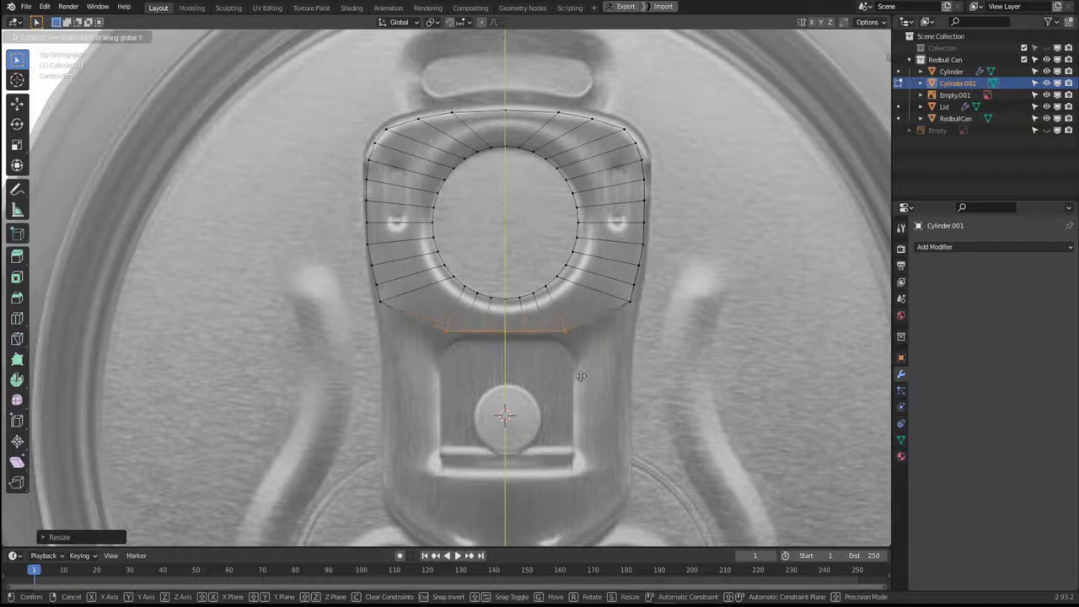
left_click(573, 392)
Scale the end vertices of the flattened row outward along X to the tab's side edges.
left_click(436, 334)
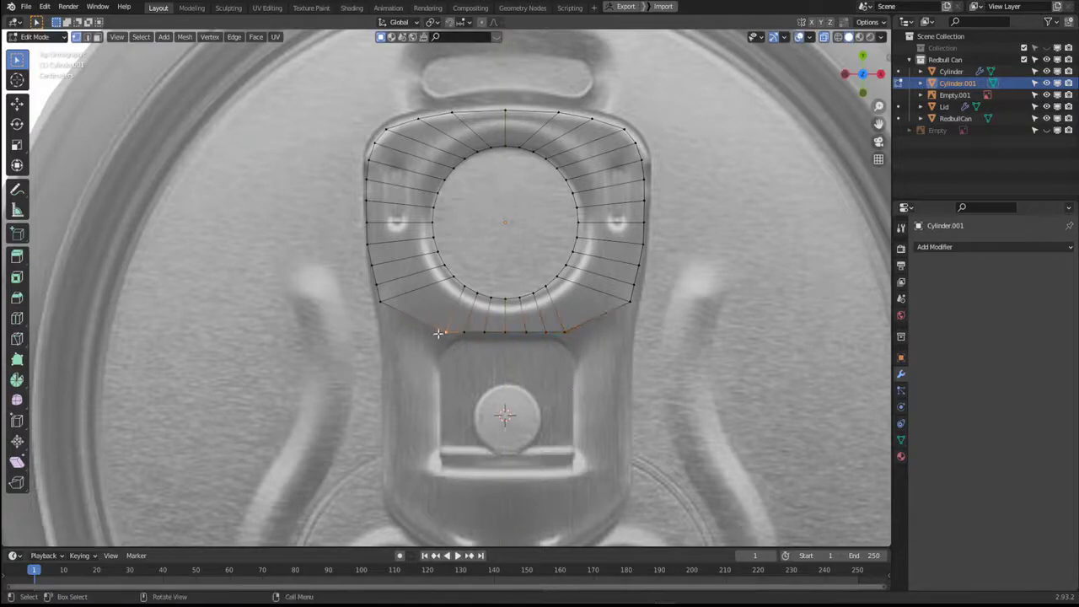
left_click(571, 331, "shift")
key("s")
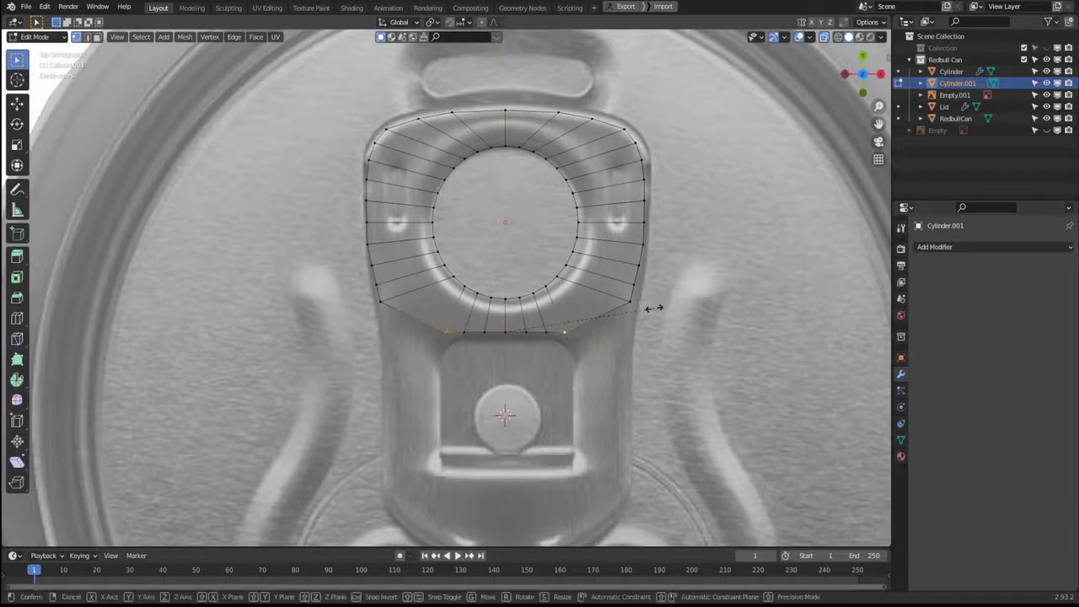
key("x")
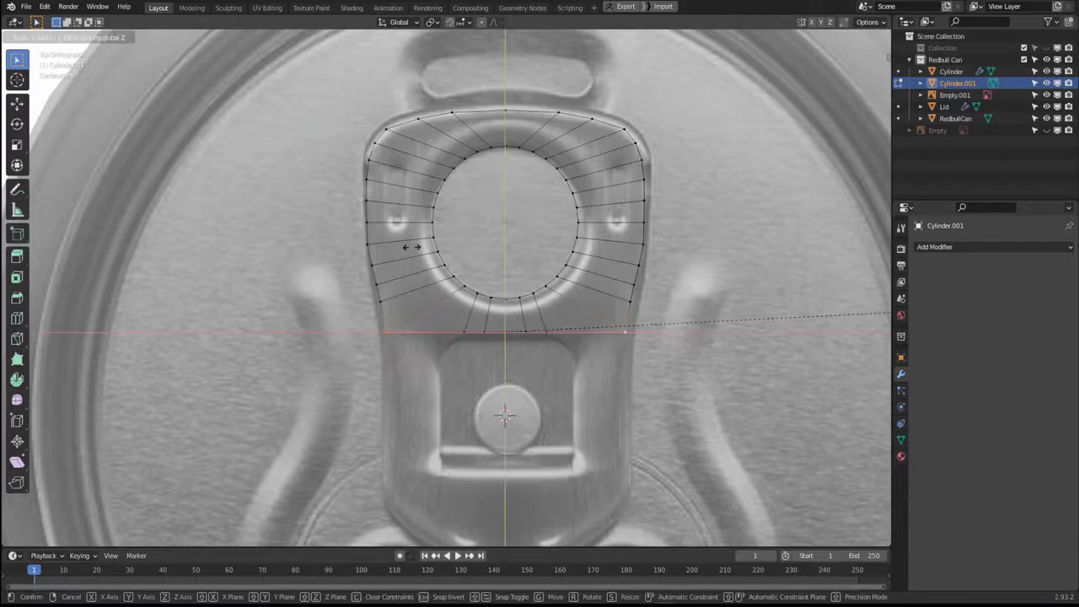
left_click(409, 248)
Scale the next pair of vertices in the row along X to line up with the sides of the rivet recess.
left_click(464, 332)
left_click(546, 332, "shift")
key("s")
key("x")
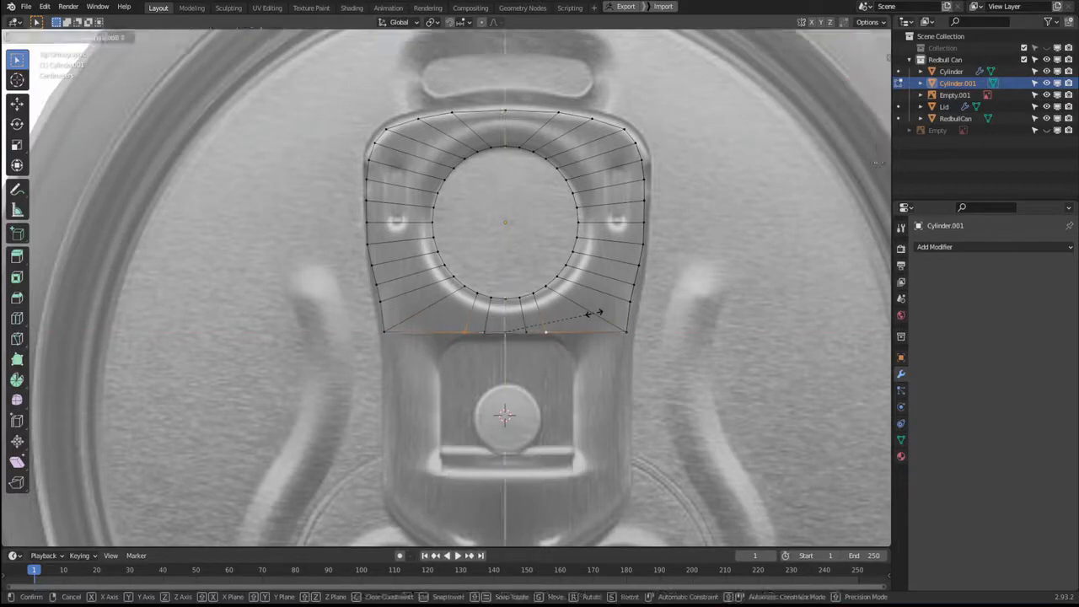
left_click(610, 343)
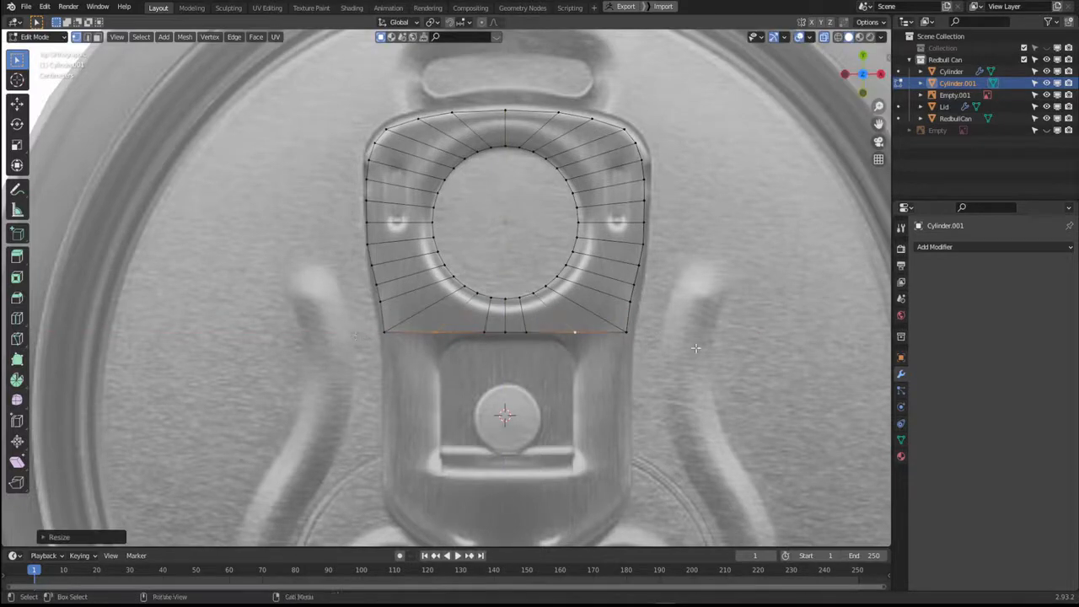
key("s")
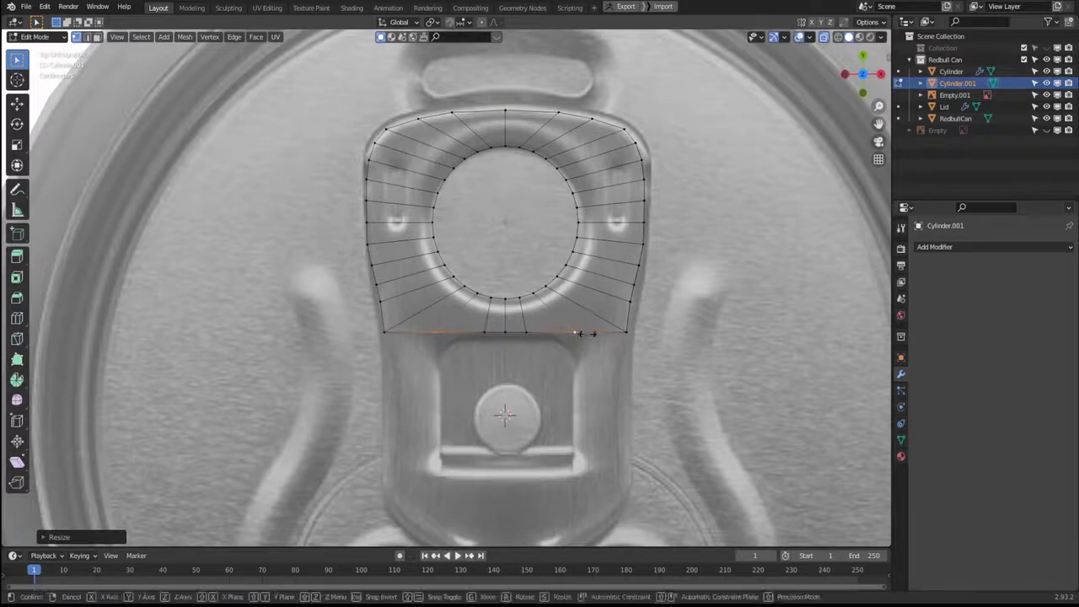
key("x")
left_click(446, 374)
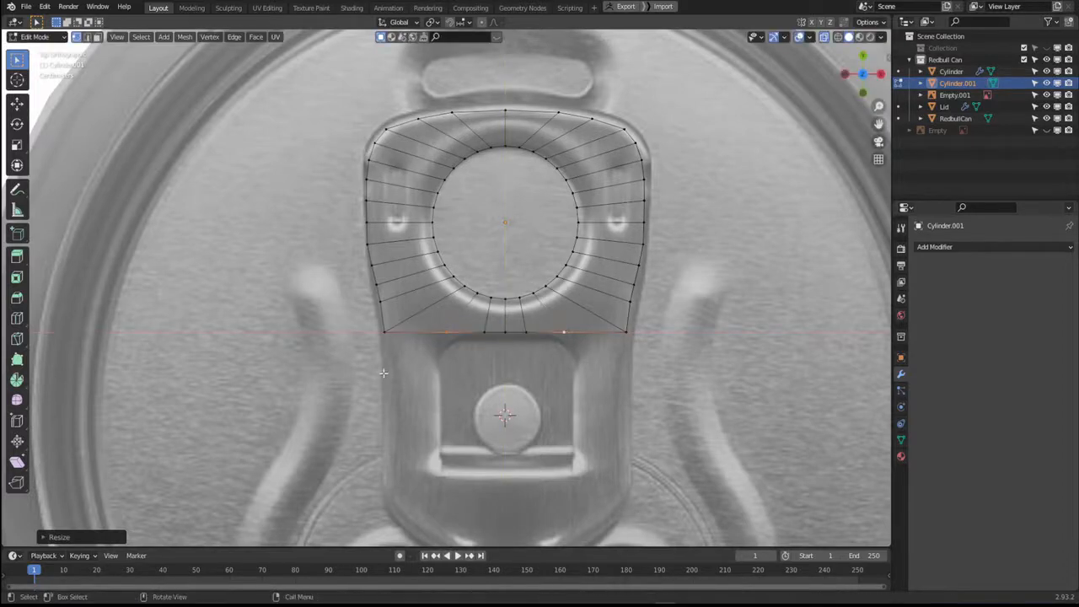
Extrude the row's two outer edges down along Y beside the rivet recess to the top of the crossbar.
key("2")
left_click(422, 336)
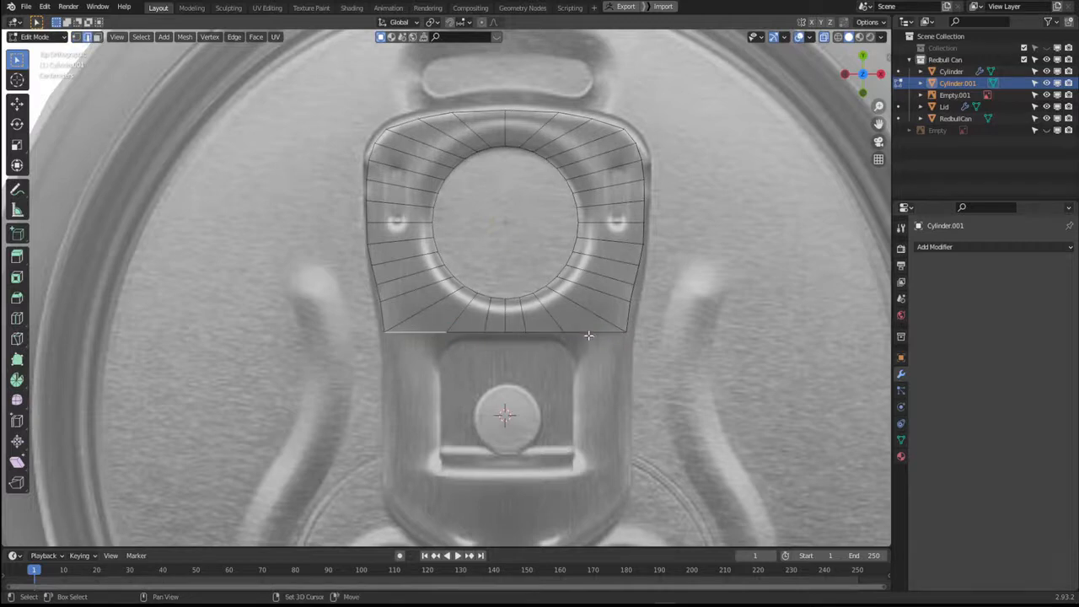
left_click(589, 335, "shift")
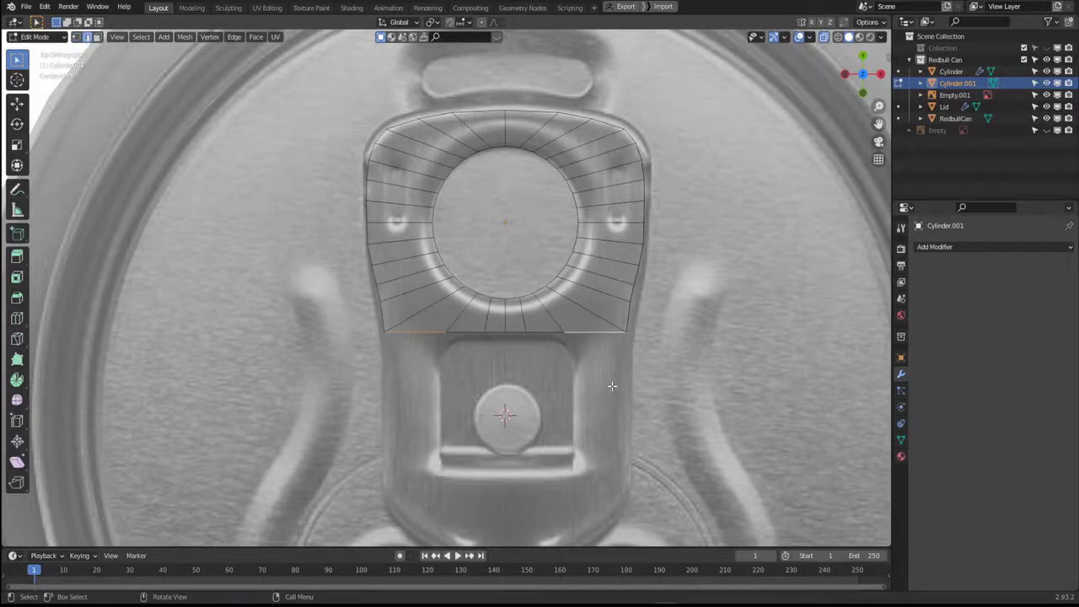
key("g")
key("y")
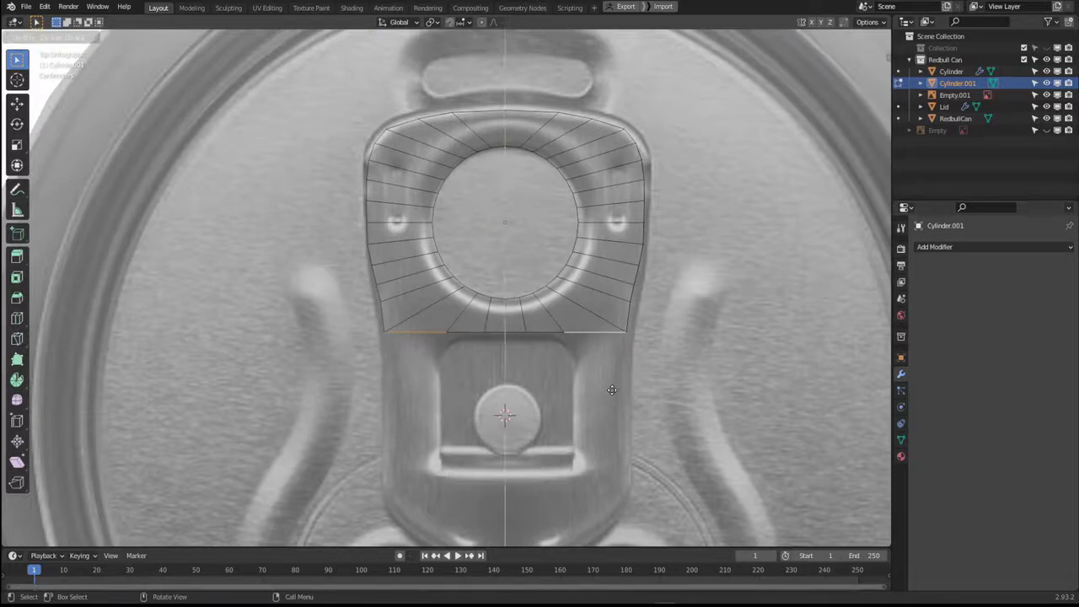
left_click(607, 504)
middle_click_drag(607, 503, 586, 452, "shift")
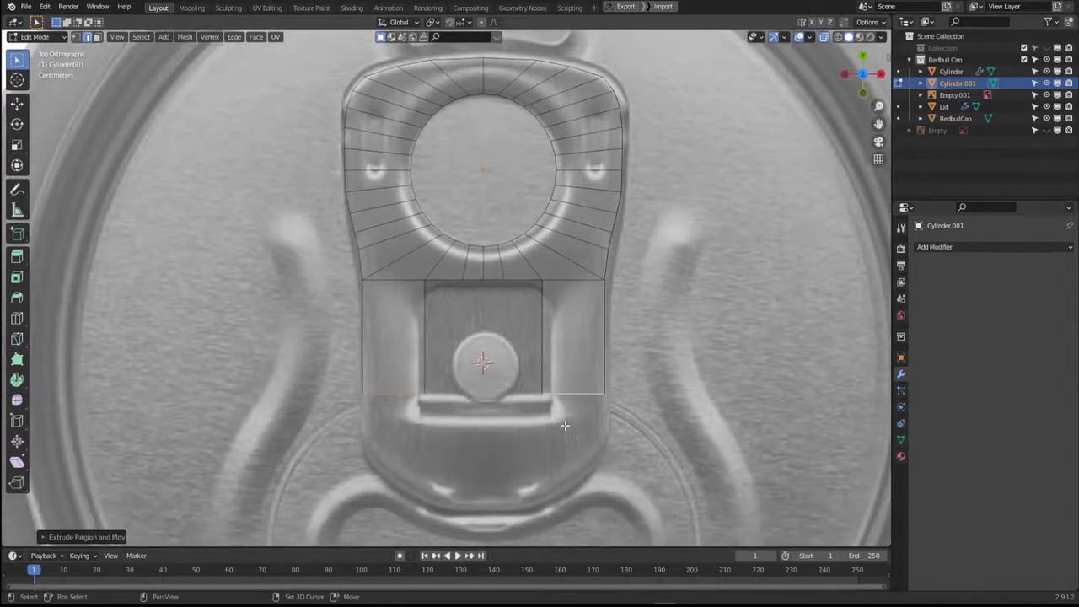
Extrude both side strips further down along Y to the lower edge of the crossbar slot.
key("e")
key("y")
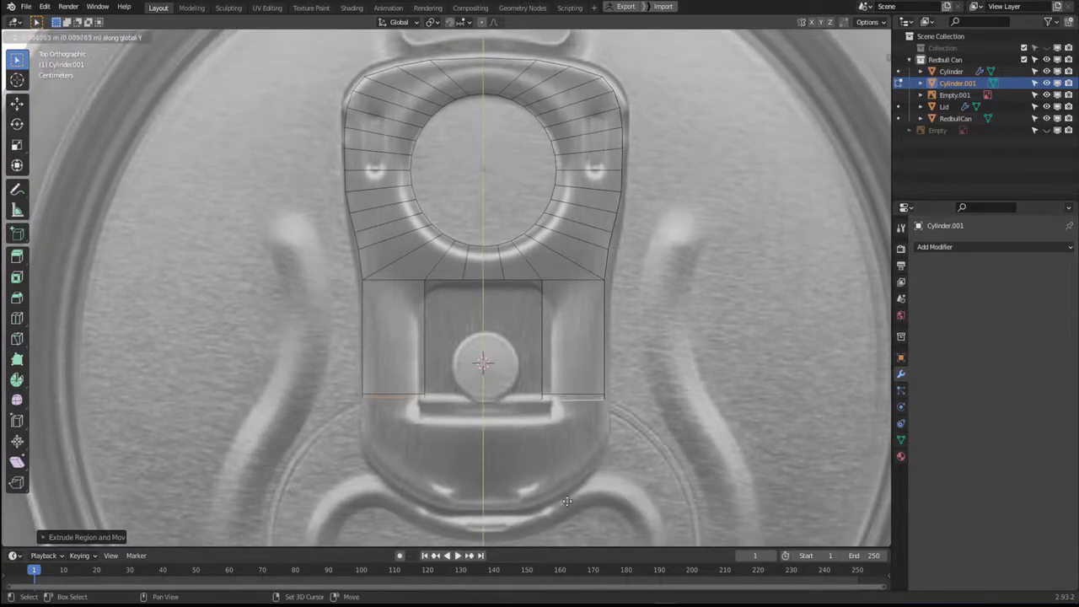
left_click(529, 213, "shift")
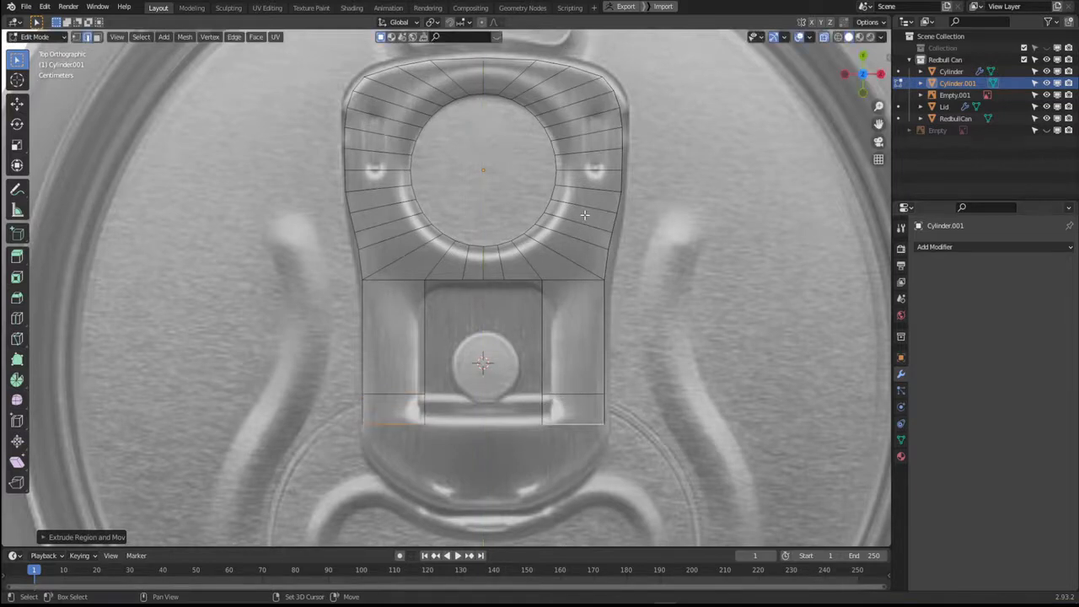
Bridge the inner edges of the two side strips across the crossbar slot with Bridge Edge Loops.
middle_click_drag(530, 213, 556, 215, "shift")
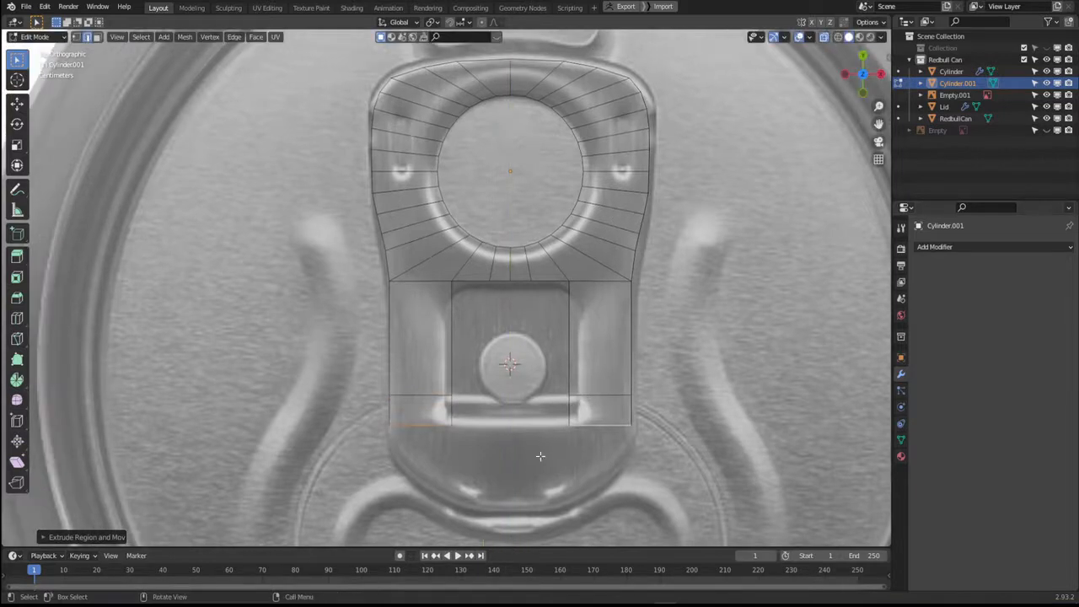
left_click(449, 408)
left_click(573, 408, "shift")
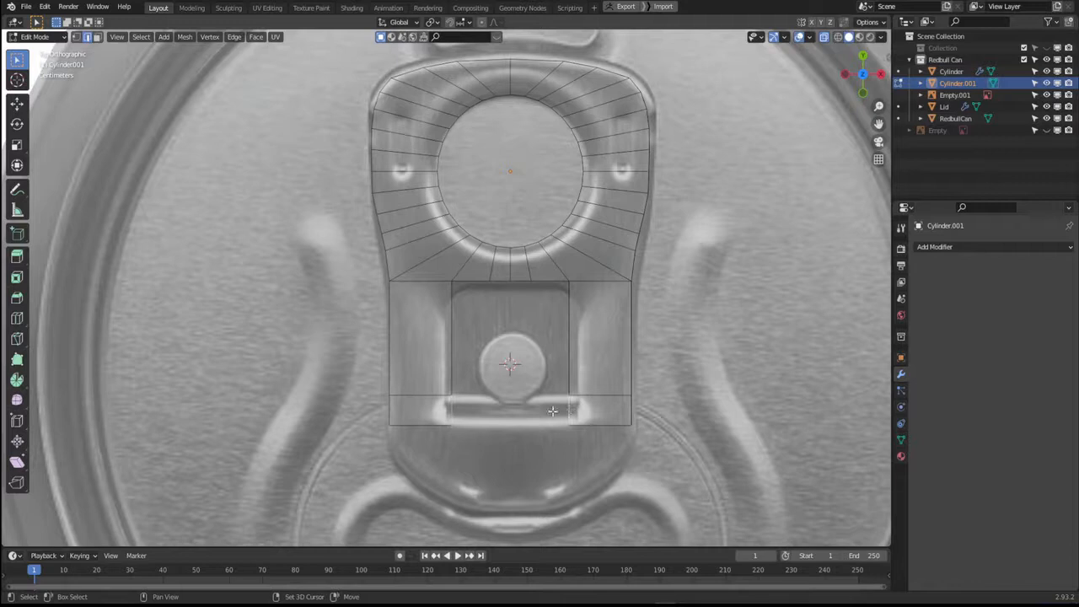
key("F3")
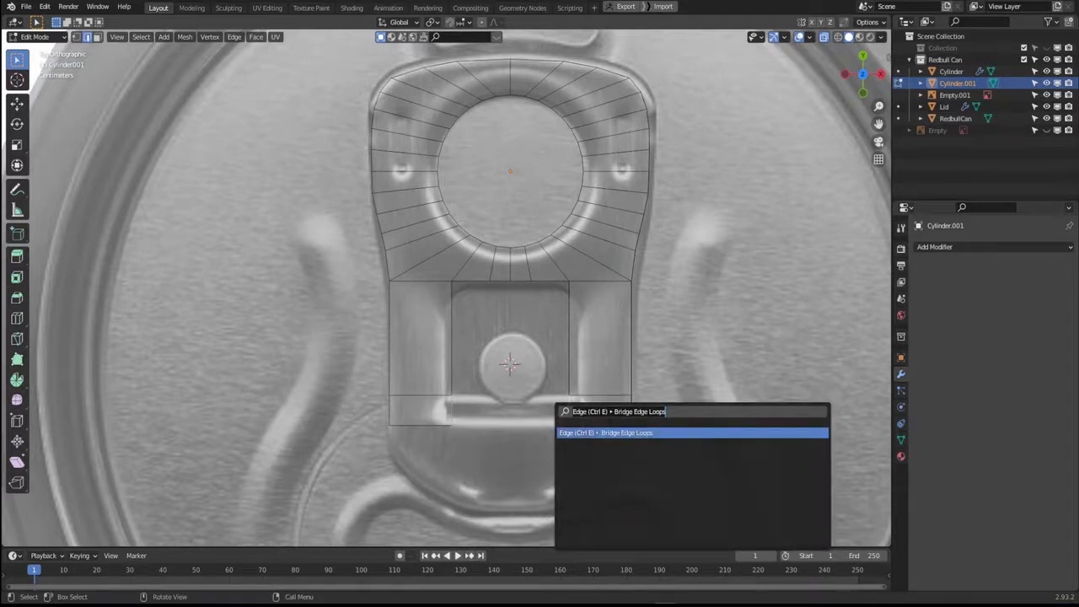
type("bridge e")
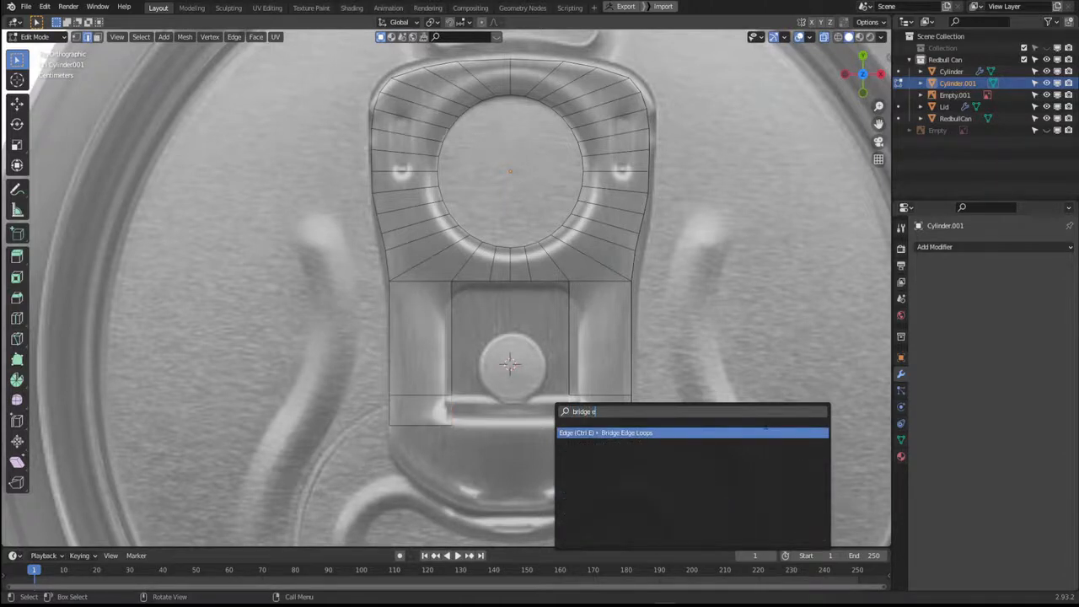
key("Return")
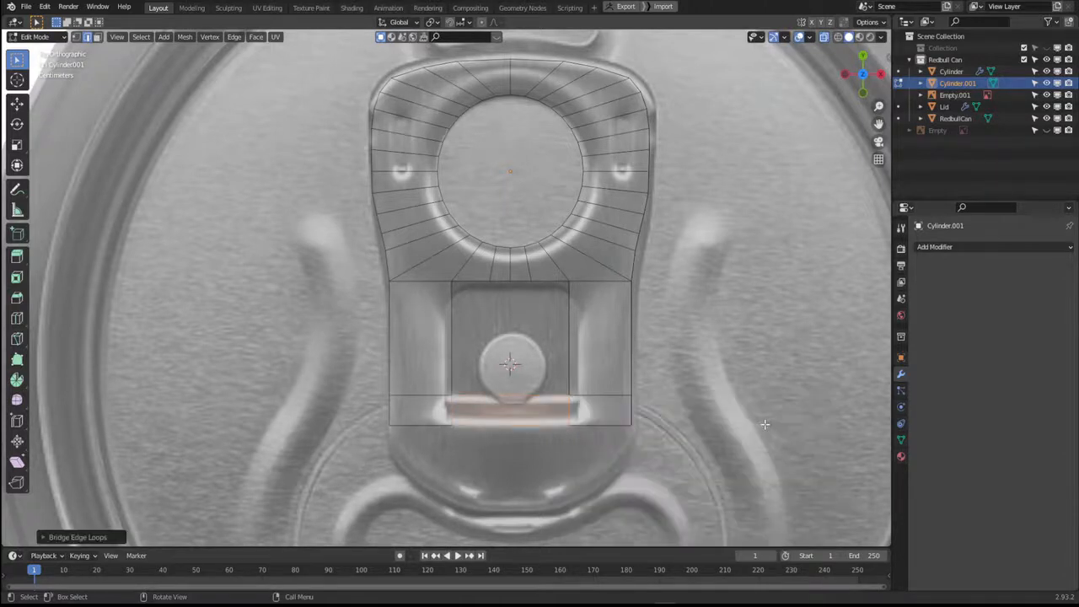
middle_click_drag(577, 420, 570, 411, "shift")
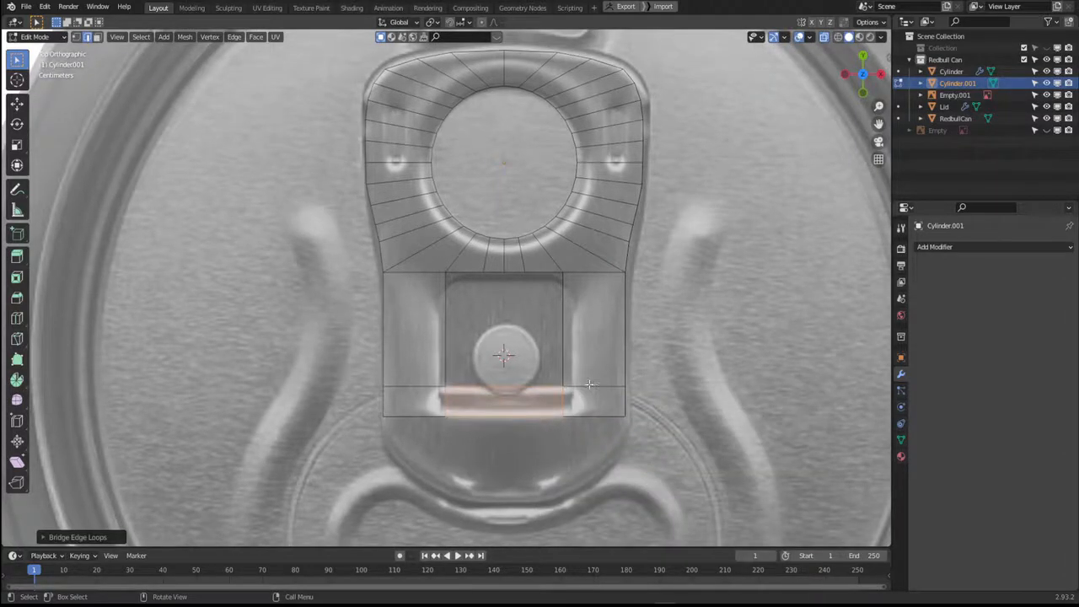
Extrude the full lower edge of the crossbar down along Y to the rounded end of the pull tab.
middle_click_drag(478, 444, 511, 440, "shift")
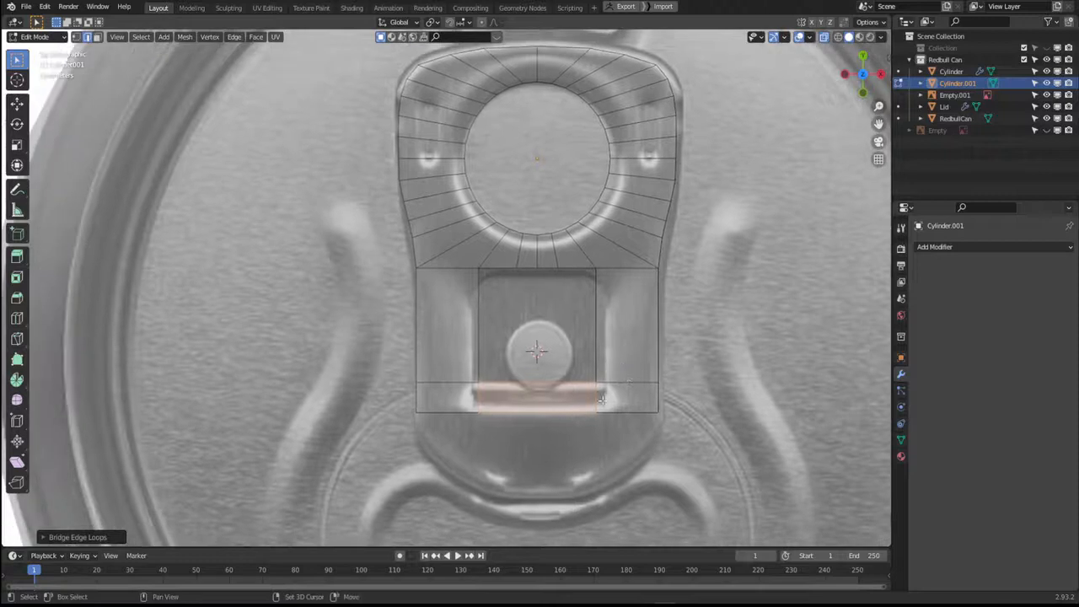
left_click(445, 411)
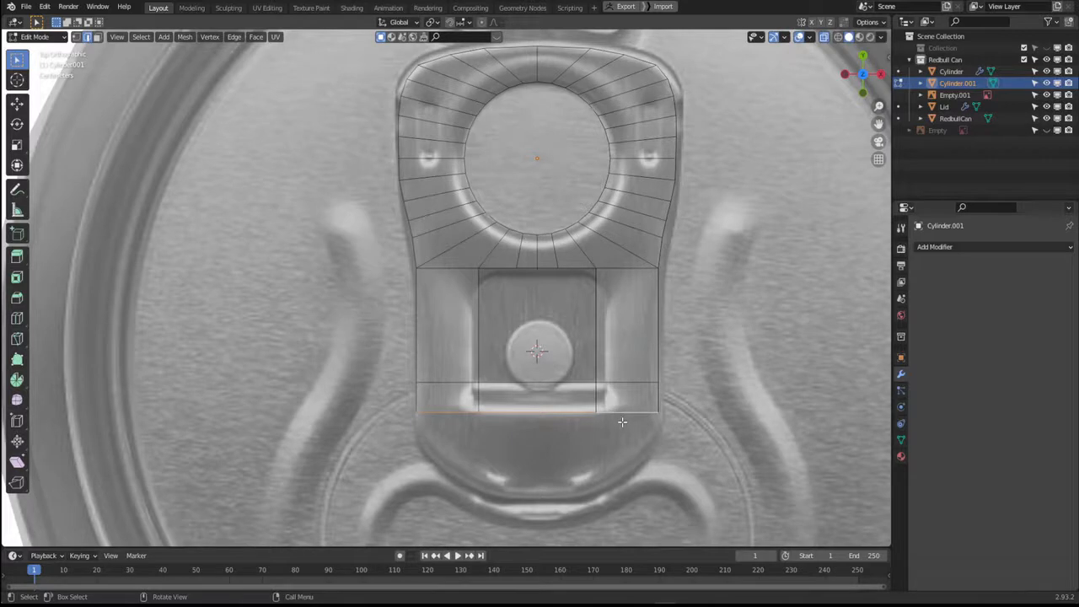
key("e")
key("y")
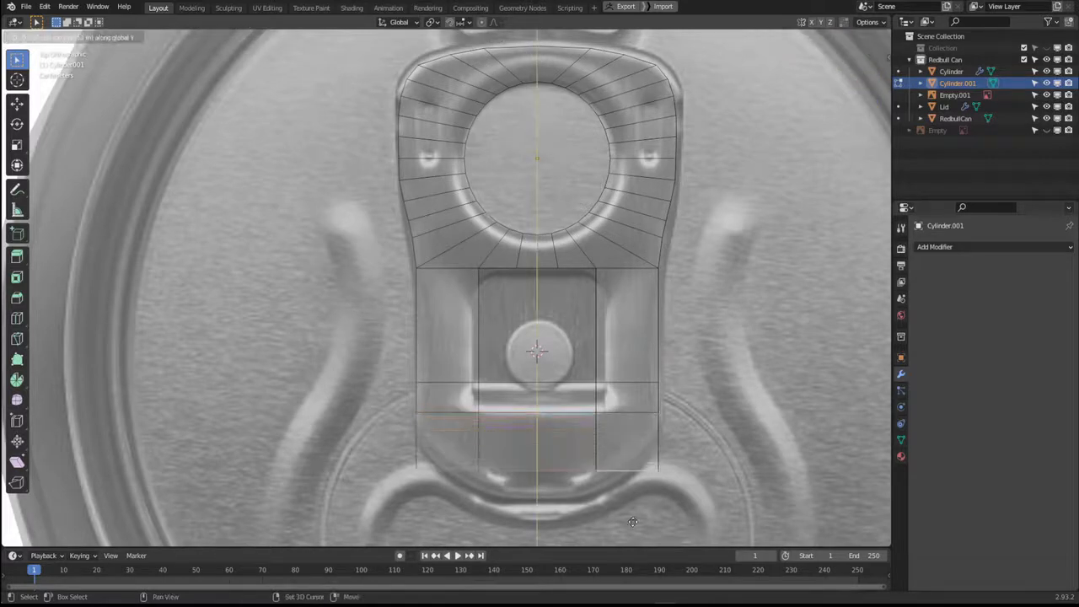
left_click(720, 251)
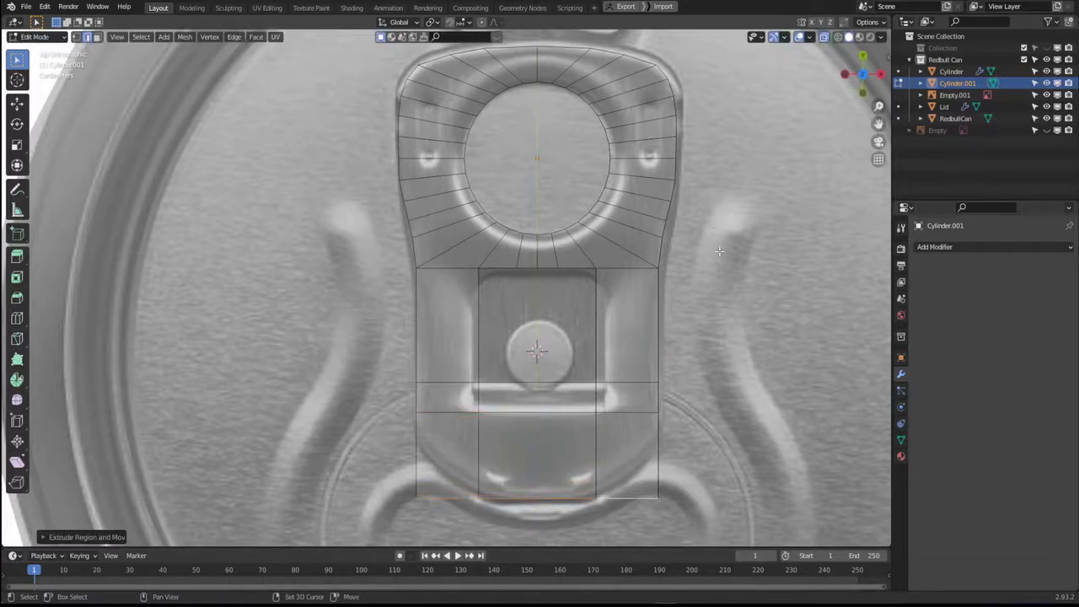
middle_click_drag(655, 439, 649, 418, "shift")
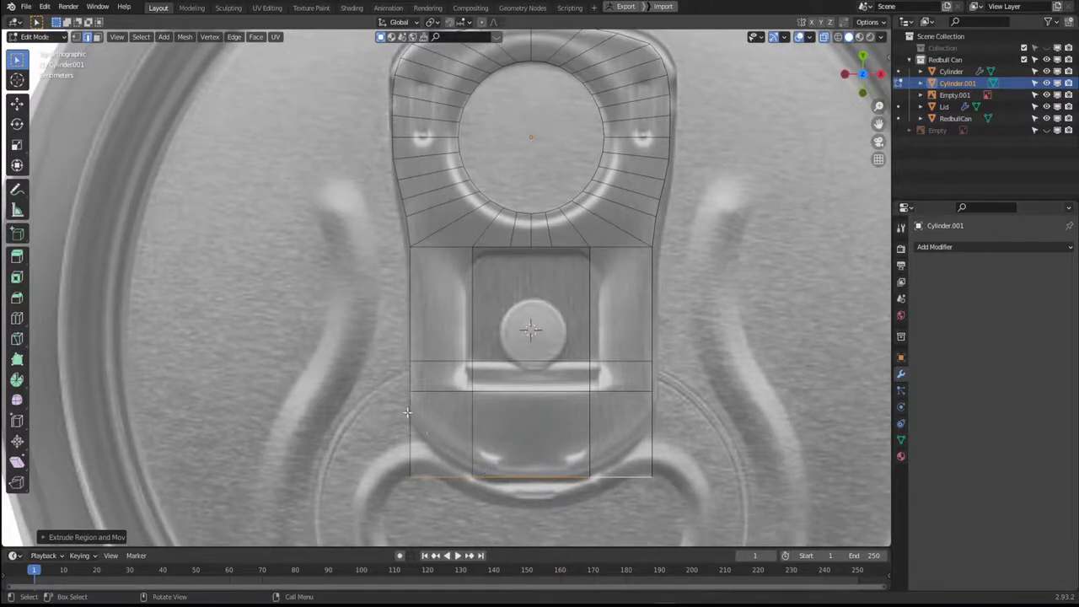
Move the two outer bottom corner vertices up along Y to where the tab's rounded end begins.
key("Tab")
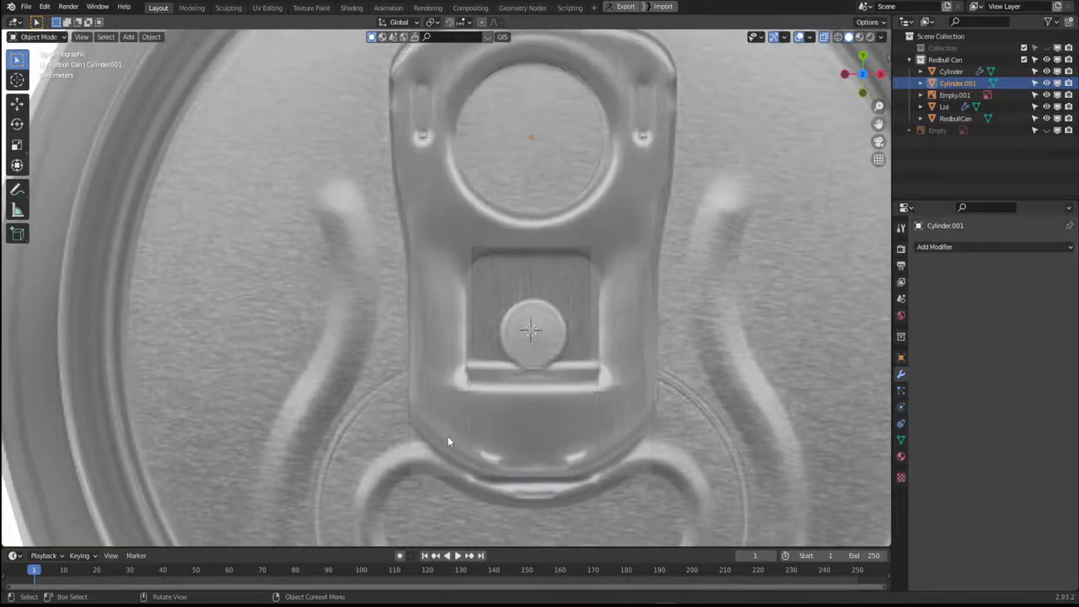
key("Tab")
key("1")
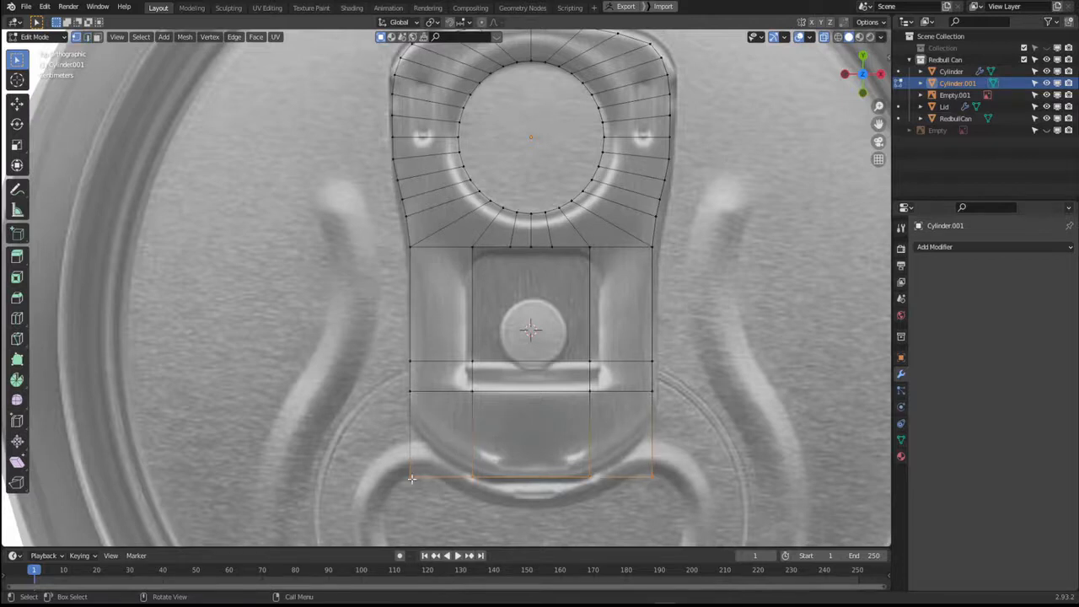
left_click(412, 479)
left_click(652, 477, "shift")
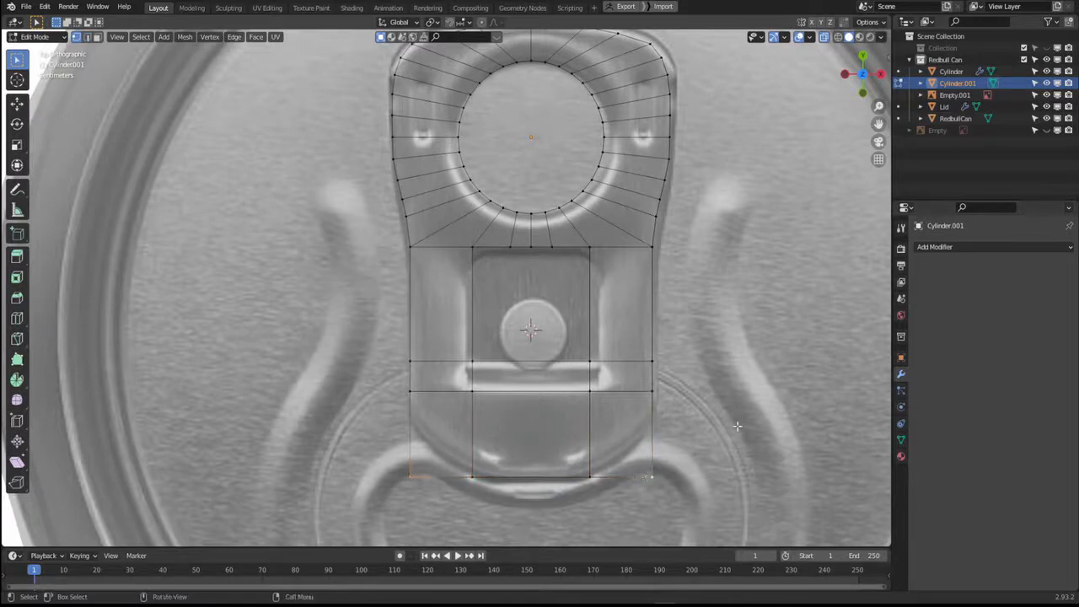
key("g")
key("y")
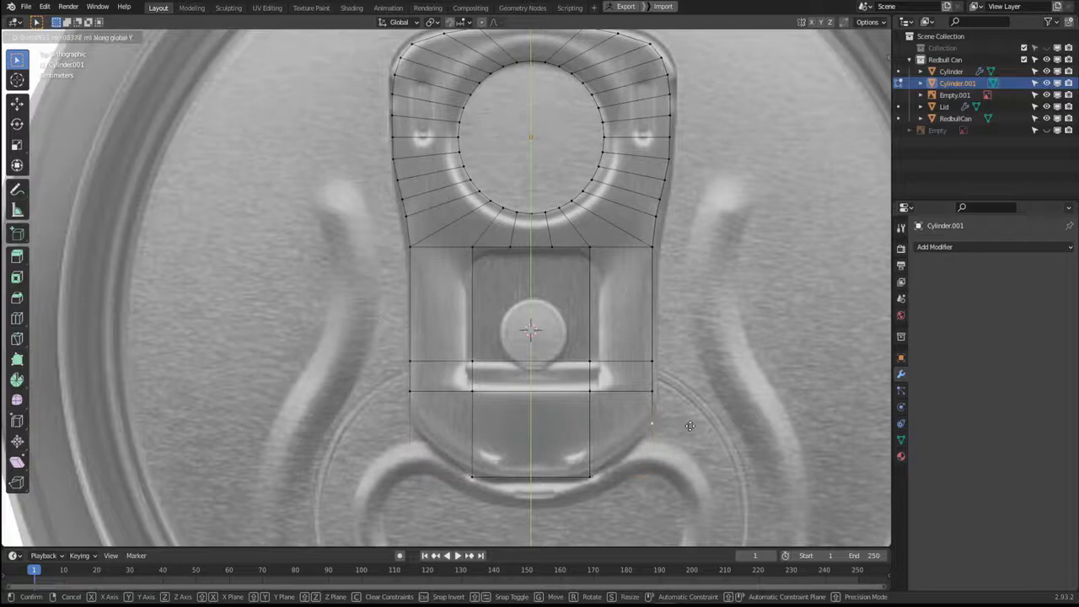
left_click(689, 426)
middle_click_drag(536, 454, 531, 455, "shift")
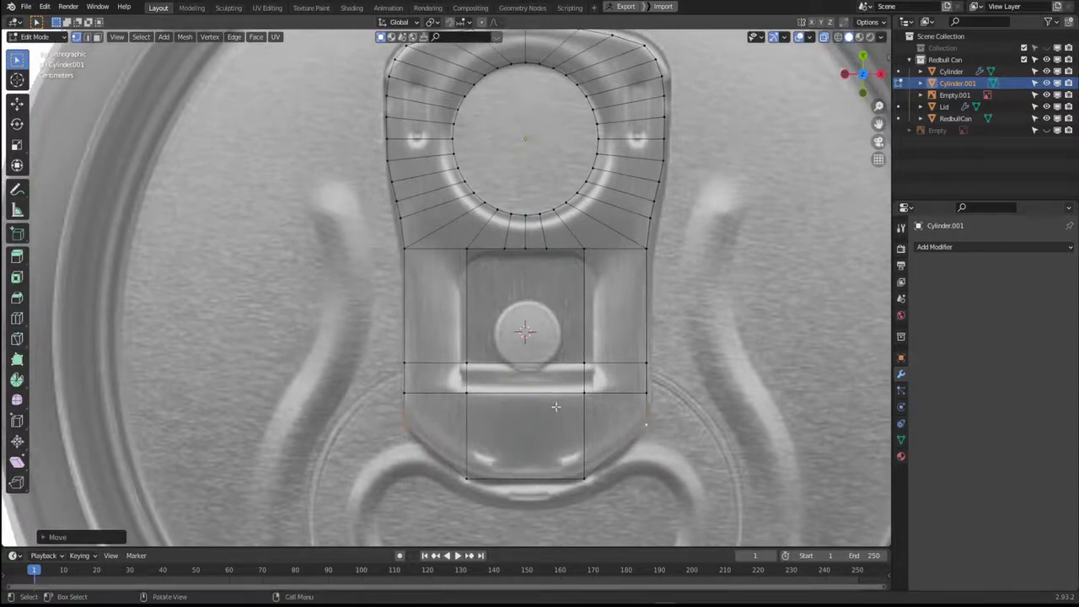
Add four evenly spaced vertical loop cuts through the middle section below the rivet recess.
key("ctrl+r")
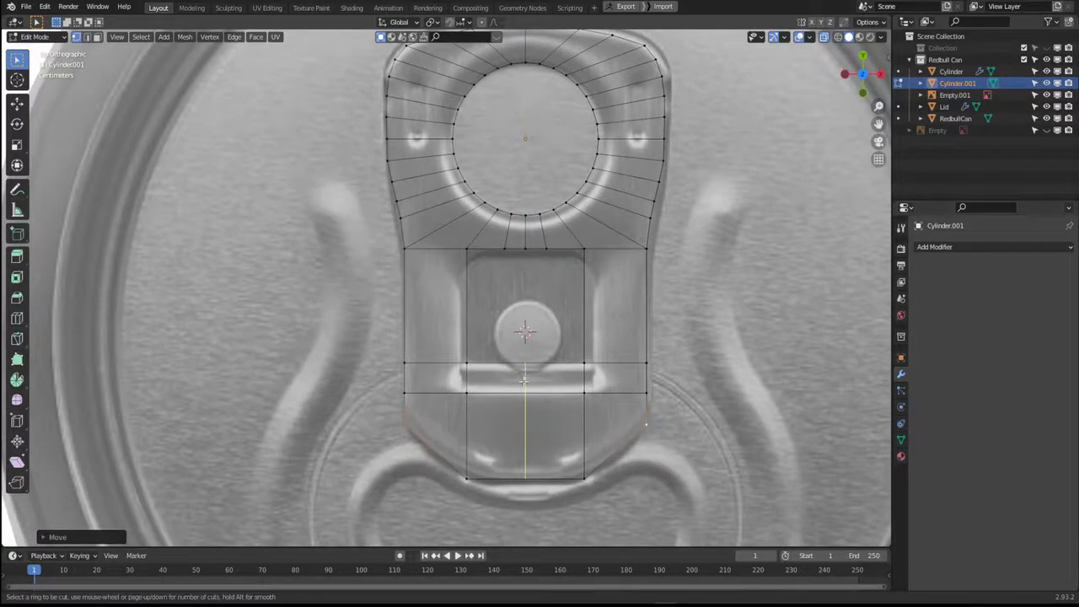
scroll(522, 399, "up", 3)
left_click(523, 400)
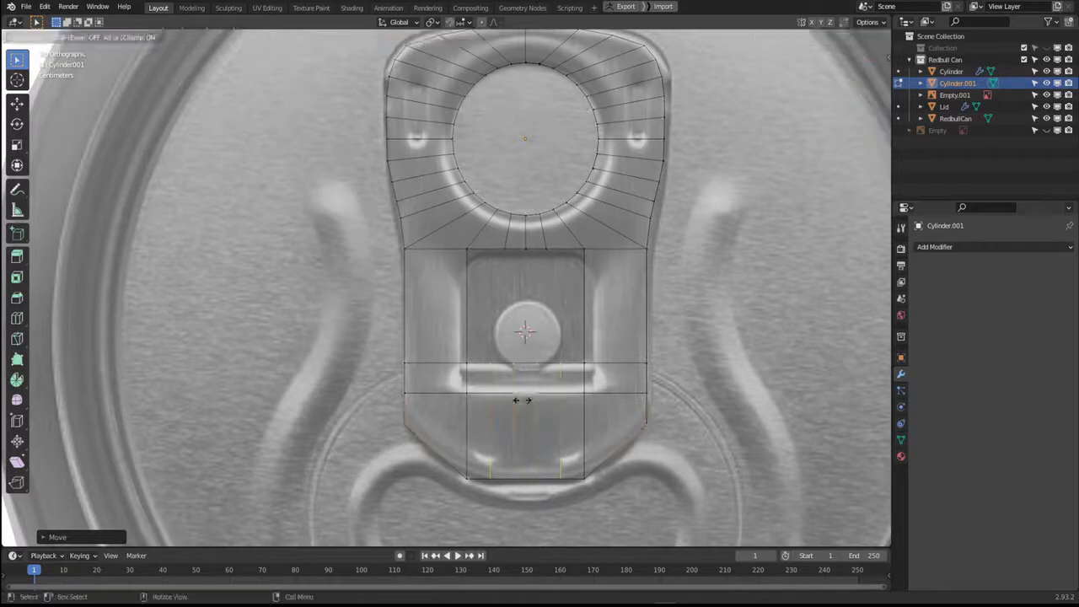
right_click(521, 402)
left_click(517, 481)
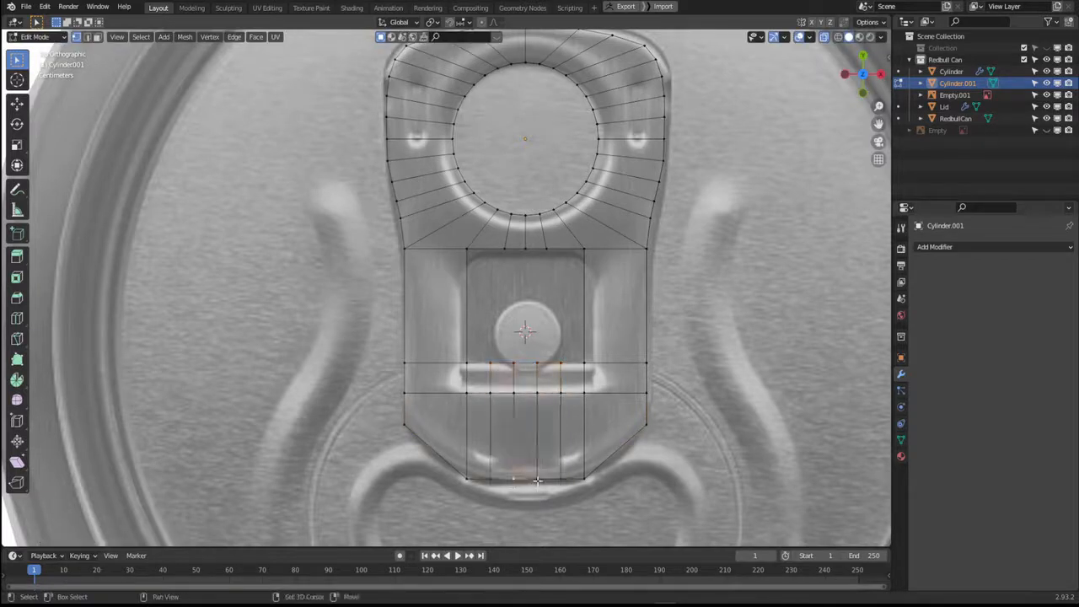
Raise the end vertices of the bottom edge and the next pair inward along Y to follow the tab's rounded outline.
left_click(463, 480)
left_click(585, 479, "shift")
key("g")
key("y")
left_click(597, 386)
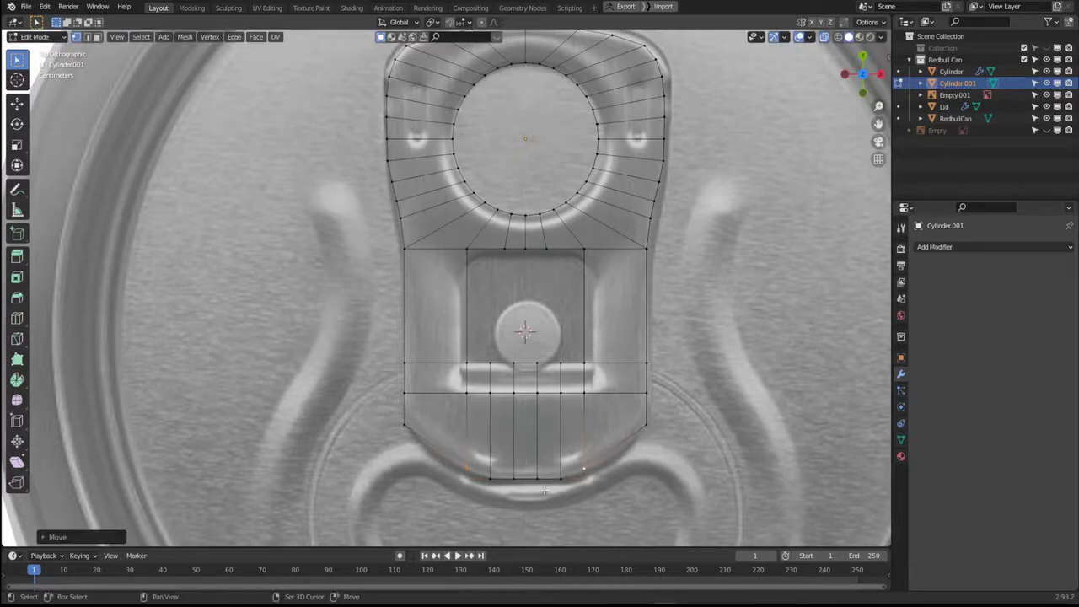
left_click(560, 478, "shift")
key("g")
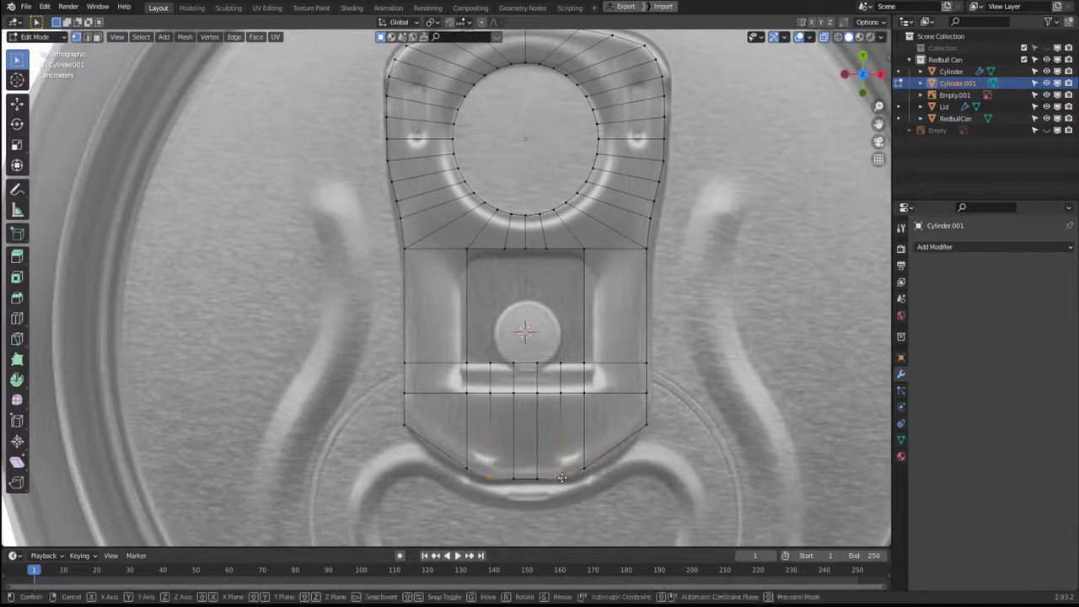
key("y")
left_click(562, 440)
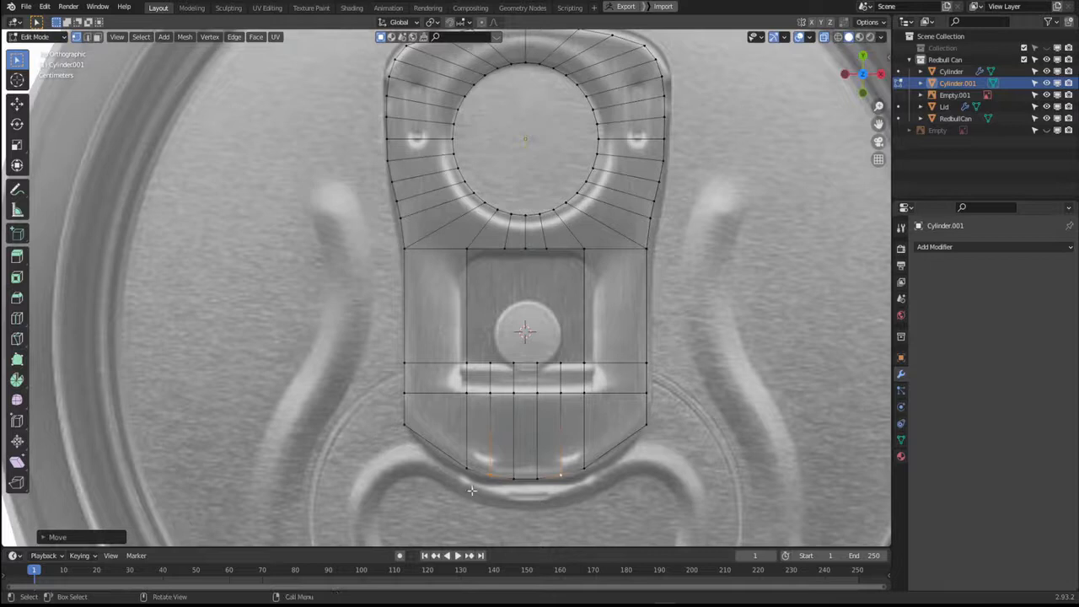
Scale the two side vertices where the rounded end begins, with Z locked, to fit the tab's outline.
left_click(404, 427)
left_click(647, 424, "shift")
key("s")
key("shift+z")
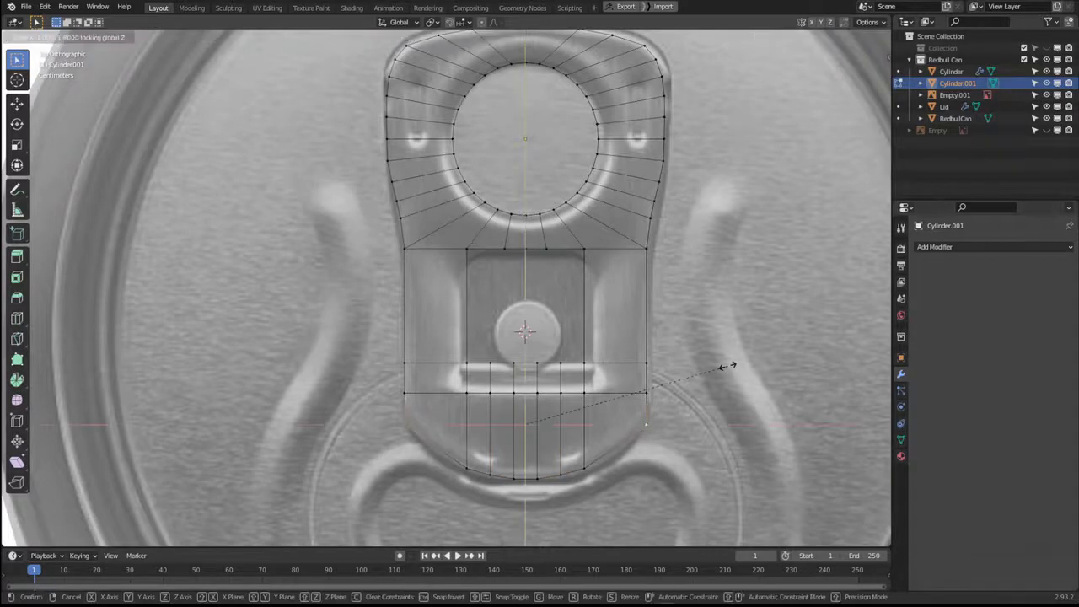
left_click(660, 395)
Turn off X-ray and extrude the entire flat tab mesh upward along its normal to give it thickness.
middle_click_drag(653, 413, 363, 345)
scroll(470, 319, "down", 6)
key("alt+z")
middle_click_drag(456, 310, 486, 318)
scroll(581, 329, "up", 3)
key("a")
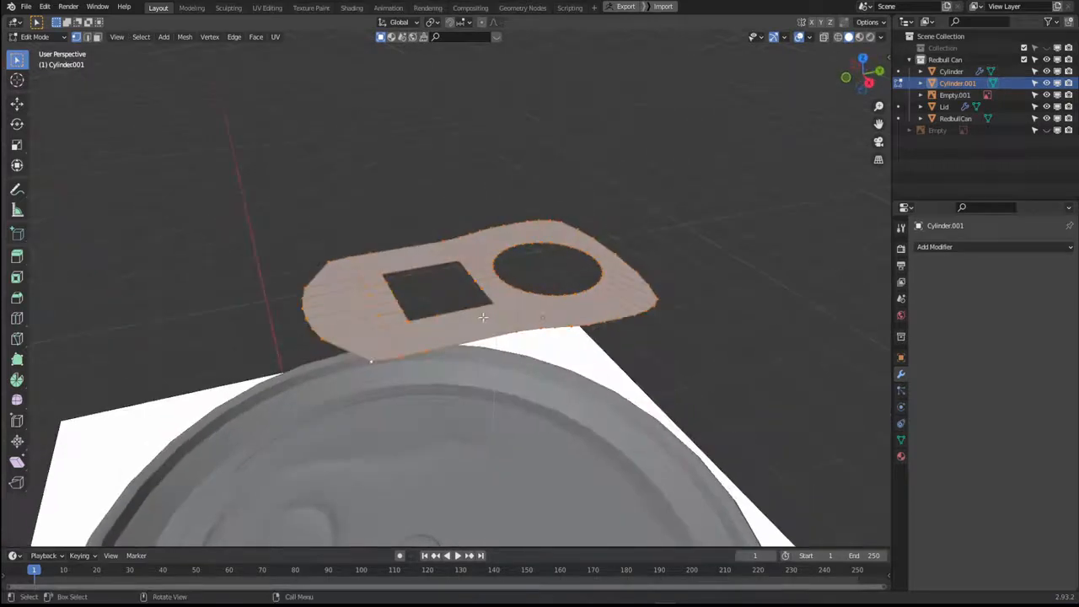
key("g")
key("z")
key("Escape")
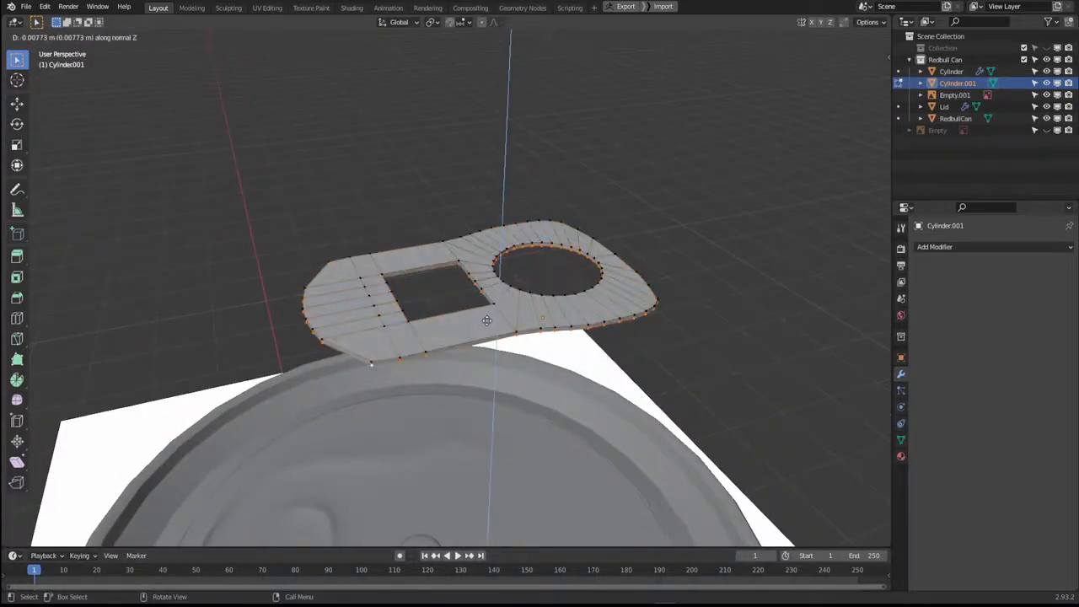
key("e")
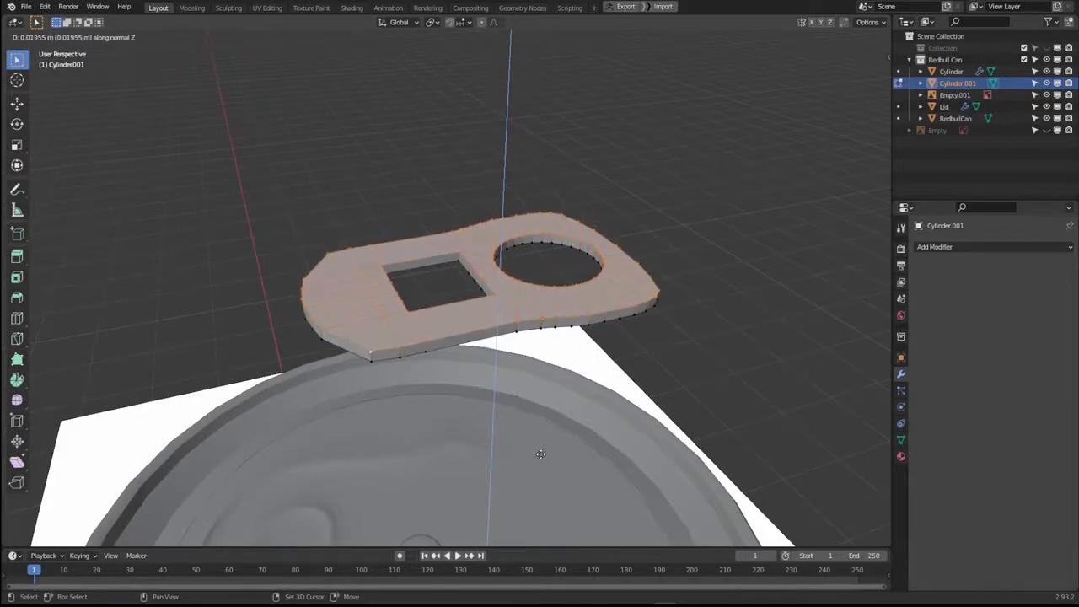
left_click(536, 423)
Bevel the upper and lower edge loops of the tab's outer rim, round hole and rectangular hole with two segments.
middle_click_drag(537, 423, 449, 279)
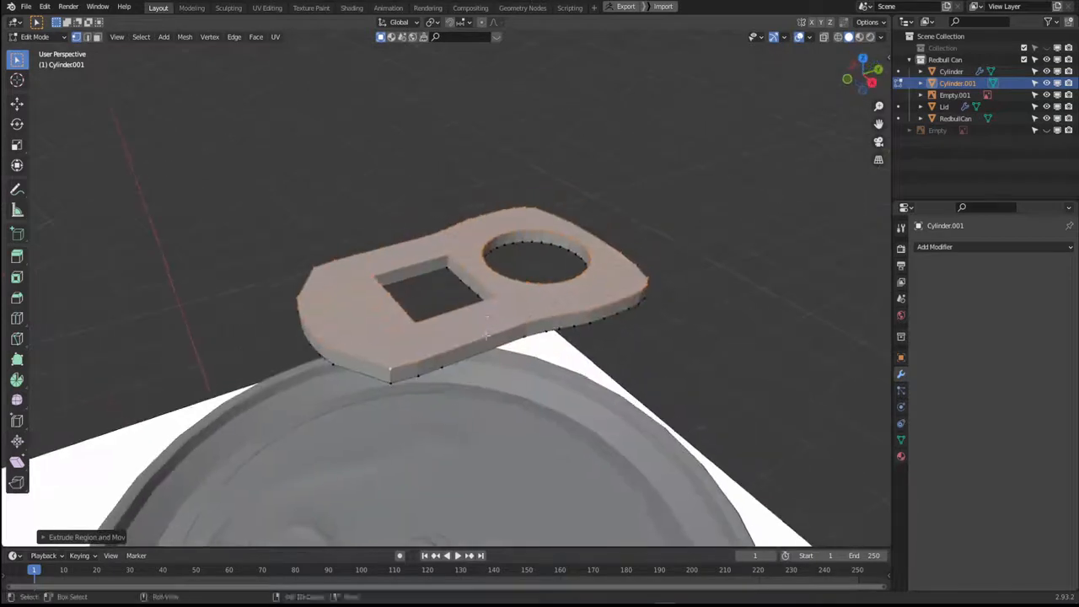
middle_click_drag(487, 323, 500, 301)
key("2")
middle_click_drag(478, 246, 511, 235)
key("alt+a")
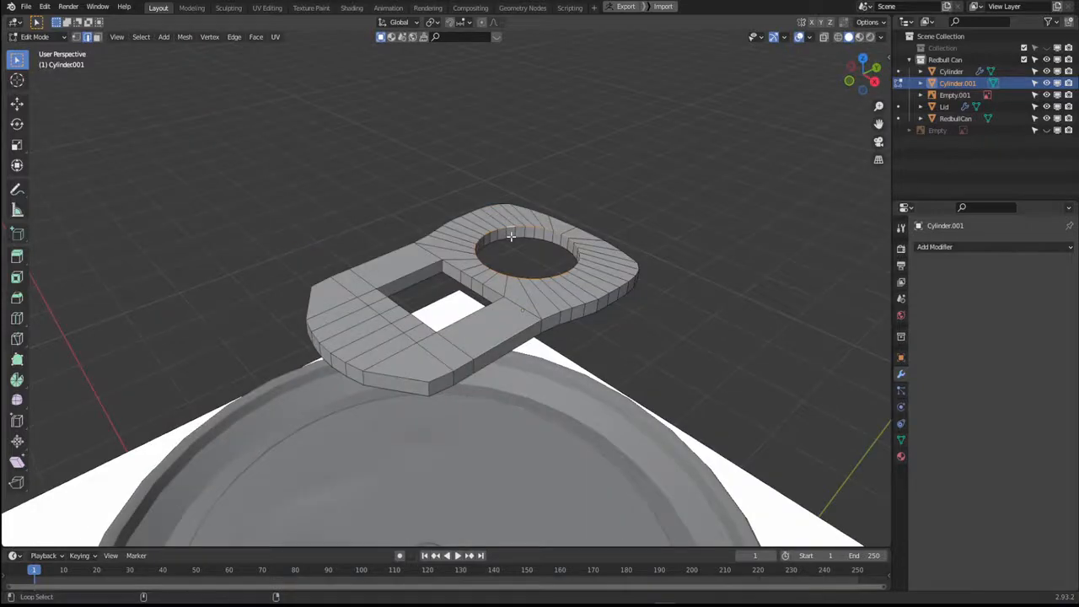
left_click(509, 236, "alt")
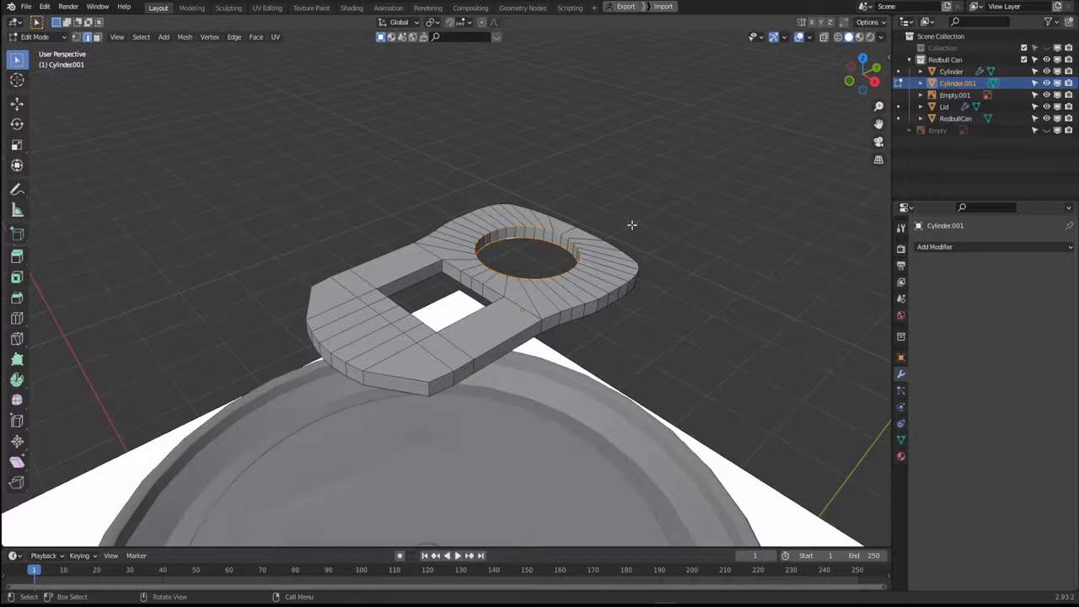
middle_click_drag(517, 394, 555, 289)
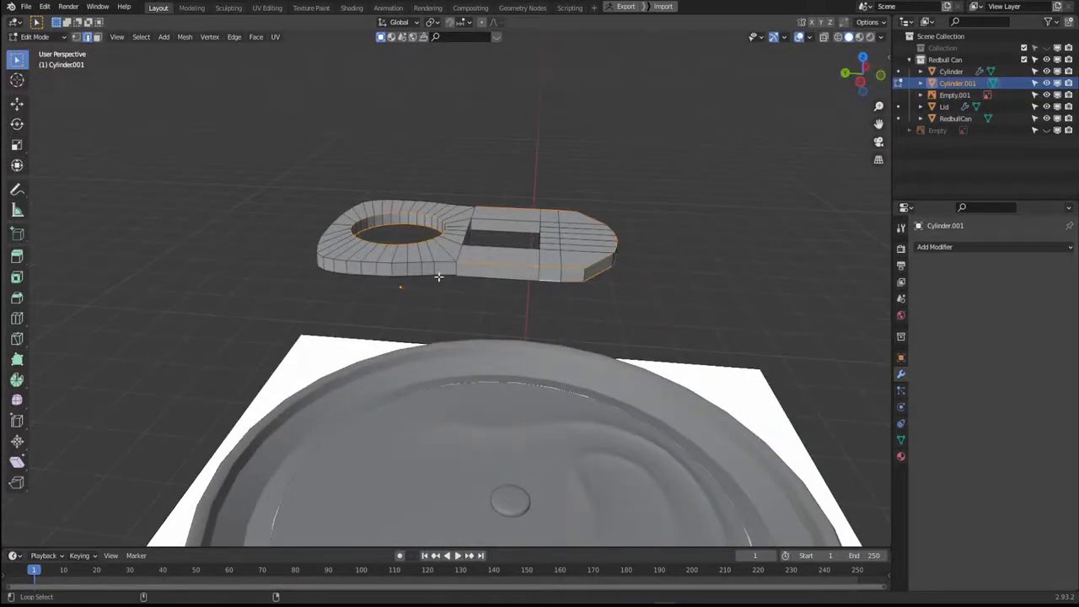
middle_click_drag(388, 286, 593, 289)
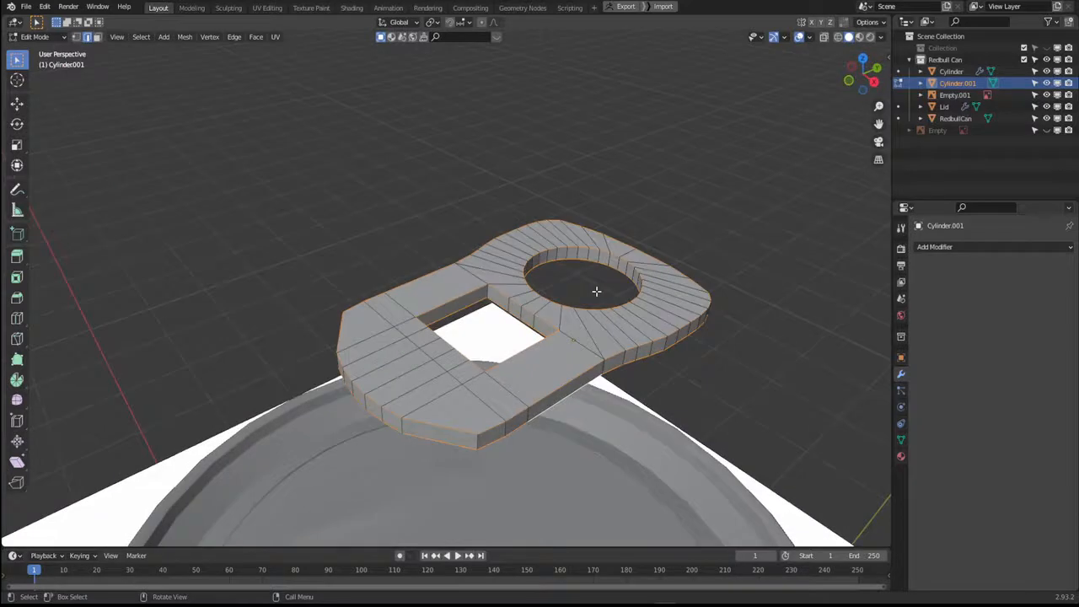
key("ctrl+b")
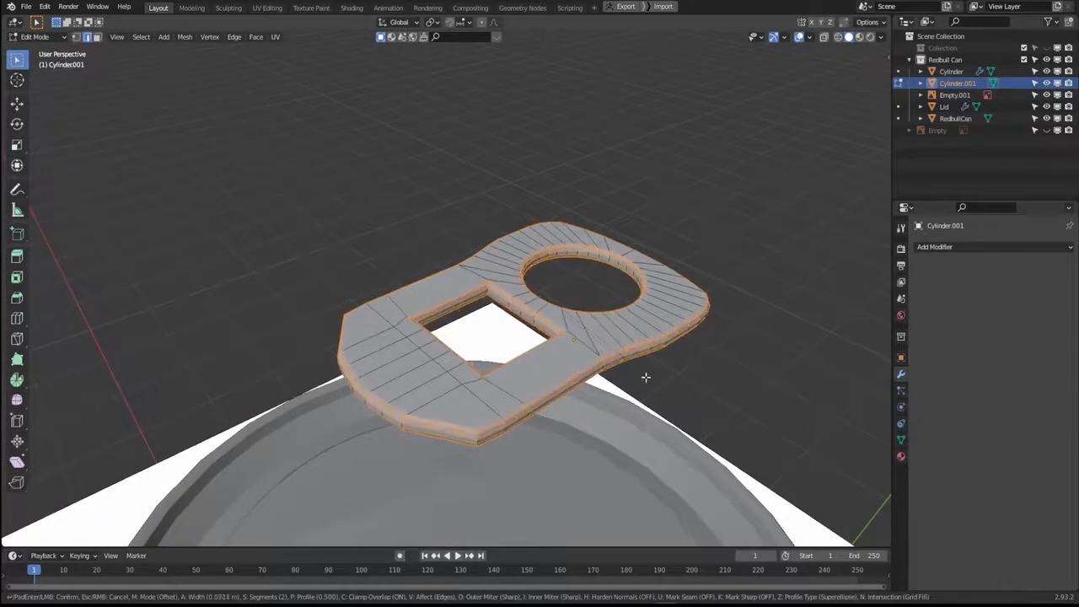
left_click(638, 371)
middle_click_drag(639, 370, 742, 447)
Return to Object Mode and apply Shade Smooth to the pull tab.
key("Tab")
scroll(582, 346, "down", 3)
middle_click_drag(581, 346, 532, 338)
scroll(590, 315, "up", 3)
middle_click_drag(590, 314, 443, 389, "shift")
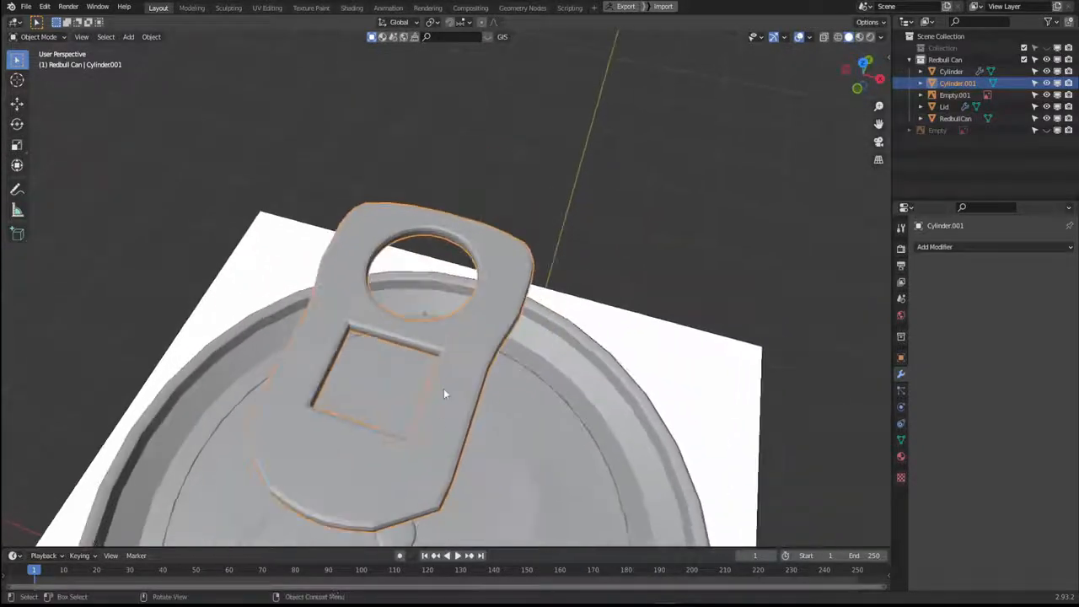
right_click(456, 377)
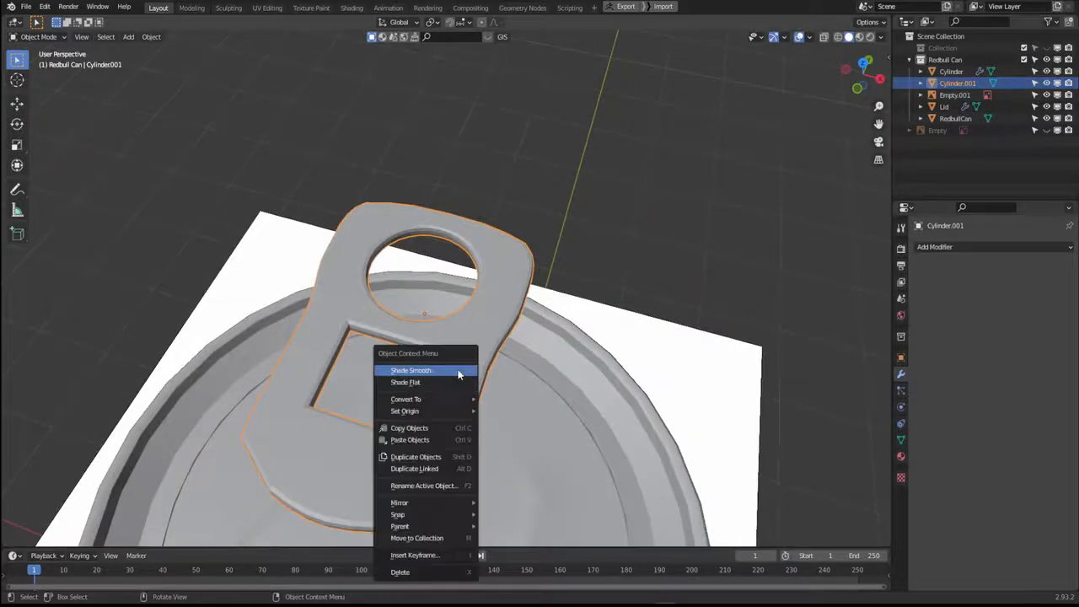
middle_click_drag(503, 368, 479, 360, "shift")
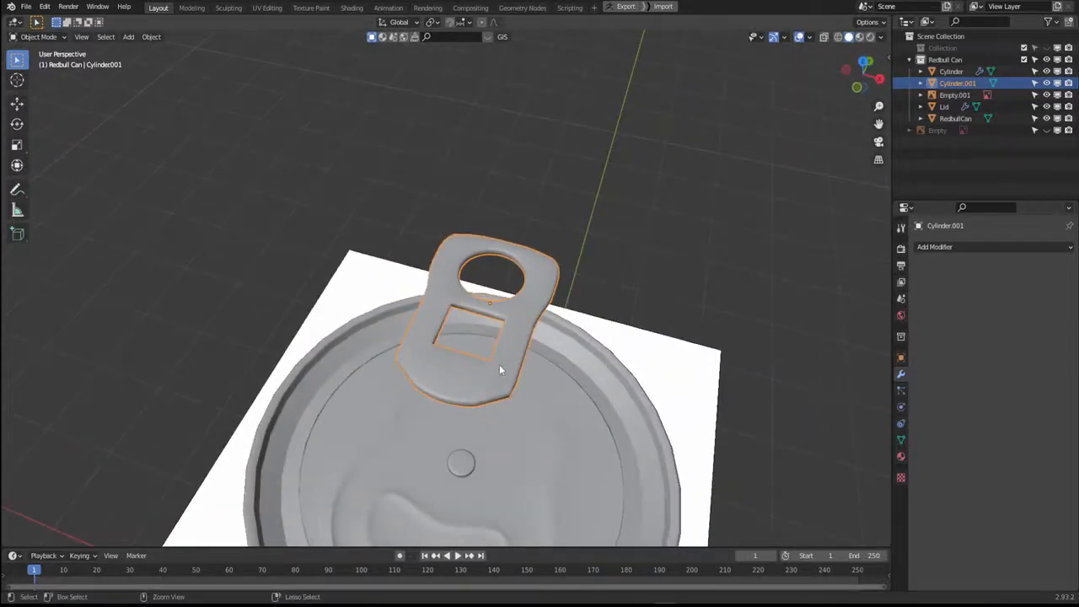
Add a level 1 Subdivision Surface modifier to the pull tab.
key("ctrl+1")
scroll(466, 358, "up", 3)
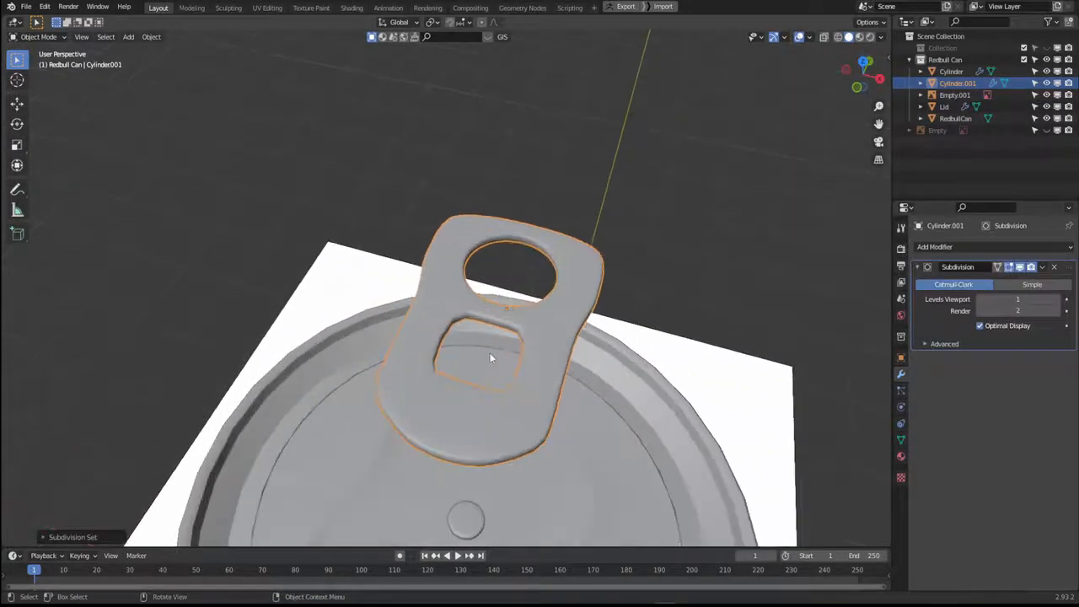
middle_click_drag(517, 346, 401, 364)
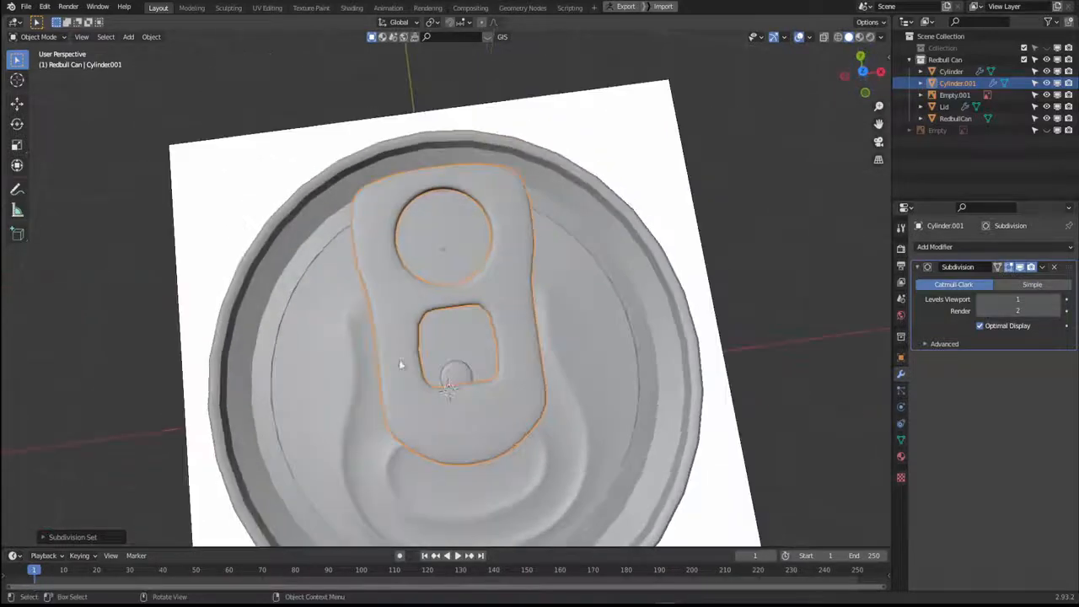
Move the pull tab down along the global Z axis by about 0.8 m so it rests on the lid around the rivet.
middle_click_drag(506, 334, 472, 309)
scroll(479, 345, "down", 2)
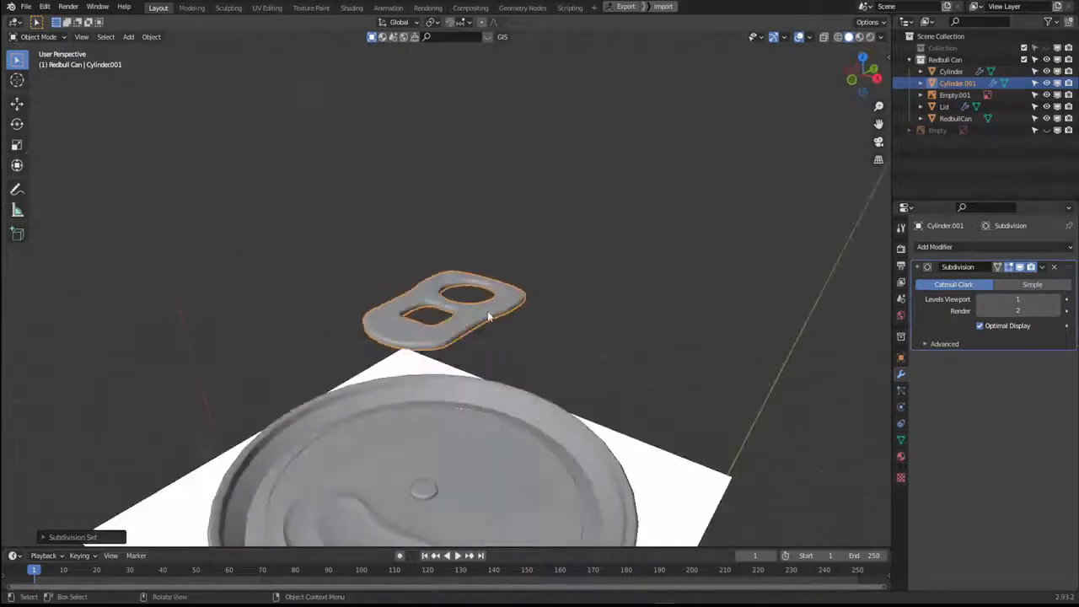
key("g")
key("z")
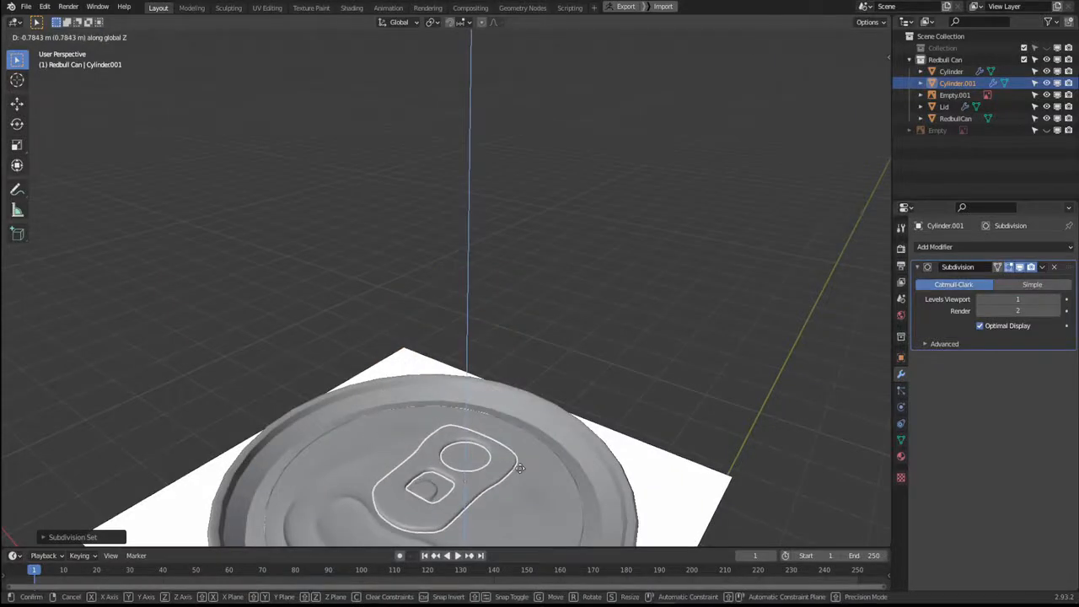
left_click(511, 485)
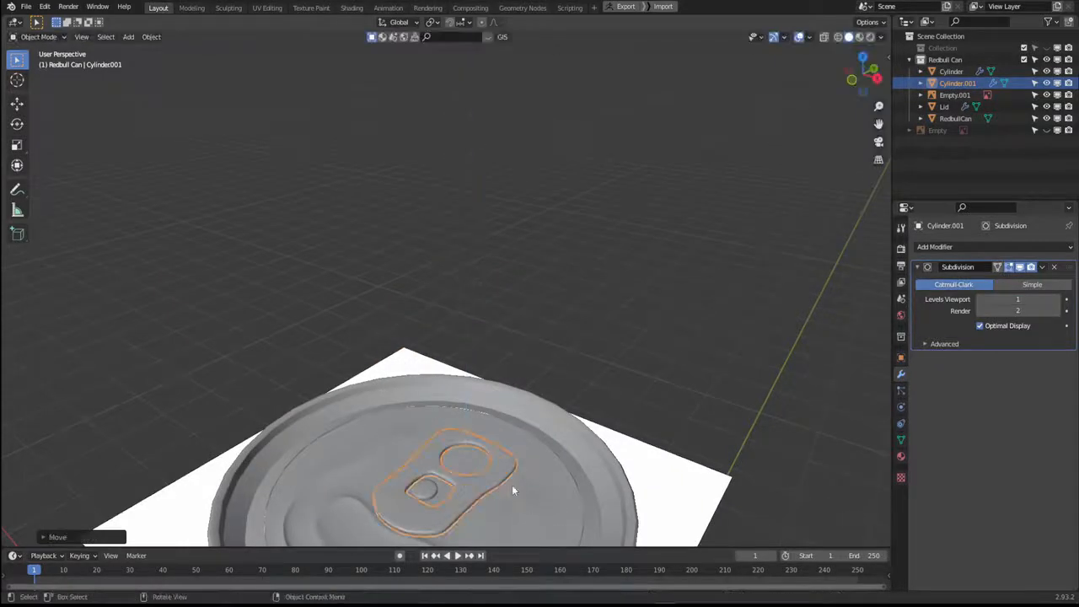
middle_click_drag(512, 485, 582, 442)
middle_click_drag(480, 342, 526, 145, "shift")
scroll(472, 431, "up", 2)
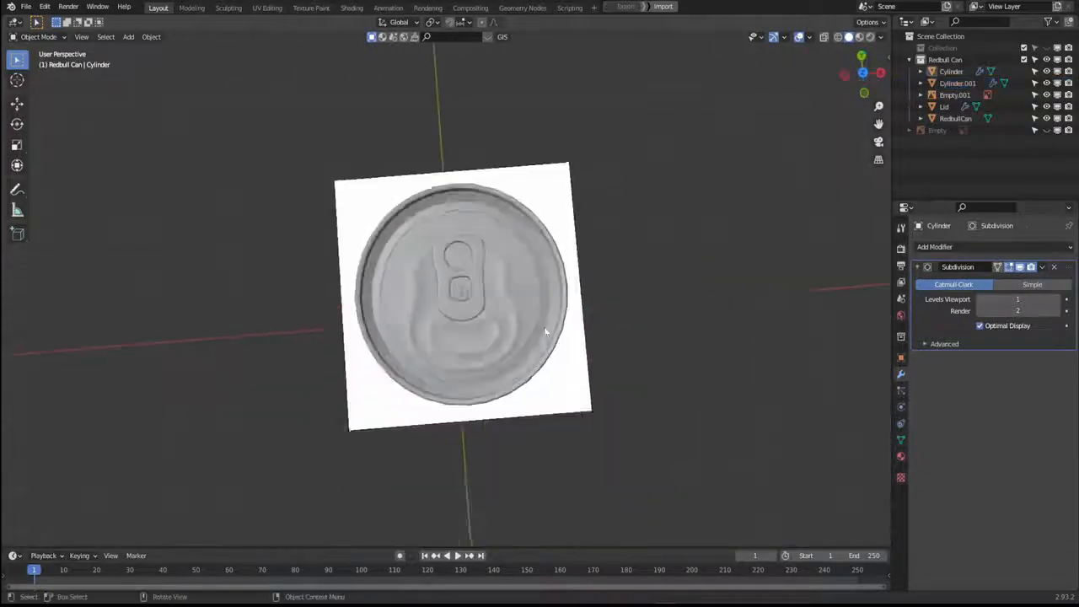
Set the render level of the rivet's Subdivision modifier to 4 and look over the assembled can.
middle_click_drag(544, 326, 497, 306)
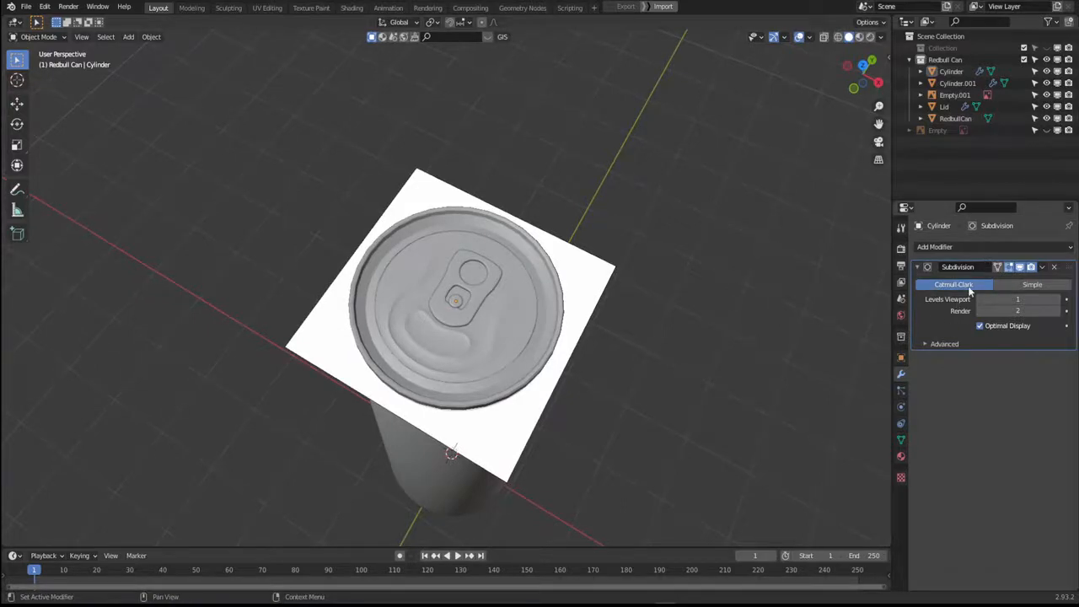
left_click(1057, 311)
left_click(1058, 311)
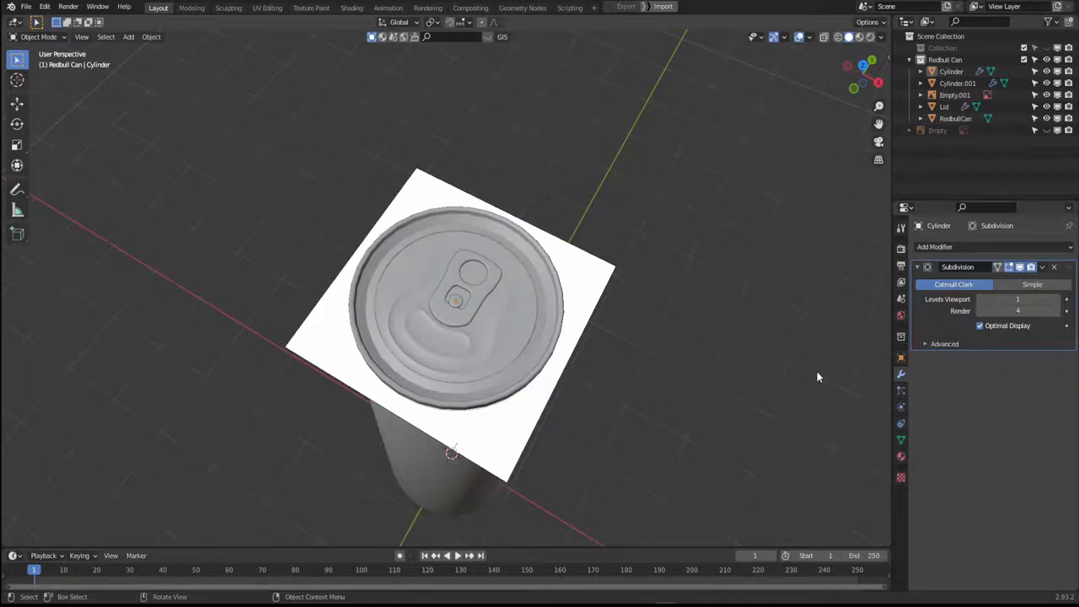
scroll(653, 250, "up", 3)
scroll(664, 283, "down", 3)
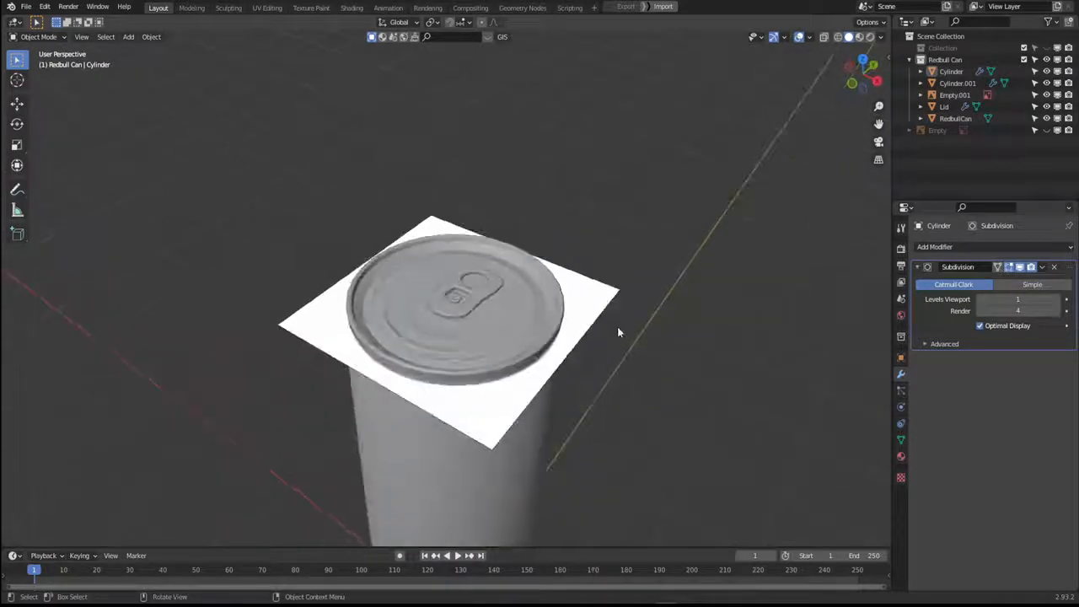
middle_click_drag(619, 365, 621, 290)
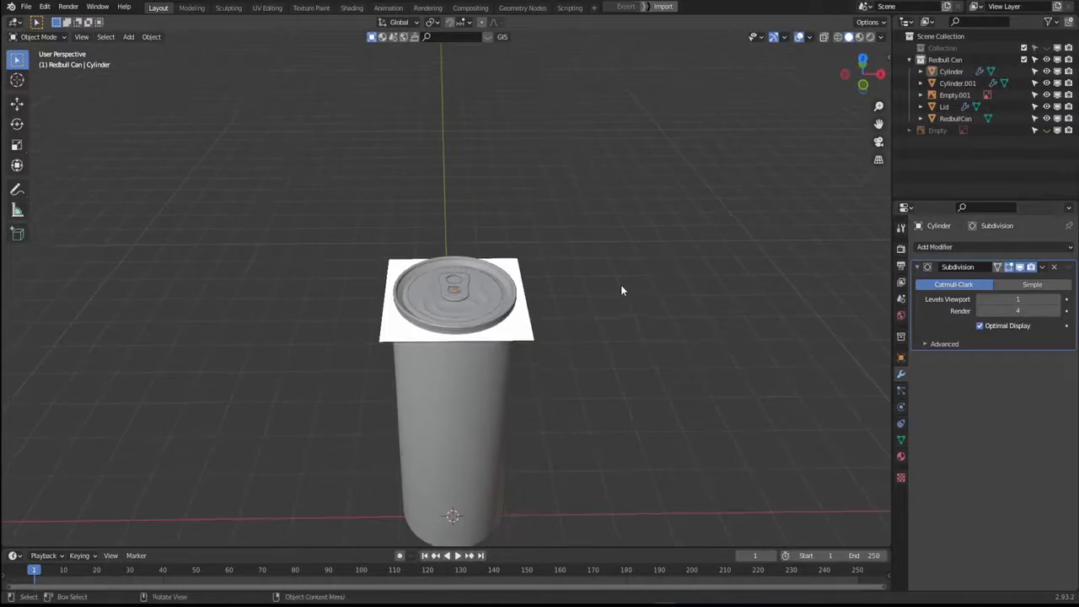